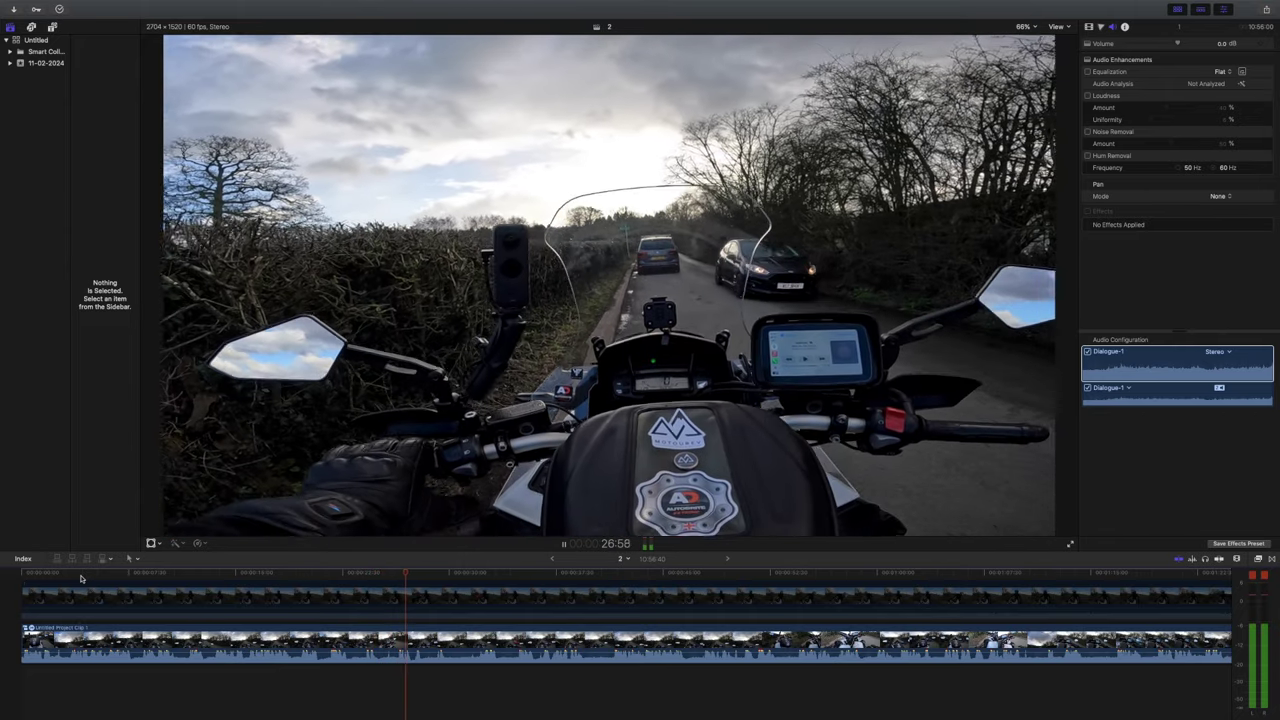
# Step: Blade the ride clip at 23:21, just after the car passes, and review playback to about 36 seconds
pyautogui.press('space')
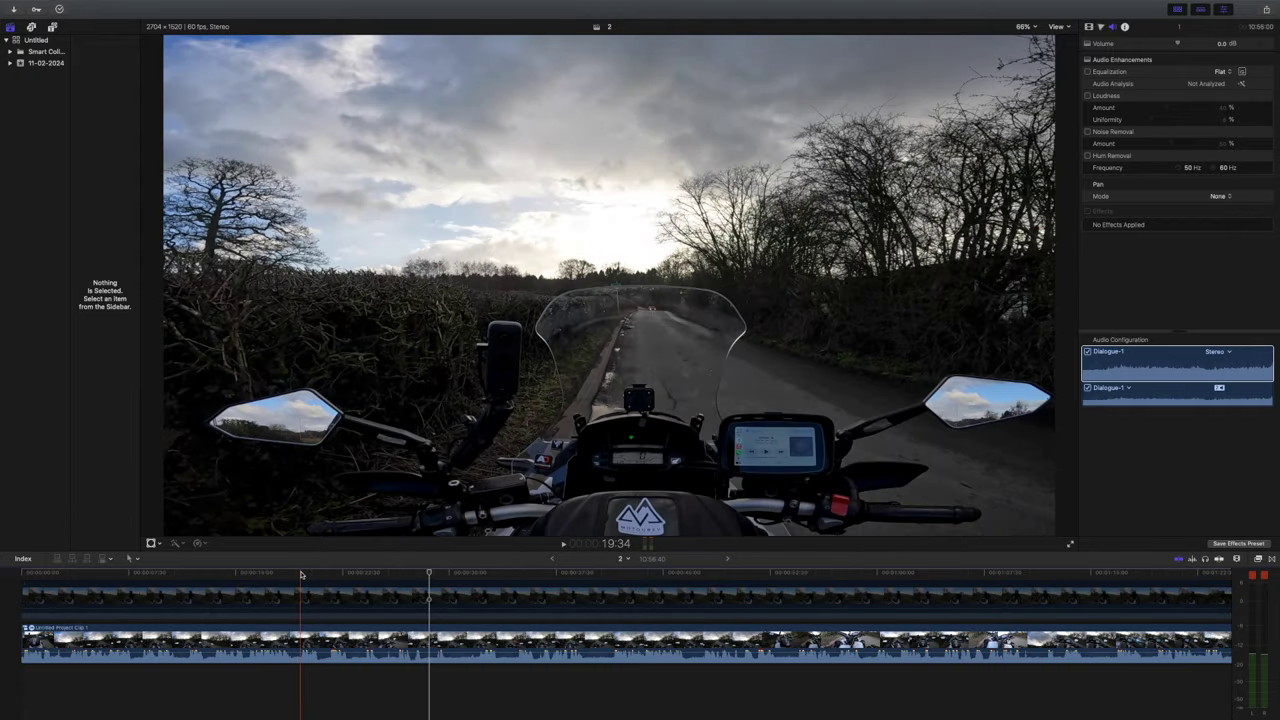
pyautogui.click(301, 575)
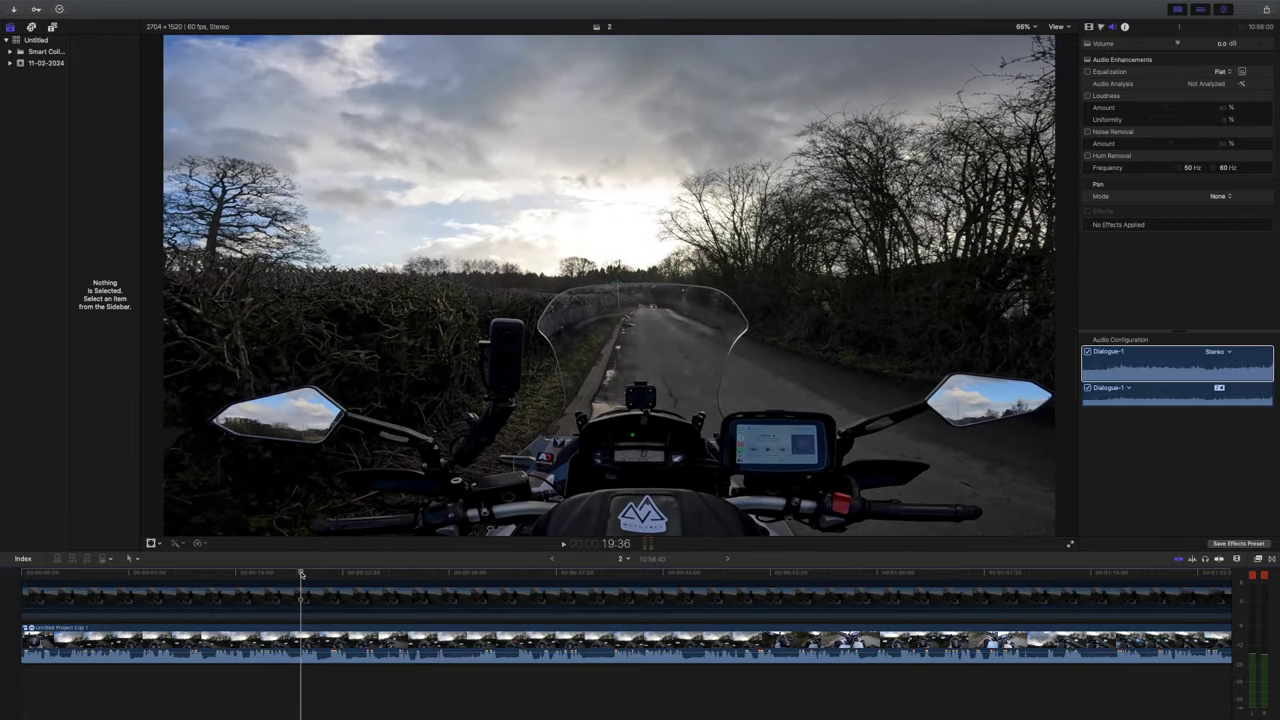
pyautogui.press('space')
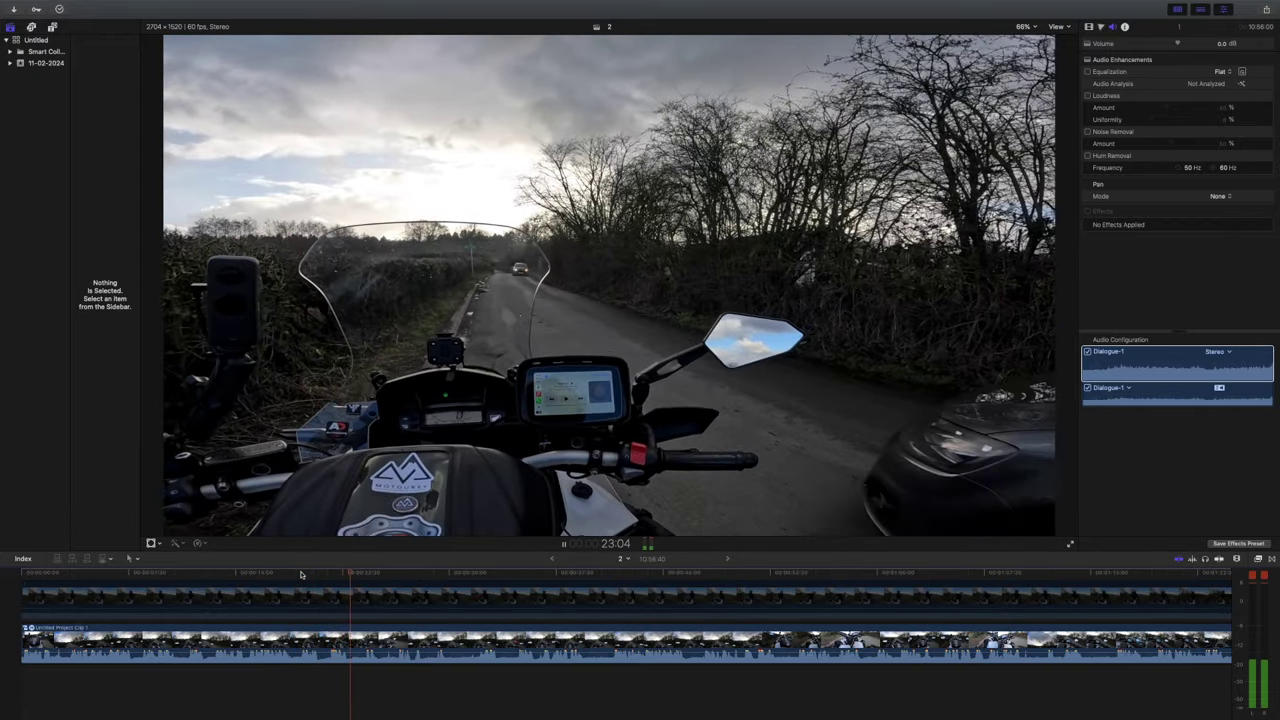
pyautogui.press('j')
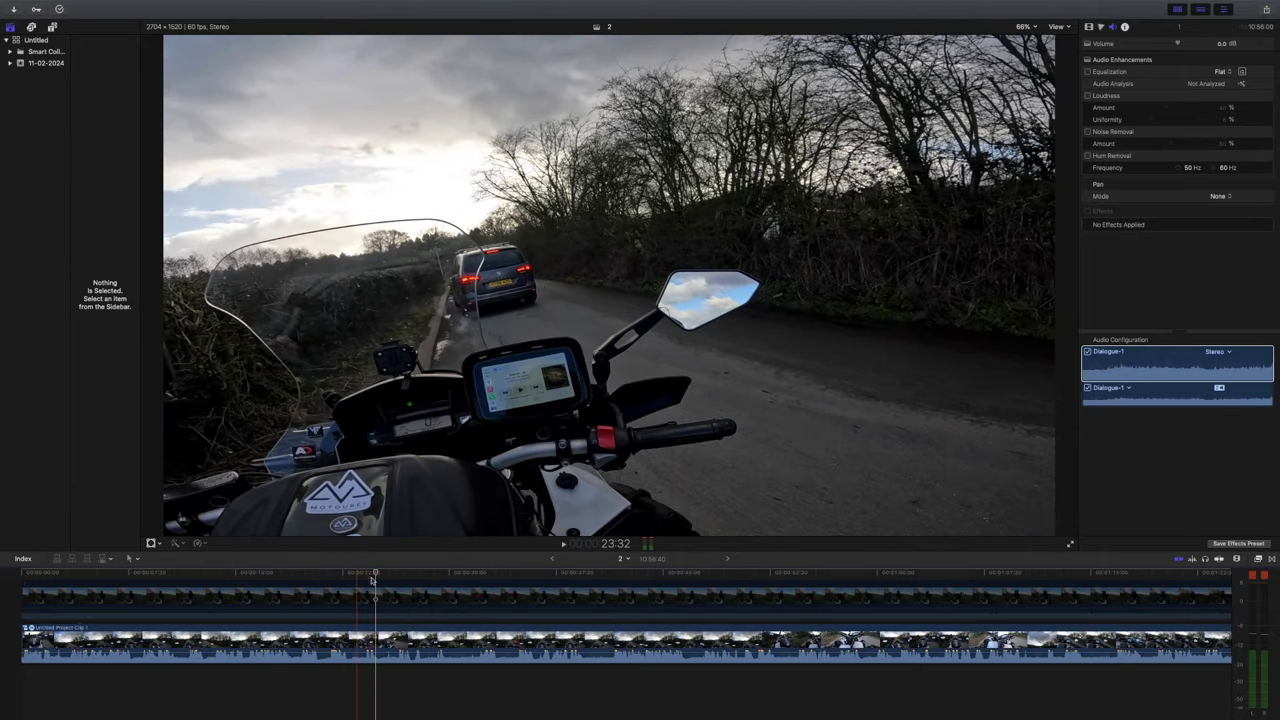
pyautogui.moveTo(376, 575); pyautogui.dragTo(354, 578)
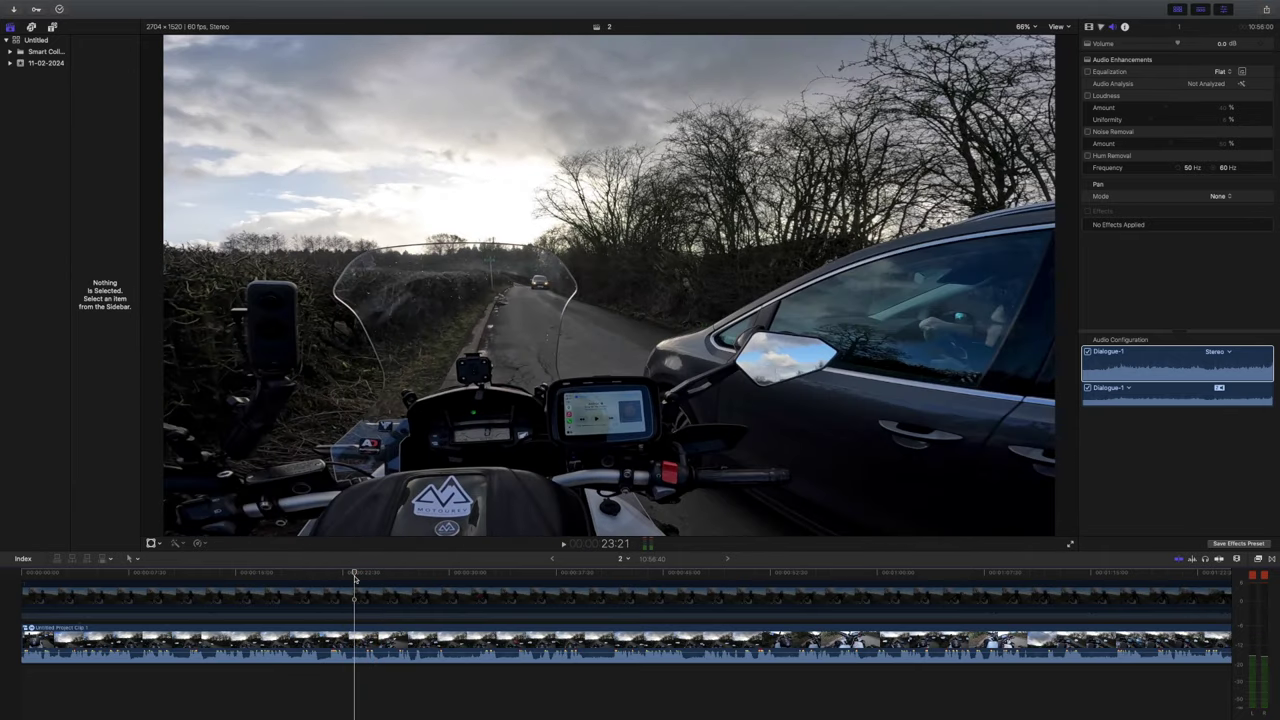
pyautogui.press('super+b')
pyautogui.press('space')
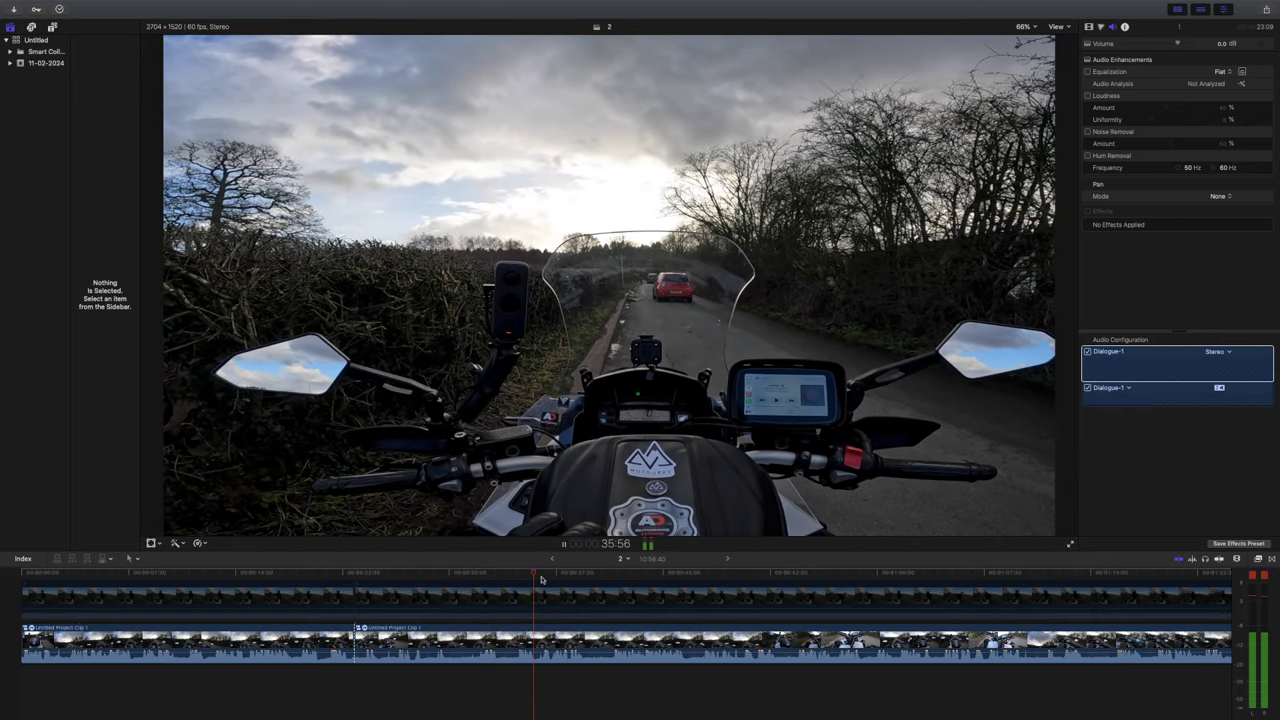
pyautogui.press('space')
# Step: Blade the clip at 34:34 and ripple-delete the section between the two cuts
pyautogui.click(513, 580)
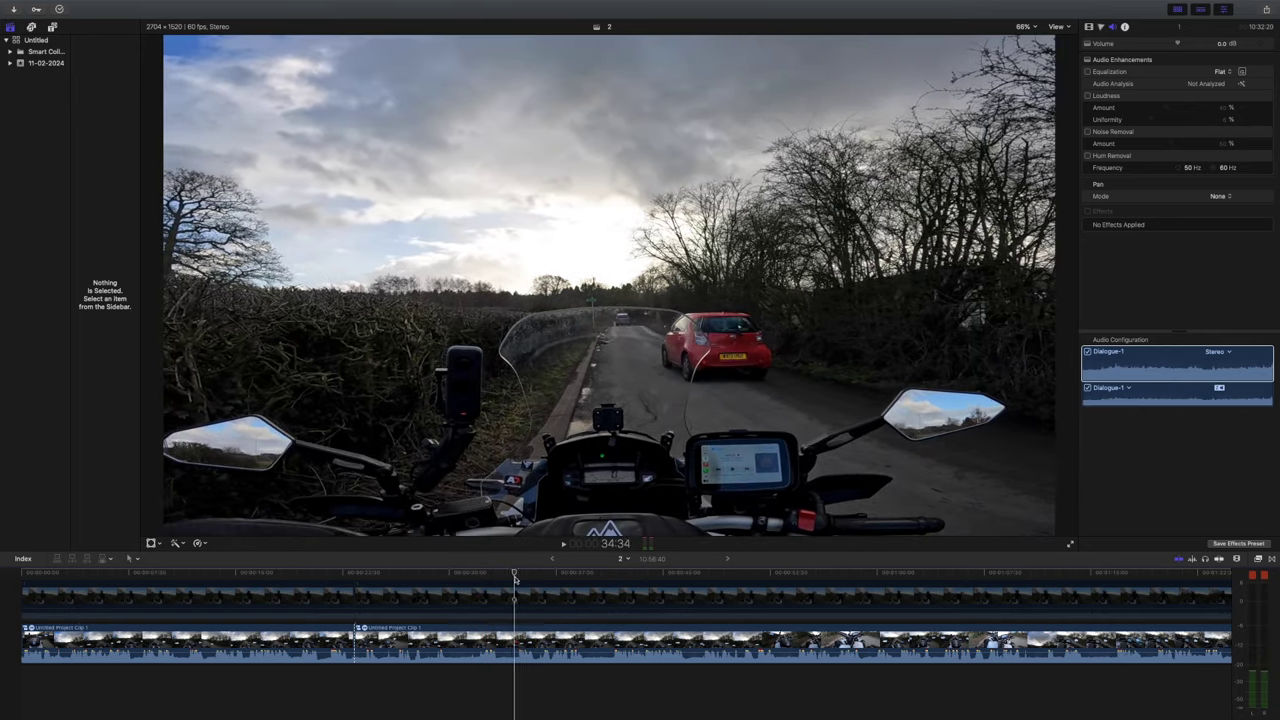
pyautogui.press('super+b')
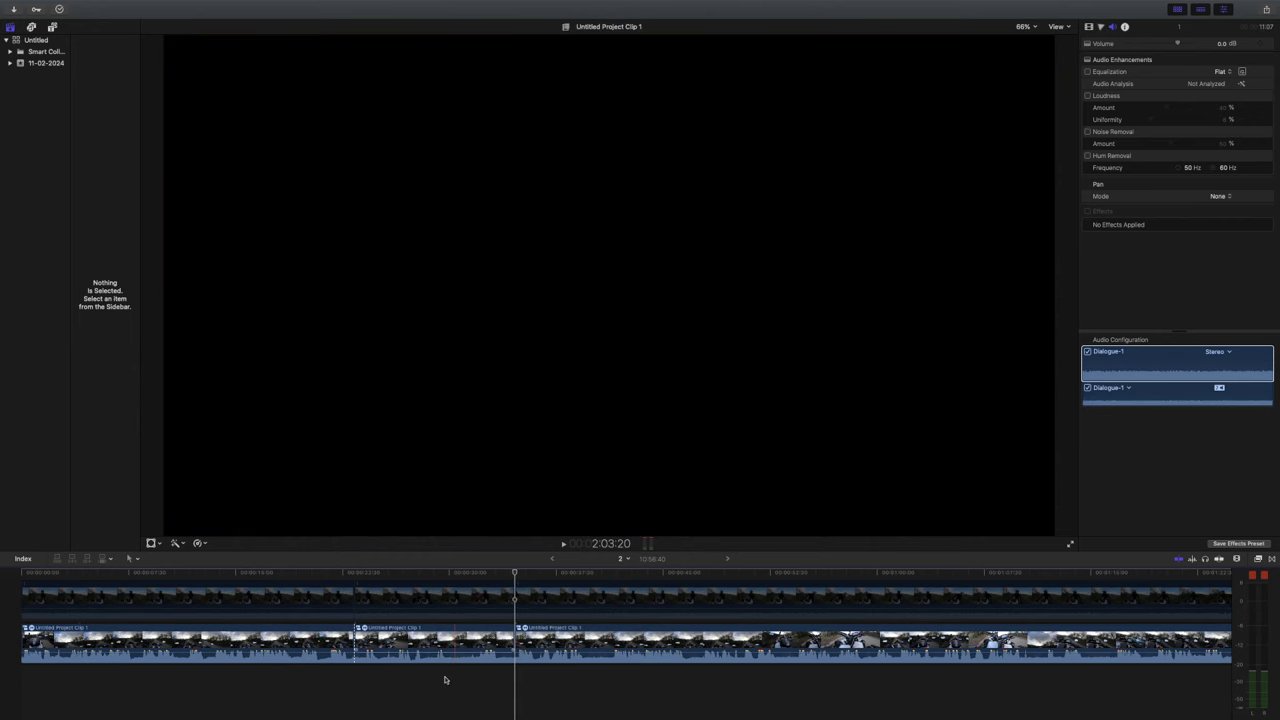
pyautogui.click(442, 600)
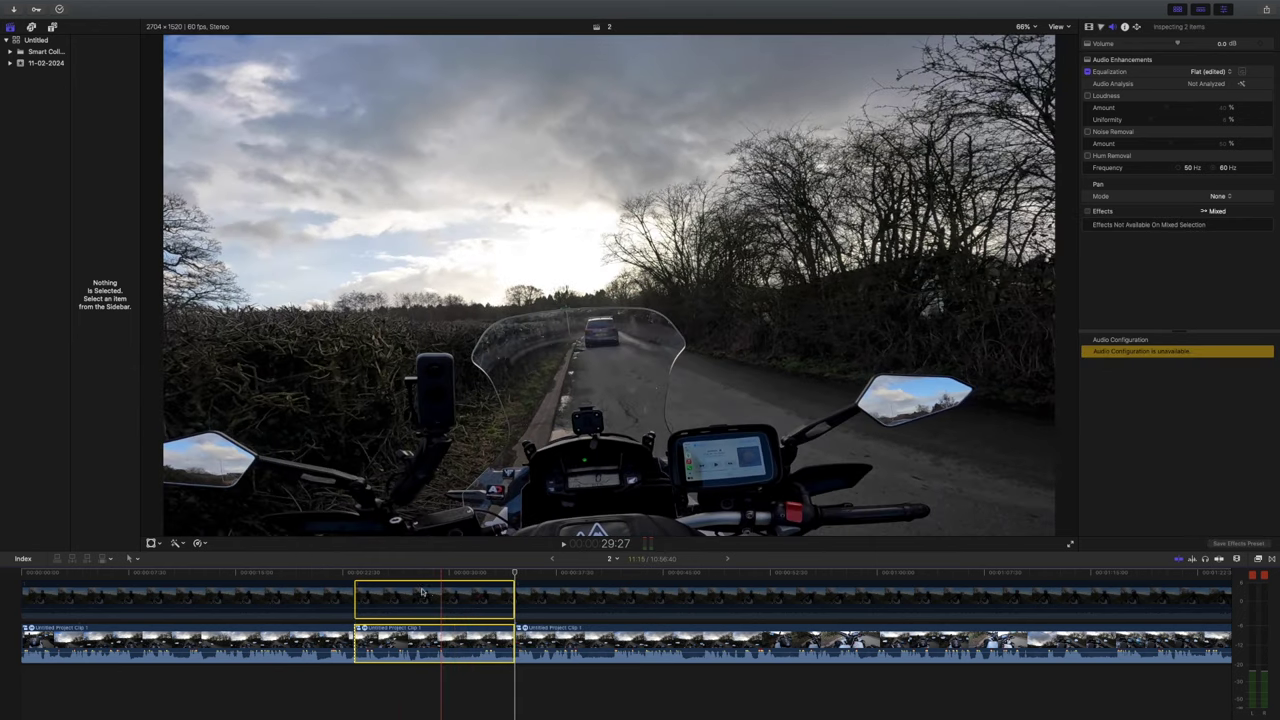
pyautogui.press('Delete')
pyautogui.press('space')
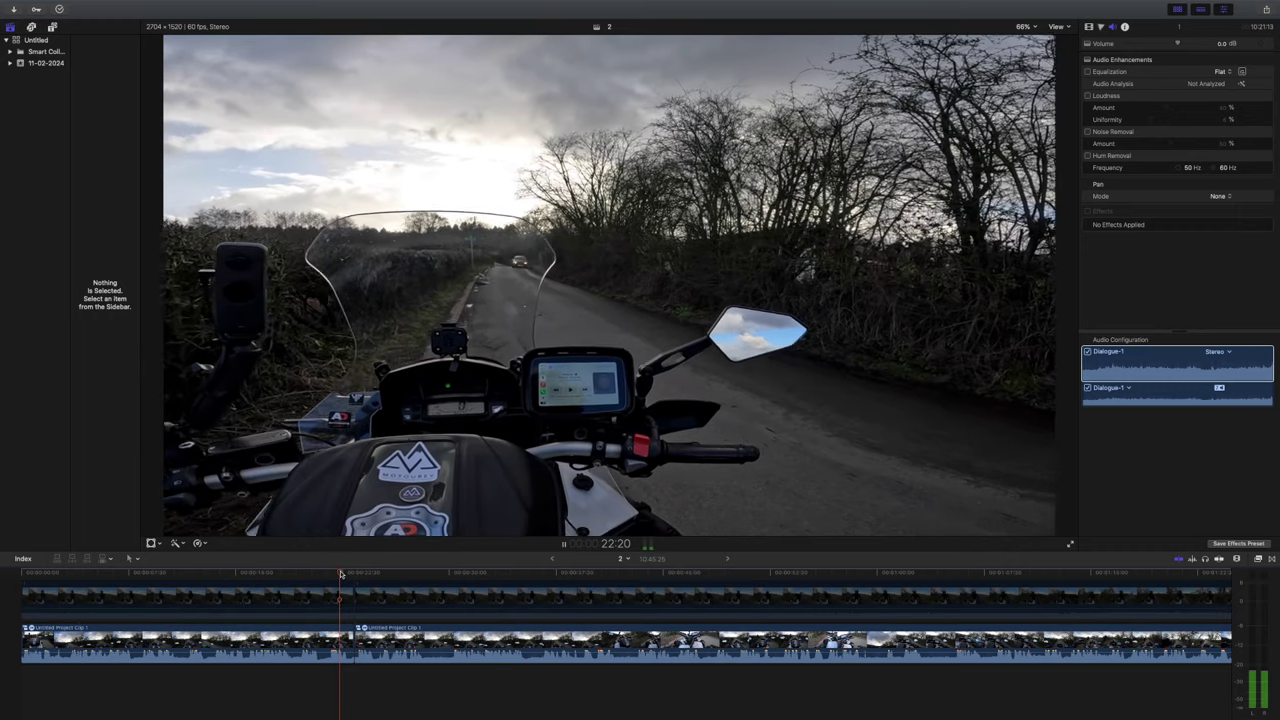
pyautogui.hscroll(1, 330, 574)
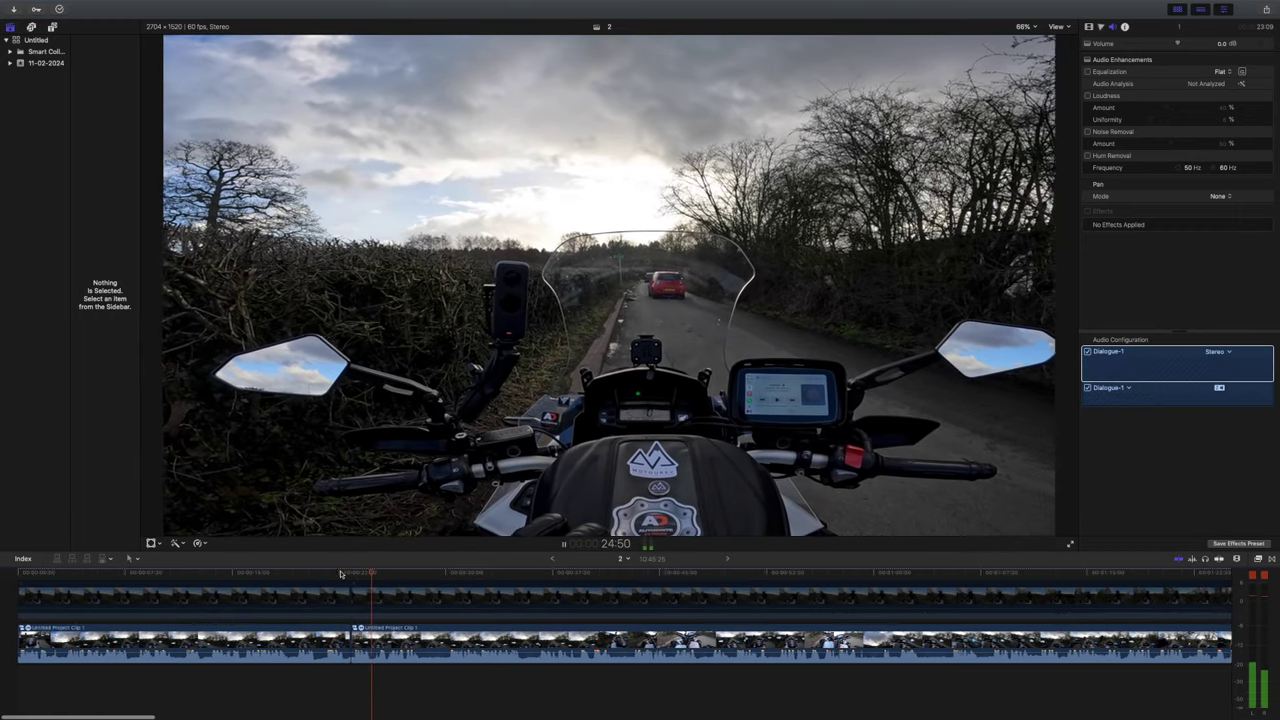
pyautogui.press('space')
# Step: Replay the new edit from just before it, stopping around 21 seconds
pyautogui.click(313, 574)
pyautogui.press('space')
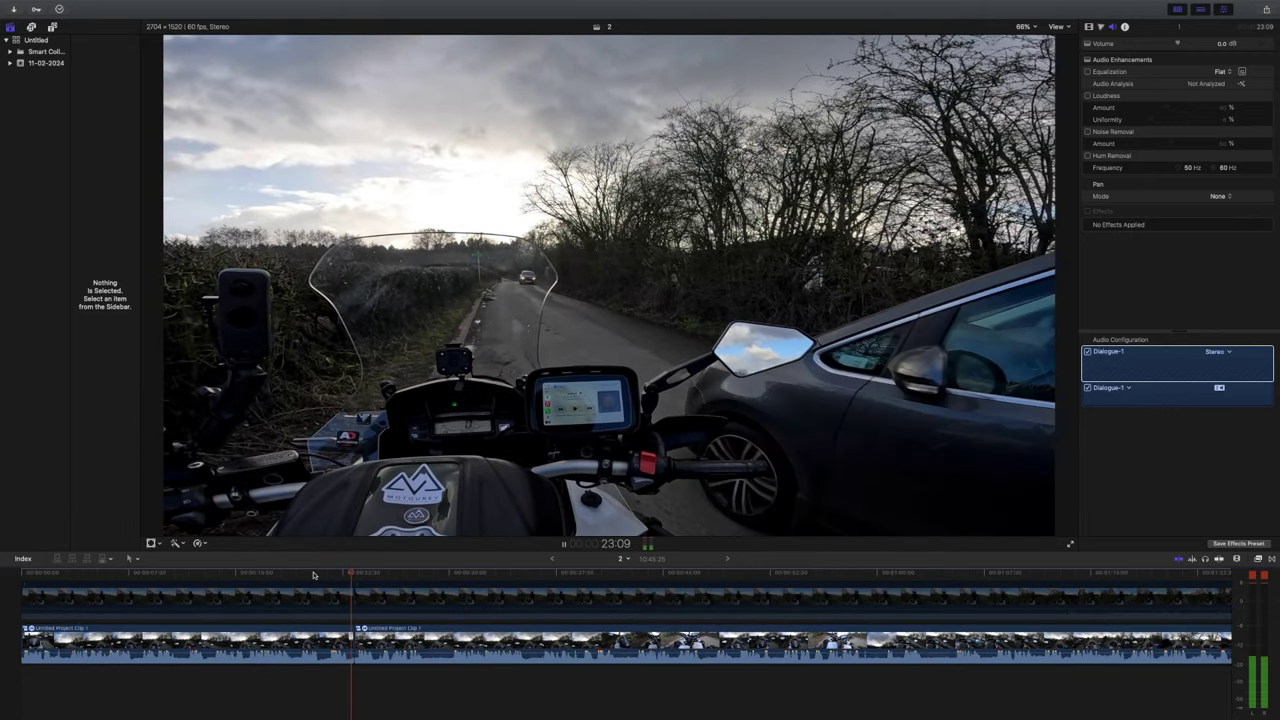
pyautogui.hscroll(-1, 300, 574)
pyautogui.press('space')
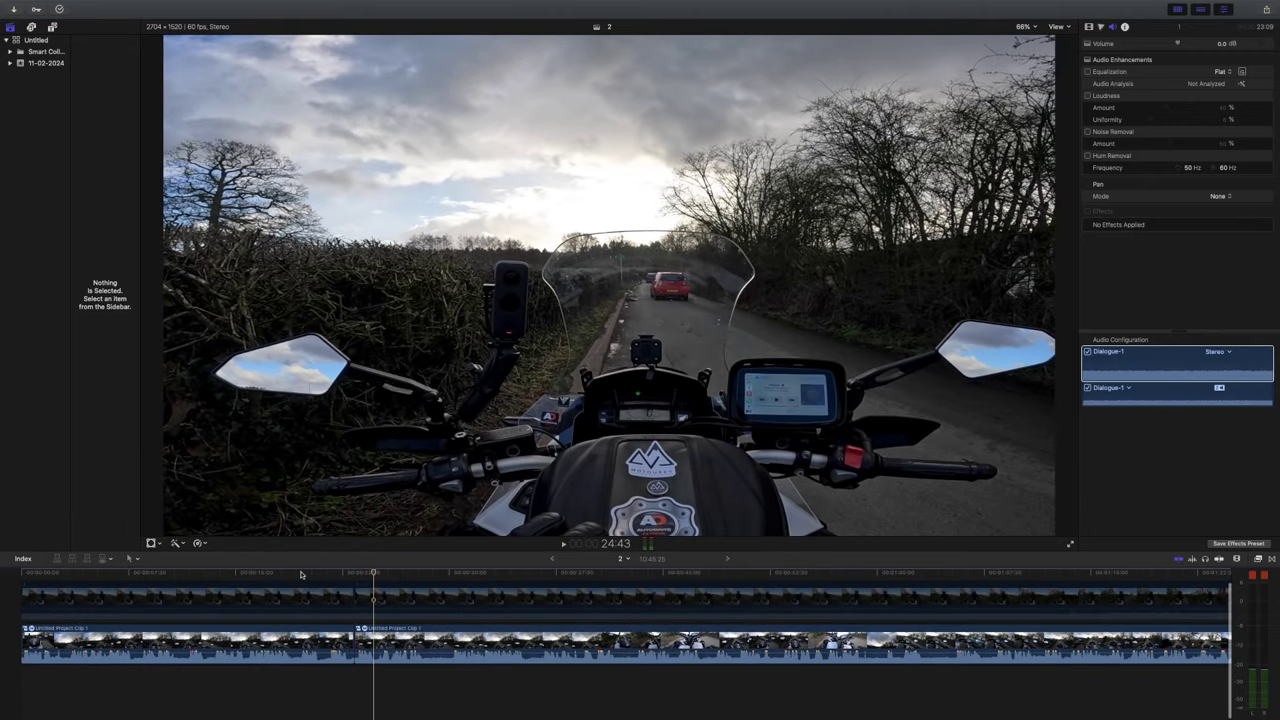
pyautogui.click(300, 574)
pyautogui.press('space')
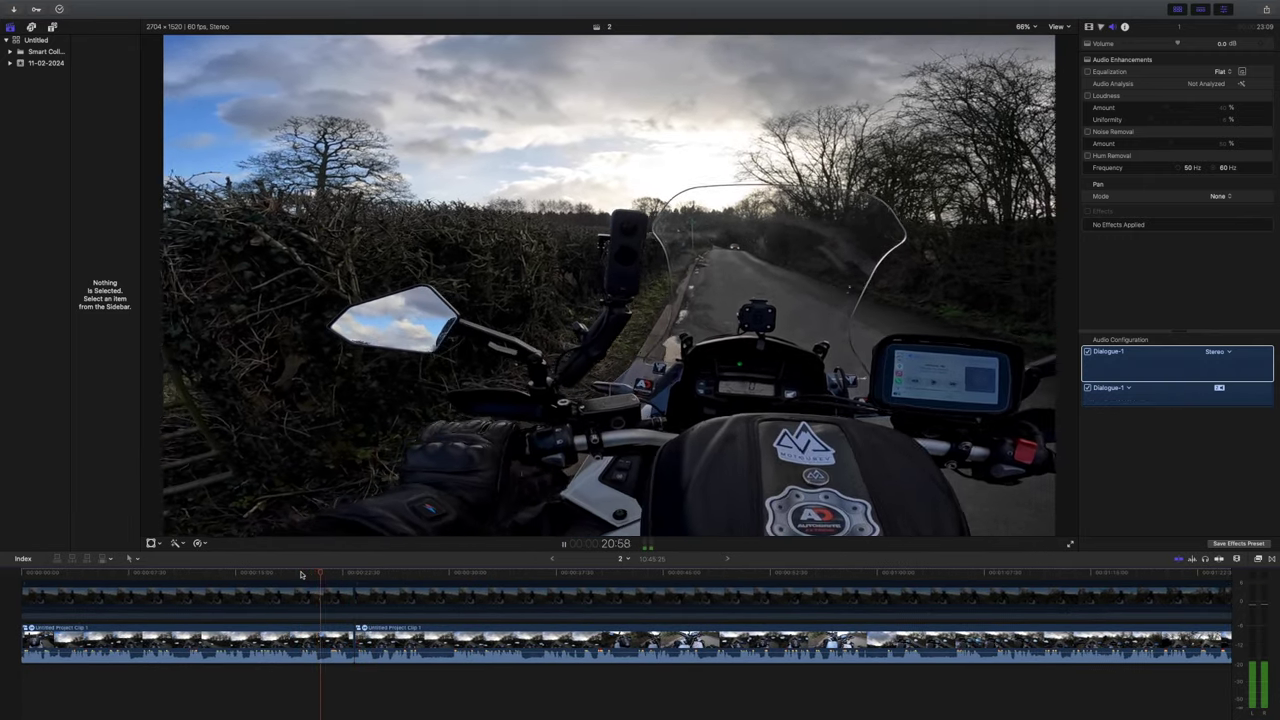
pyautogui.press('space')
# Step: Blade near 20:45, delete the short piece before the edit, and review the joined clips
pyautogui.press('super+b')
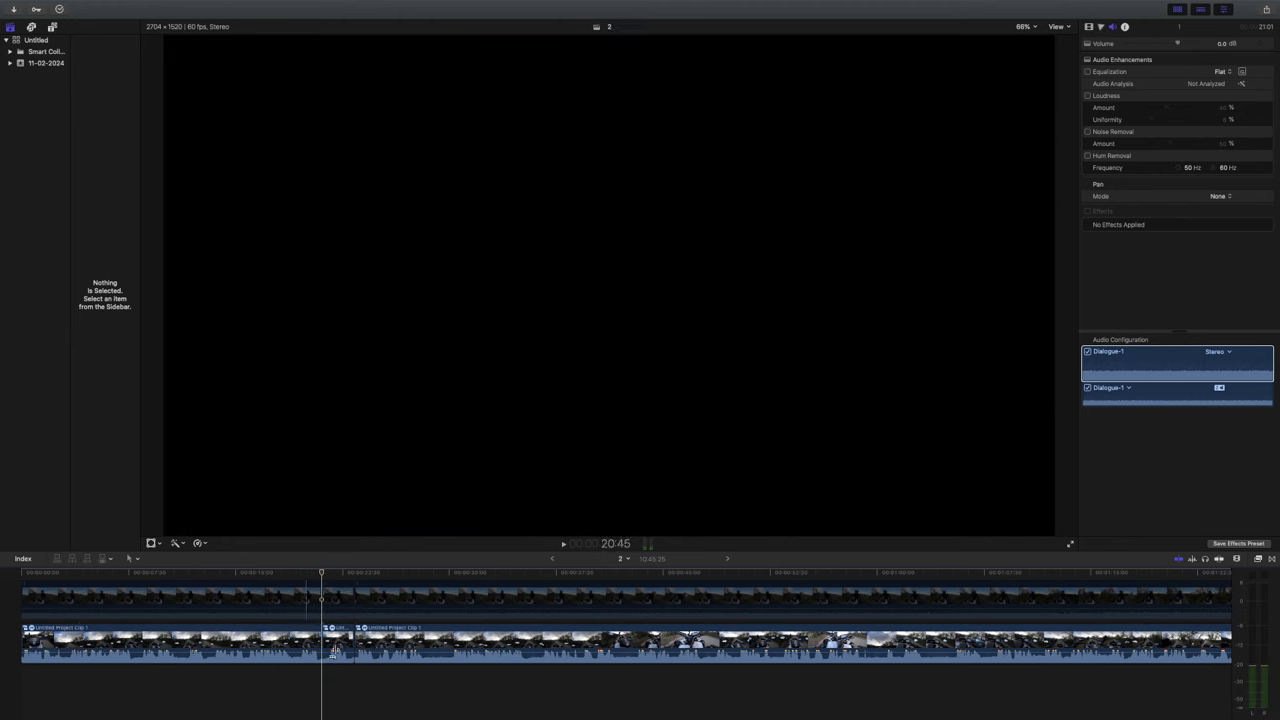
pyautogui.click(335, 604)
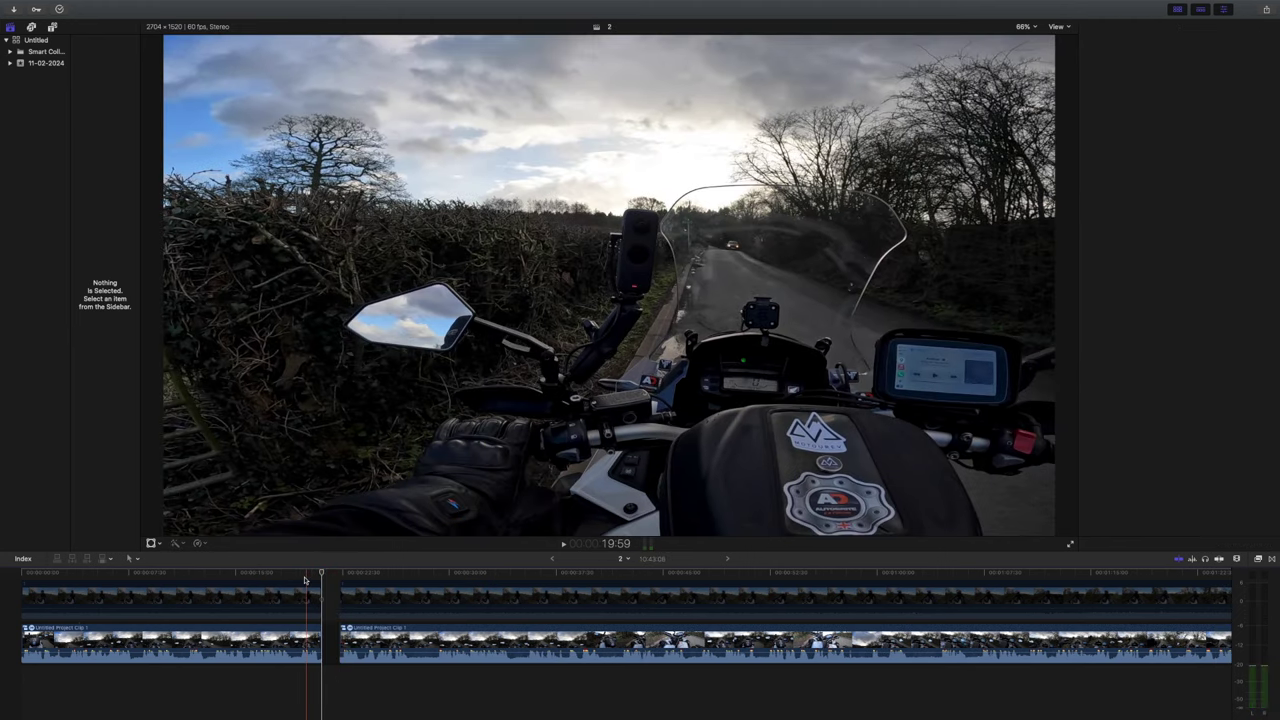
pyautogui.press('Delete')
pyautogui.click(300, 574)
pyautogui.press('space')
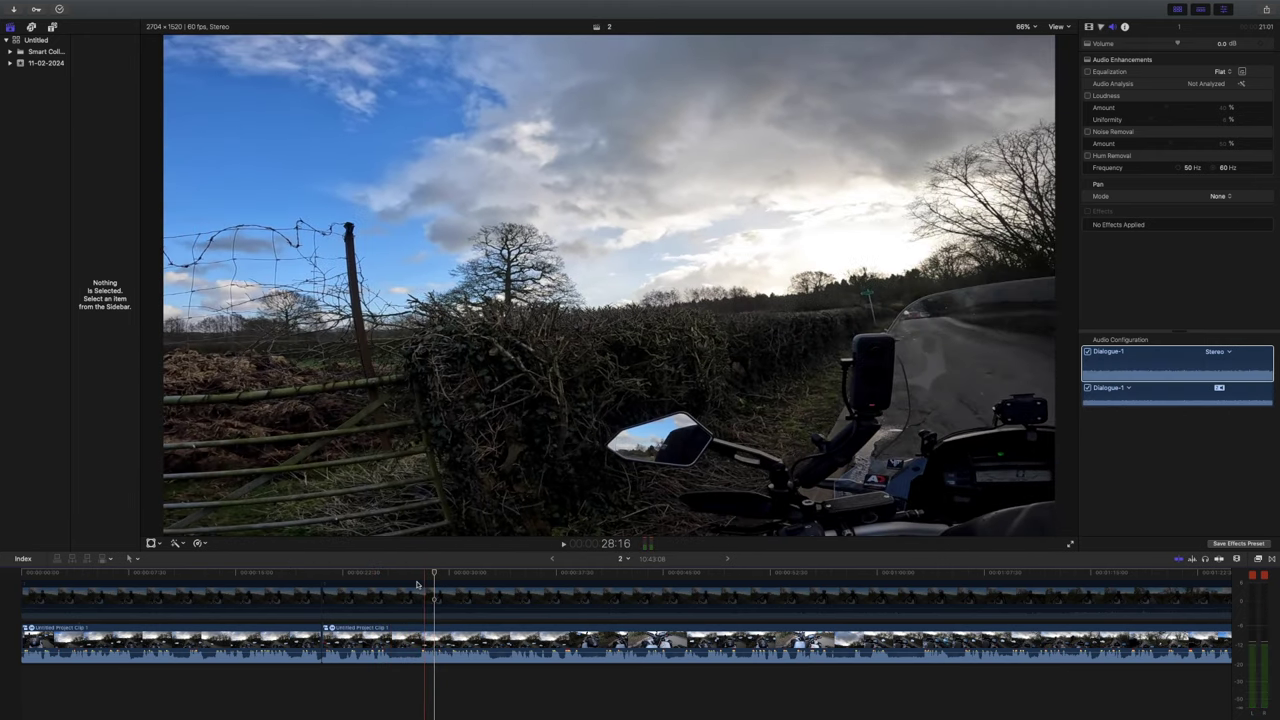
pyautogui.click(435, 574)
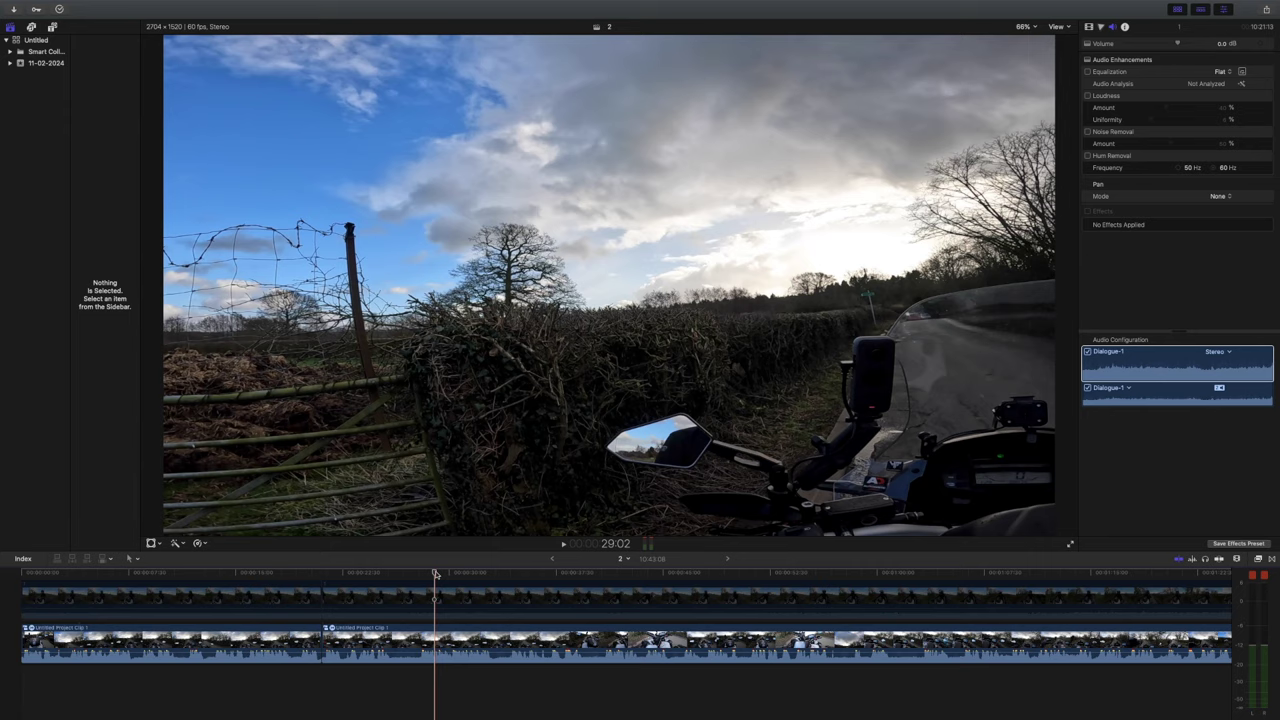
# Step: Cut out the roughly two-second piece near 26 seconds and play back across the closed join
pyautogui.click(389, 574)
pyautogui.press('space')
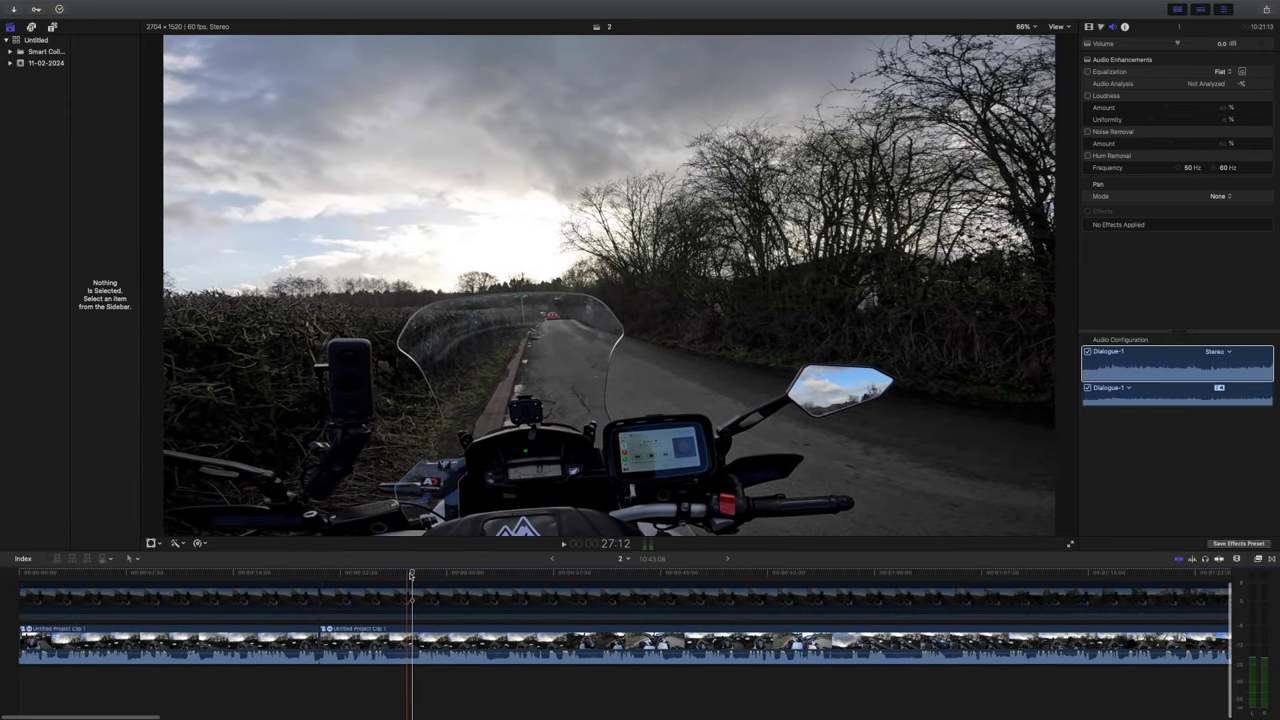
pyautogui.click(390, 574)
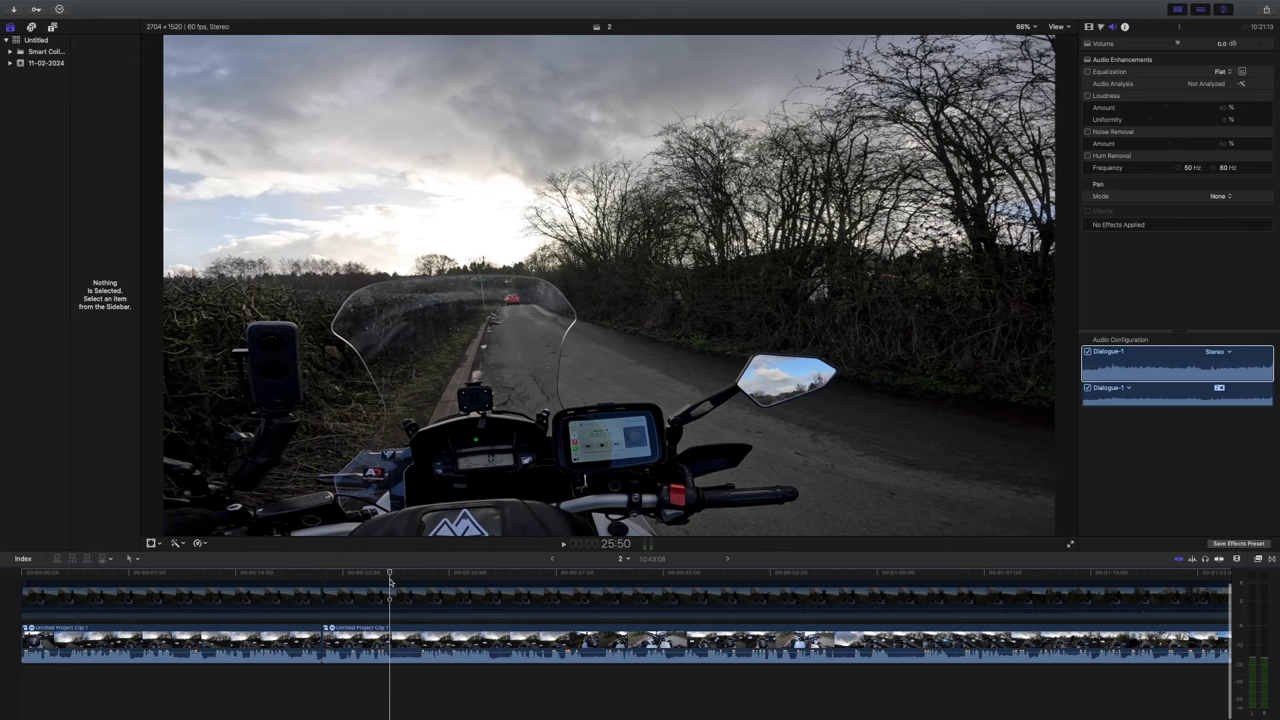
pyautogui.press('super+b')
pyautogui.click(419, 575)
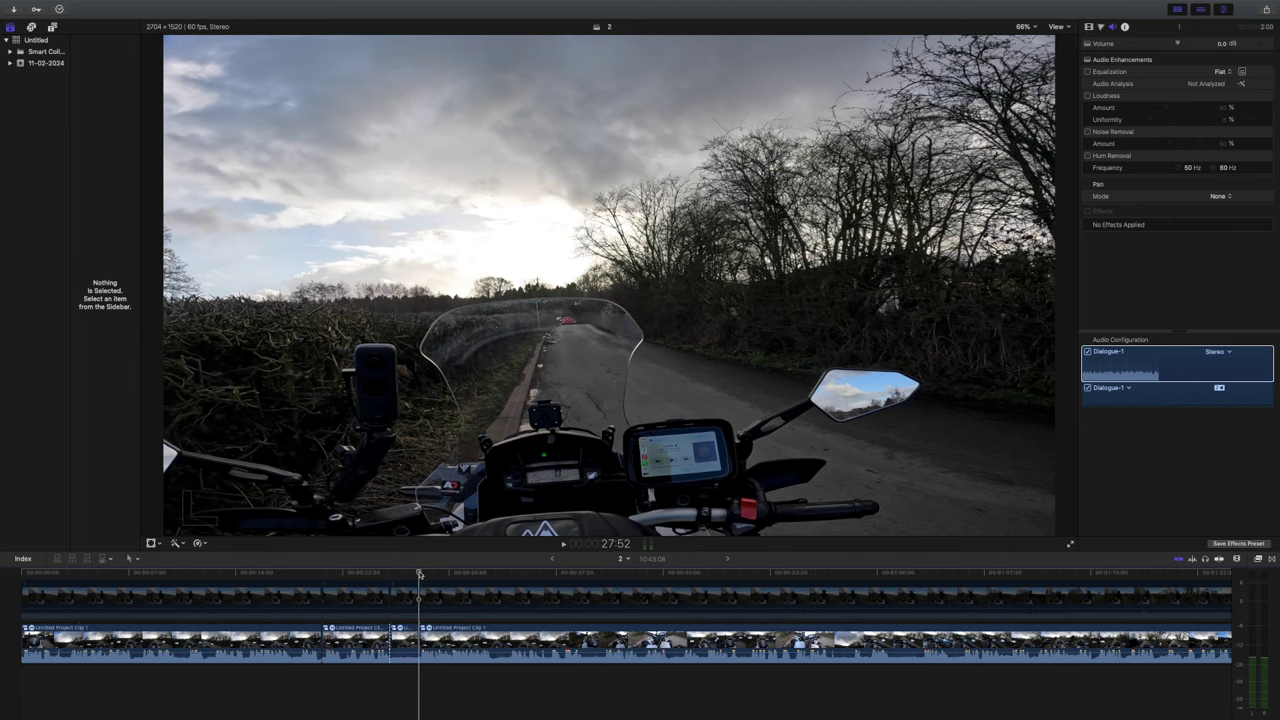
pyautogui.click(399, 660)
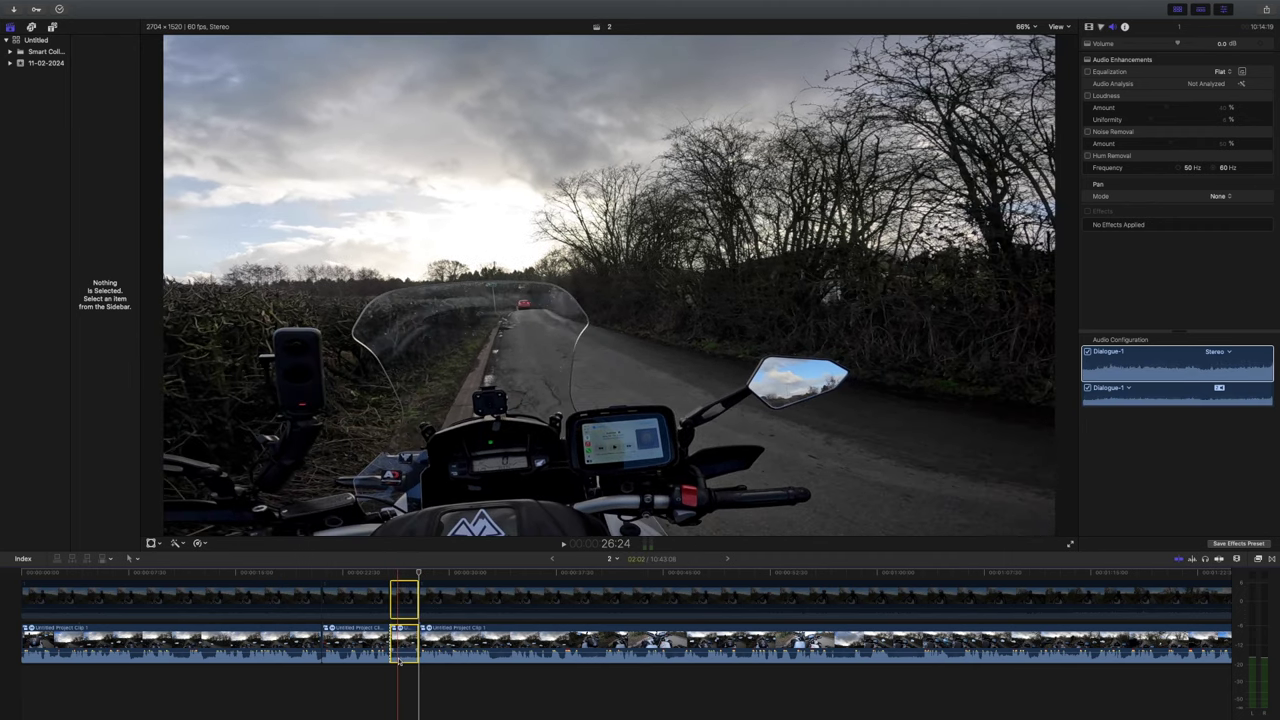
pyautogui.press('Delete')
pyautogui.click(380, 575)
pyautogui.press('space')
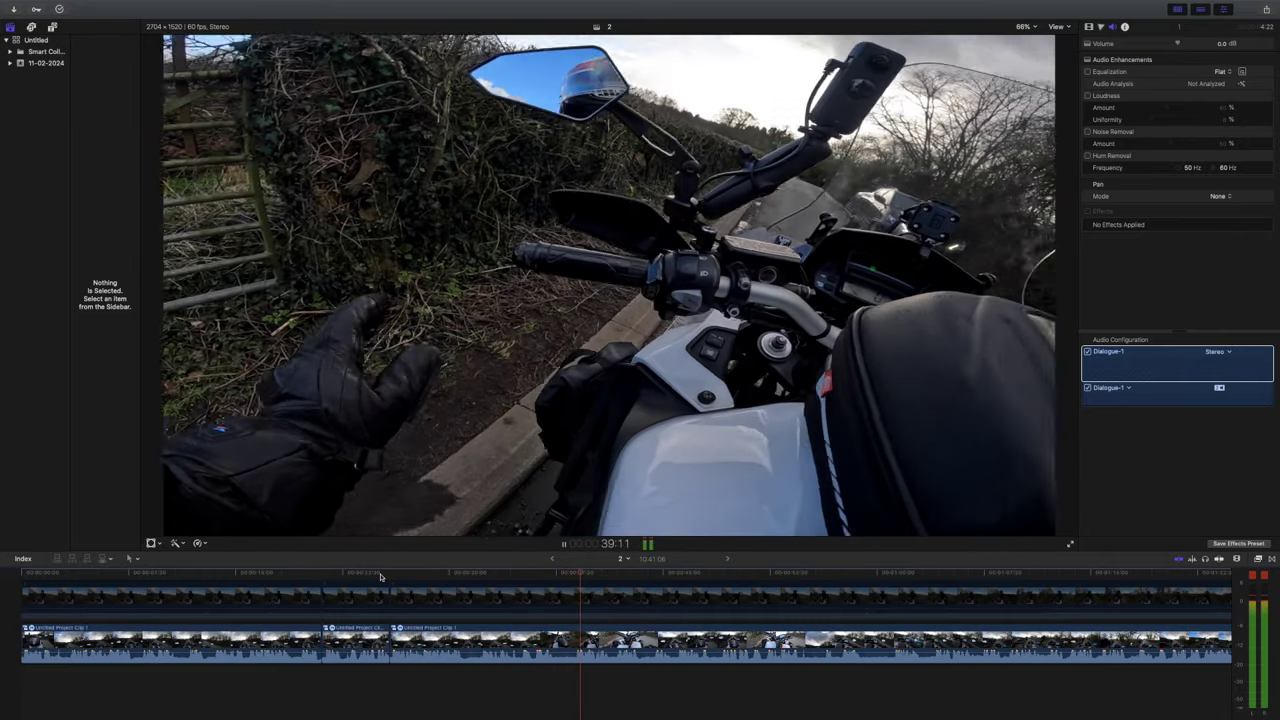
# Step: Blade the clip at 37:25 and ripple-delete the short piece after the cut
pyautogui.press('space')
pyautogui.click(555, 574)
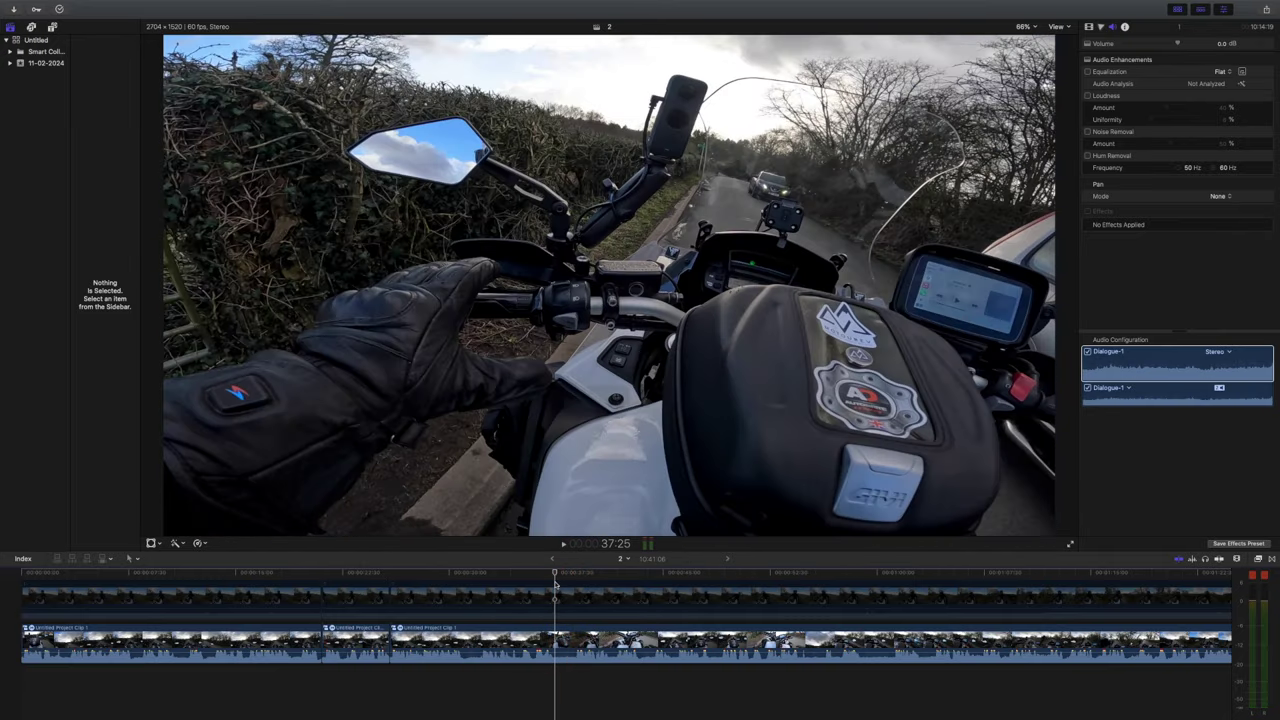
pyautogui.press('super+b')
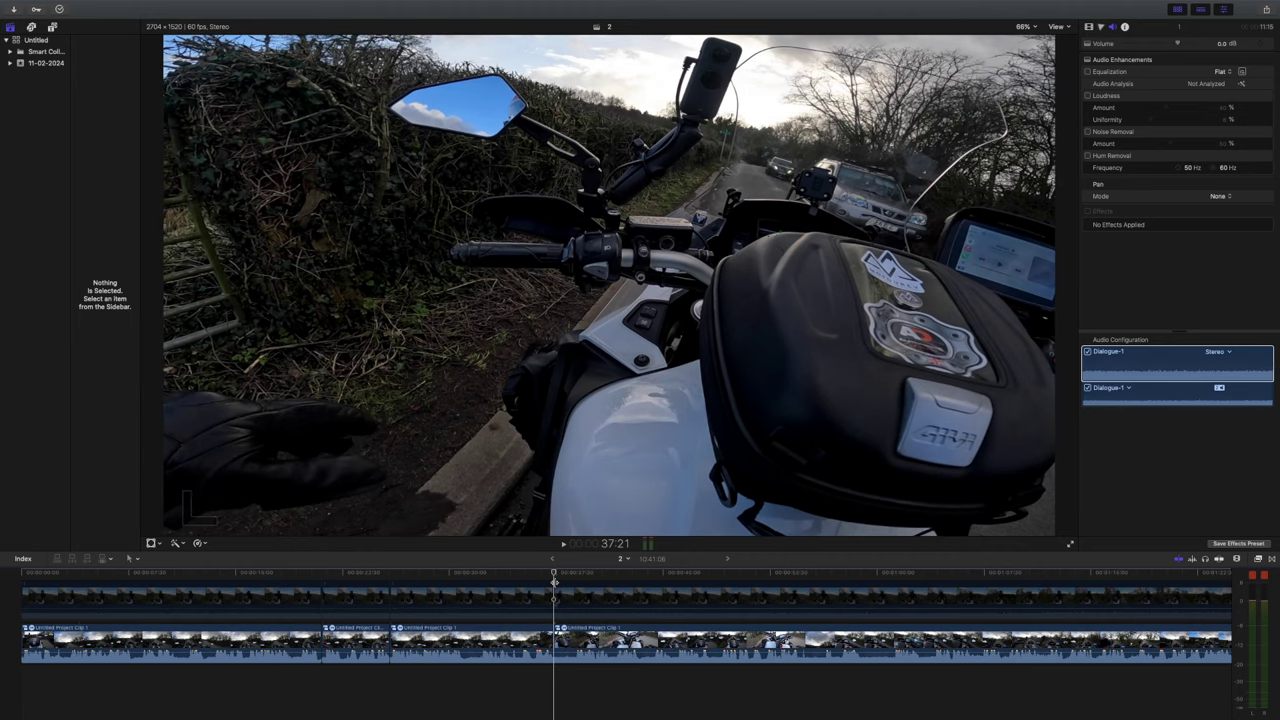
pyautogui.press('space')
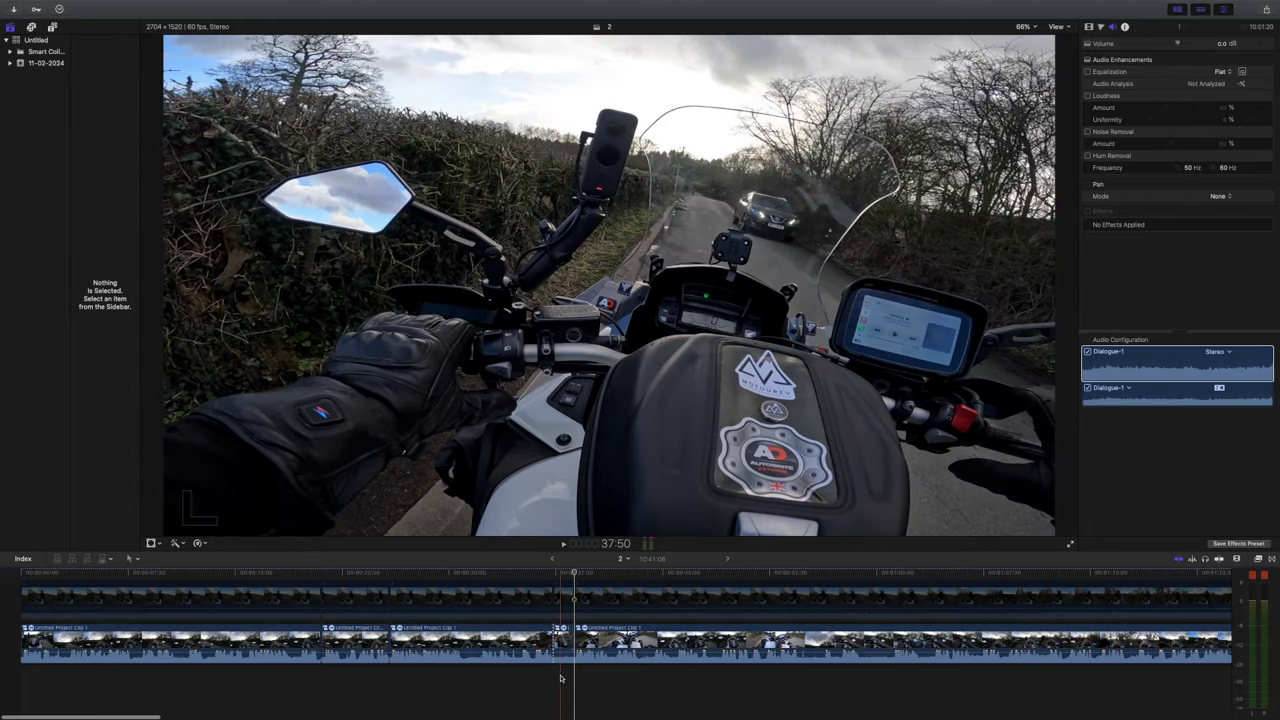
pyautogui.click(563, 598)
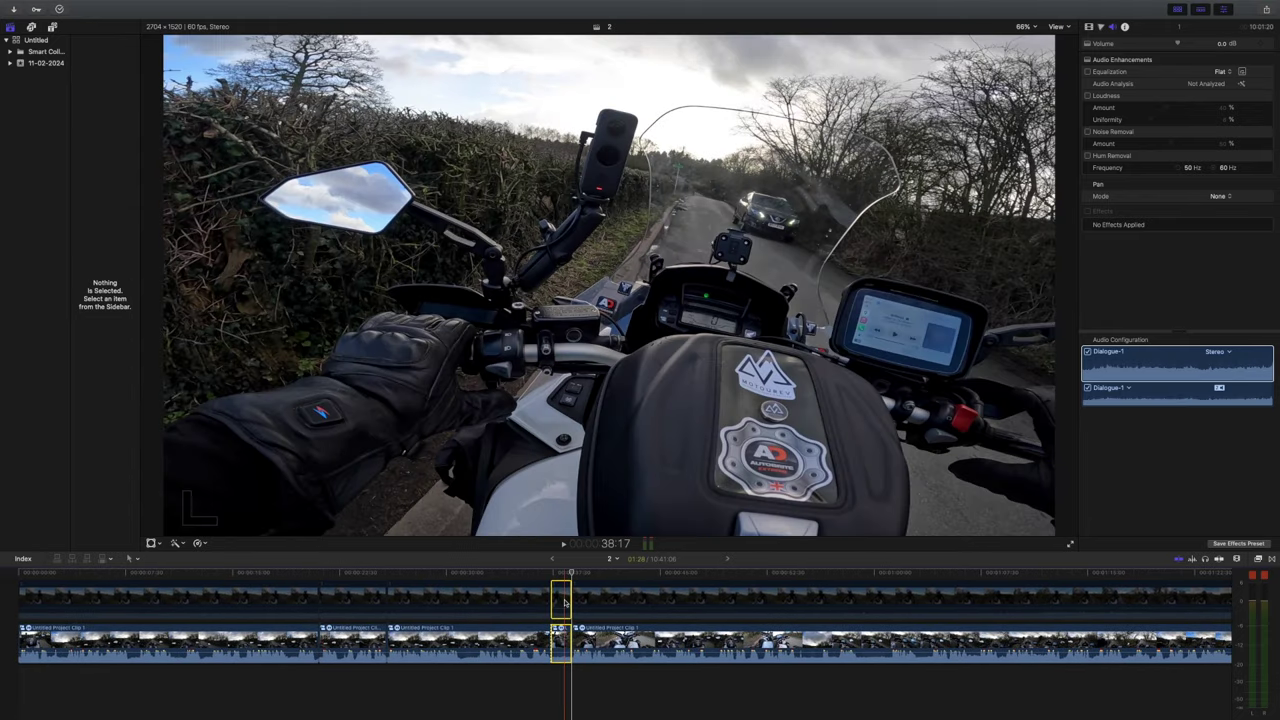
pyautogui.press('Delete')
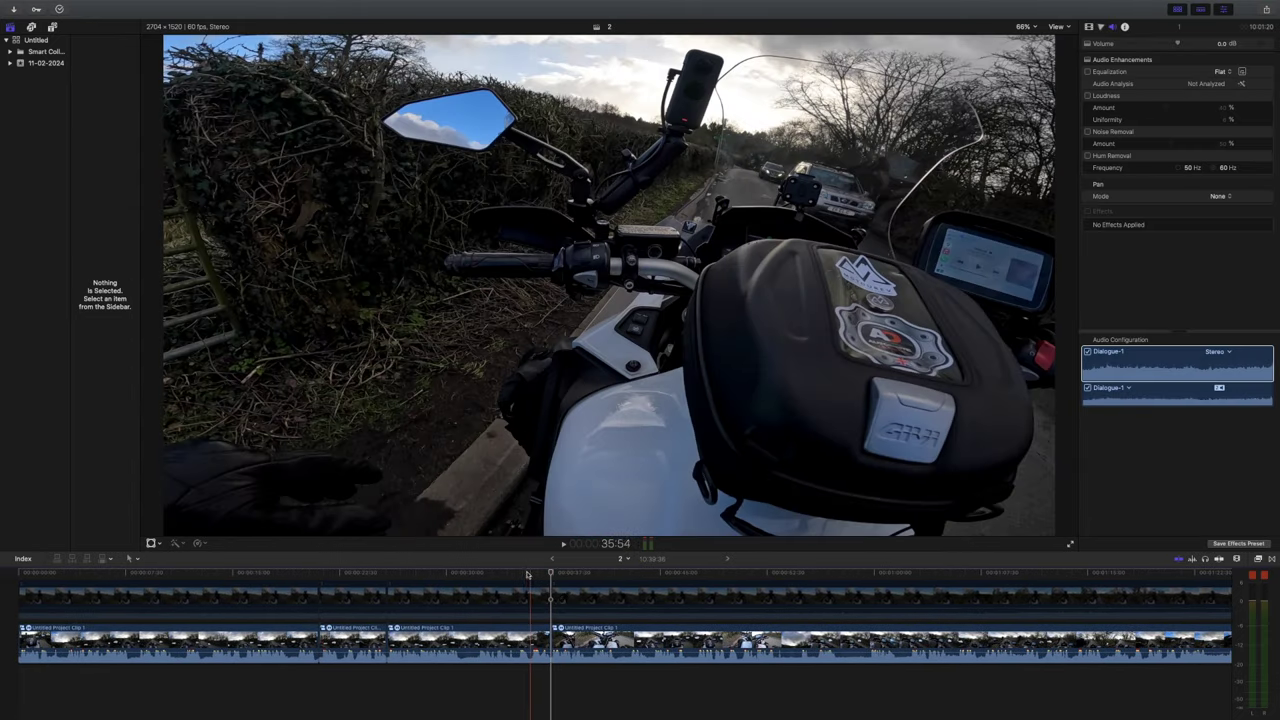
# Step: Review the ride from 35:38 and blade the clip at 48:12
pyautogui.click(527, 574)
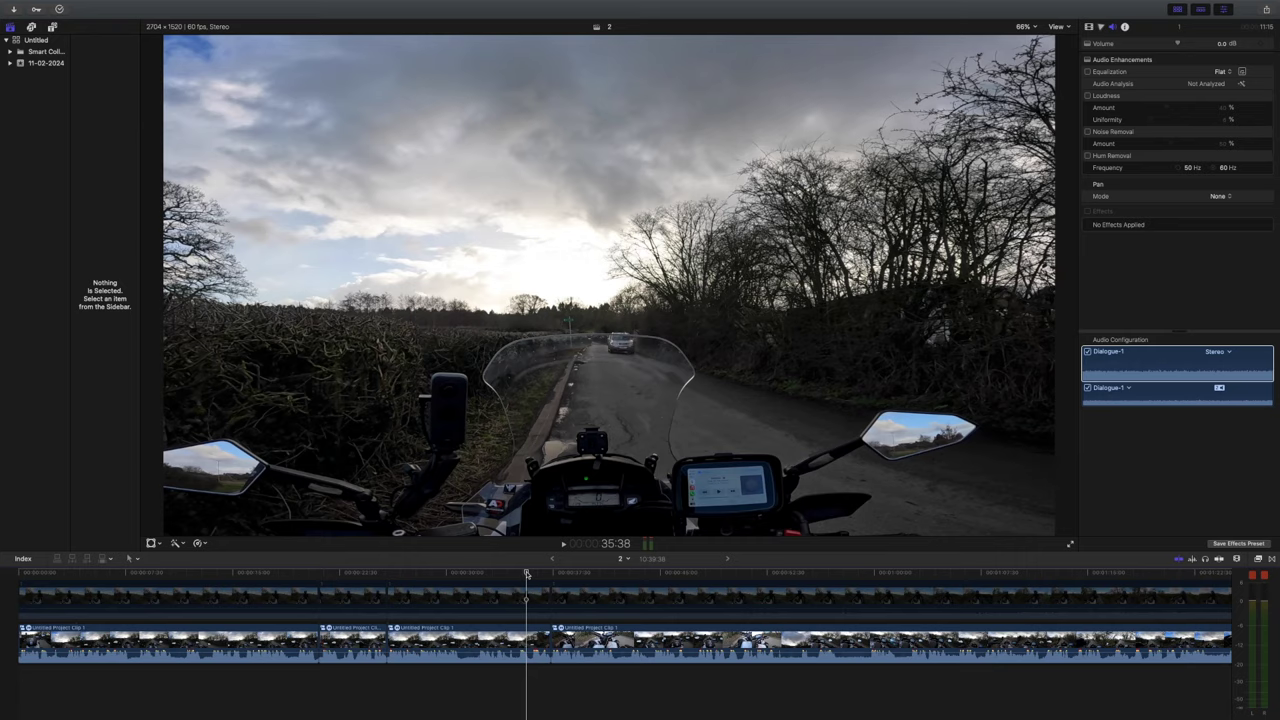
pyautogui.press('space')
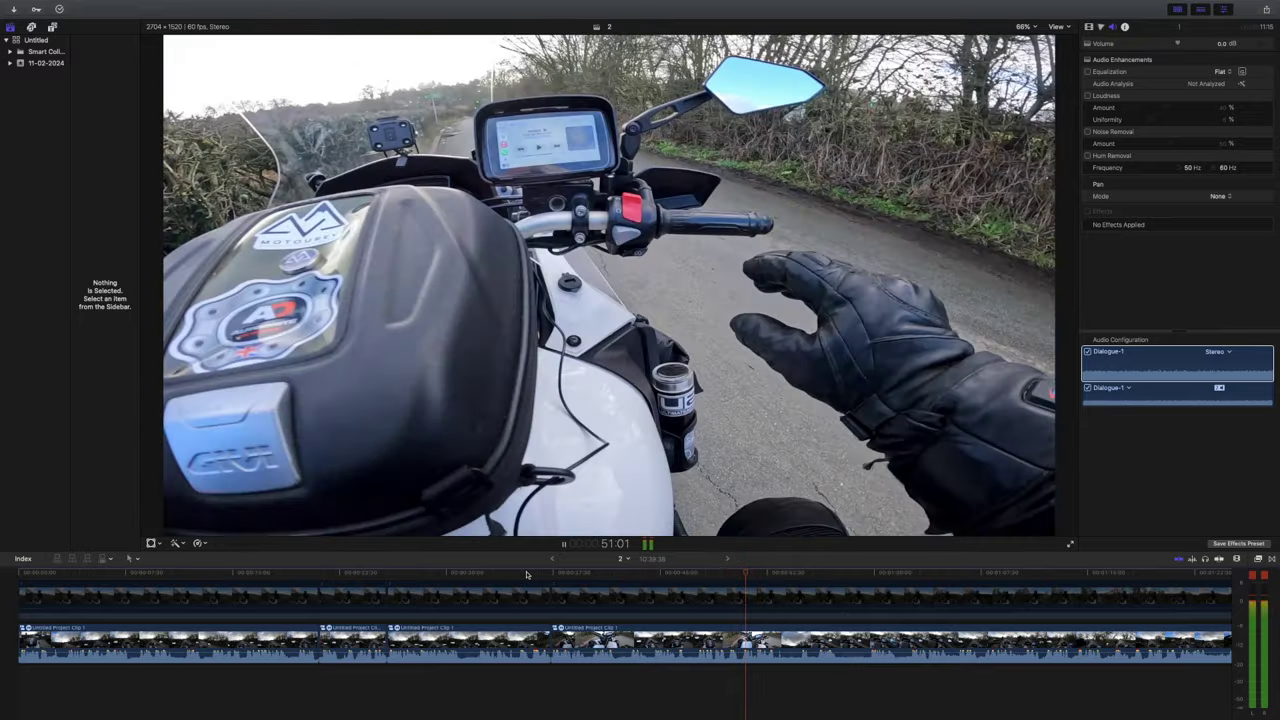
pyautogui.press('space')
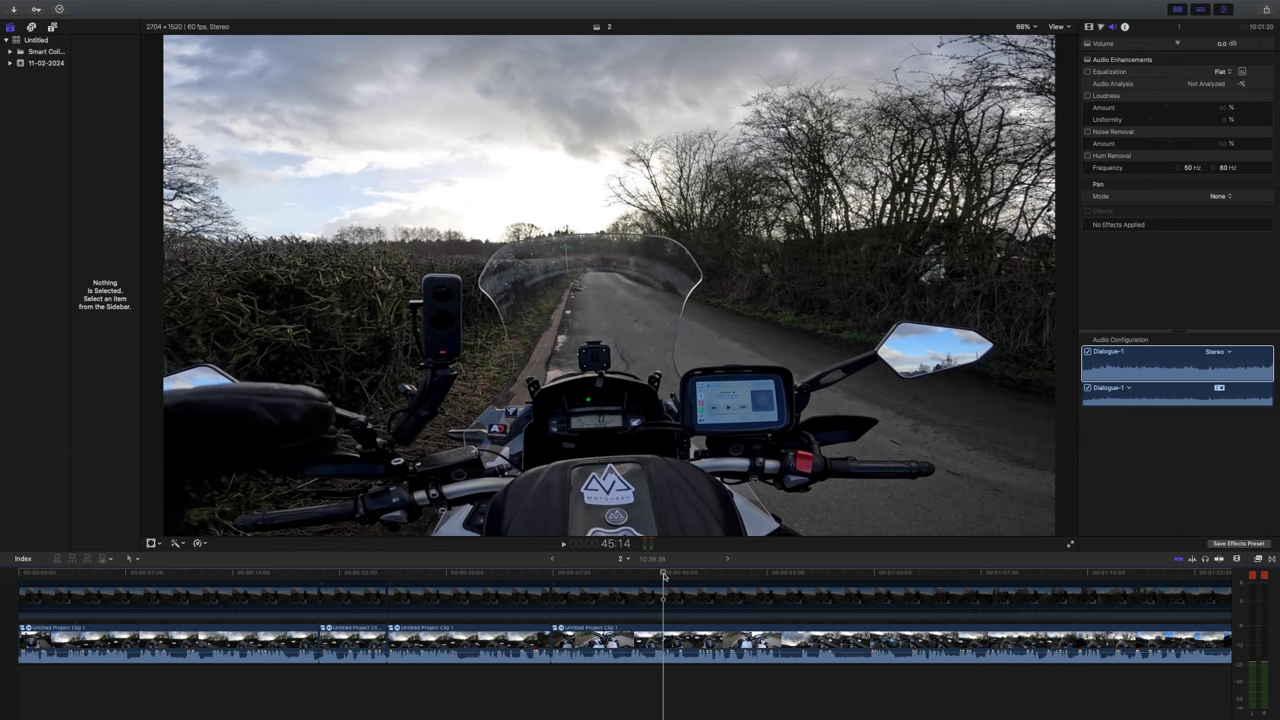
pyautogui.press('space')
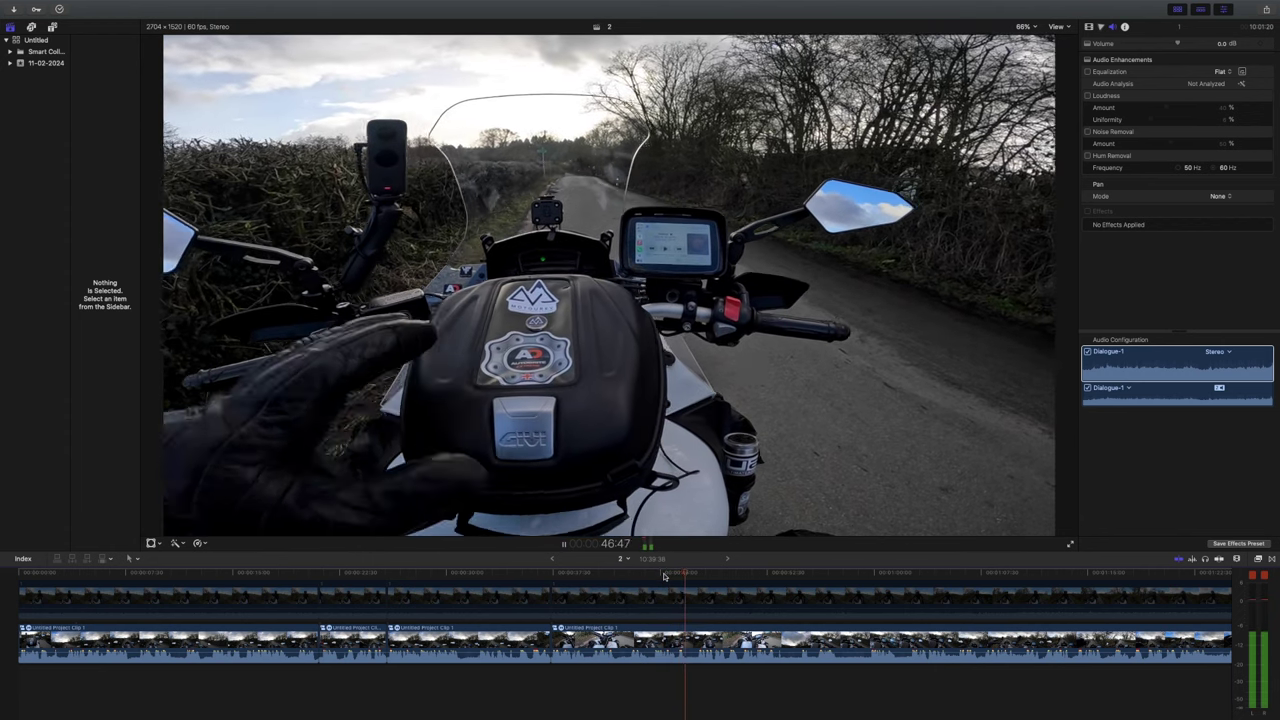
pyautogui.press('space')
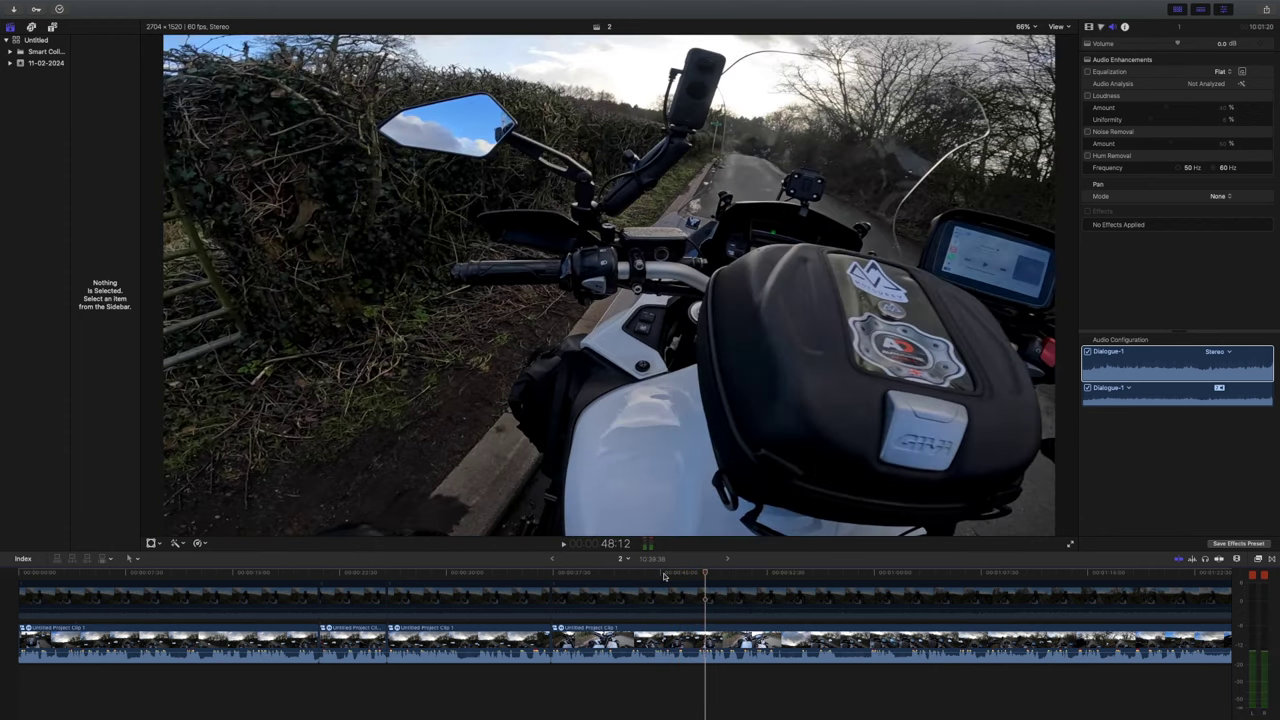
pyautogui.press('super+b')
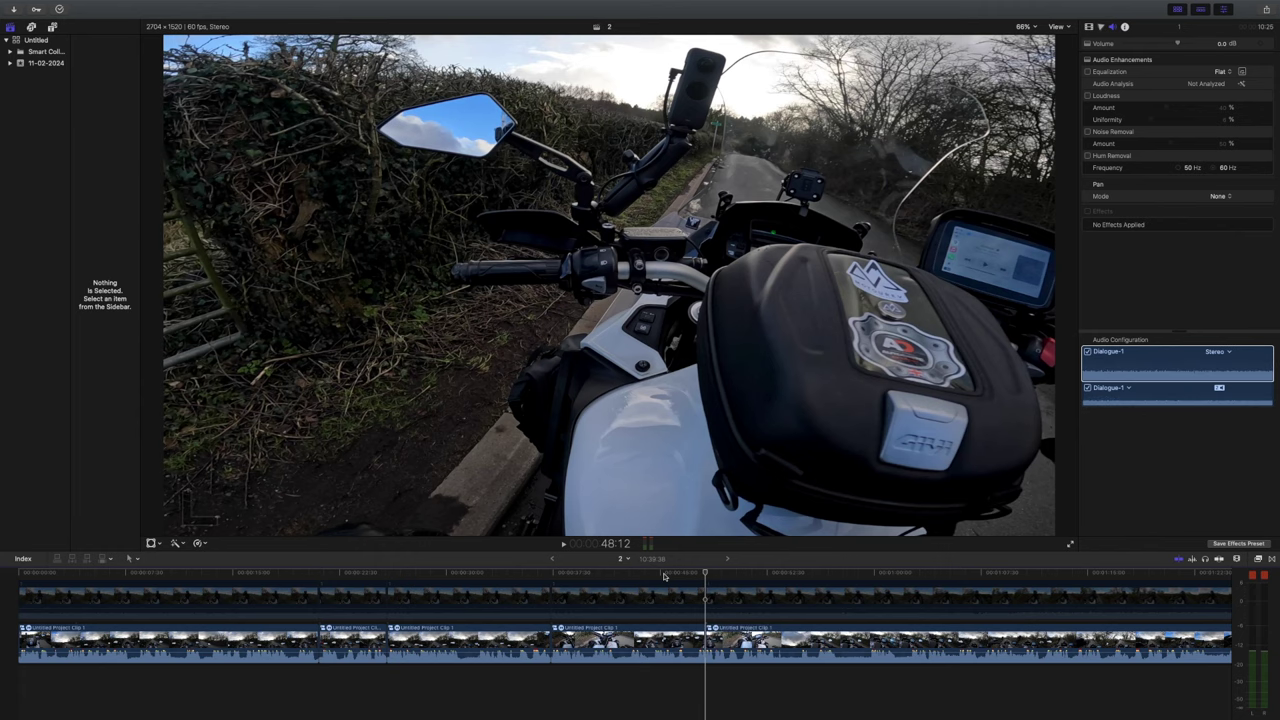
# Step: Blade at 59:43 and ripple-delete the footage between the 48:12 and 59:43 cuts
pyautogui.press('space')
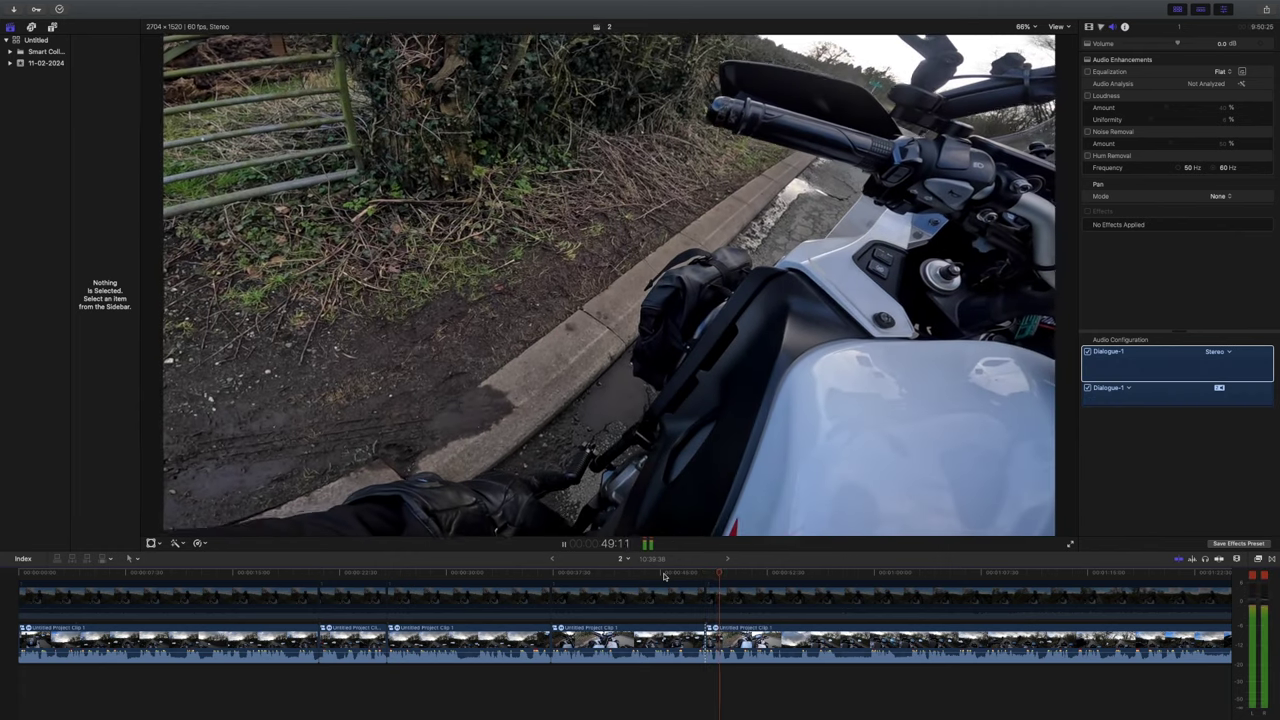
pyautogui.hscroll(5, 720, 592)
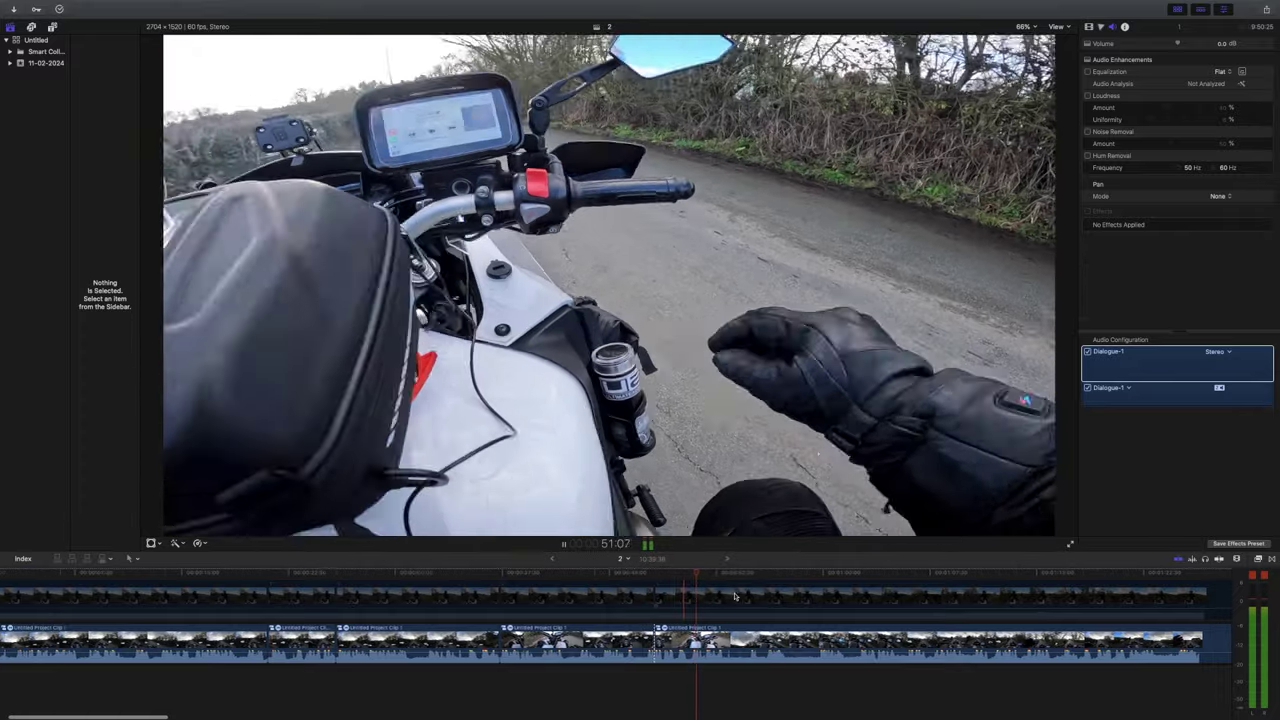
pyautogui.hscroll(2, 734, 597)
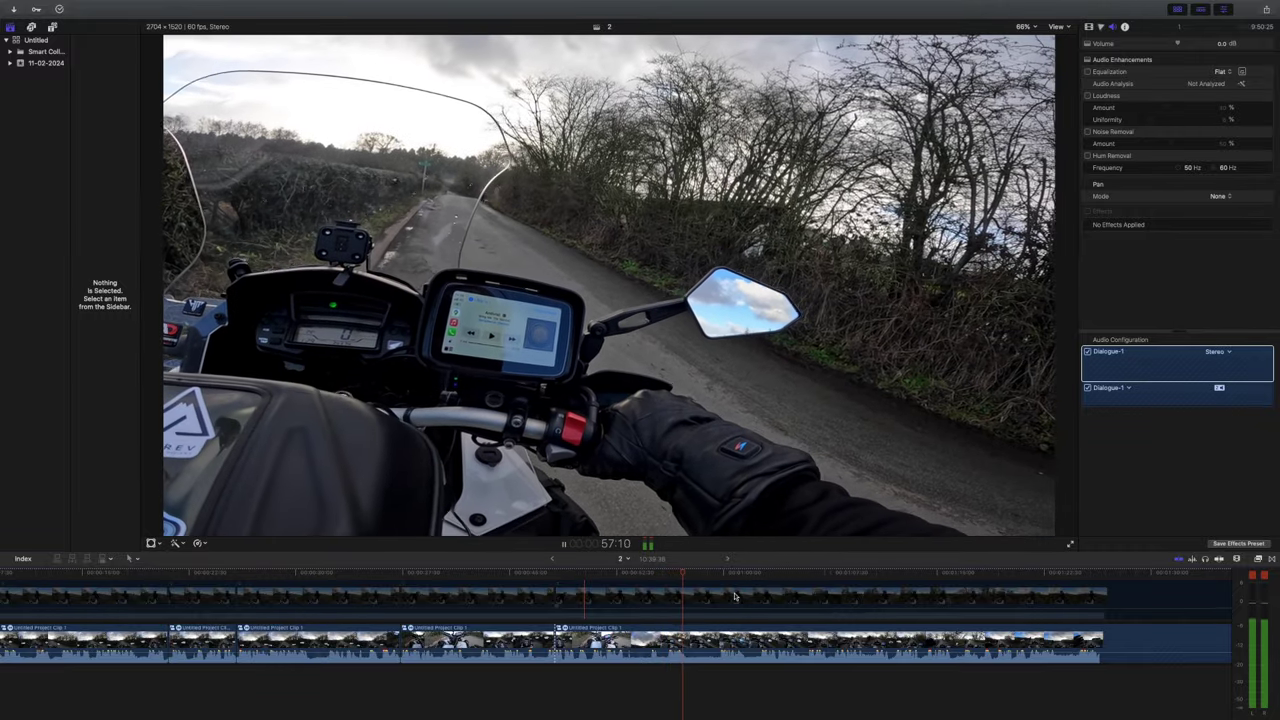
pyautogui.hscroll(1, 734, 597)
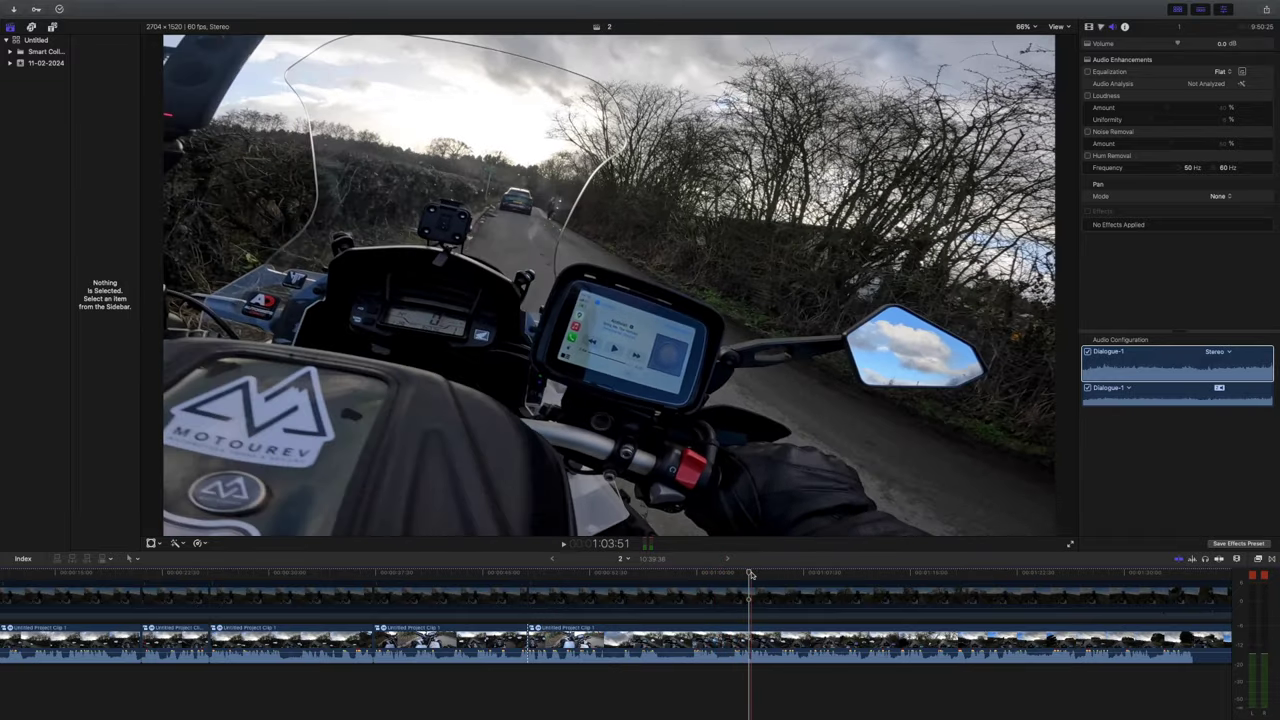
pyautogui.moveTo(750, 595); pyautogui.dragTo(690, 591)
pyautogui.press('super+b')
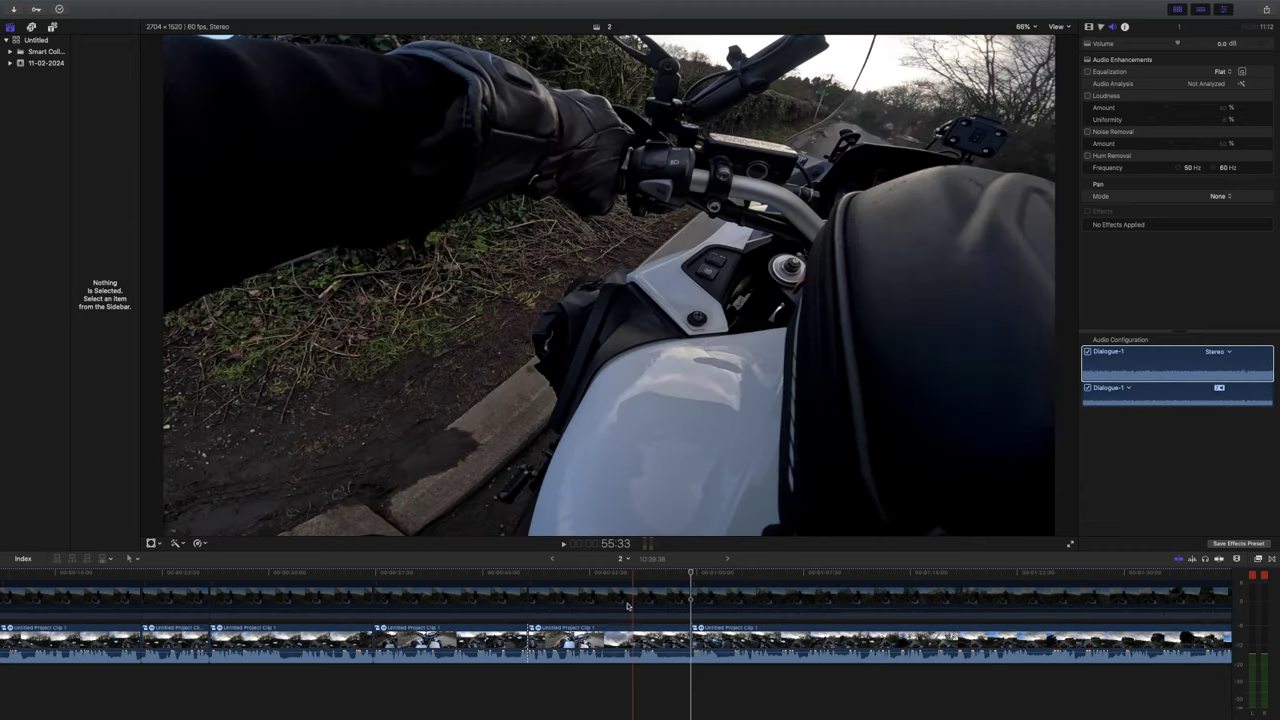
pyautogui.click(627, 606)
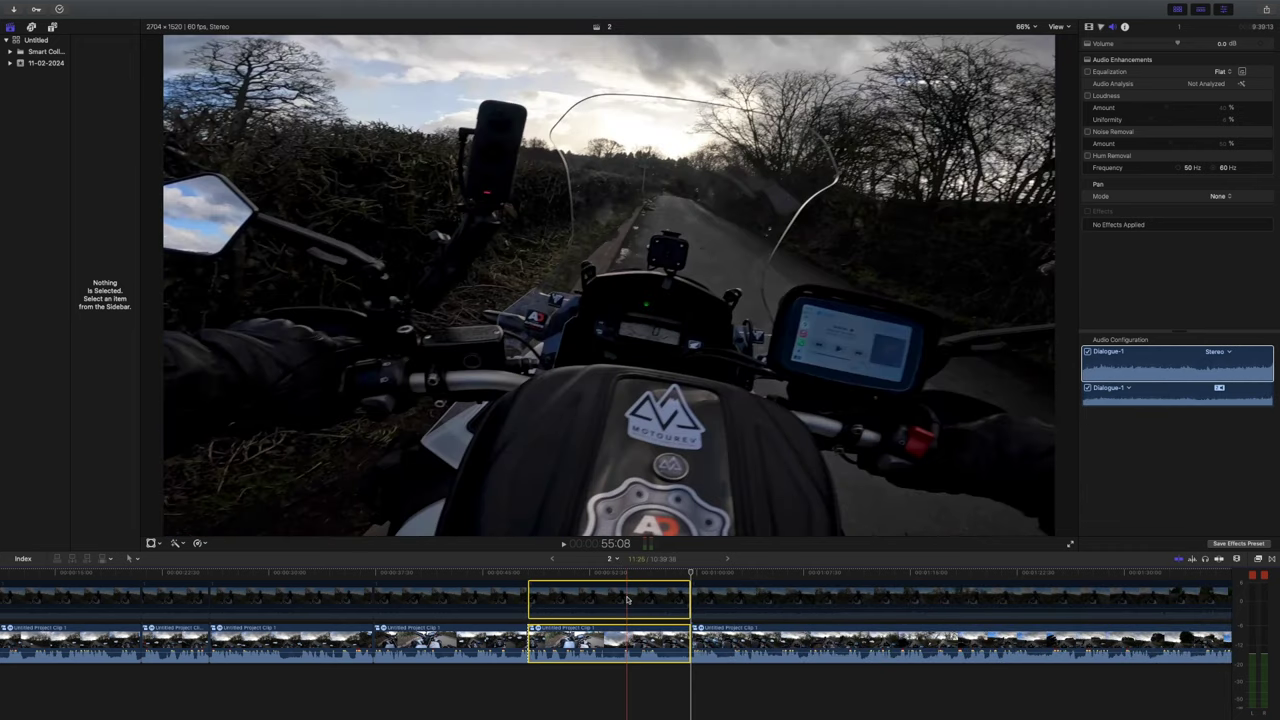
pyautogui.press('Delete')
# Step: Play back across the new edit, checking the ride up to about 1:31:25
pyautogui.click(516, 578)
pyautogui.press('space')
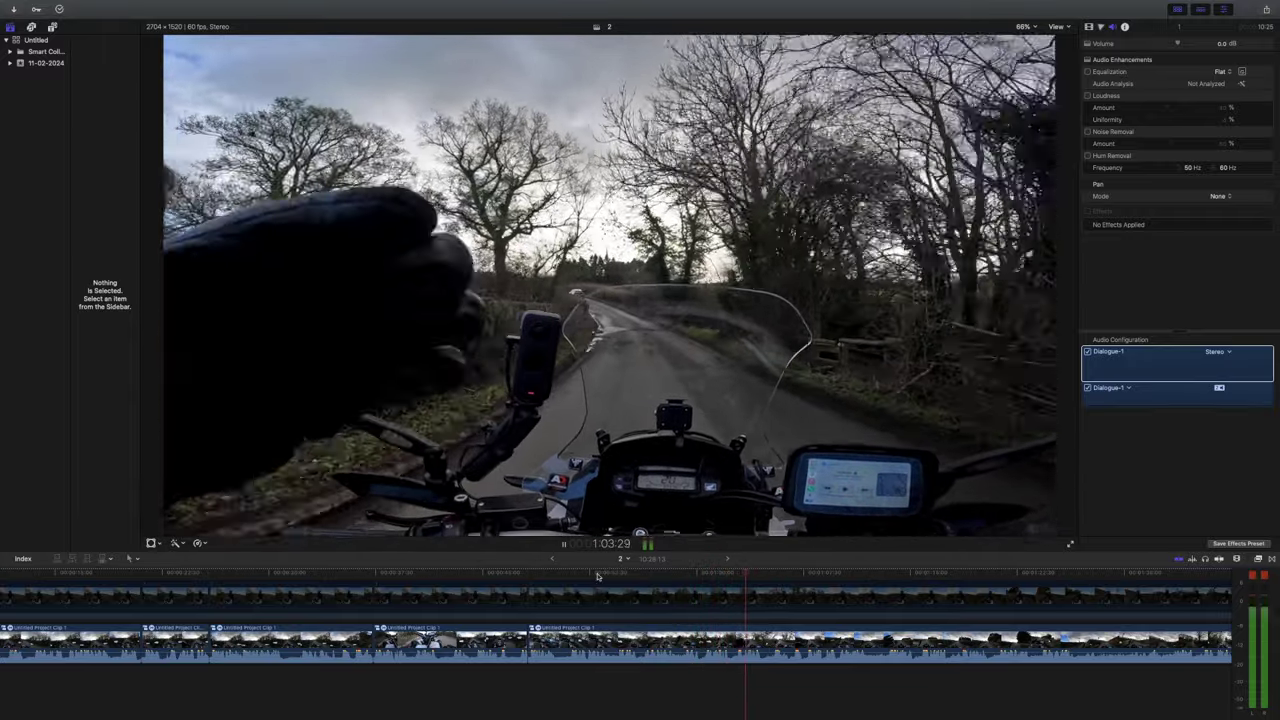
pyautogui.hscroll(5, 735, 609)
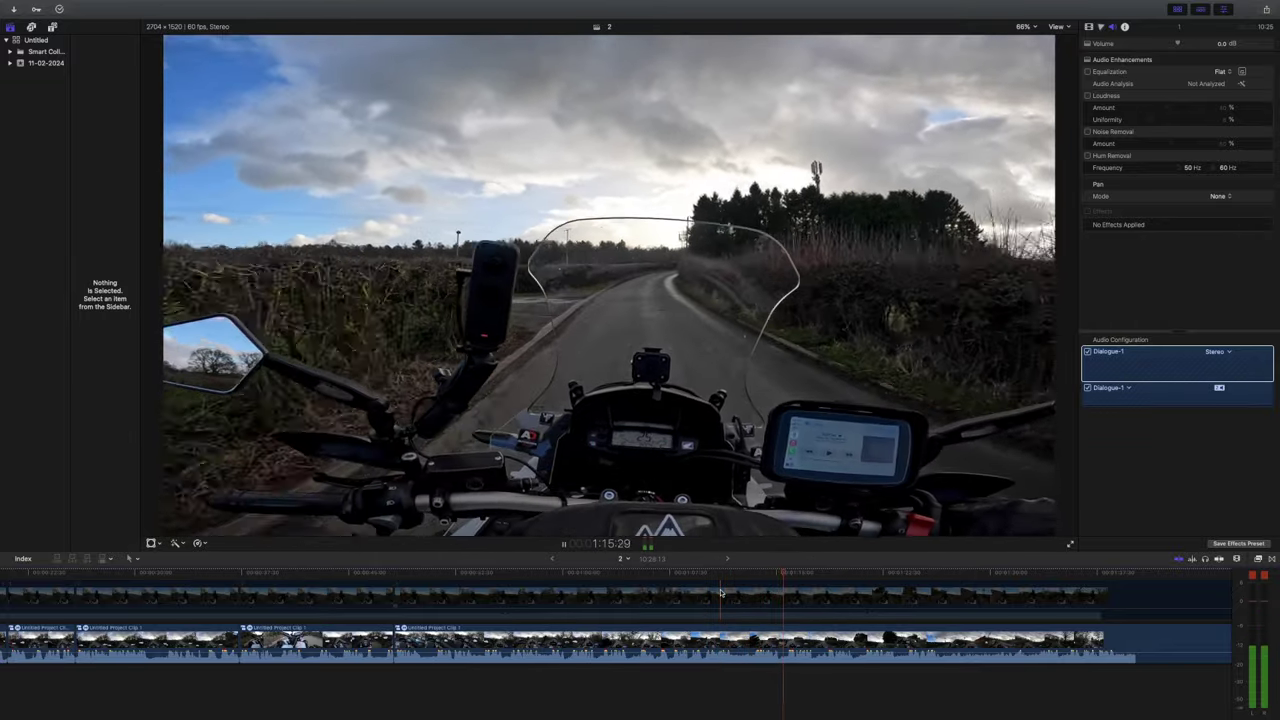
pyautogui.hscroll(5, 720, 593)
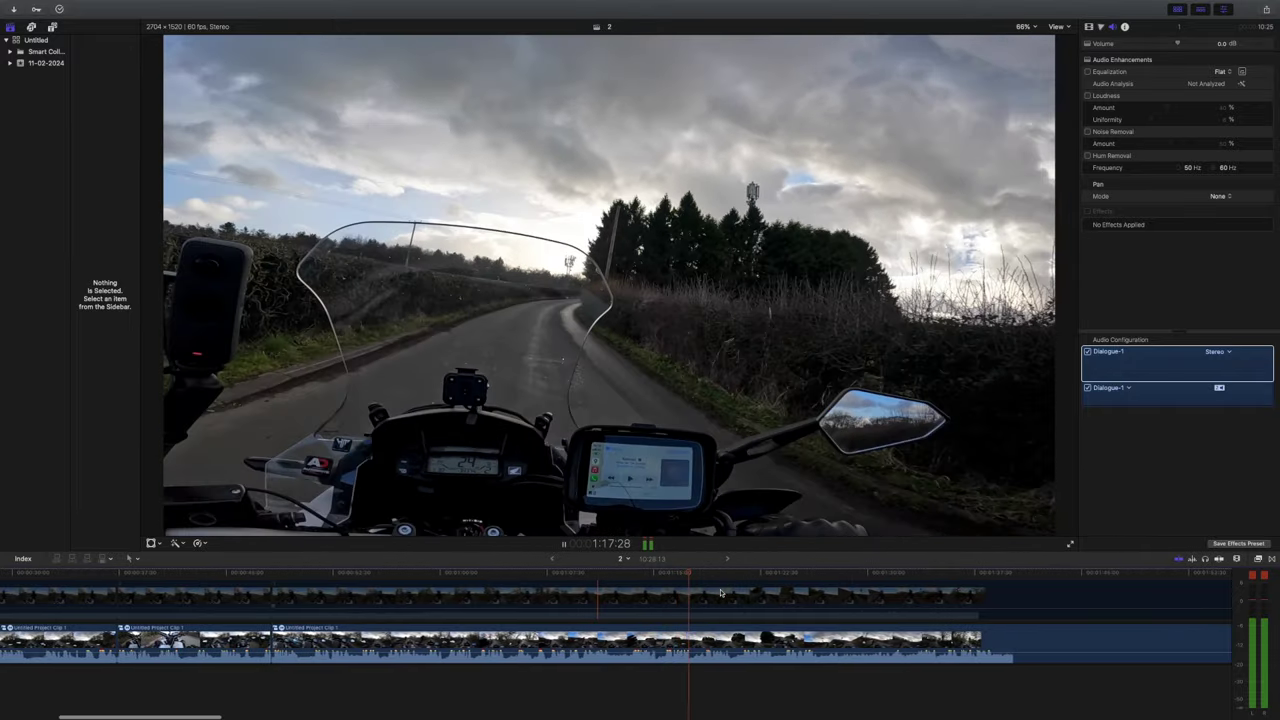
pyautogui.hscroll(5, 720, 593)
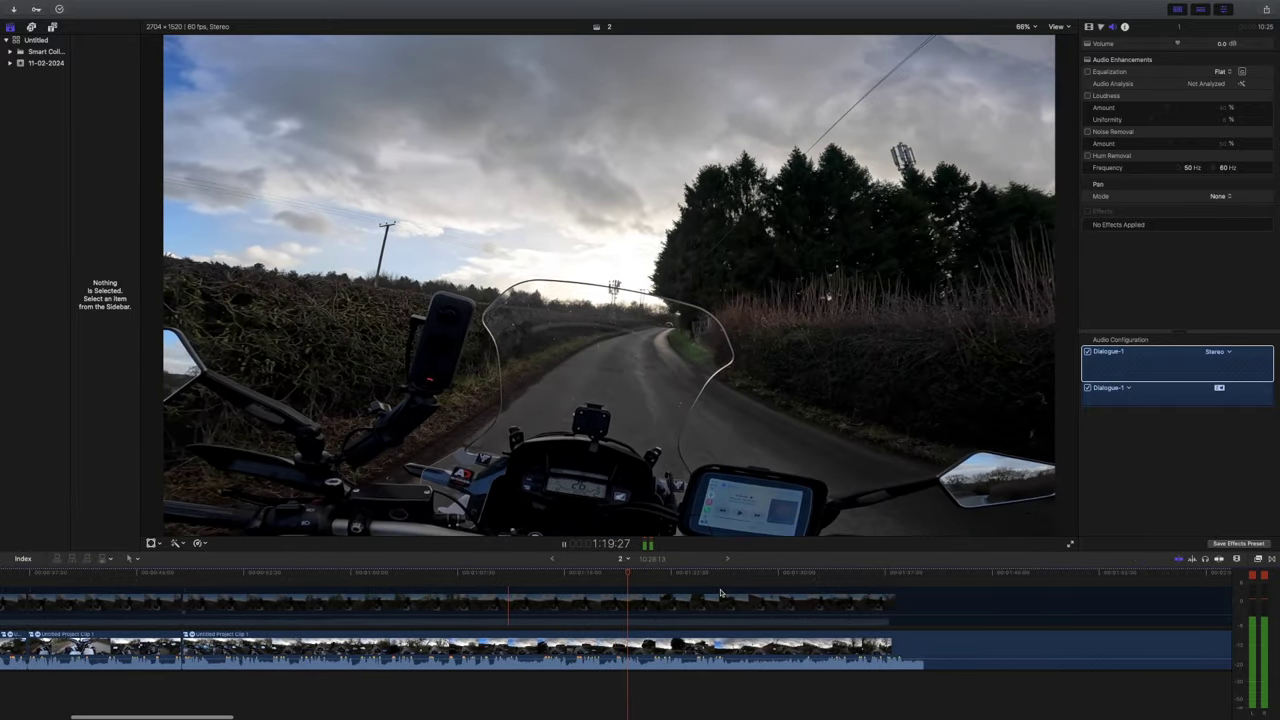
pyautogui.hscroll(2, 720, 593)
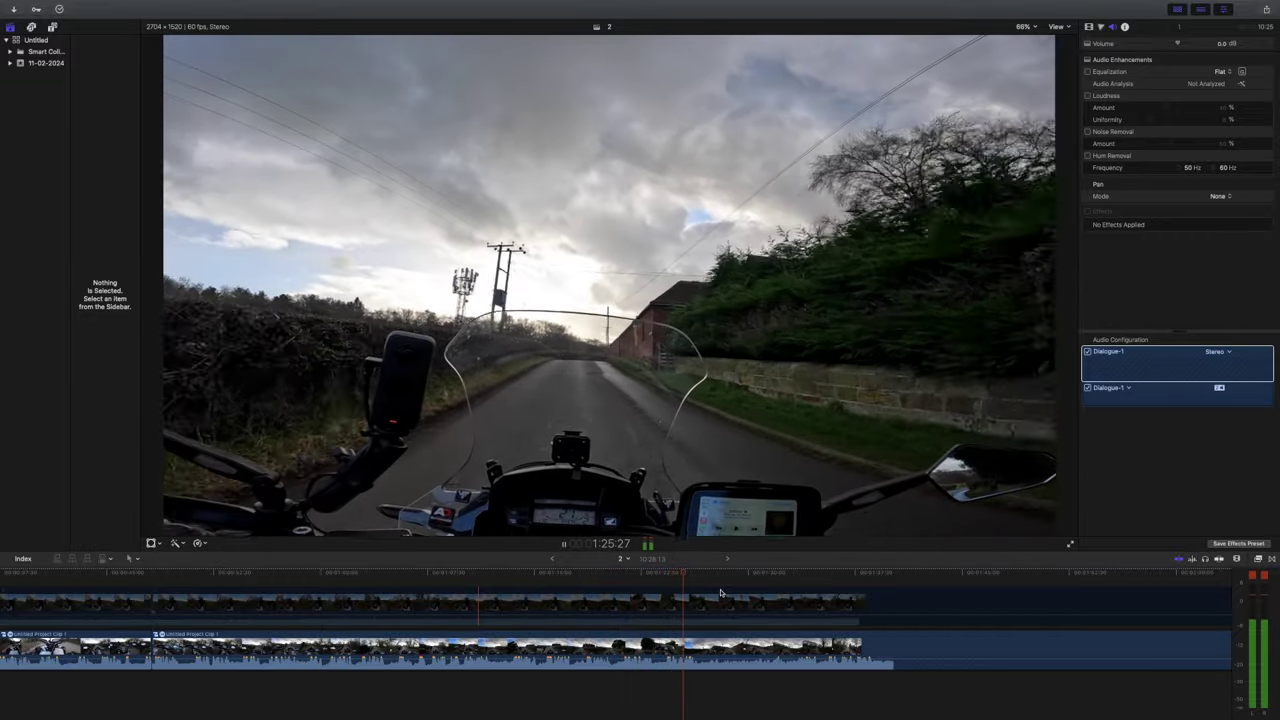
pyautogui.press('space')
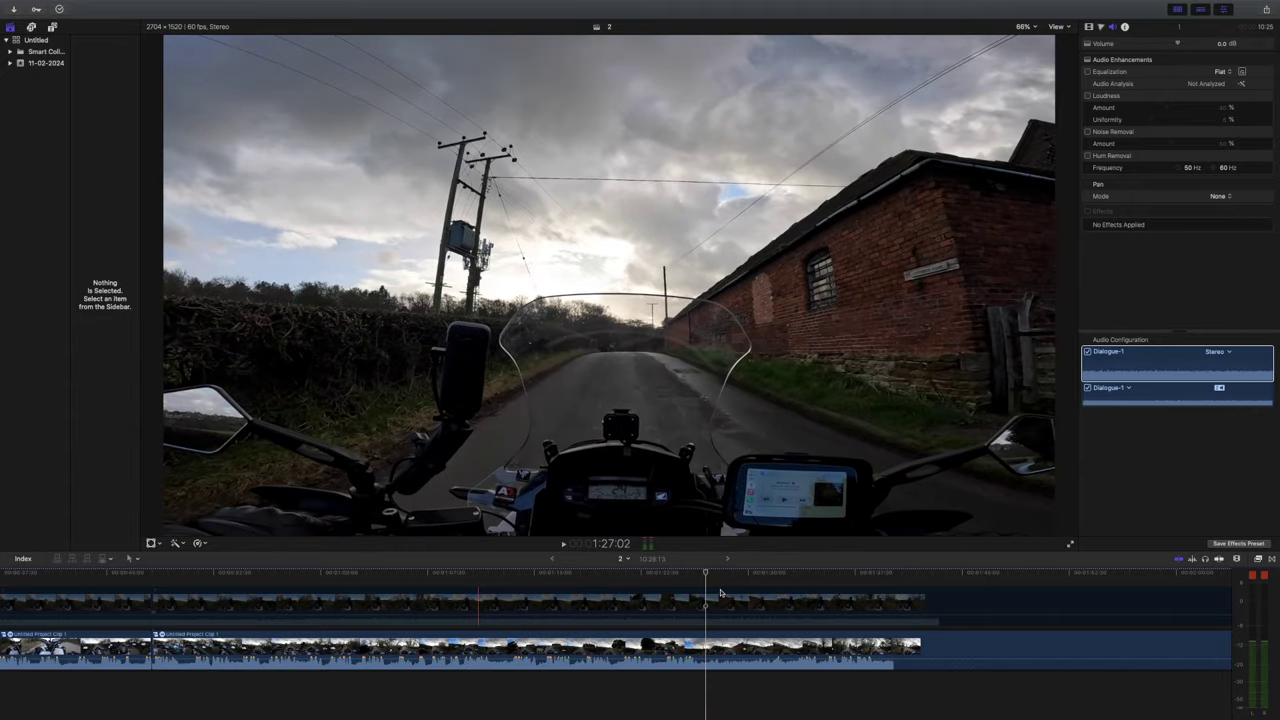
pyautogui.press('space')
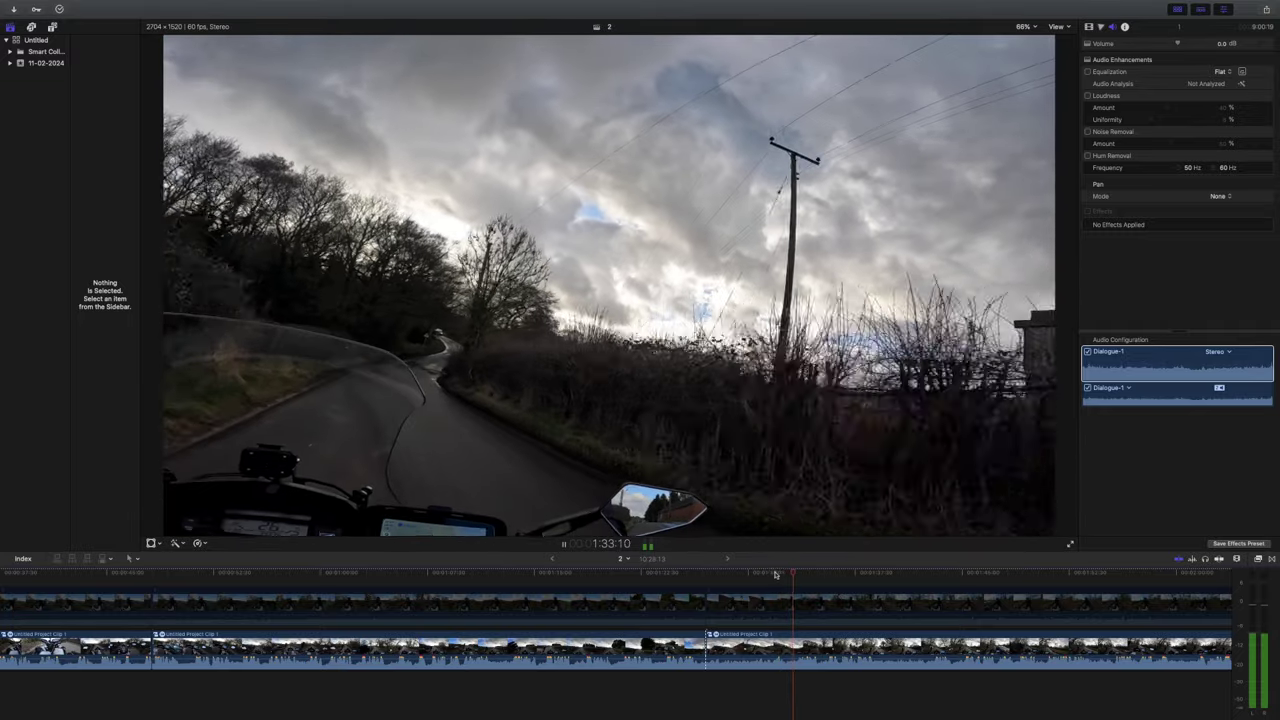
pyautogui.click(769, 575)
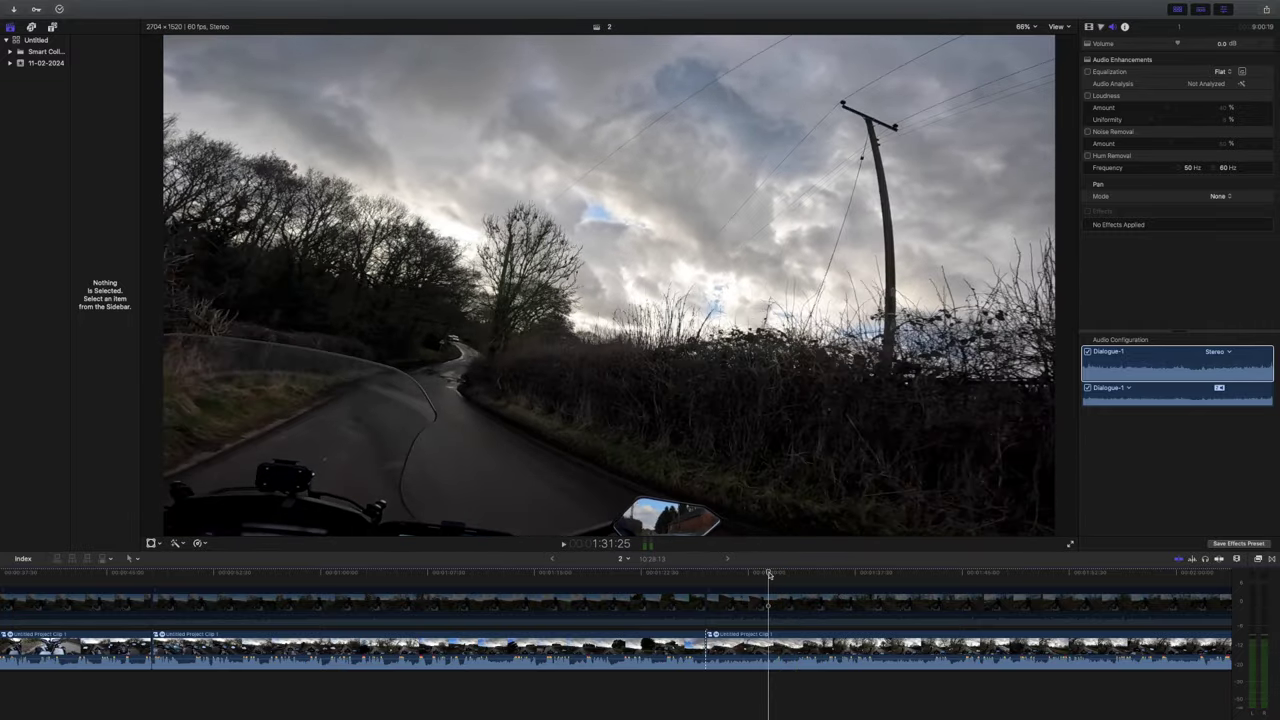
pyautogui.press('space')
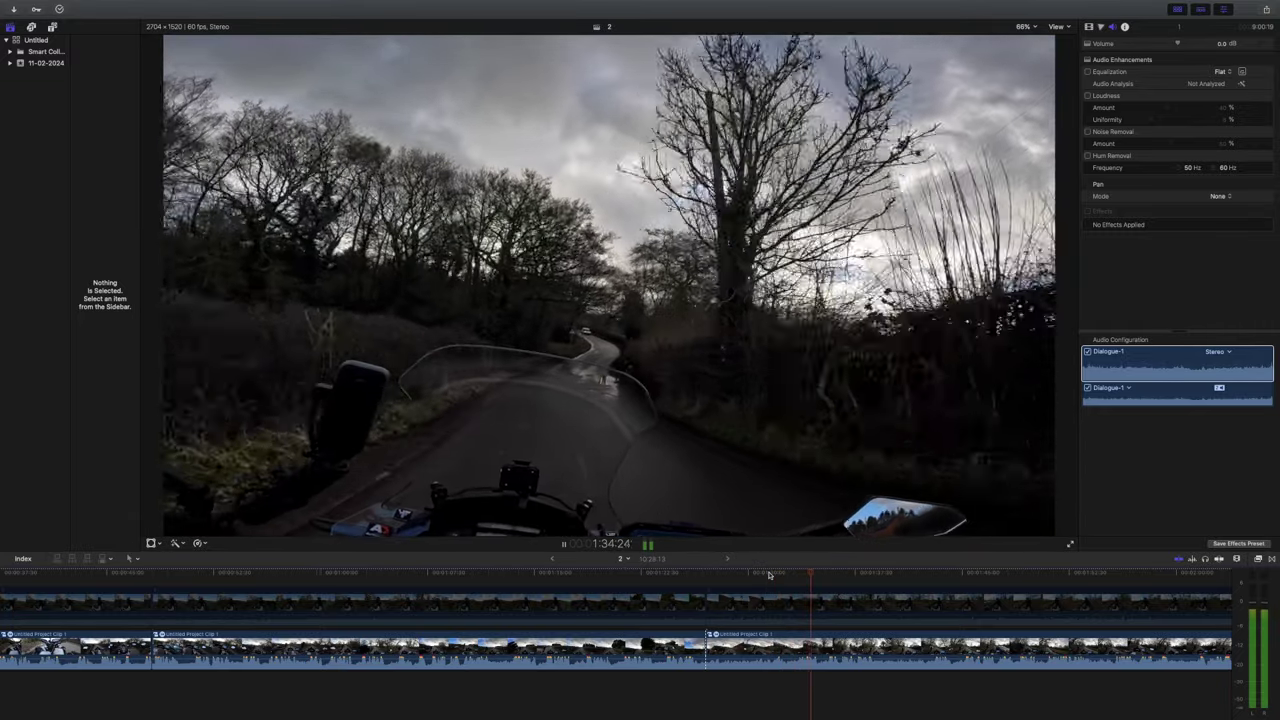
# Step: Continue reviewing the ride footage from 1:31:25 through to about 2:12:32
pyautogui.hscroll(3, 790, 593)
pyautogui.hscroll(4, 790, 593)
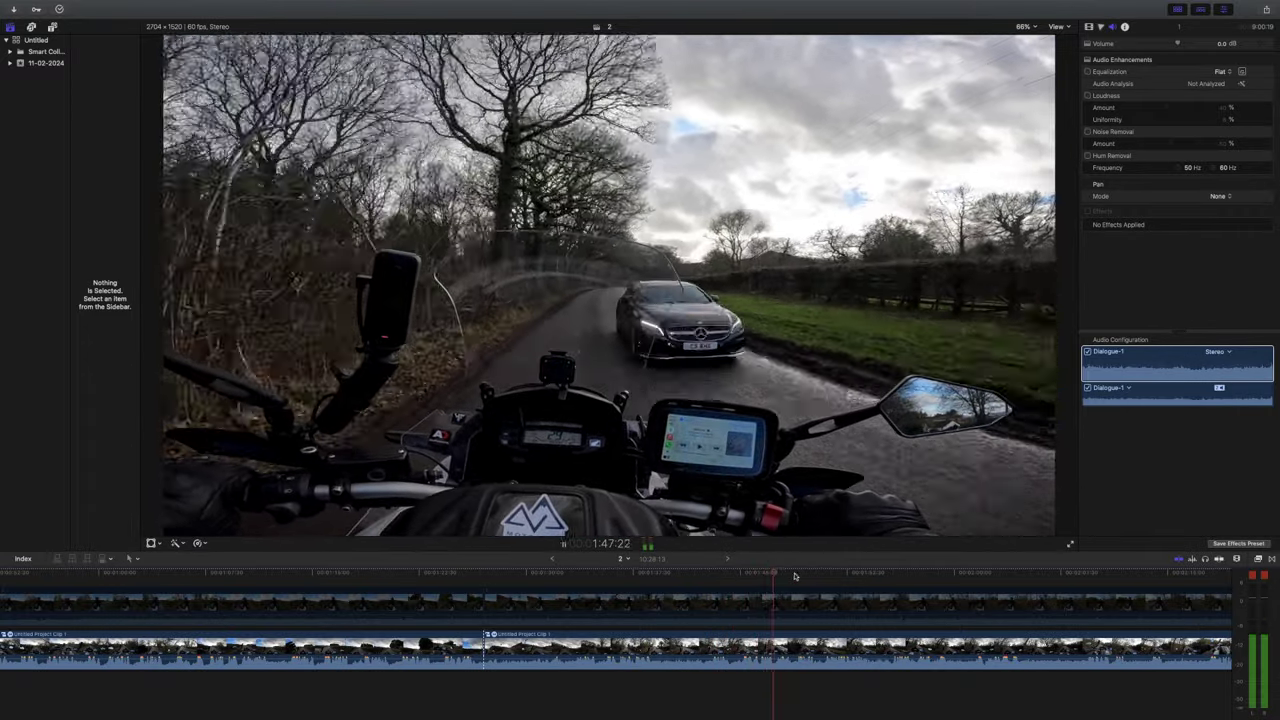
pyautogui.press('space')
pyautogui.press('space')
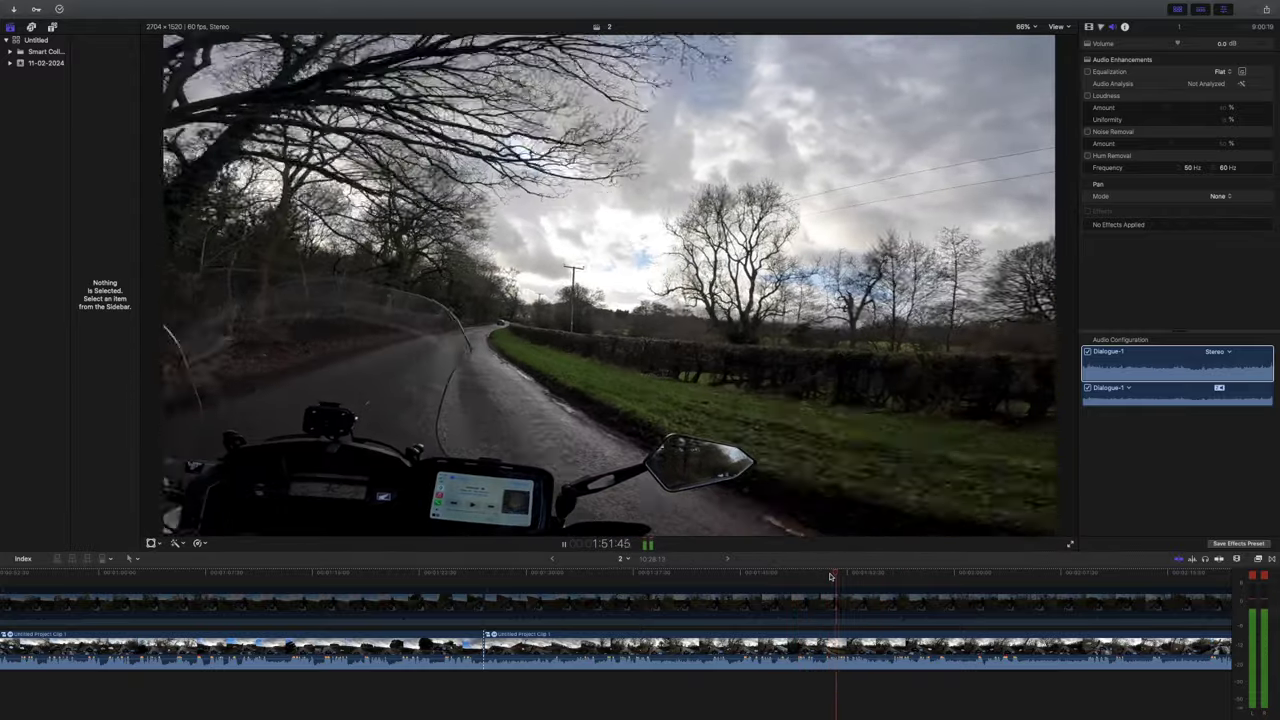
pyautogui.press('space')
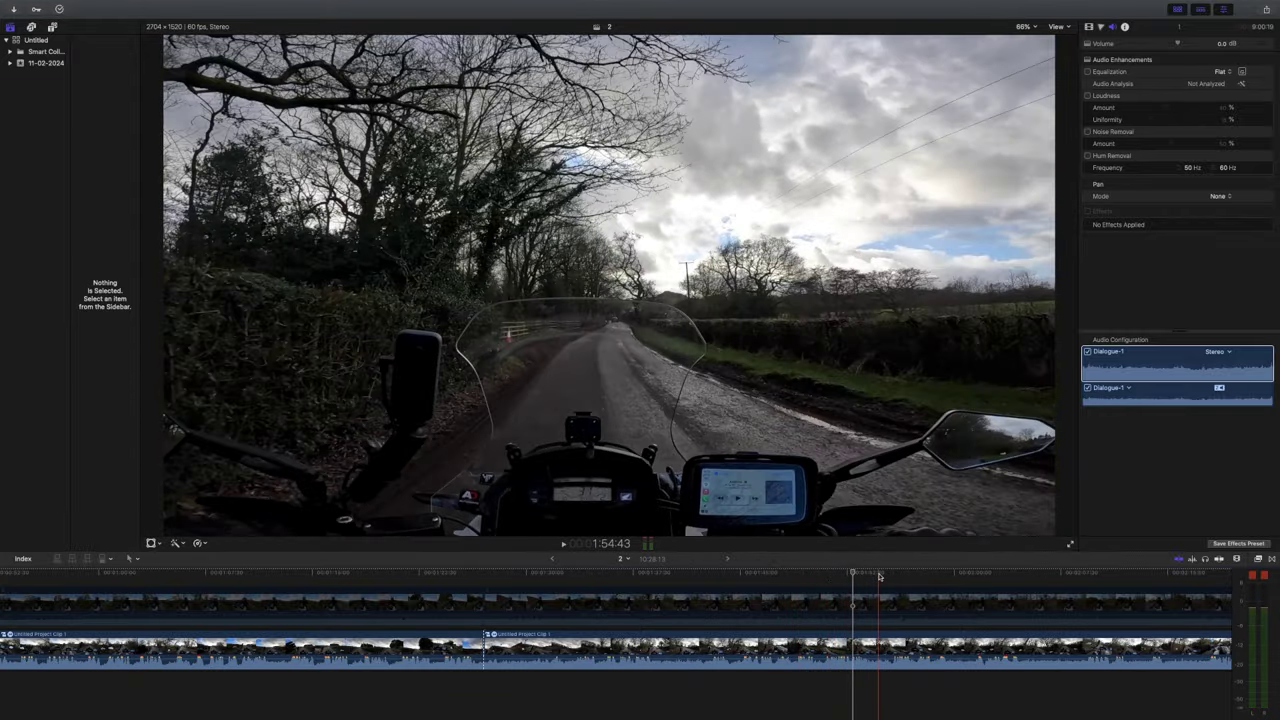
pyautogui.click(879, 576)
pyautogui.press('space')
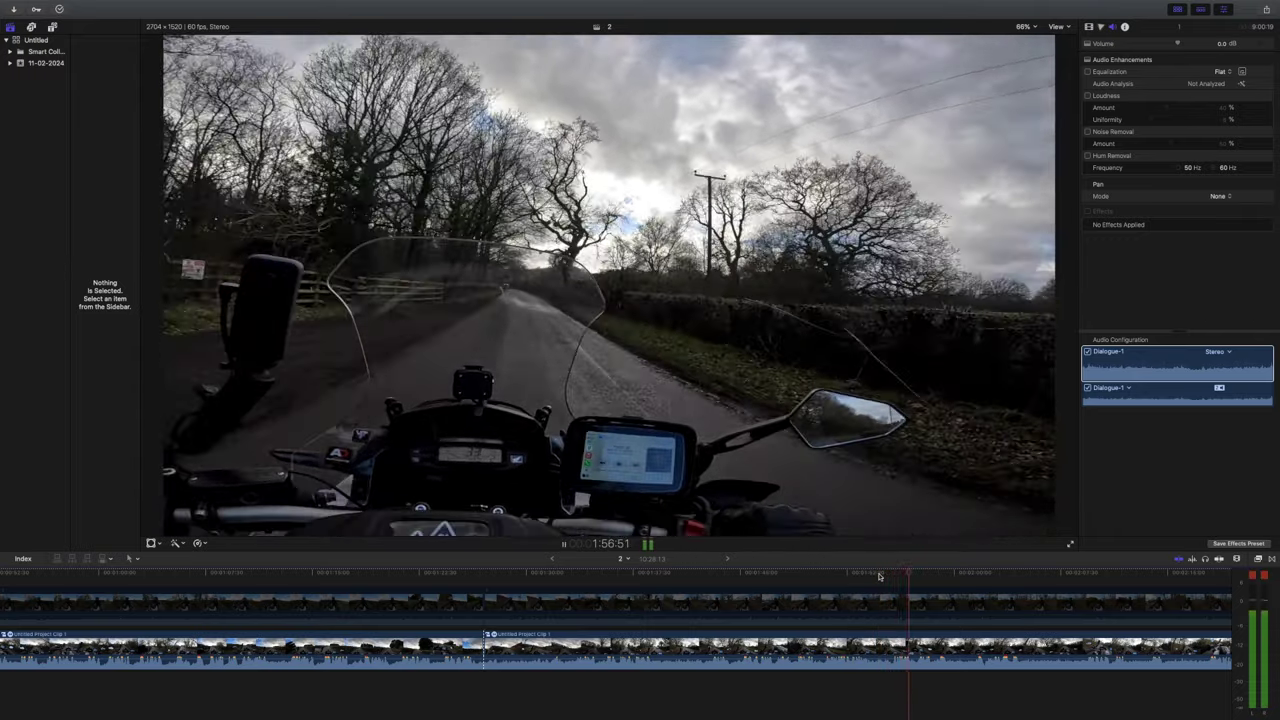
pyautogui.hscroll(5, 909, 600)
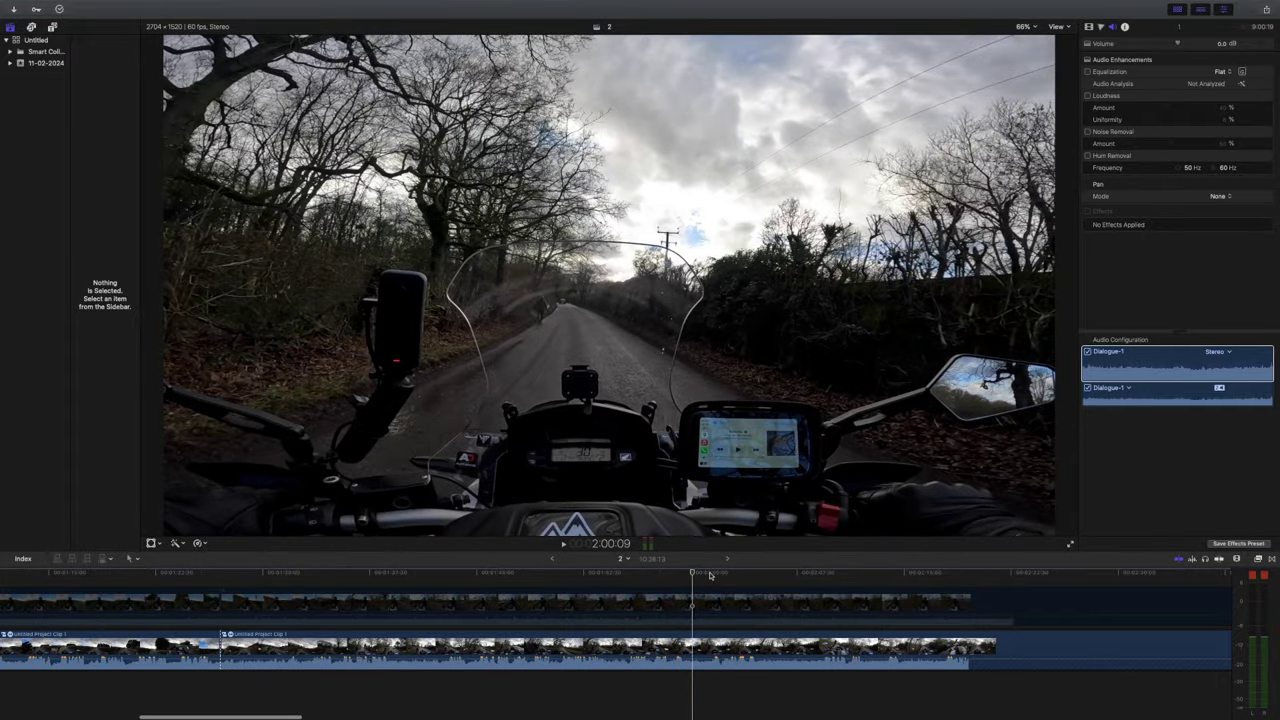
pyautogui.click(818, 577)
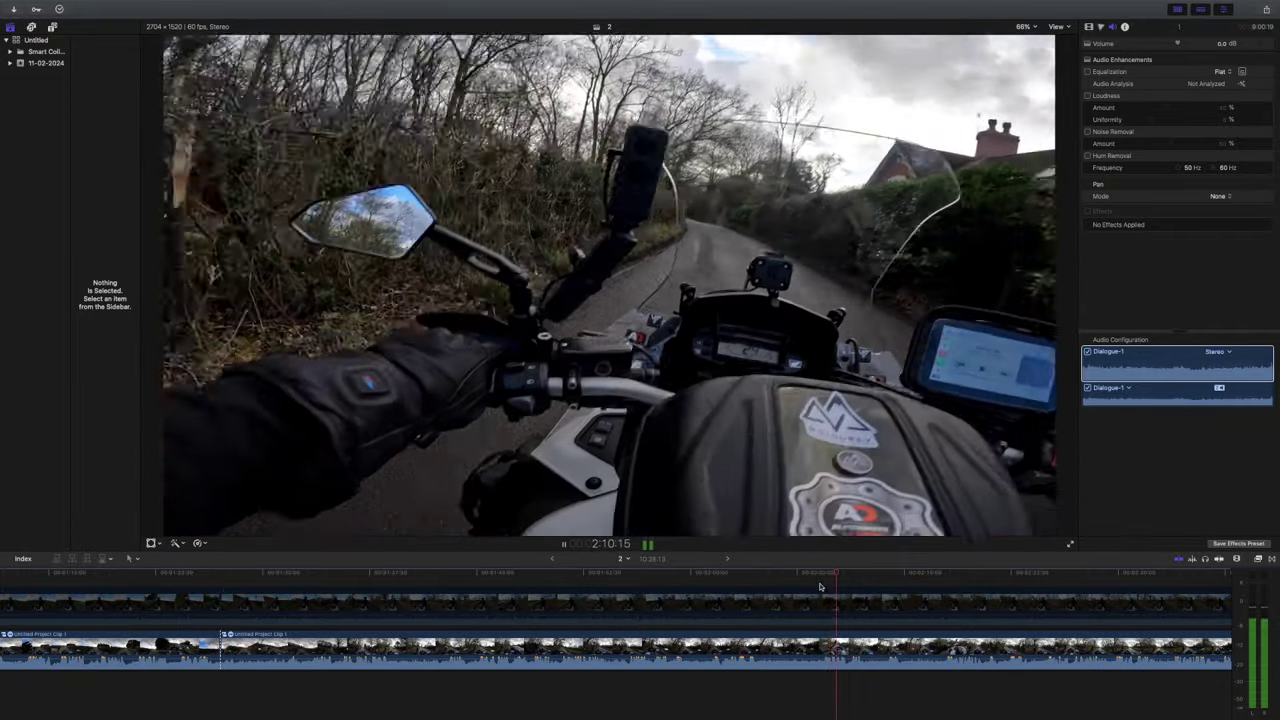
pyautogui.hscroll(5, 819, 587)
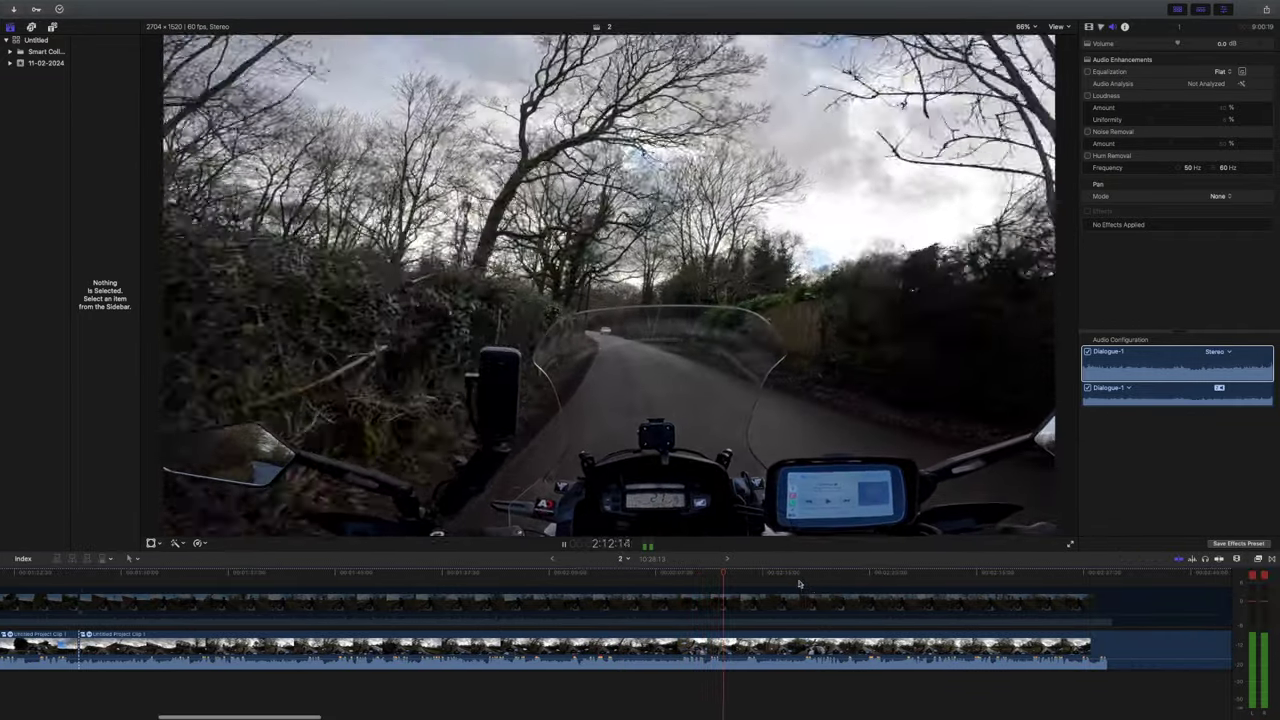
pyautogui.press('space')
# Step: Review the ride from 2:17:52 onward past the 2:30:29 mark
pyautogui.click(800, 576)
pyautogui.press('space')
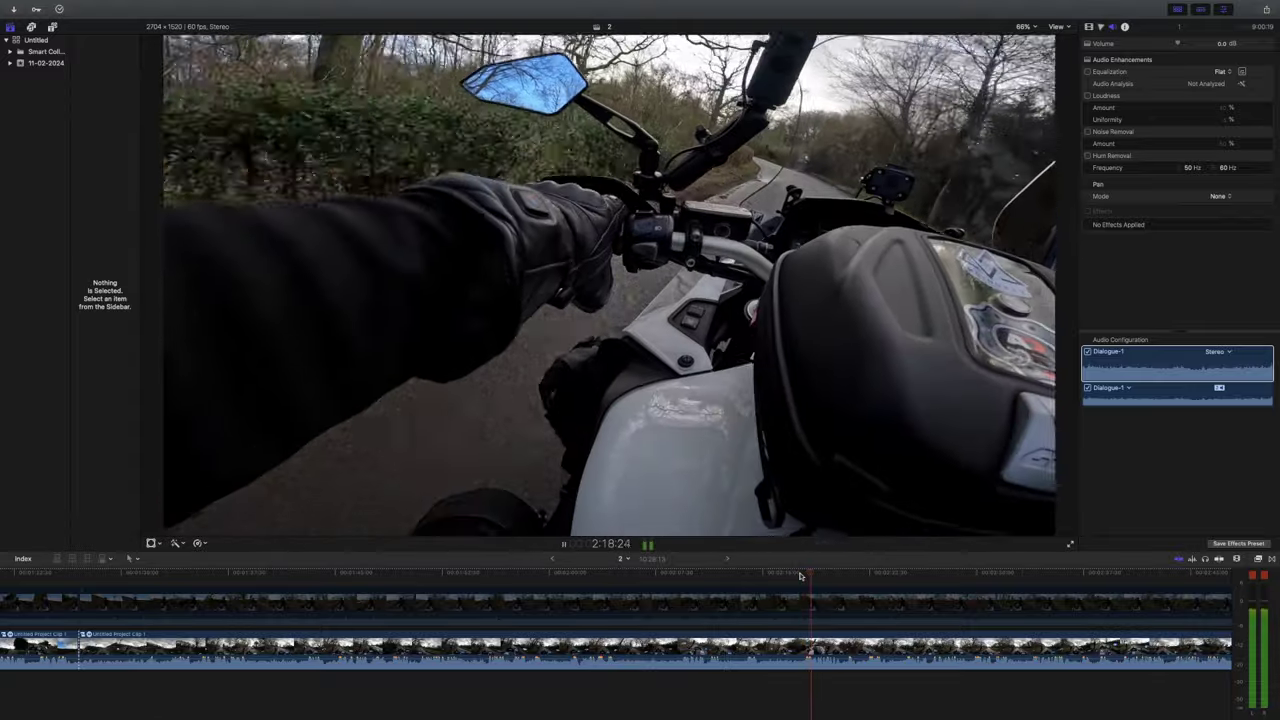
pyautogui.hscroll(5, 800, 576)
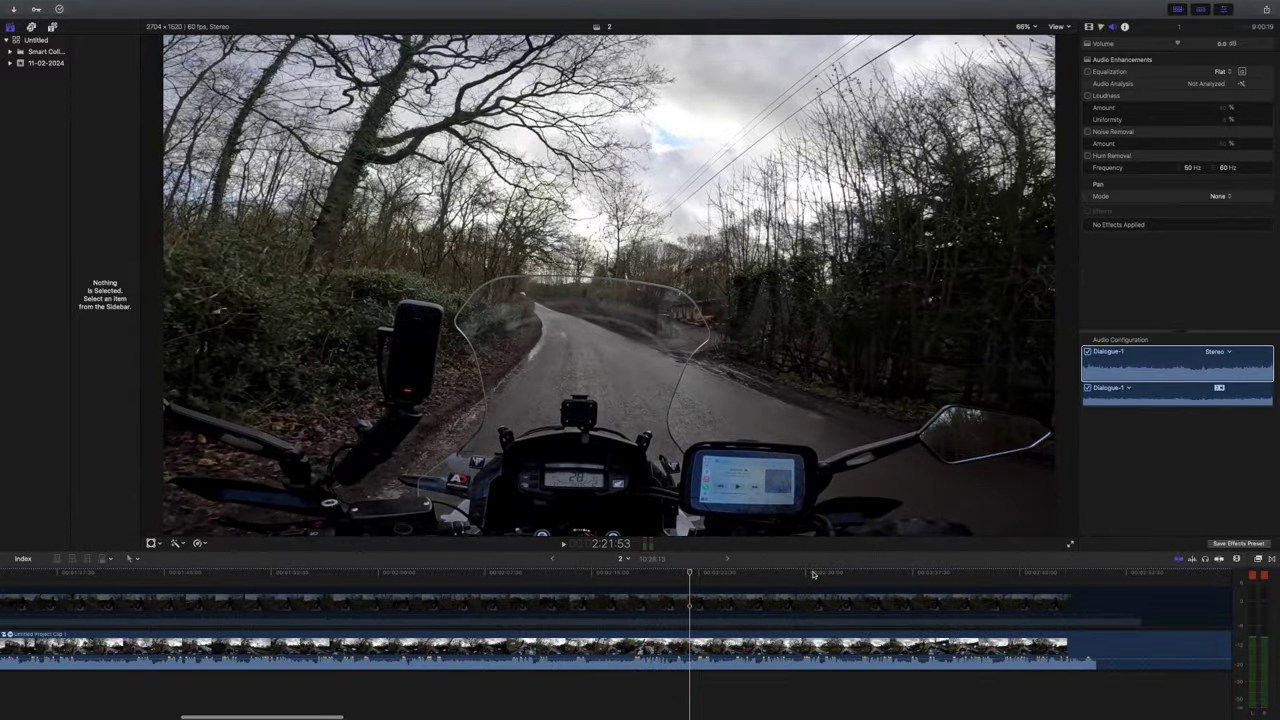
pyautogui.click(812, 574)
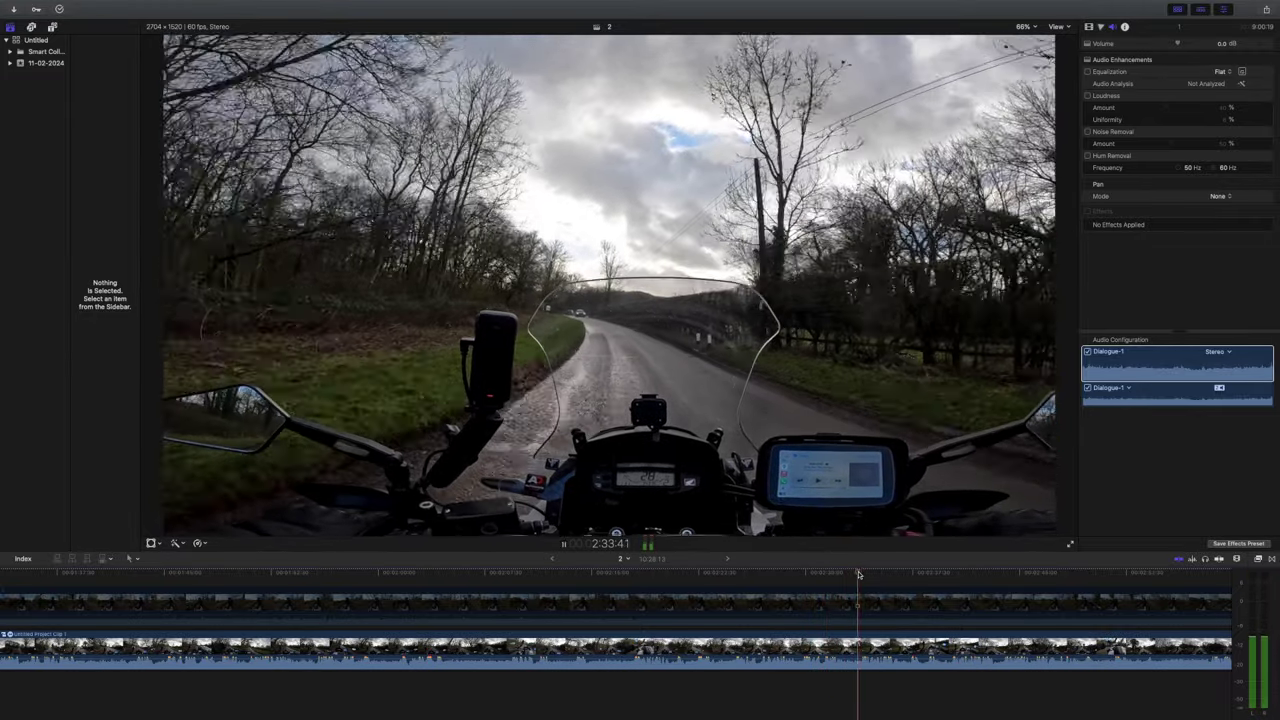
pyautogui.hscroll(3, 865, 590)
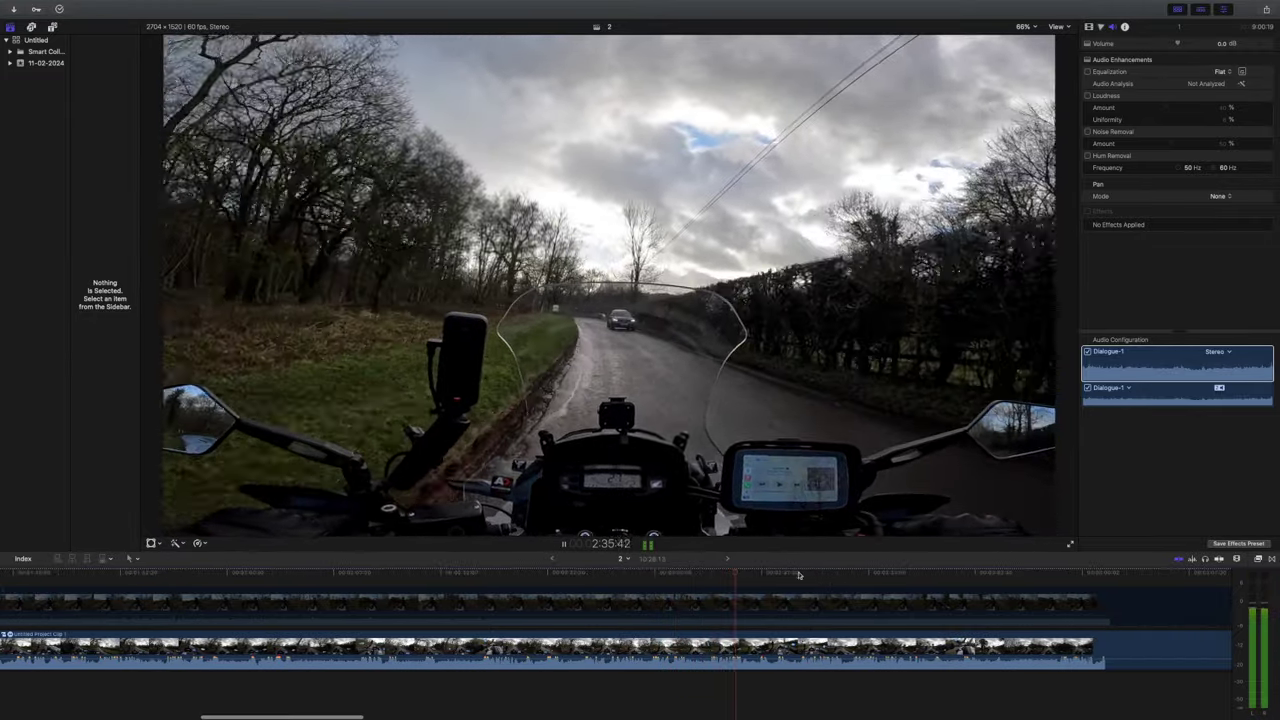
pyautogui.press('space')
# Step: Play through later parts of the ride to locate the next cut point
pyautogui.click(792, 575)
pyautogui.press('space')
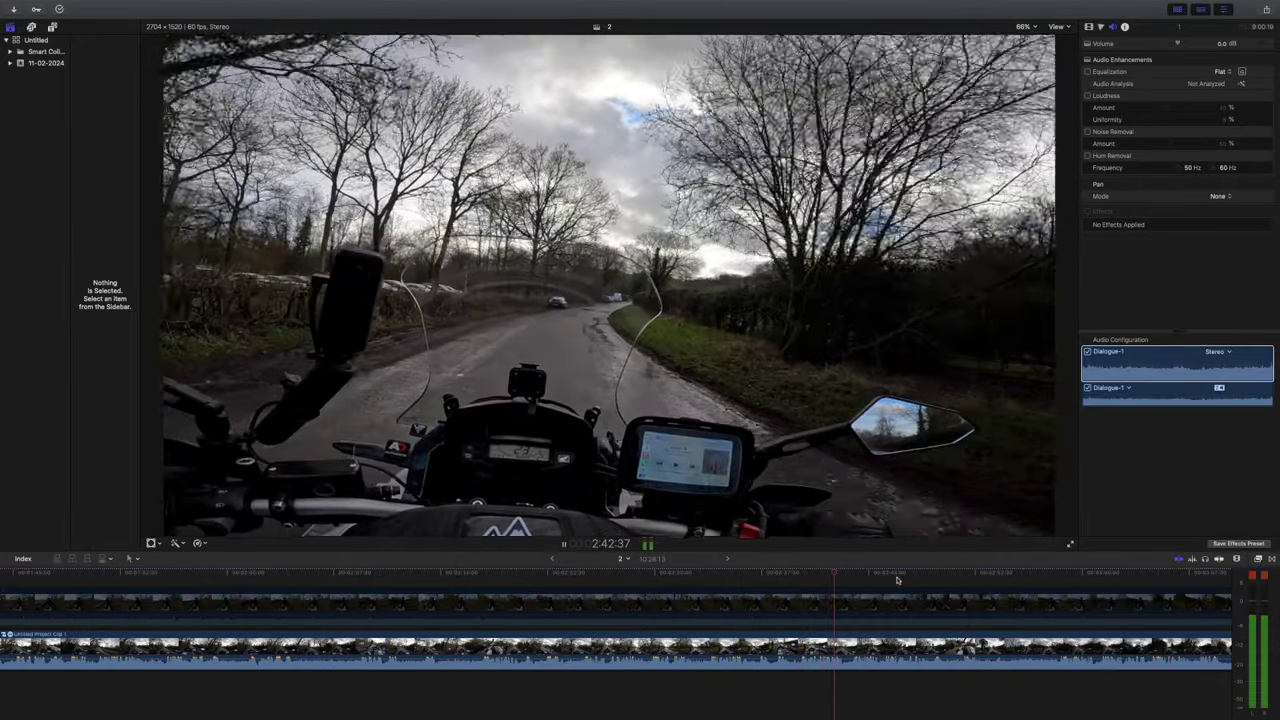
pyautogui.click(922, 578)
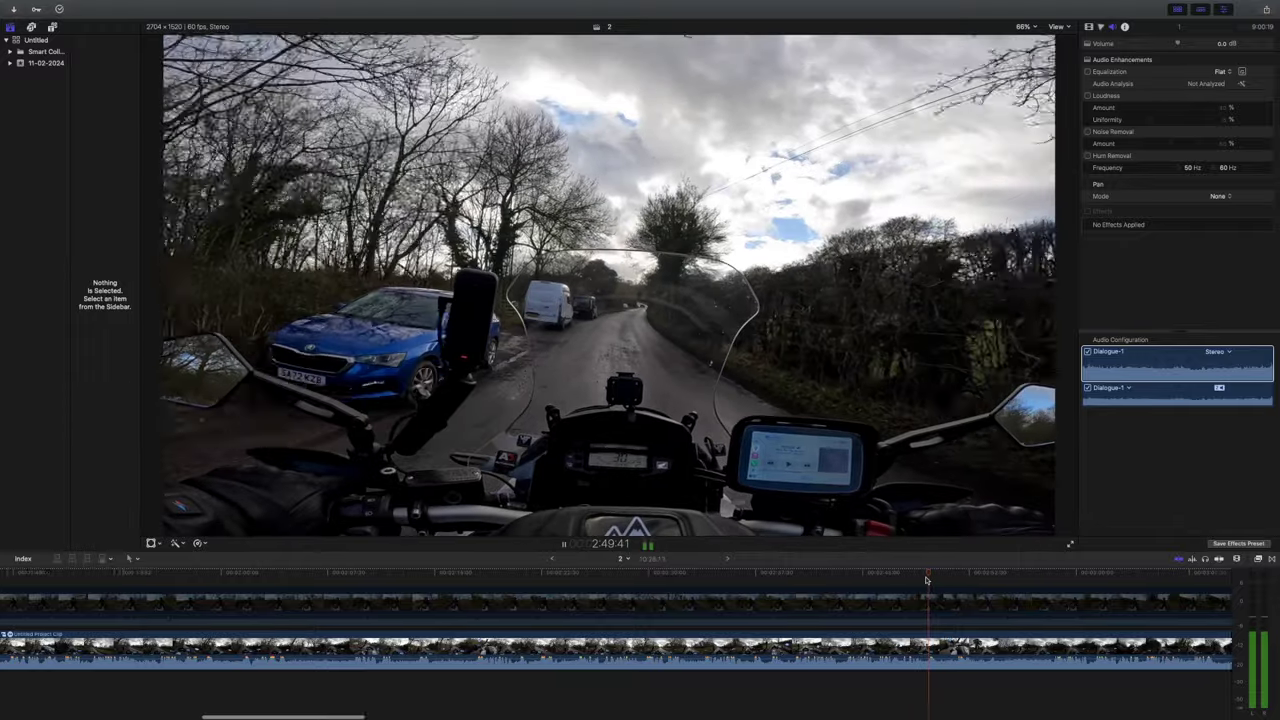
pyautogui.hscroll(5, 910, 590)
pyautogui.press('space')
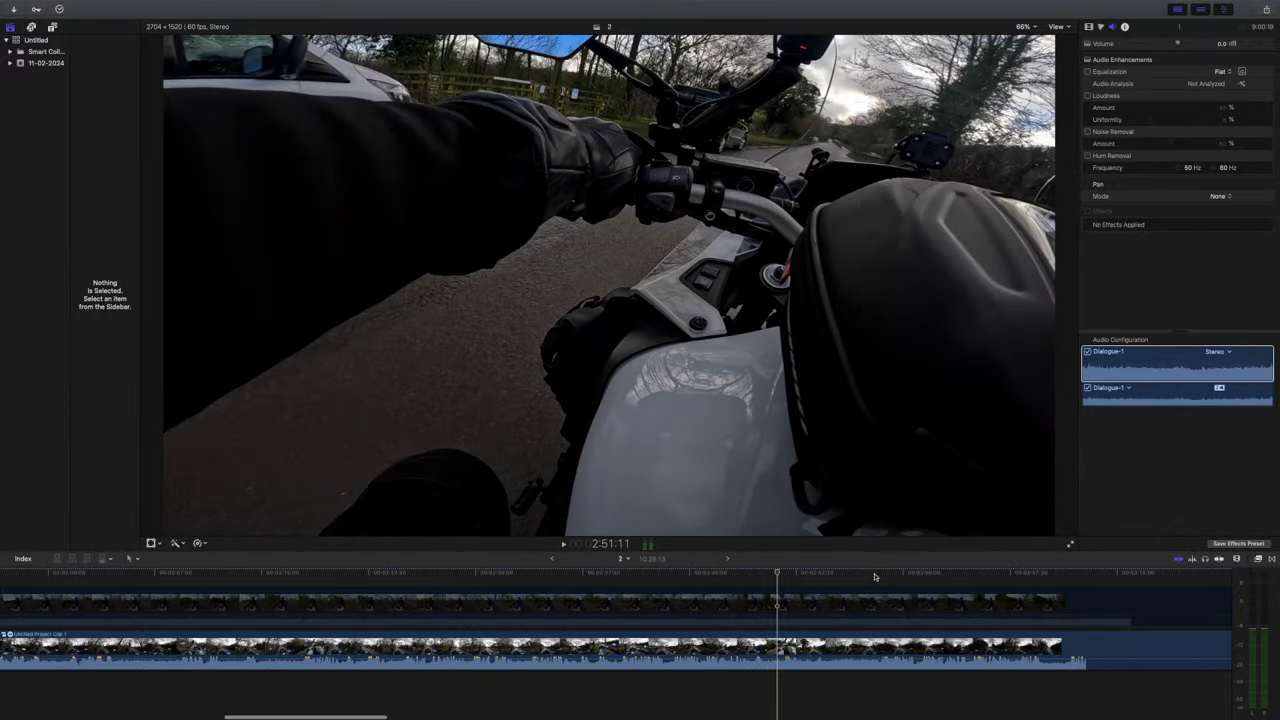
pyautogui.click(874, 577)
pyautogui.press('space')
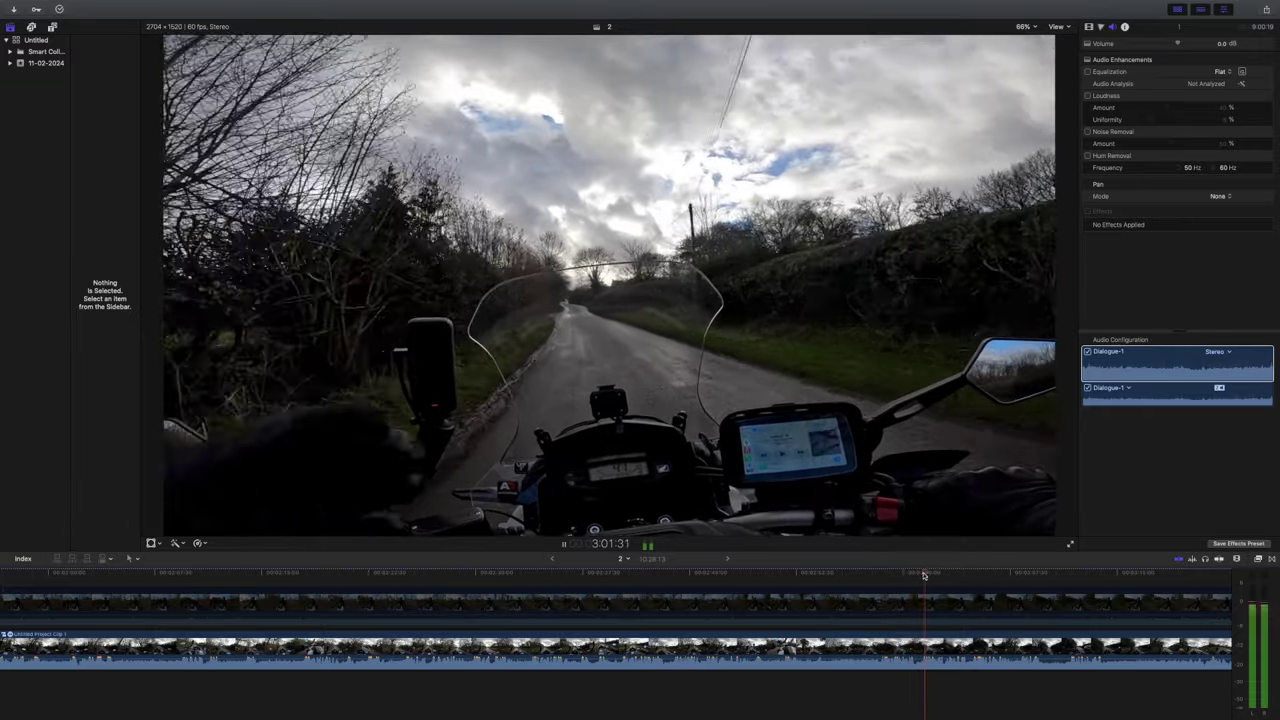
pyautogui.press('space')
# Step: Blade the ride clip at 2:58:20, check the compound clip, and select footage after the cut
pyautogui.click(877, 578)
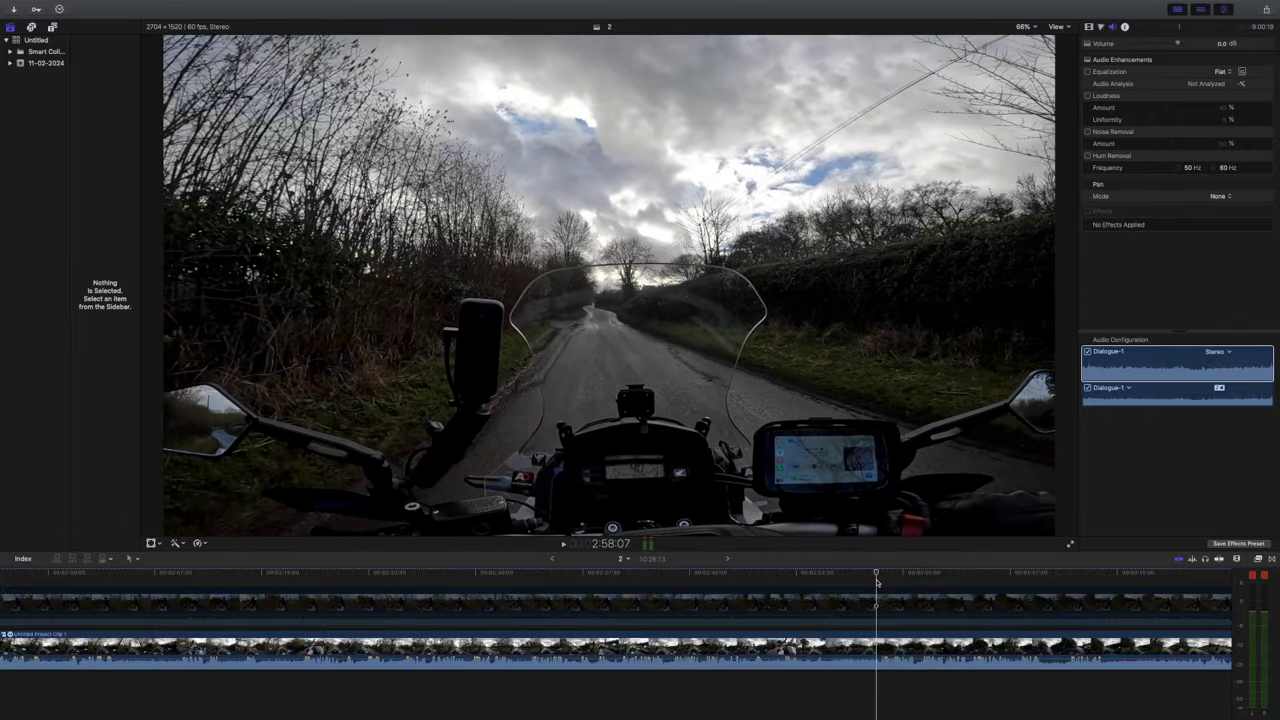
pyautogui.click(879, 579)
pyautogui.press('super+b')
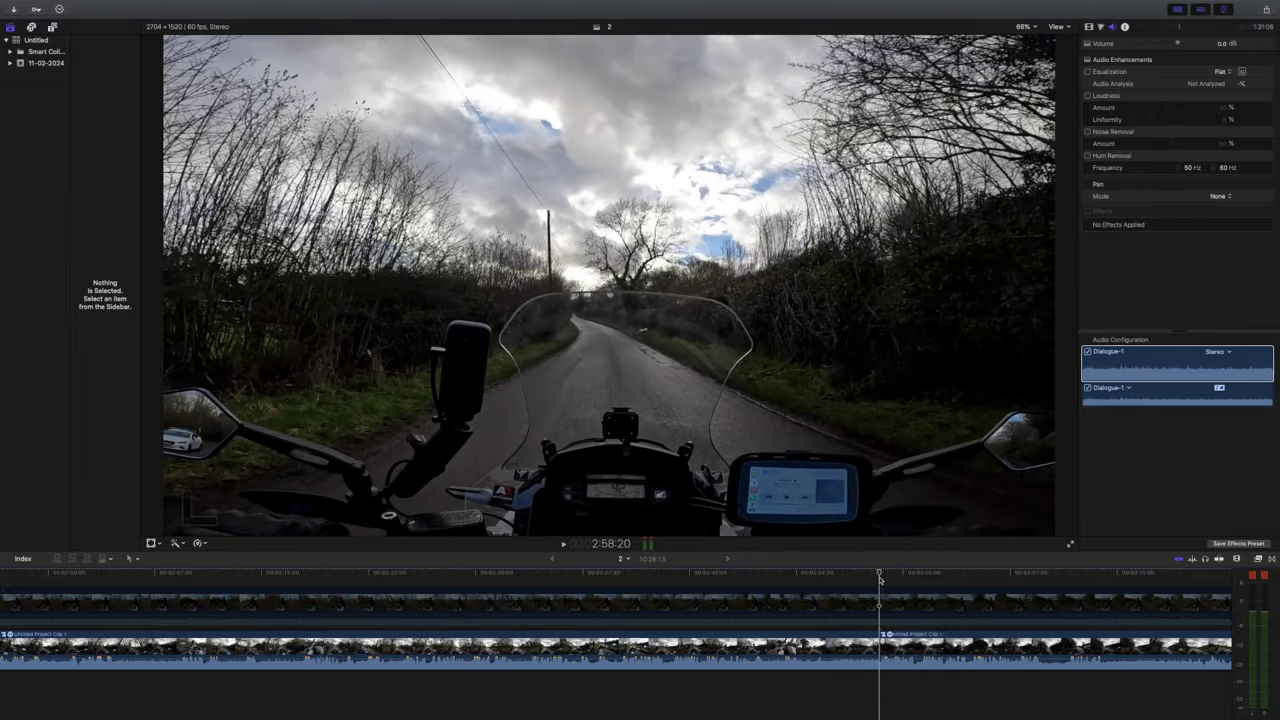
pyautogui.doubleClick(562, 648)
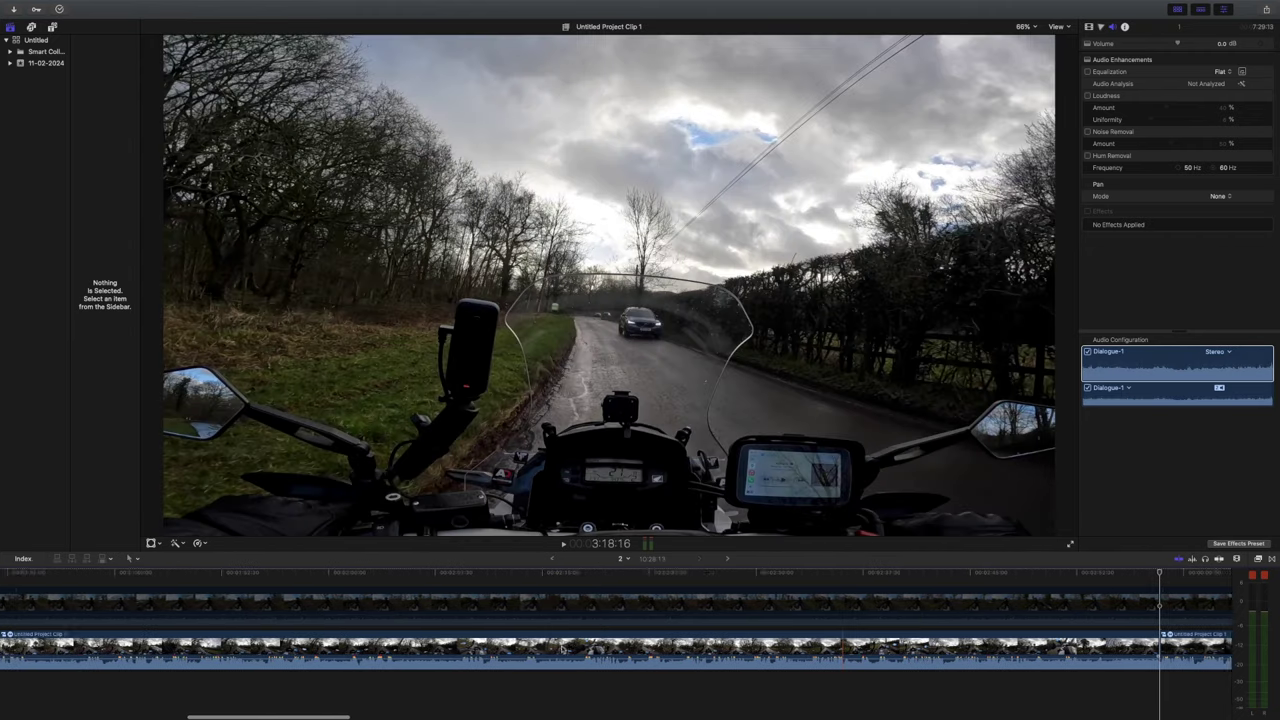
pyautogui.press('super+bracketleft')
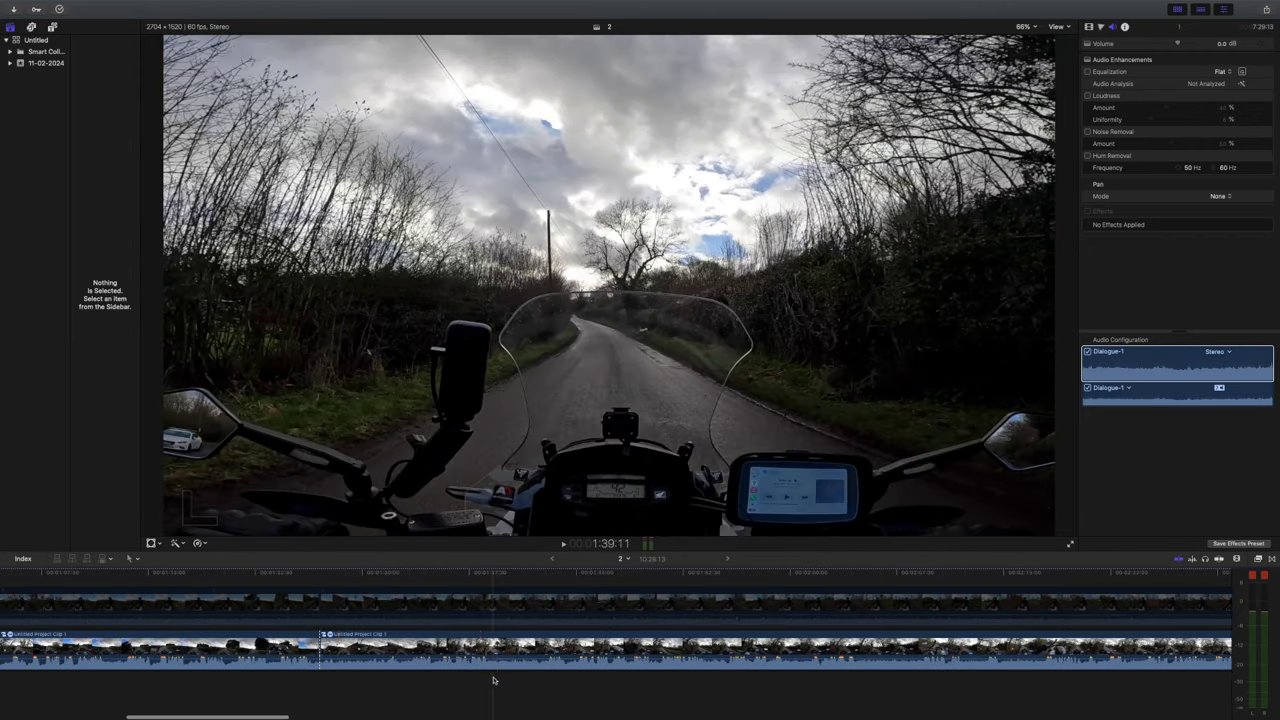
pyautogui.moveTo(495, 672); pyautogui.dragTo(500, 612)
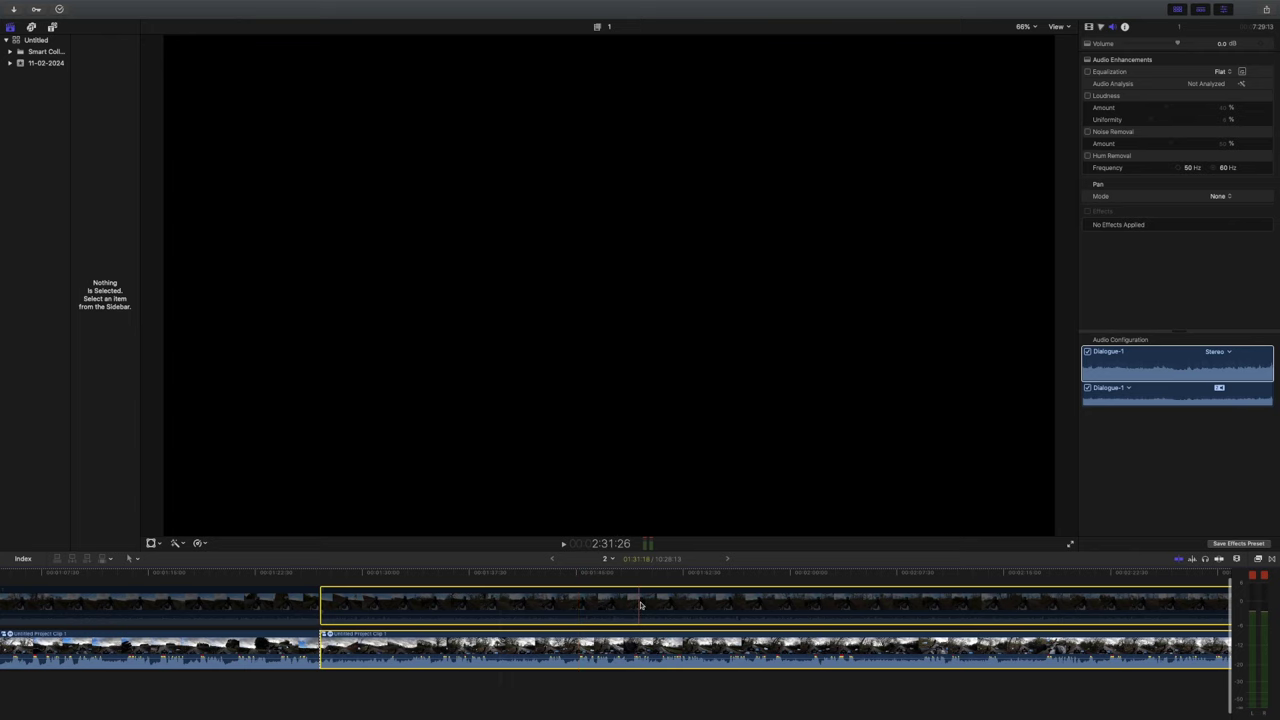
# Step: Ripple-delete the selected 1:31 of footage, shortening the project to 8:56:55, and replay the edit
pyautogui.hscroll(2, 641, 605)
pyautogui.hscroll(5, 641, 605)
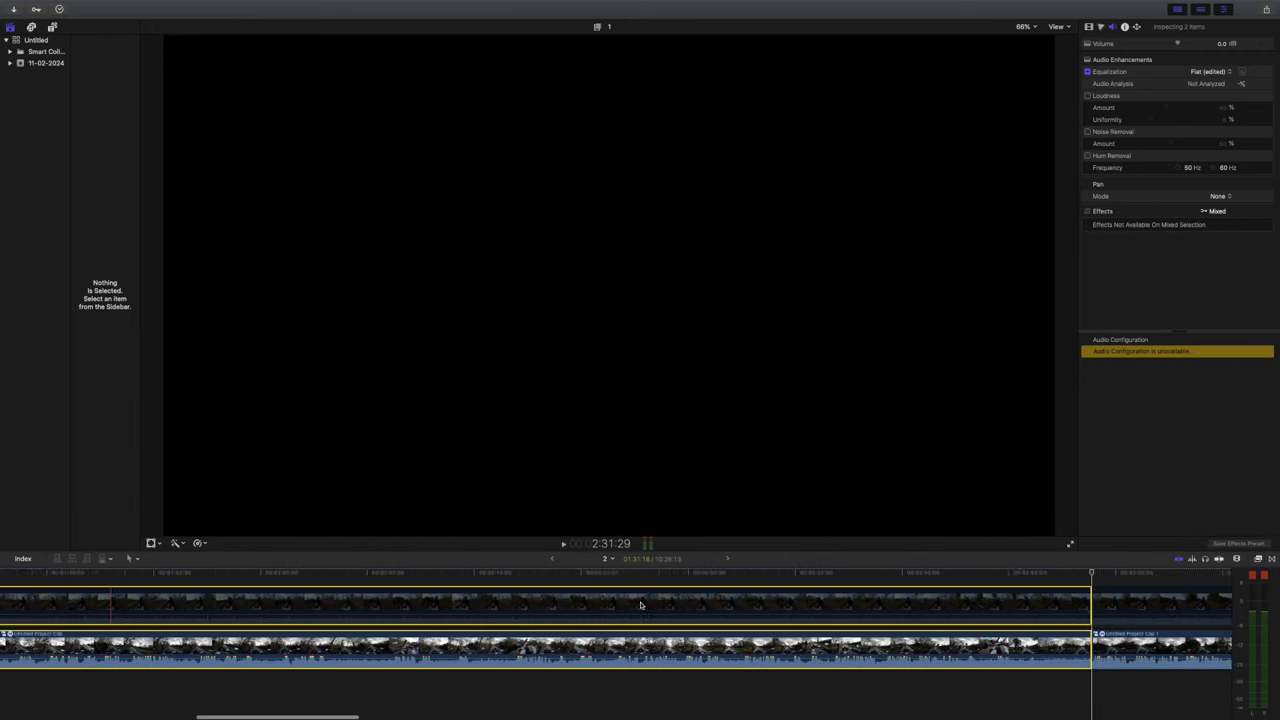
pyautogui.press('Delete')
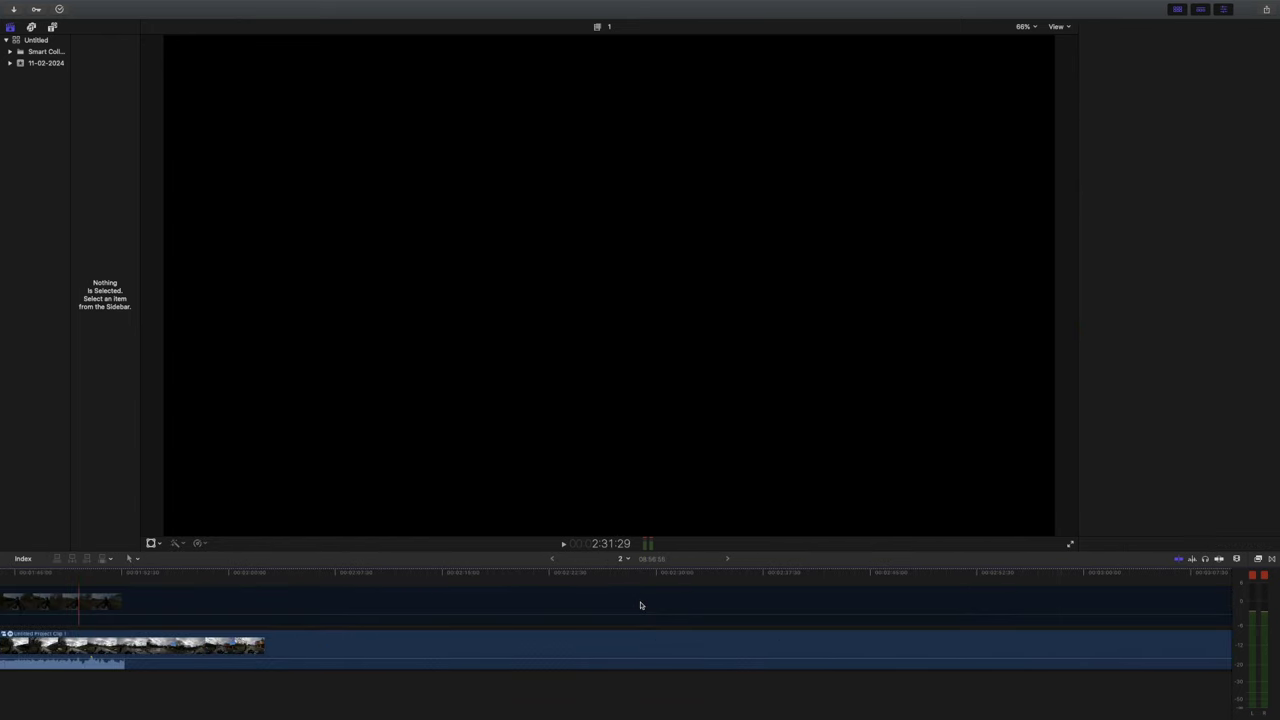
pyautogui.hscroll(-6, 641, 605)
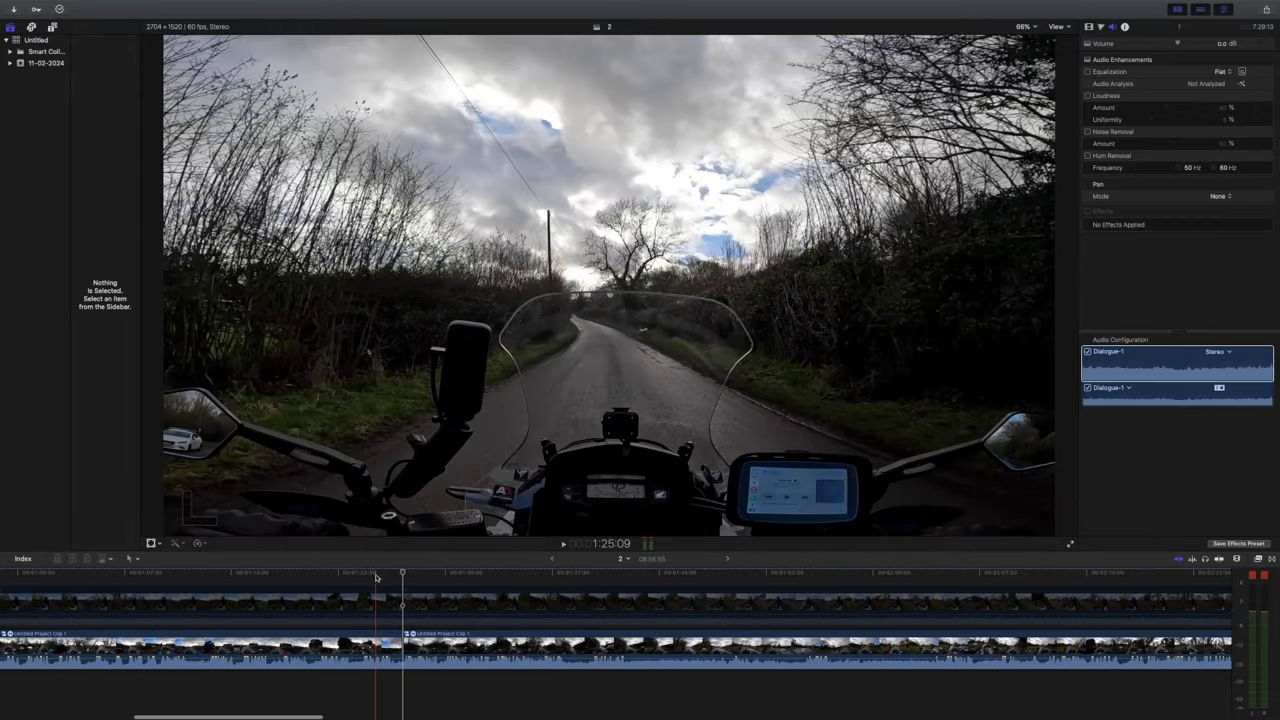
pyautogui.click(377, 575)
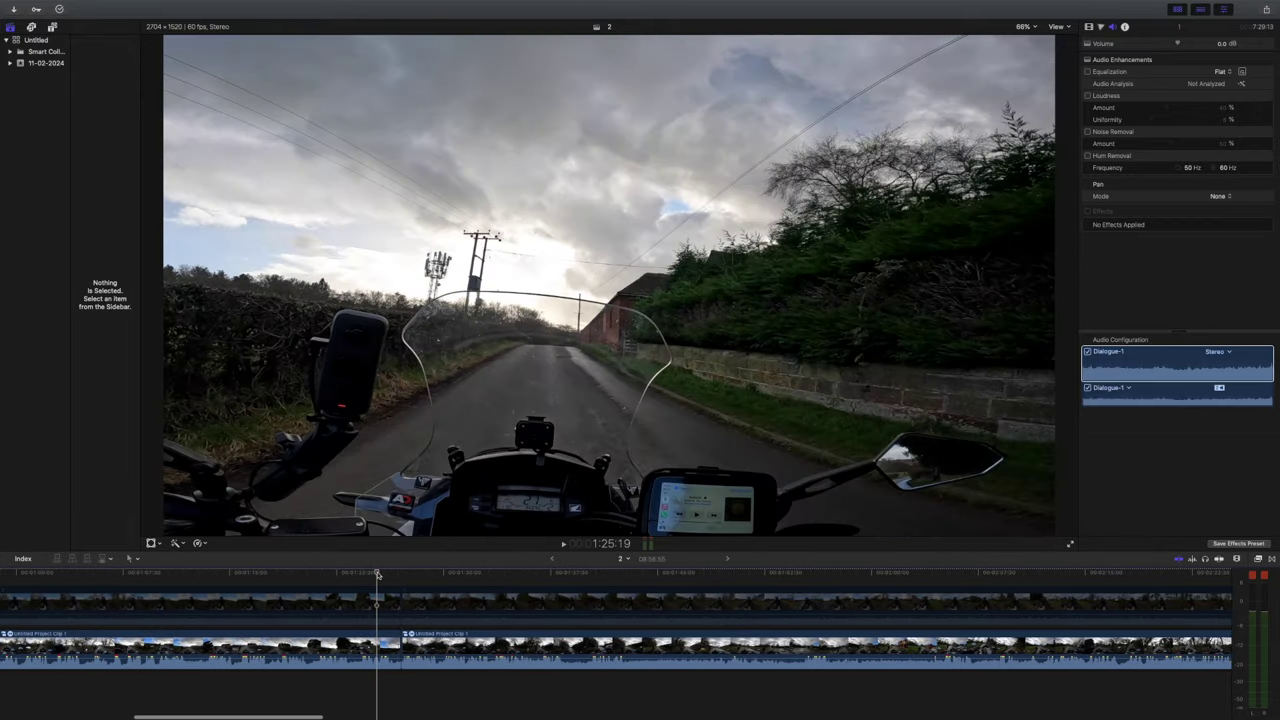
pyautogui.press('space')
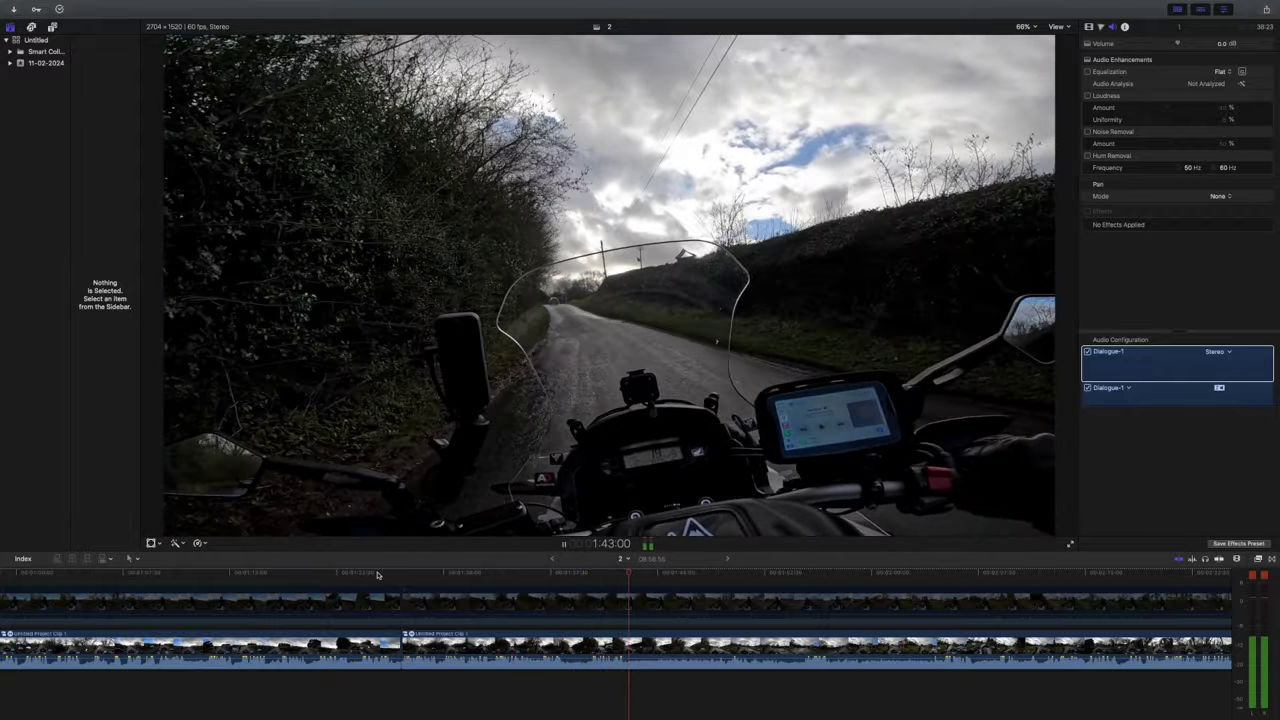
# Step: Blade the ride at two points and ripple-delete the section between, bringing the project to about 8:39:22
pyautogui.press('space')
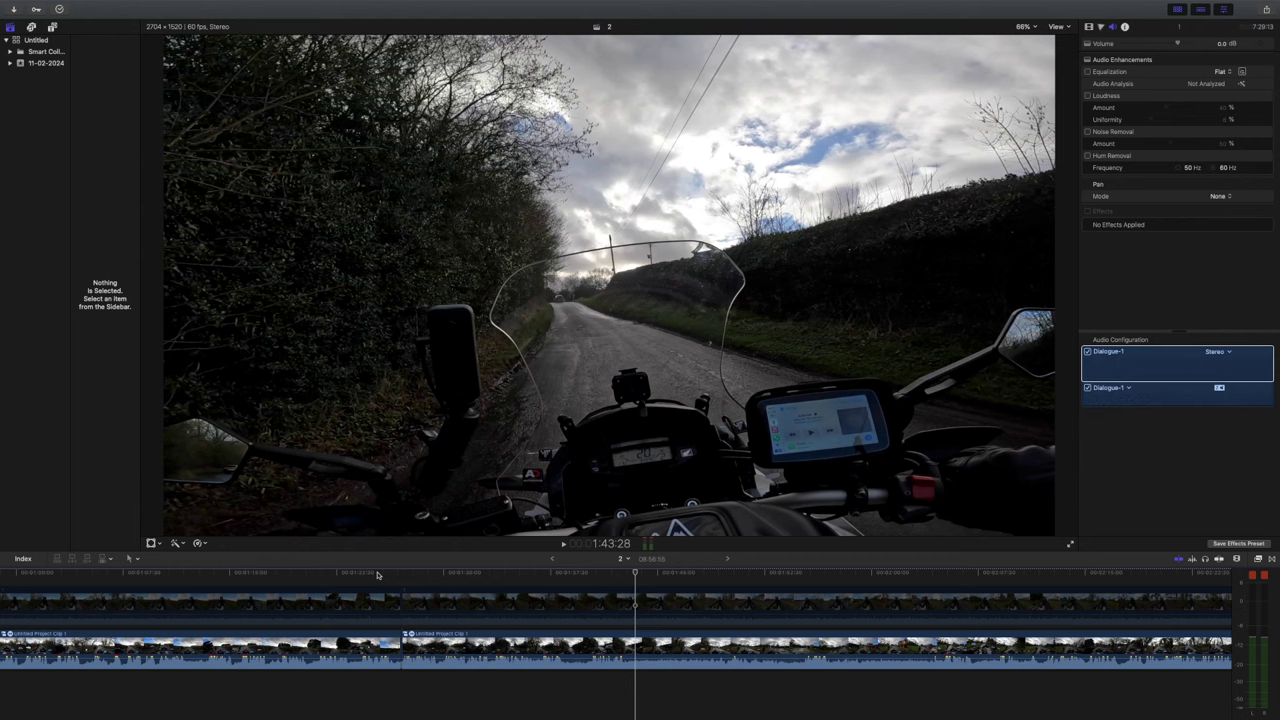
pyautogui.press('super+b')
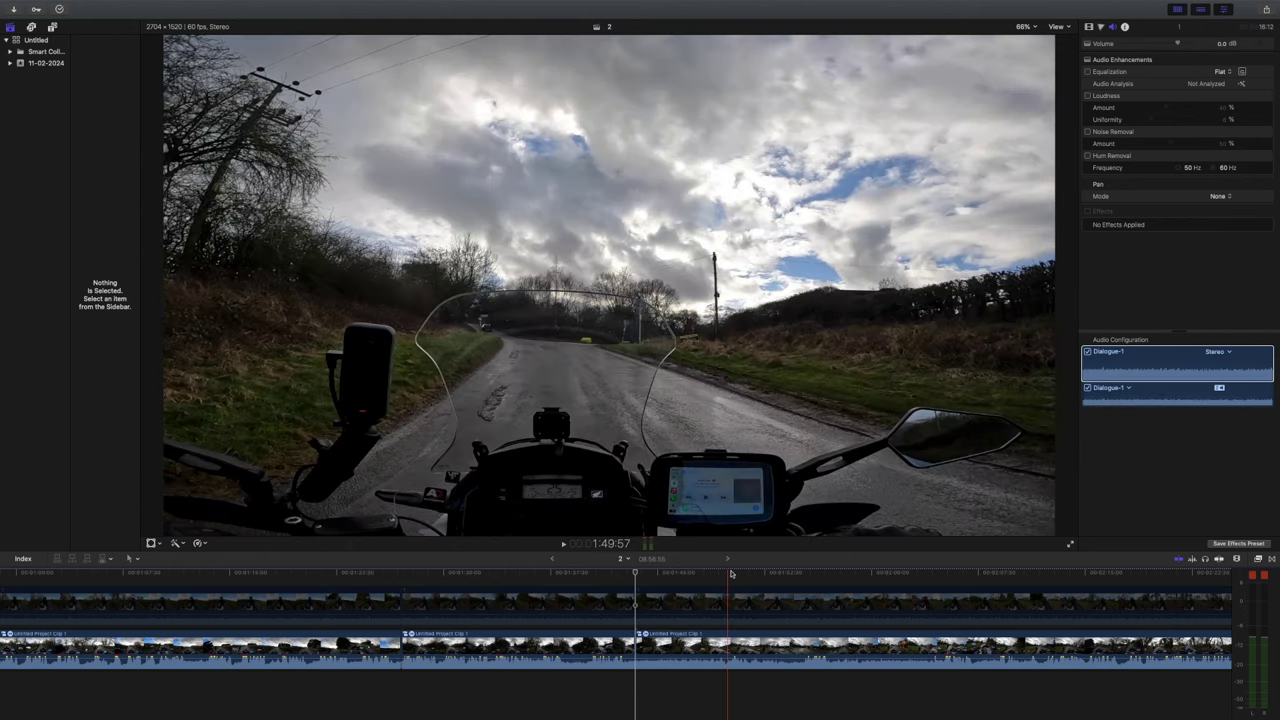
pyautogui.press('space')
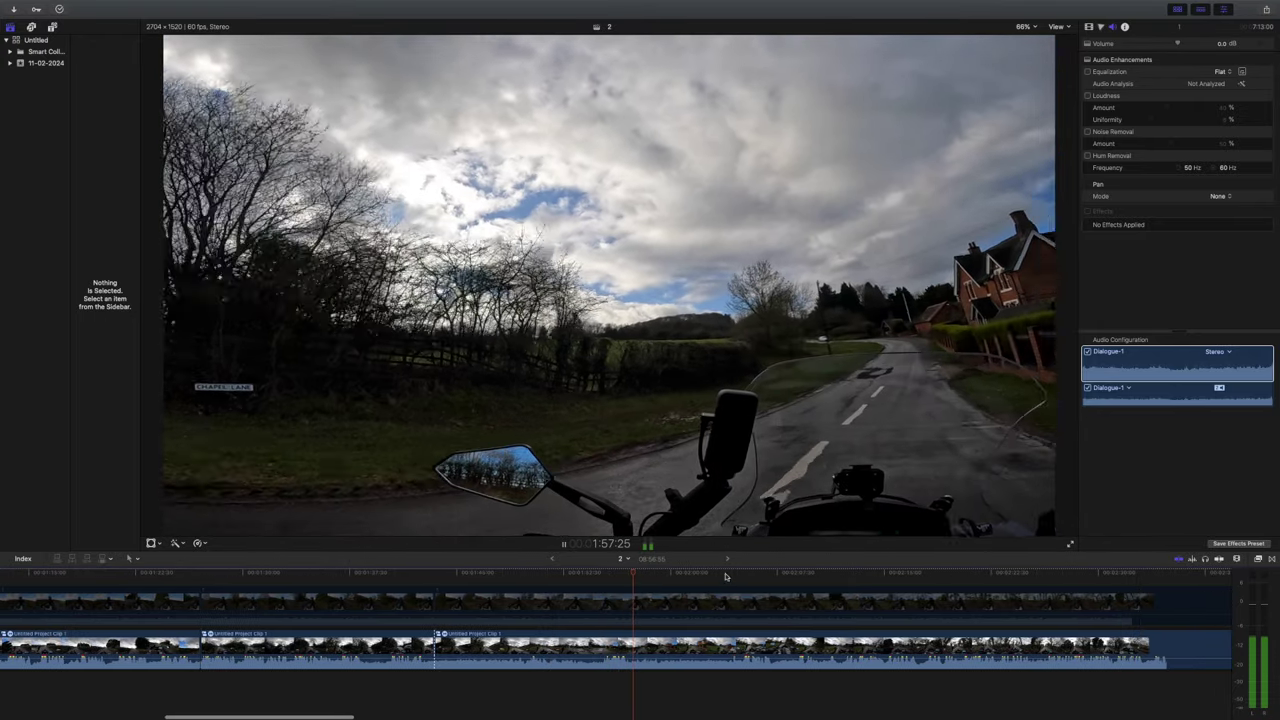
pyautogui.press('space')
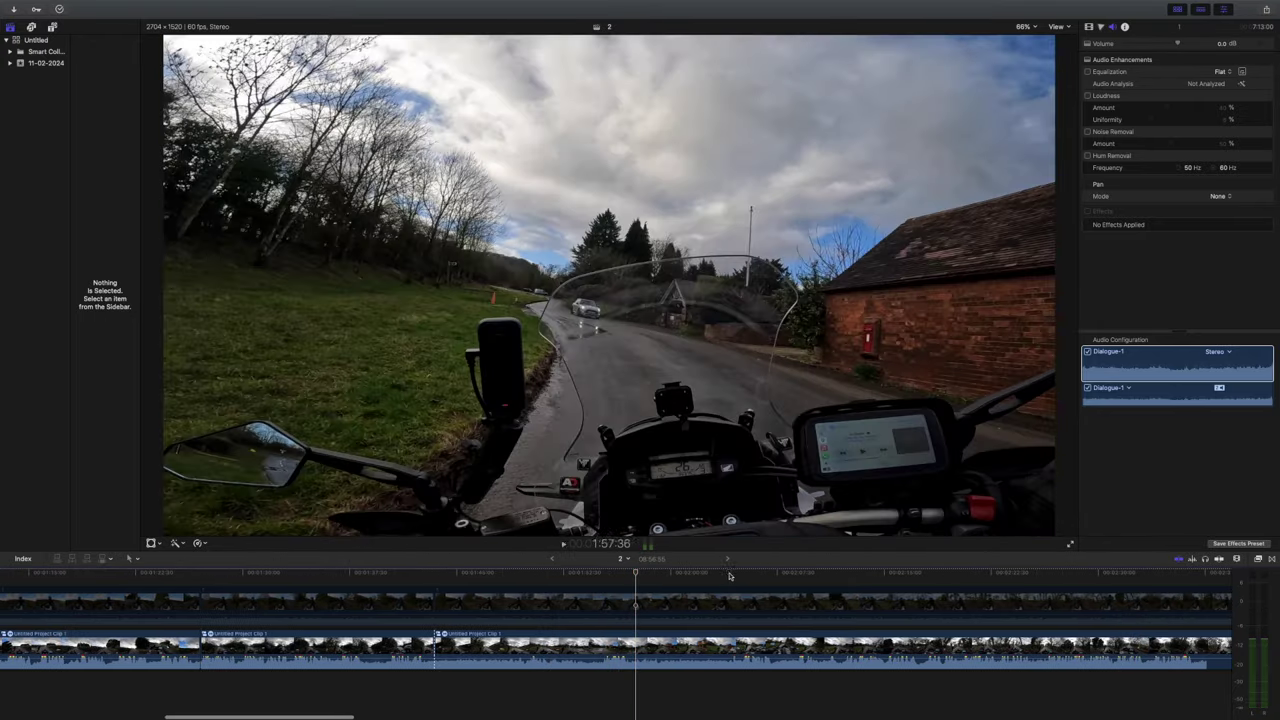
pyautogui.click(729, 576)
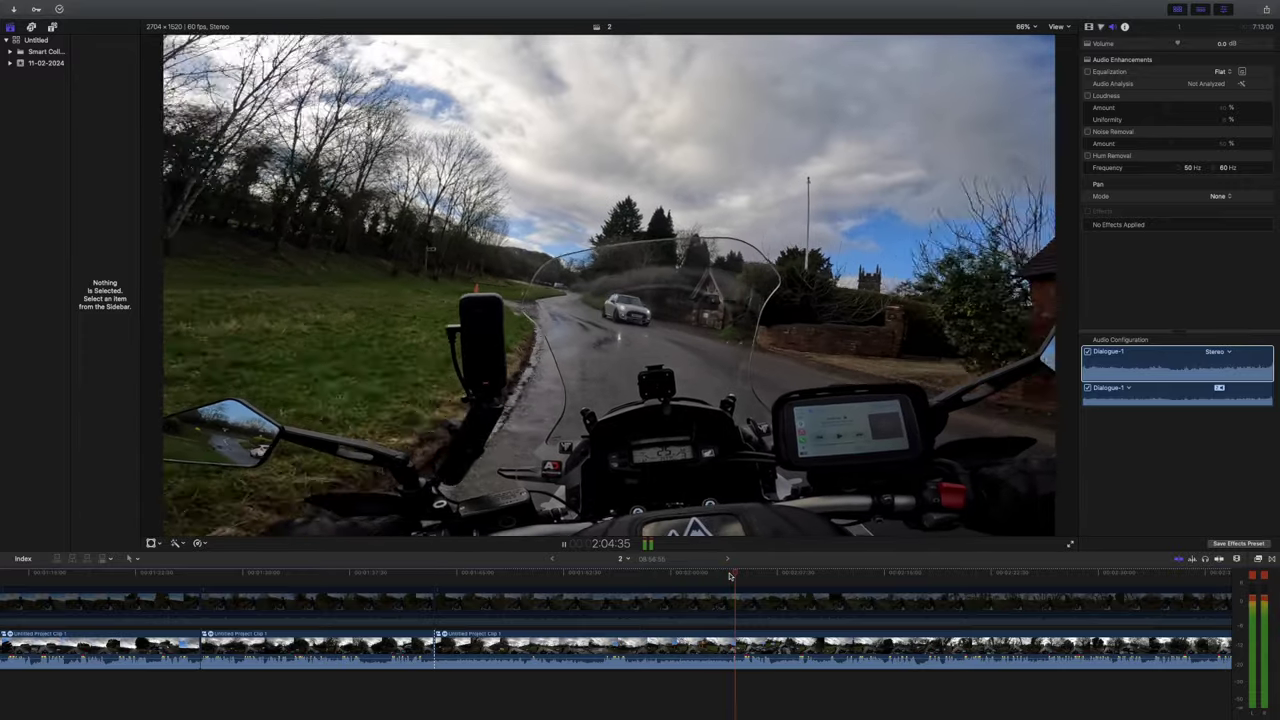
pyautogui.press('space')
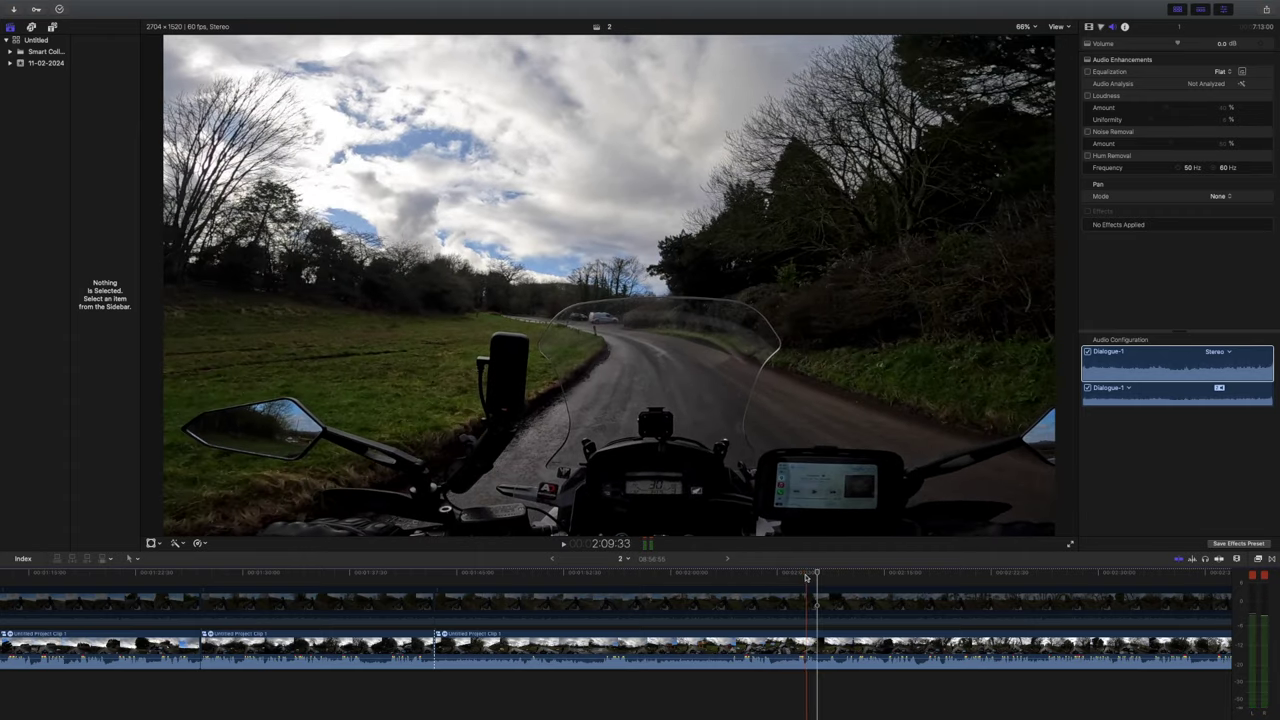
pyautogui.click(742, 578)
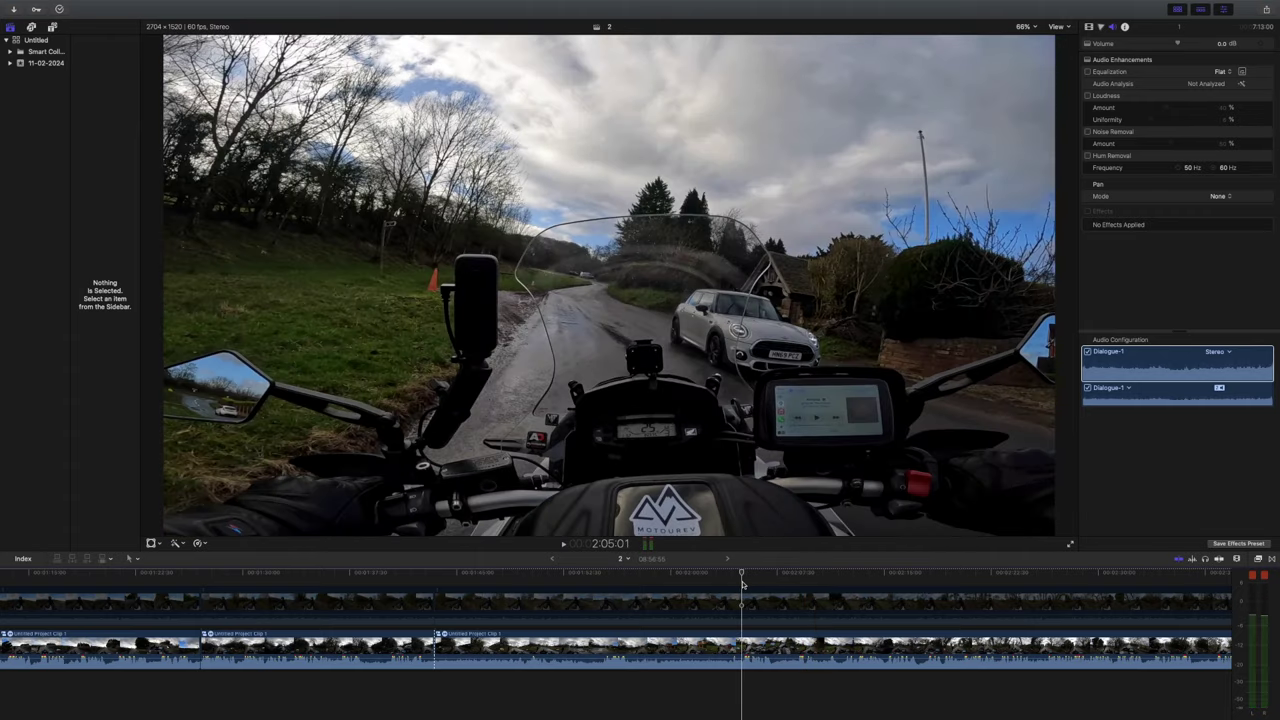
pyautogui.press('super+b')
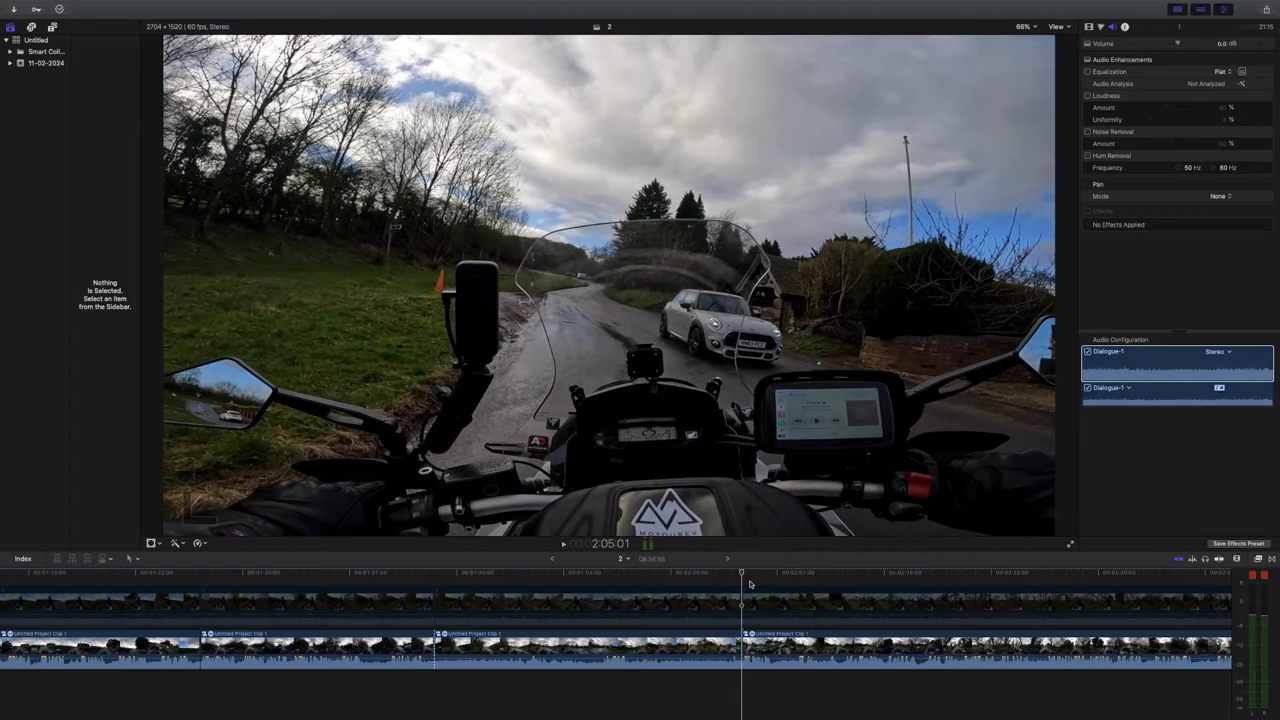
pyautogui.click(589, 601)
pyautogui.press('Delete')
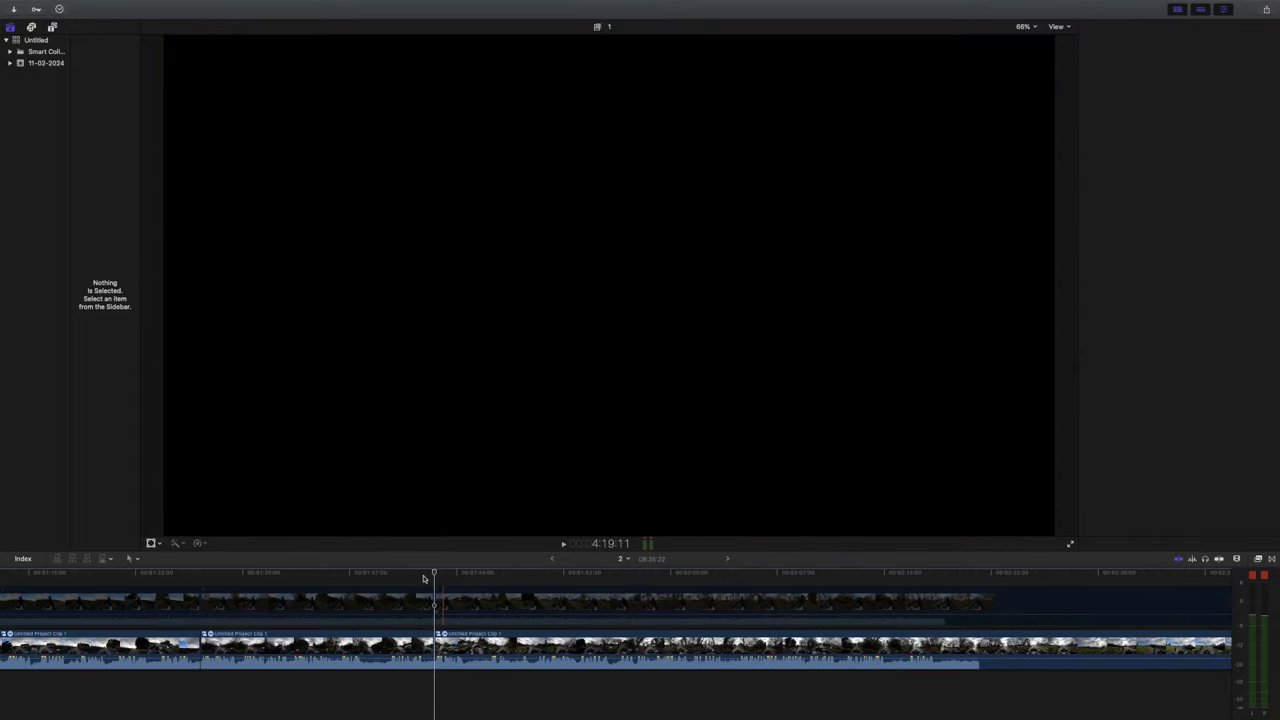
# Step: Play back across the latest join to review the previous edit
pyautogui.click(420, 577)
pyautogui.press('space')
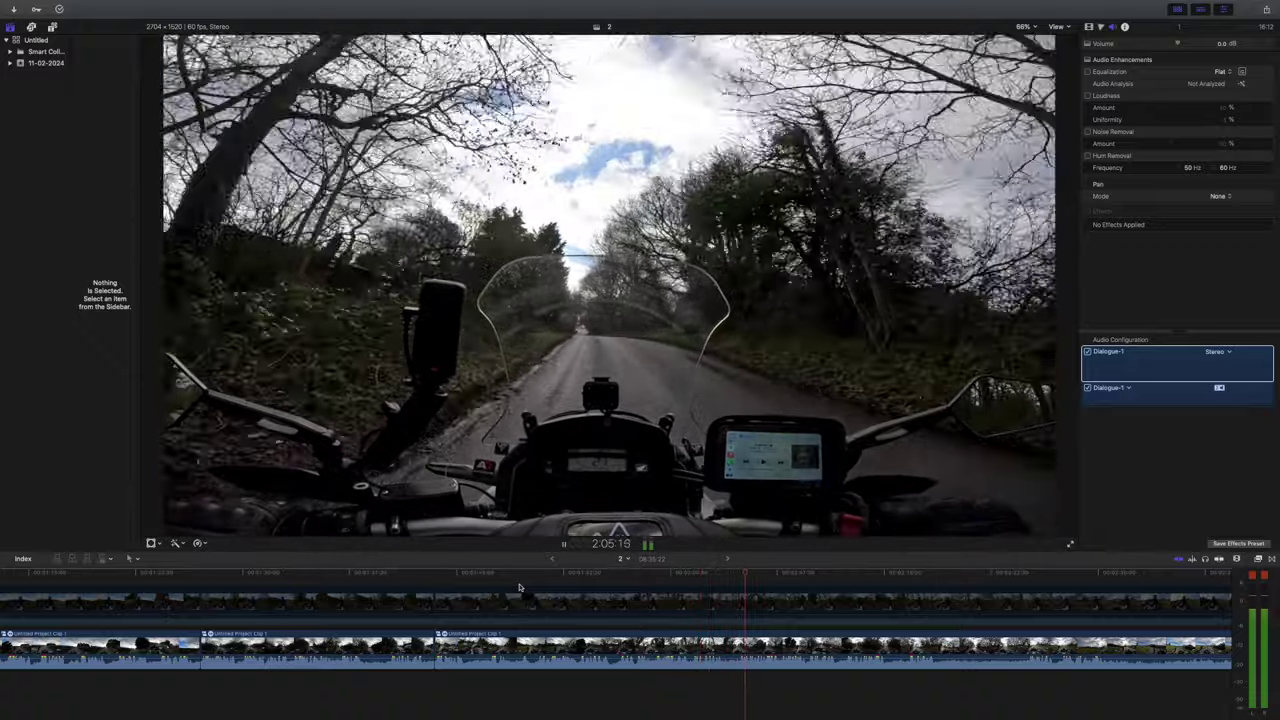
pyautogui.hscroll(-1, 535, 590)
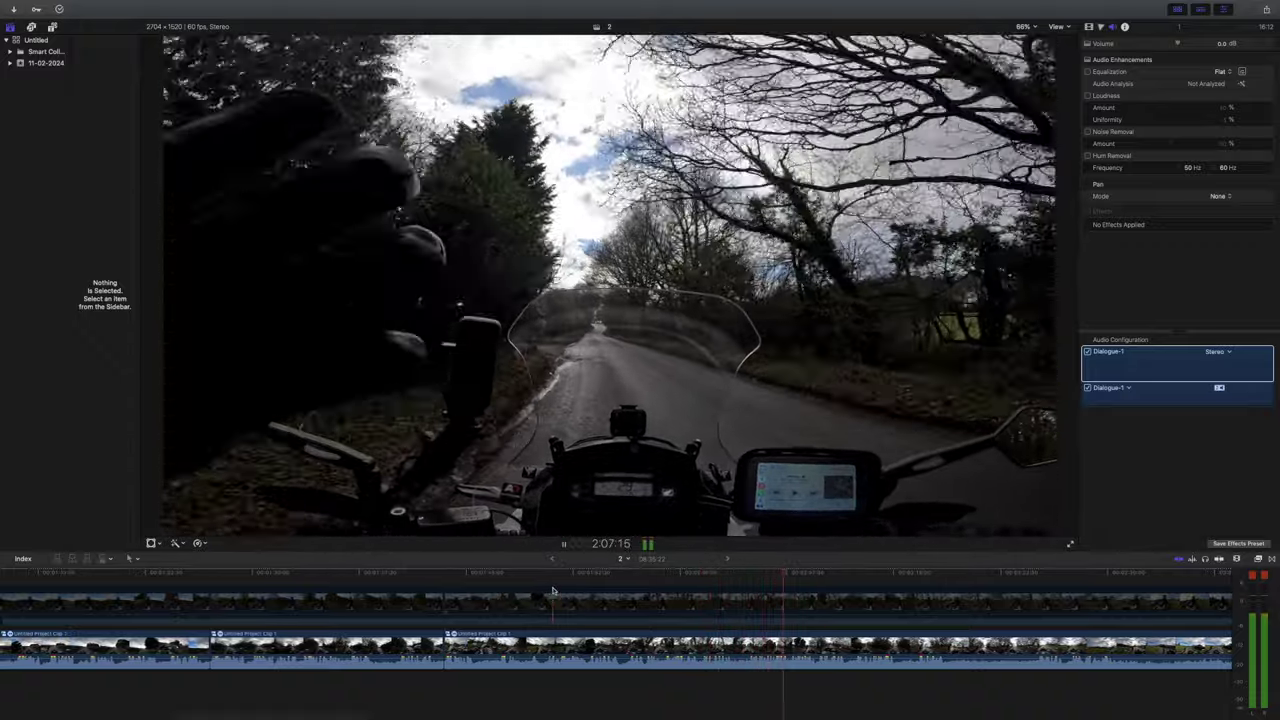
pyautogui.hscroll(3, 650, 600)
pyautogui.hscroll(3, 695, 609)
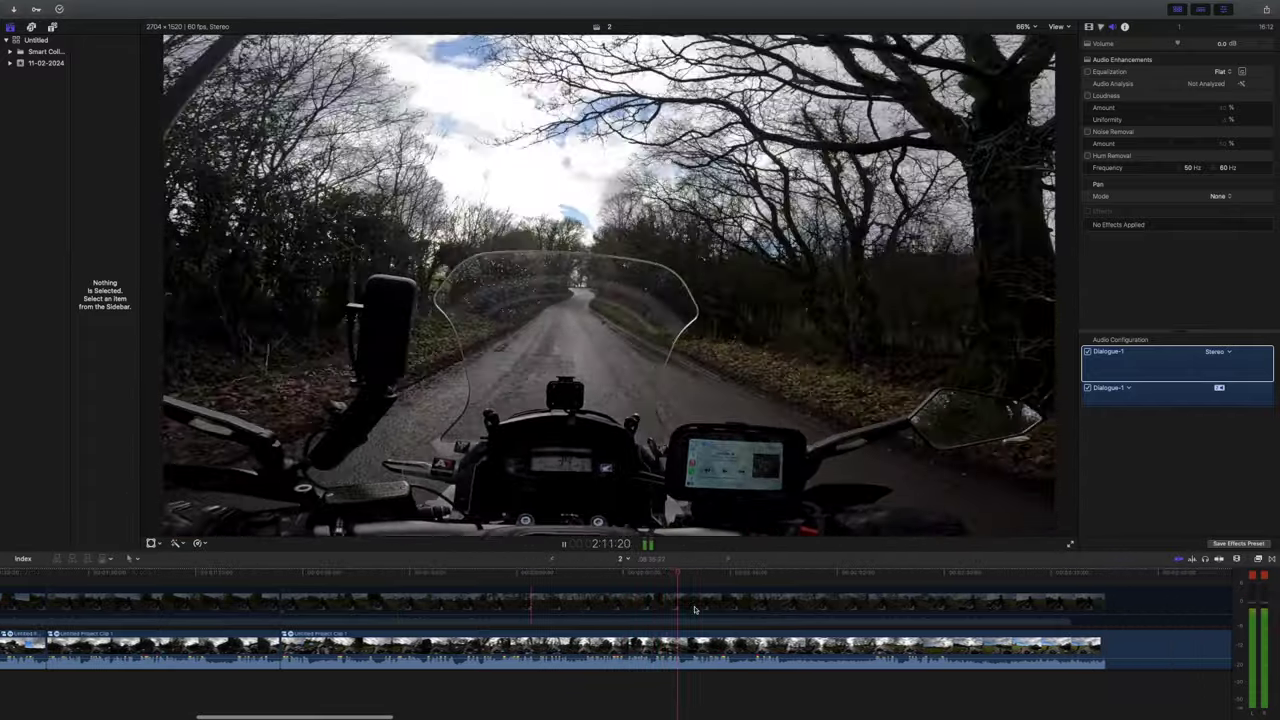
pyautogui.hscroll(2, 695, 609)
pyautogui.hscroll(3, 695, 609)
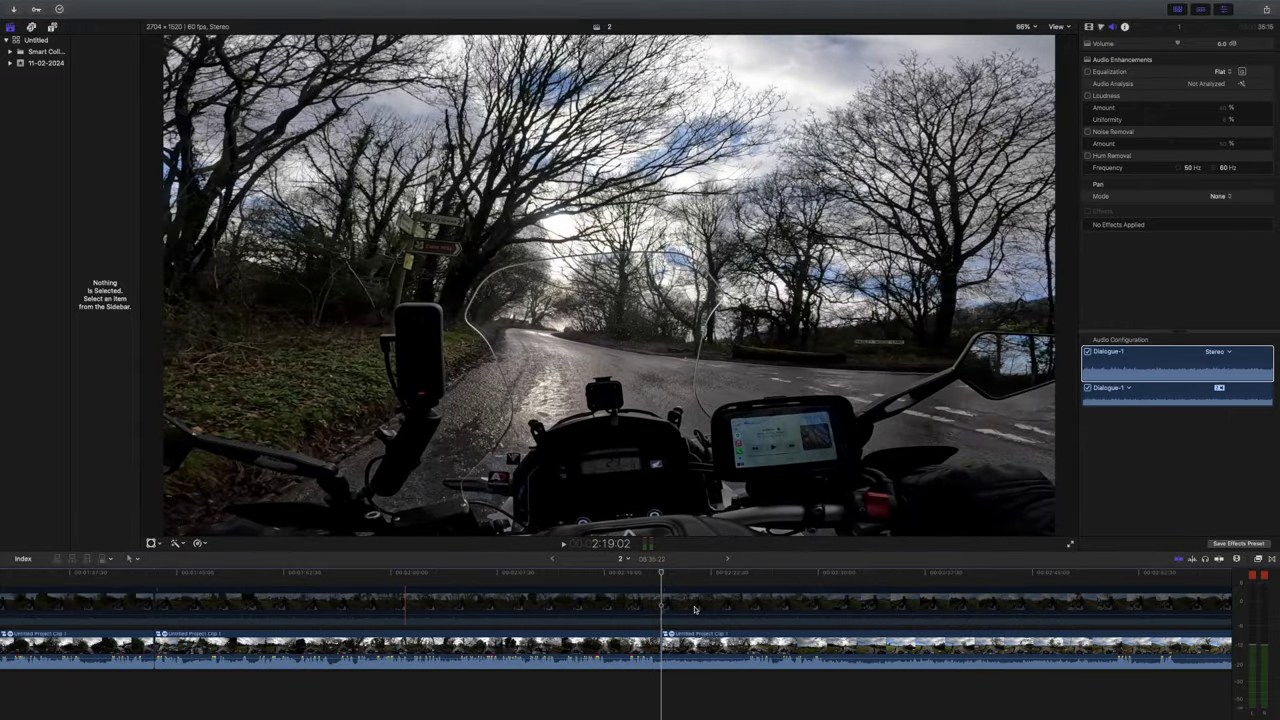
# Step: Blade at a later point, delete the roughly 10-second stretch, and review the join at 8:29:25
pyautogui.press('space')
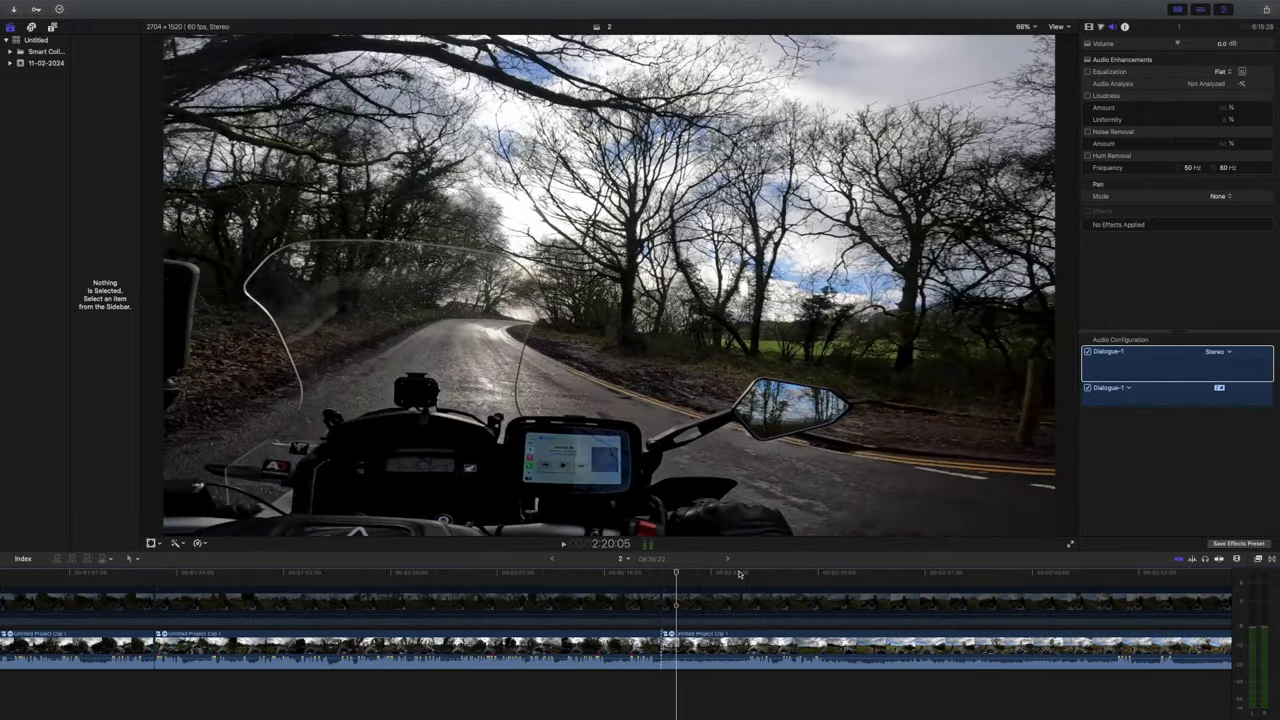
pyautogui.click(739, 573)
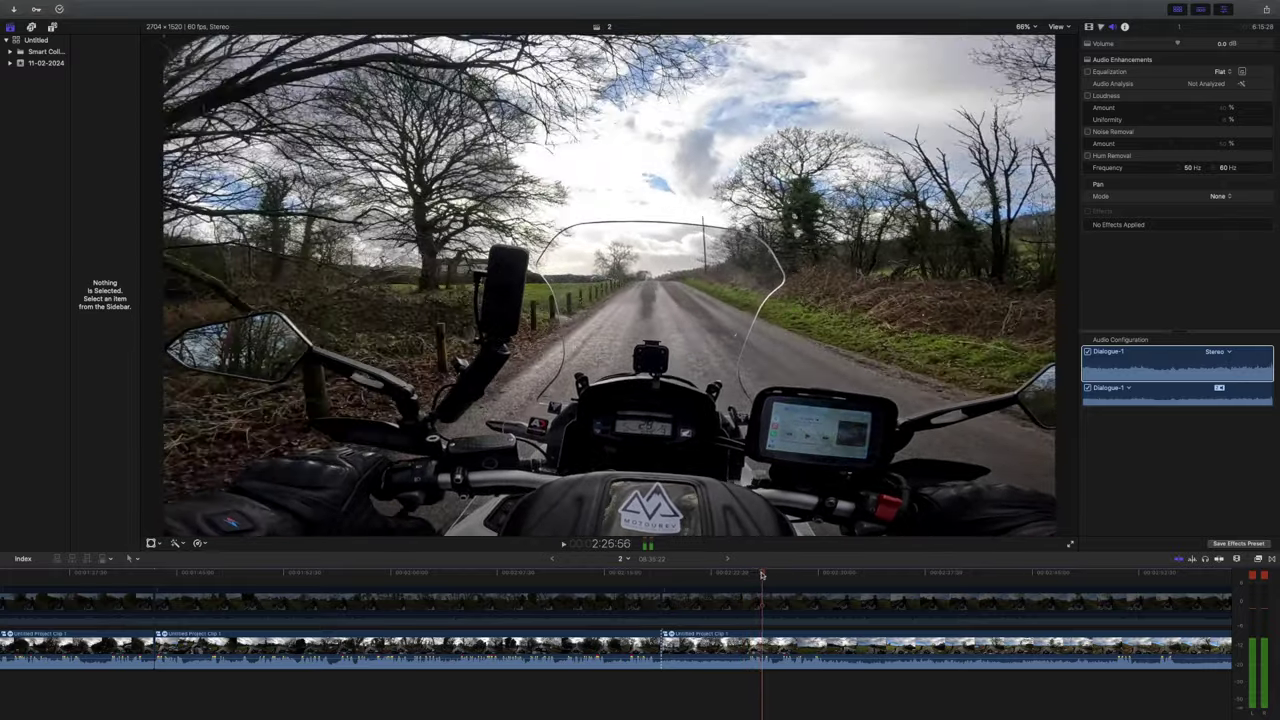
pyautogui.press('space')
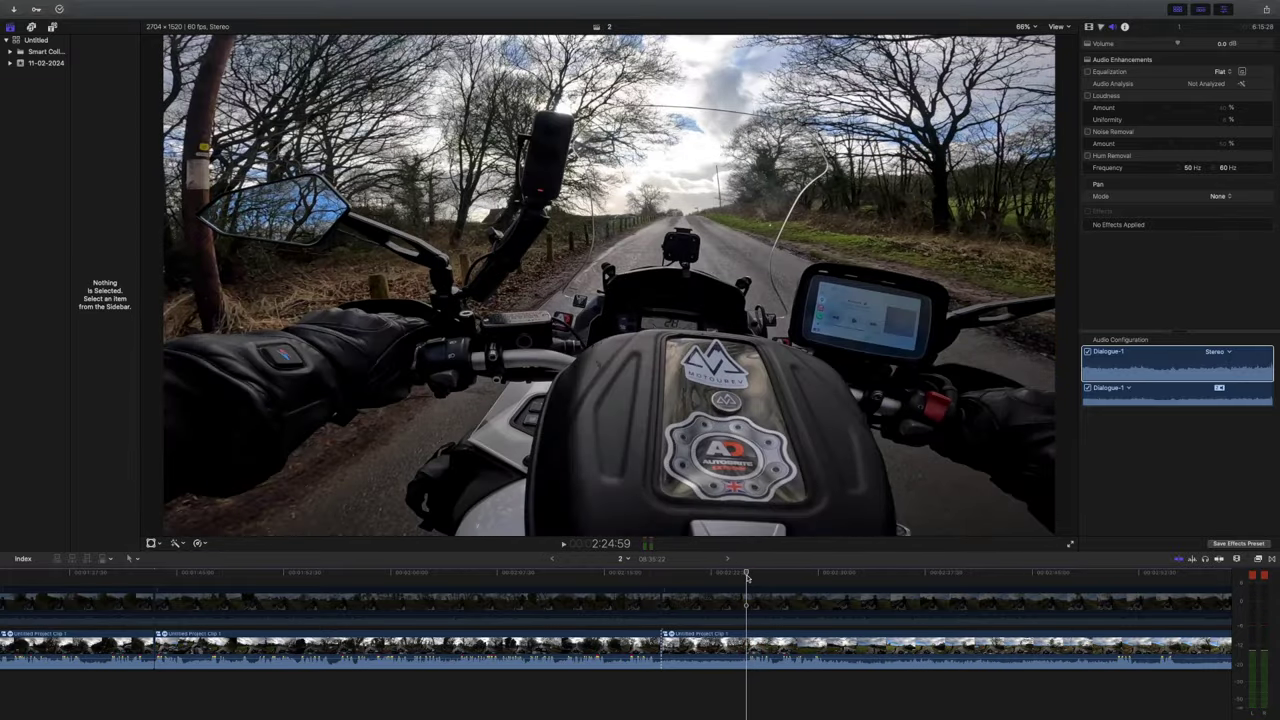
pyautogui.press('super+b')
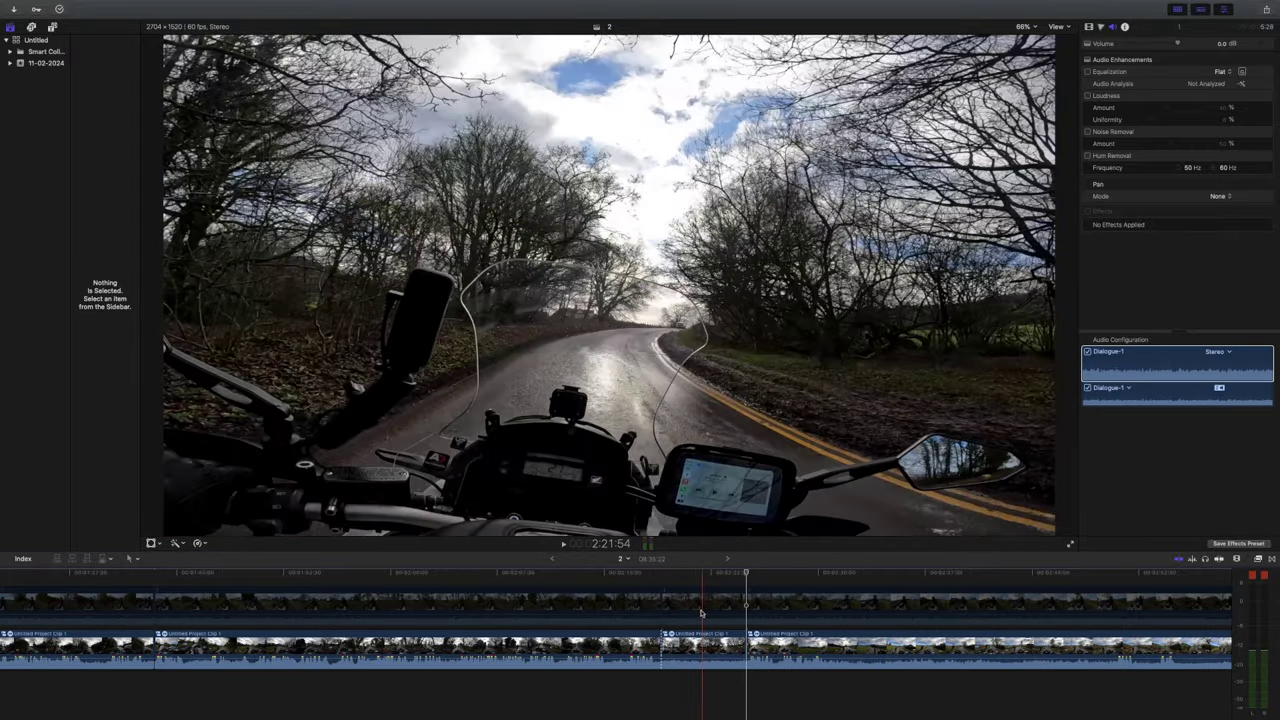
pyautogui.click(701, 610)
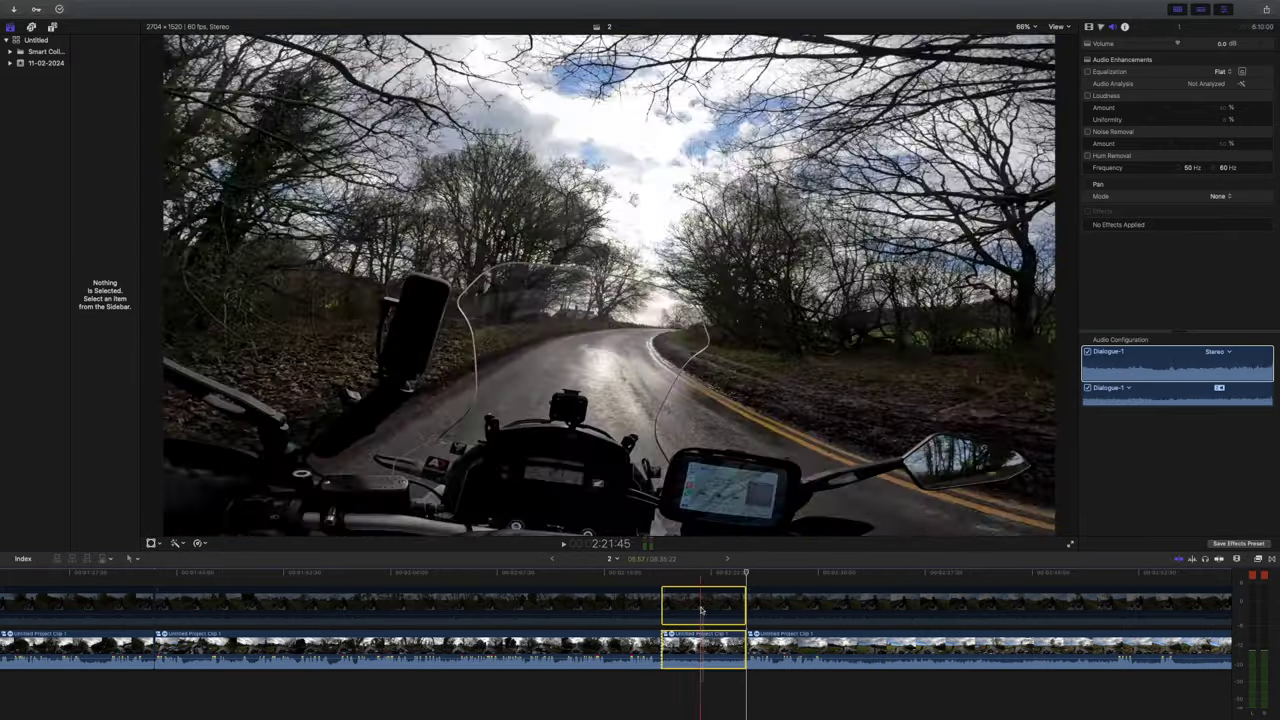
pyautogui.press('Delete')
pyautogui.click(653, 573)
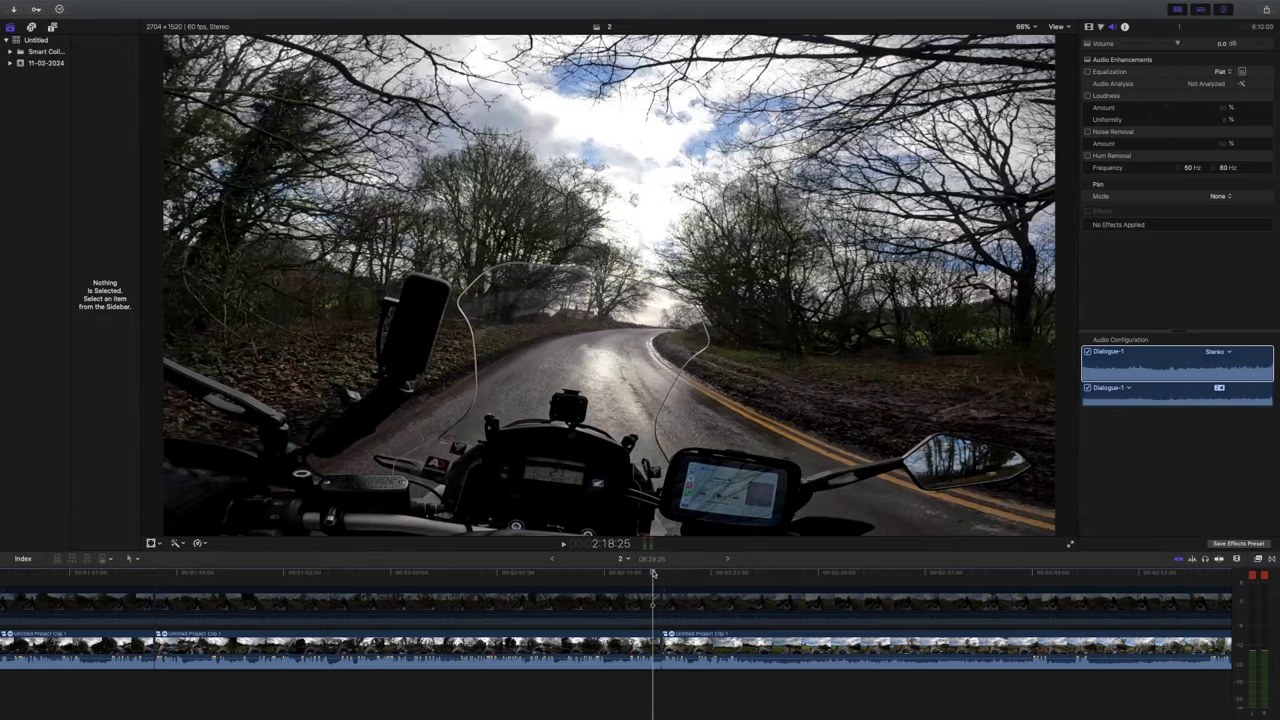
pyautogui.press('space')
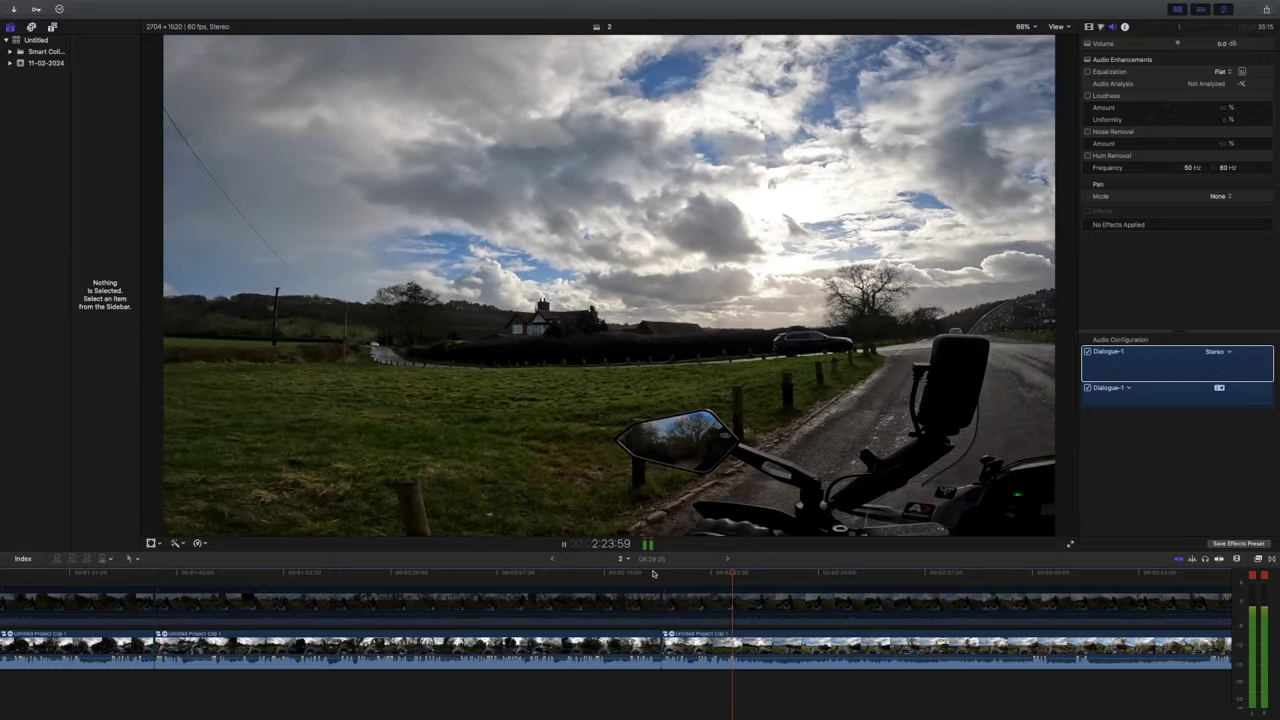
# Step: Stop playback and blade the ride clip at about 2:25
pyautogui.press('space')
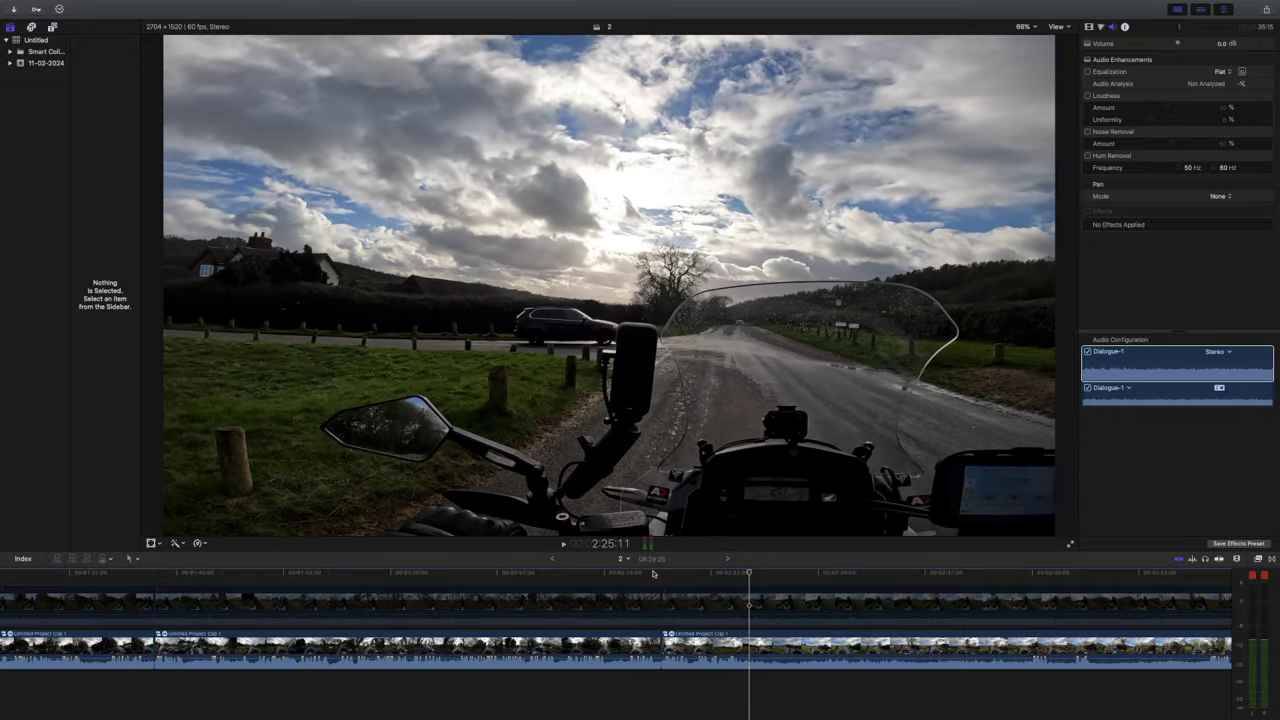
pyautogui.press('super+b')
pyautogui.hscroll(5, 790, 600)
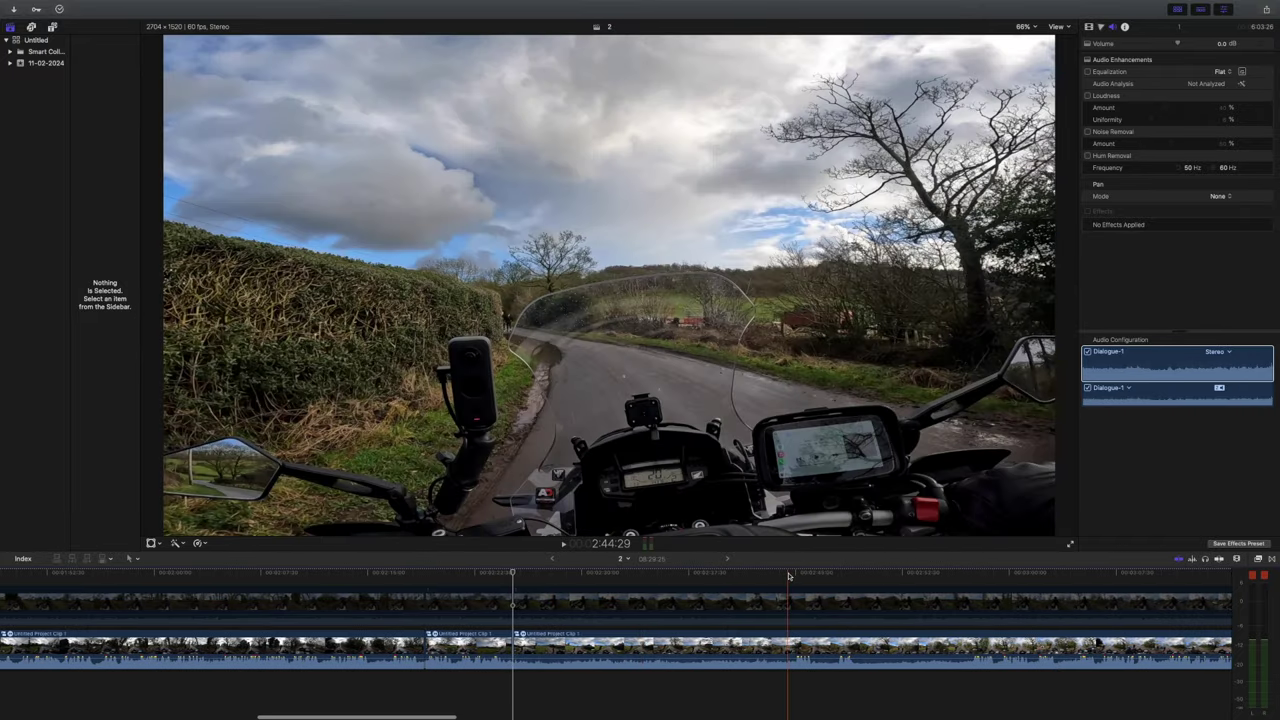
# Step: Review the later ride footage, park the playhead at 2:57:19 and select the long section to remove
pyautogui.click(791, 576)
pyautogui.press('space')
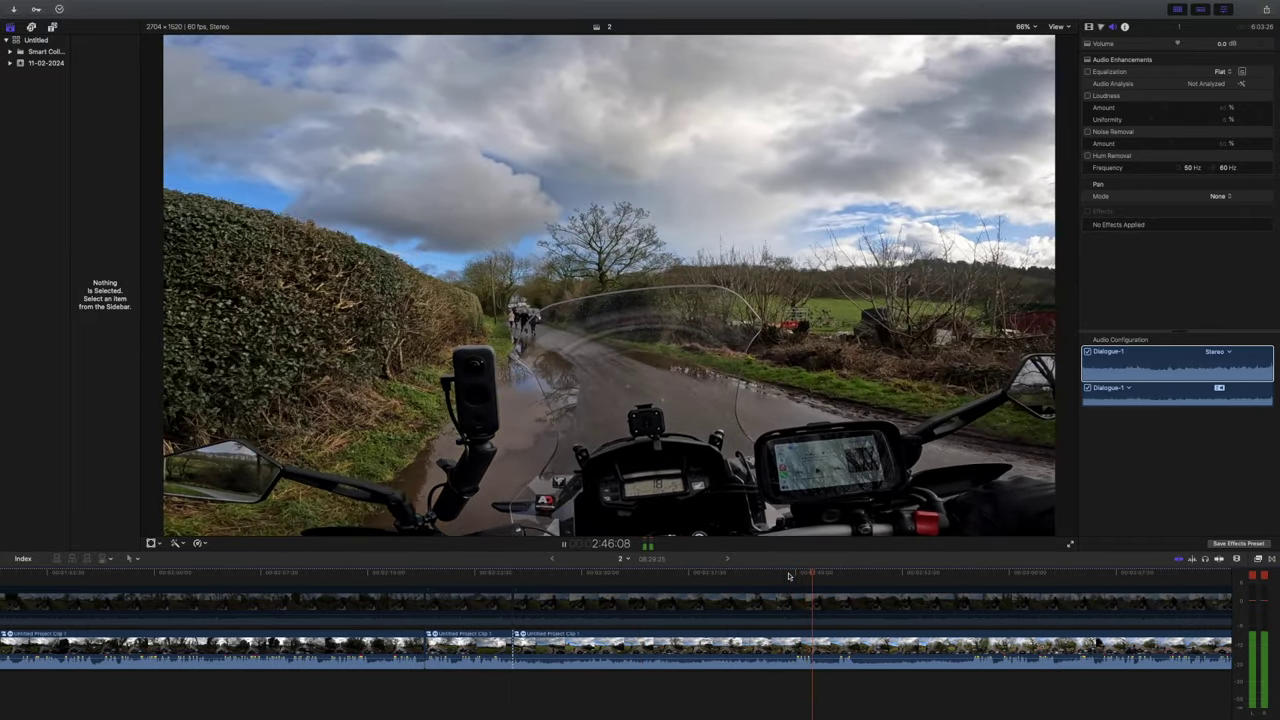
pyautogui.hscroll(2, 790, 600)
pyautogui.hscroll(3, 790, 576)
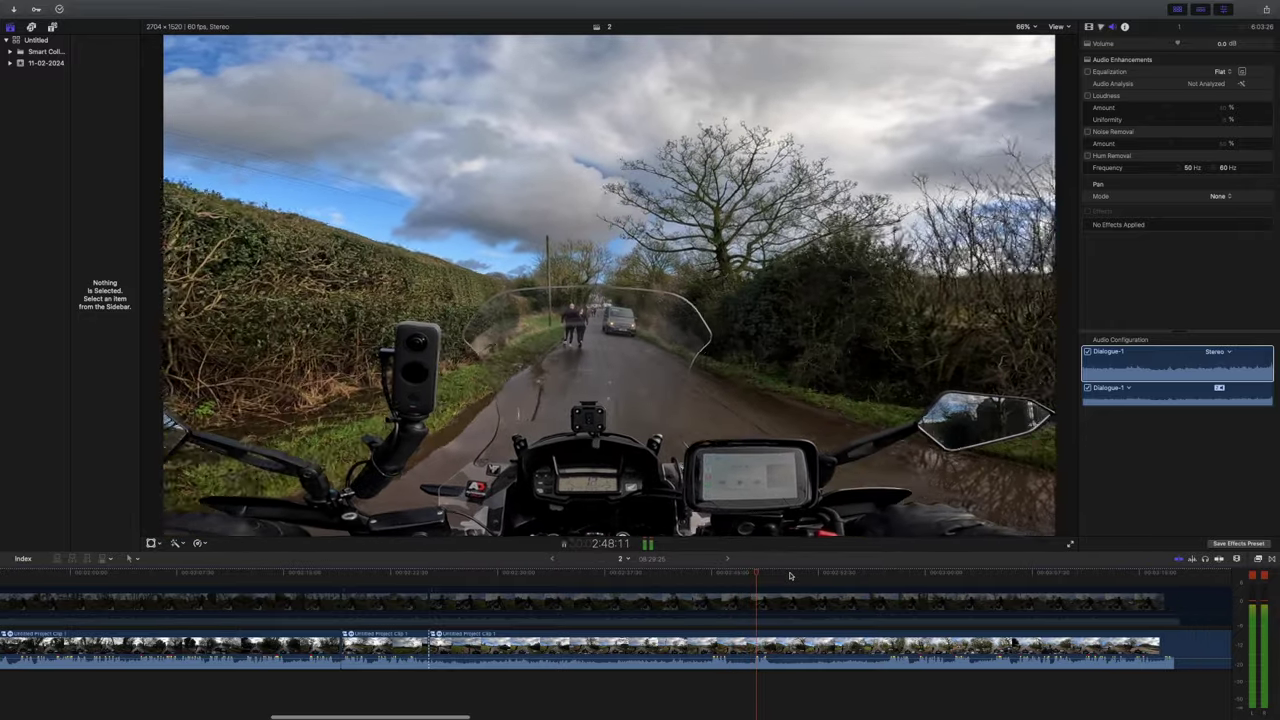
pyautogui.hscroll(1, 790, 576)
pyautogui.hscroll(2, 778, 576)
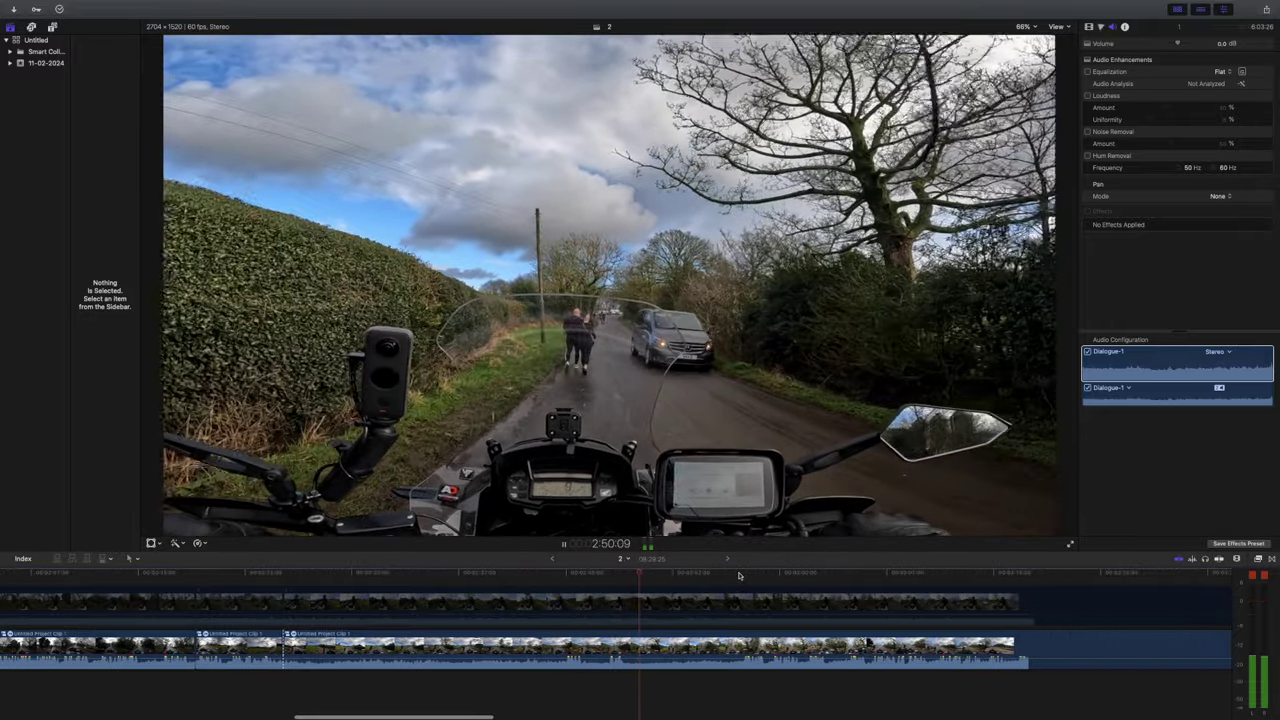
pyautogui.click(739, 576)
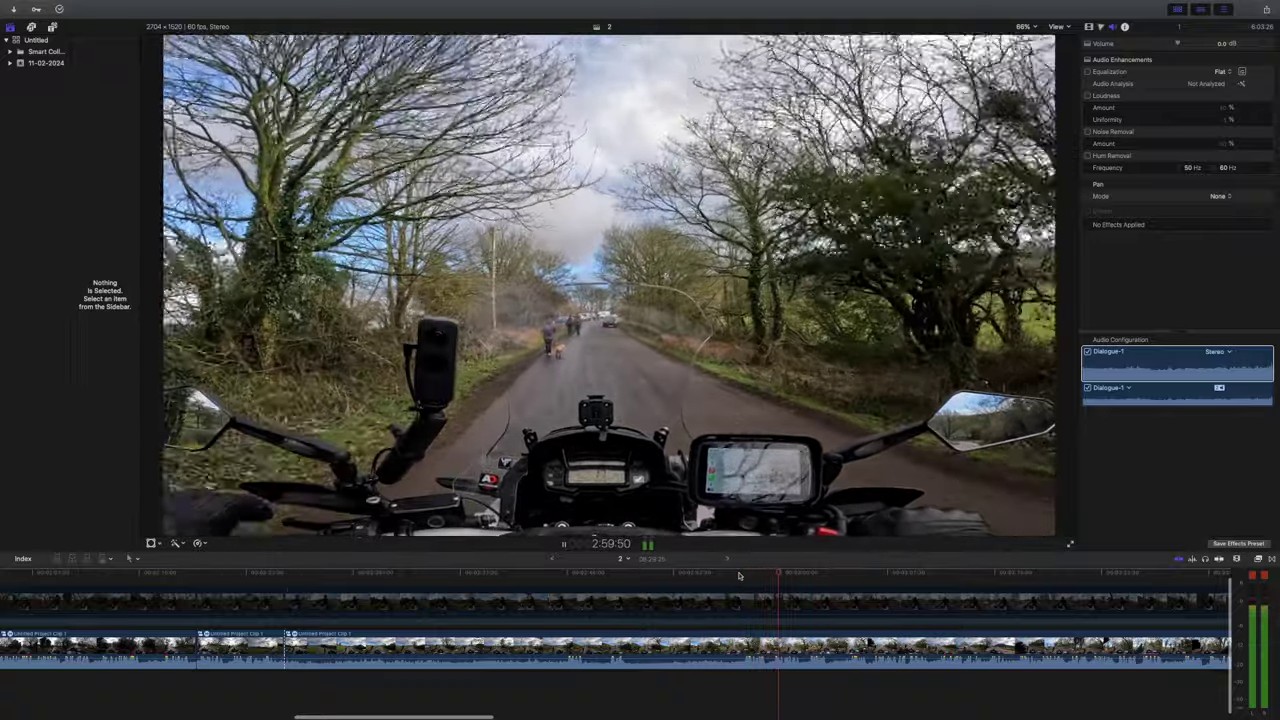
pyautogui.hscroll(1, 748, 577)
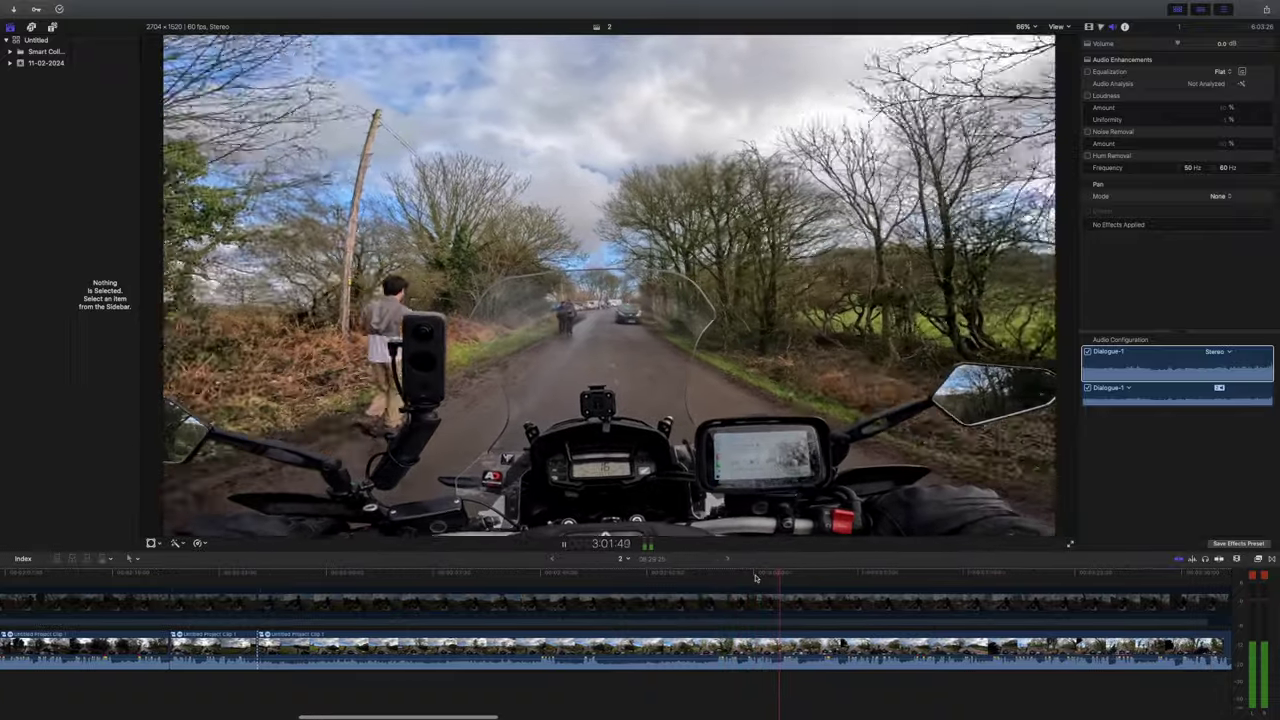
pyautogui.hscroll(2, 755, 577)
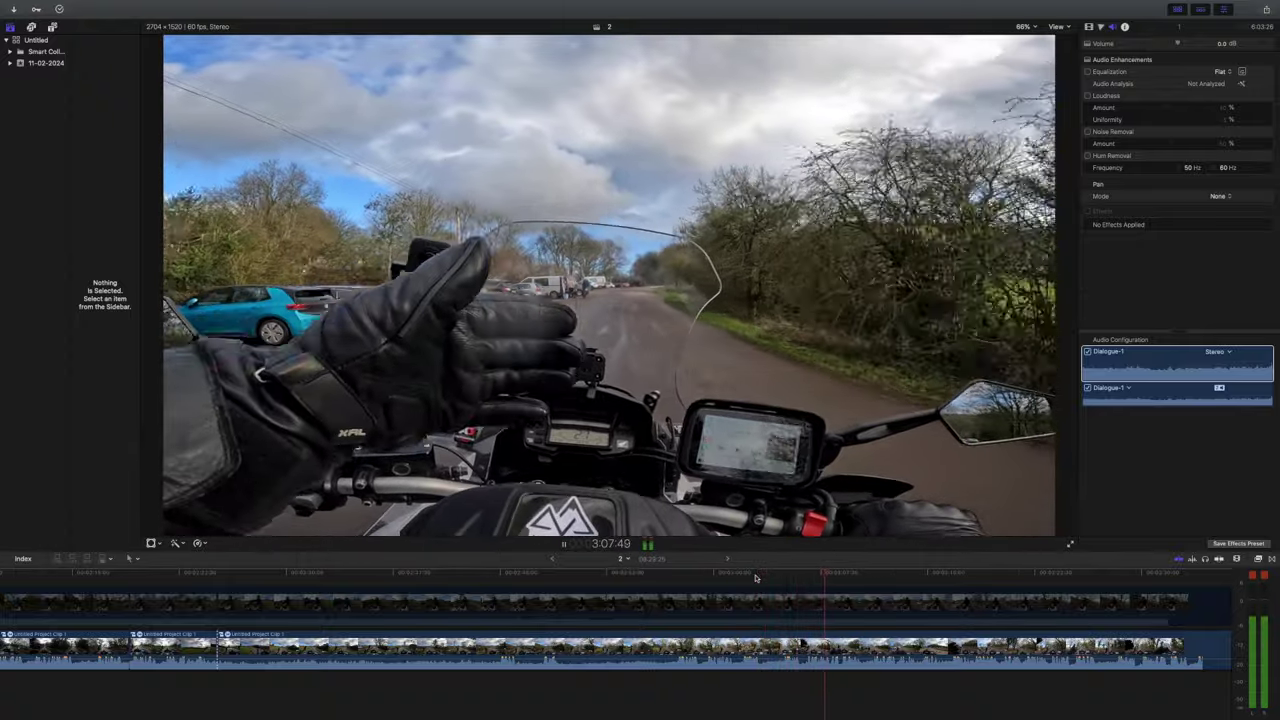
pyautogui.press('space')
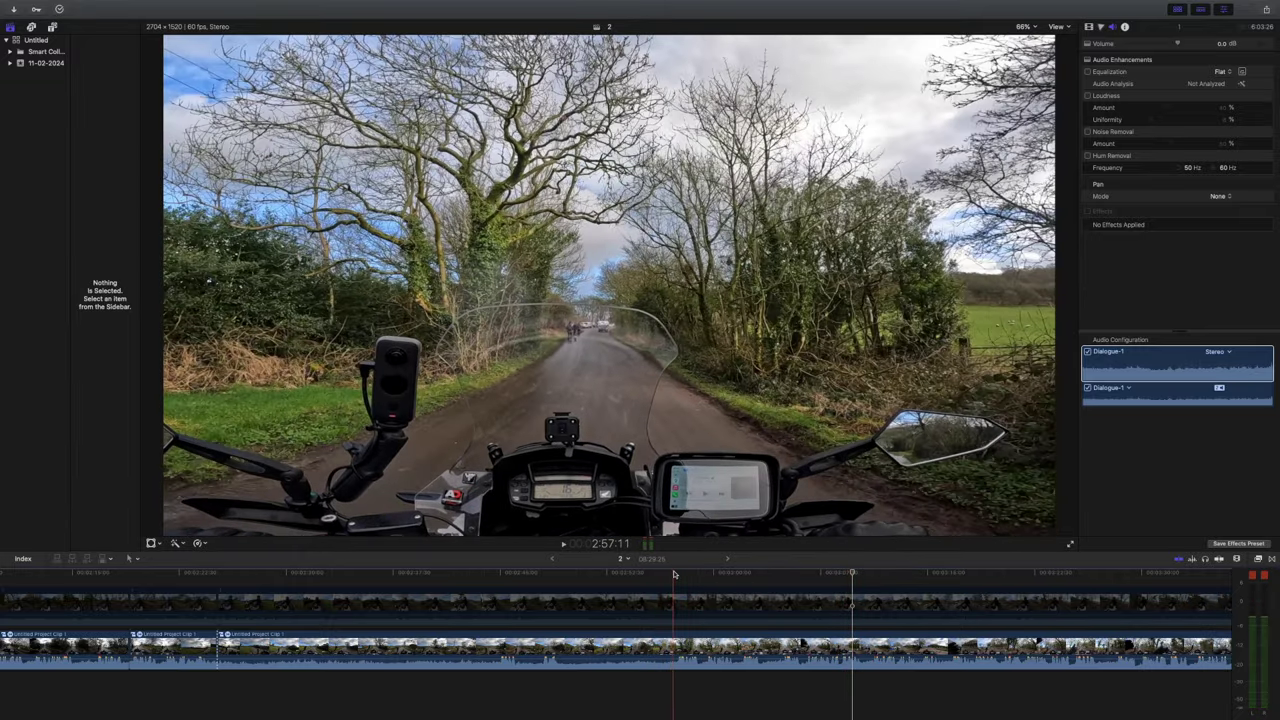
pyautogui.click(675, 575)
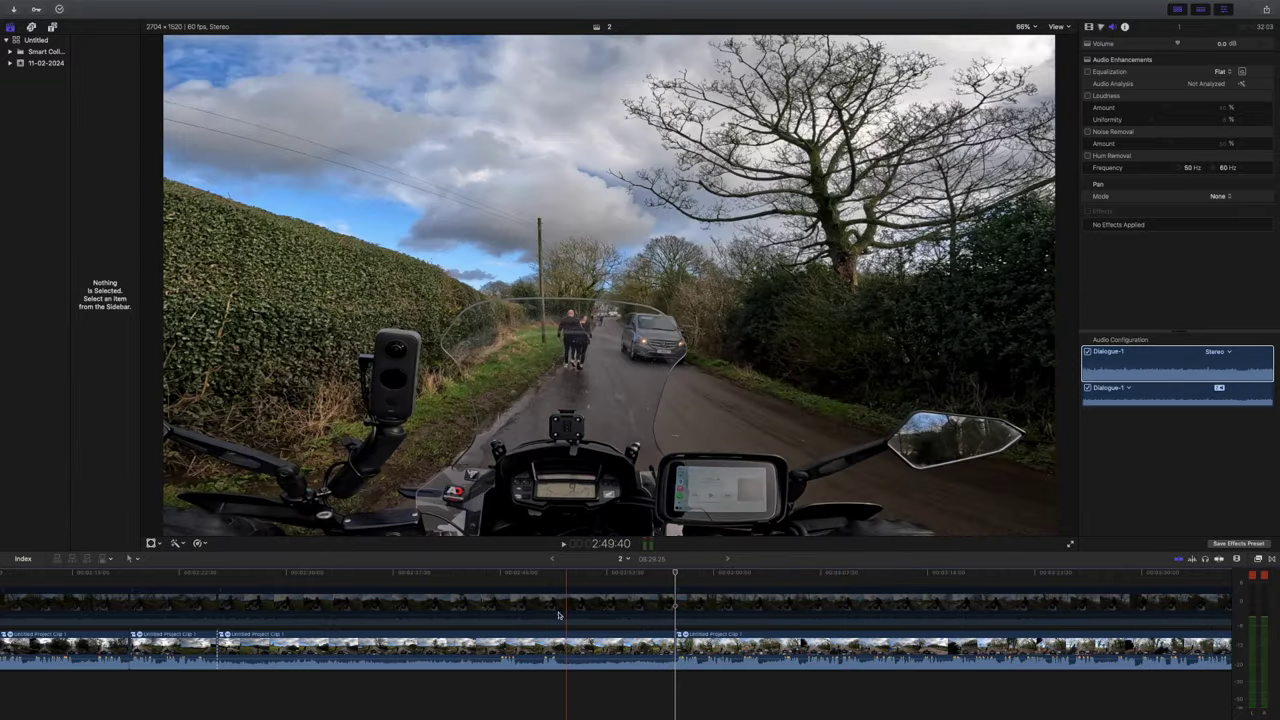
pyautogui.click(558, 615)
# Step: Ripple-delete the selected long stretch of ride footage and replay from the new edit point
pyautogui.press('Delete')
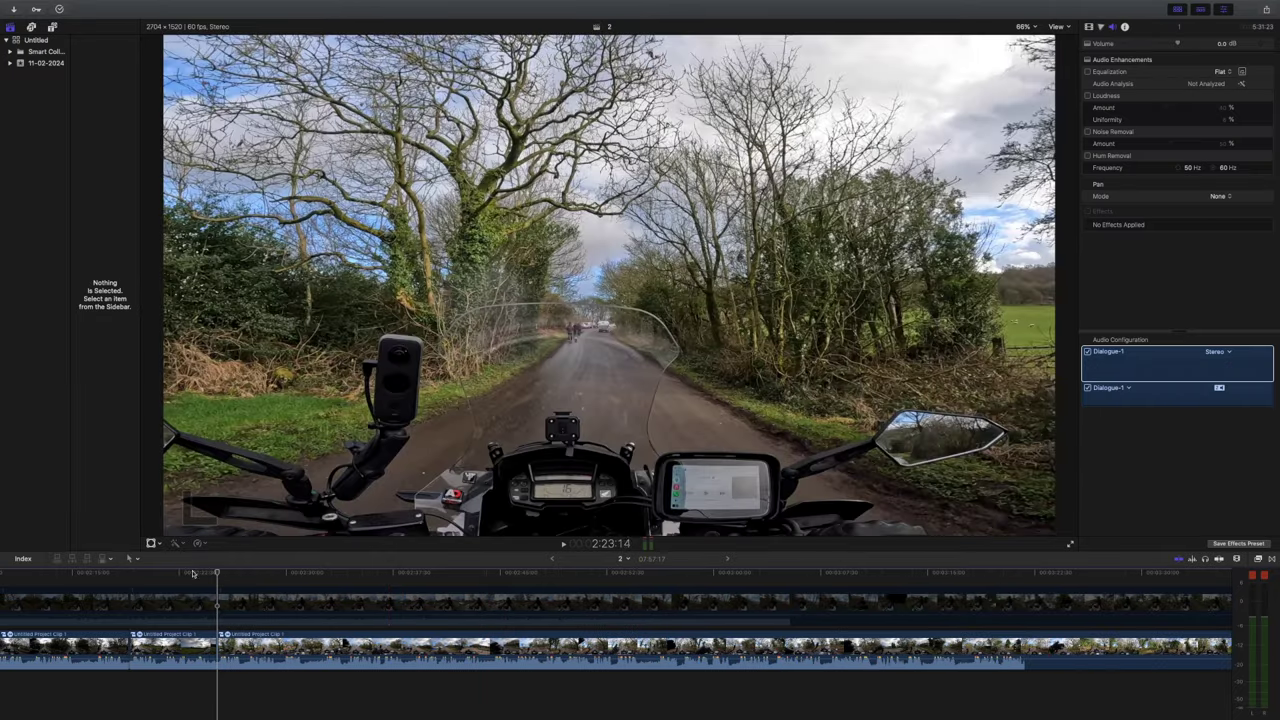
pyautogui.press('space')
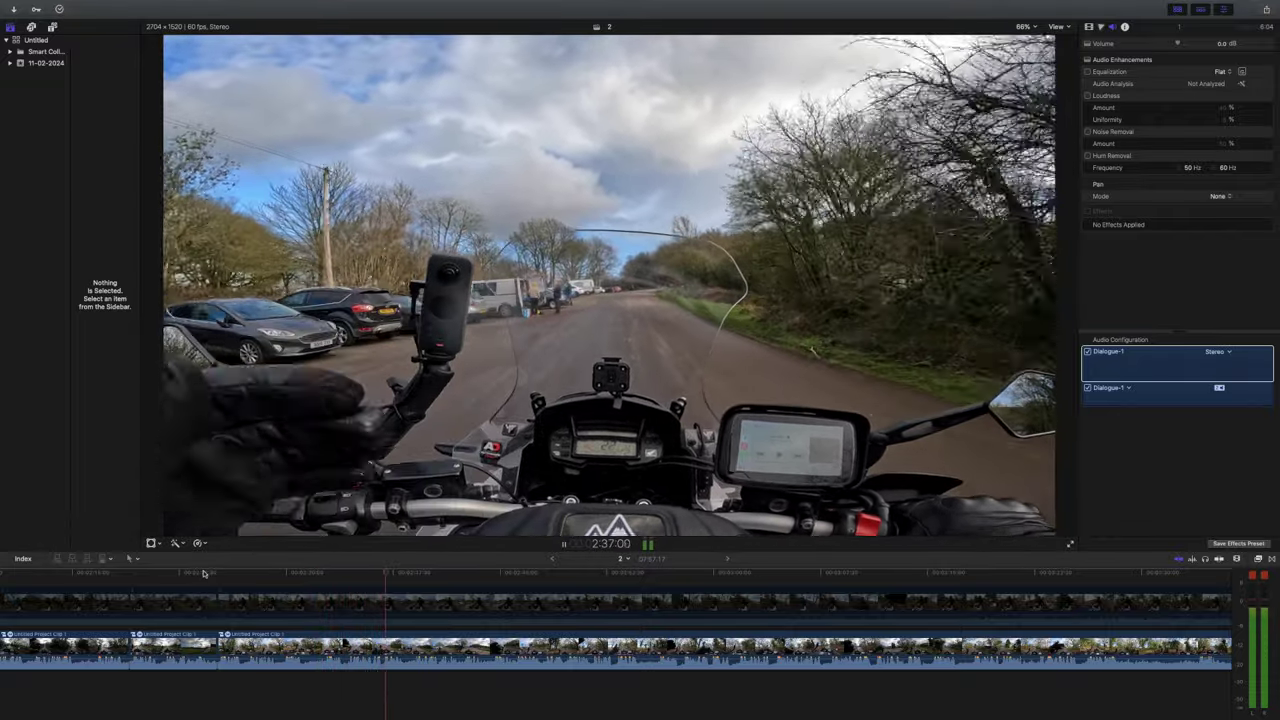
pyautogui.press('space')
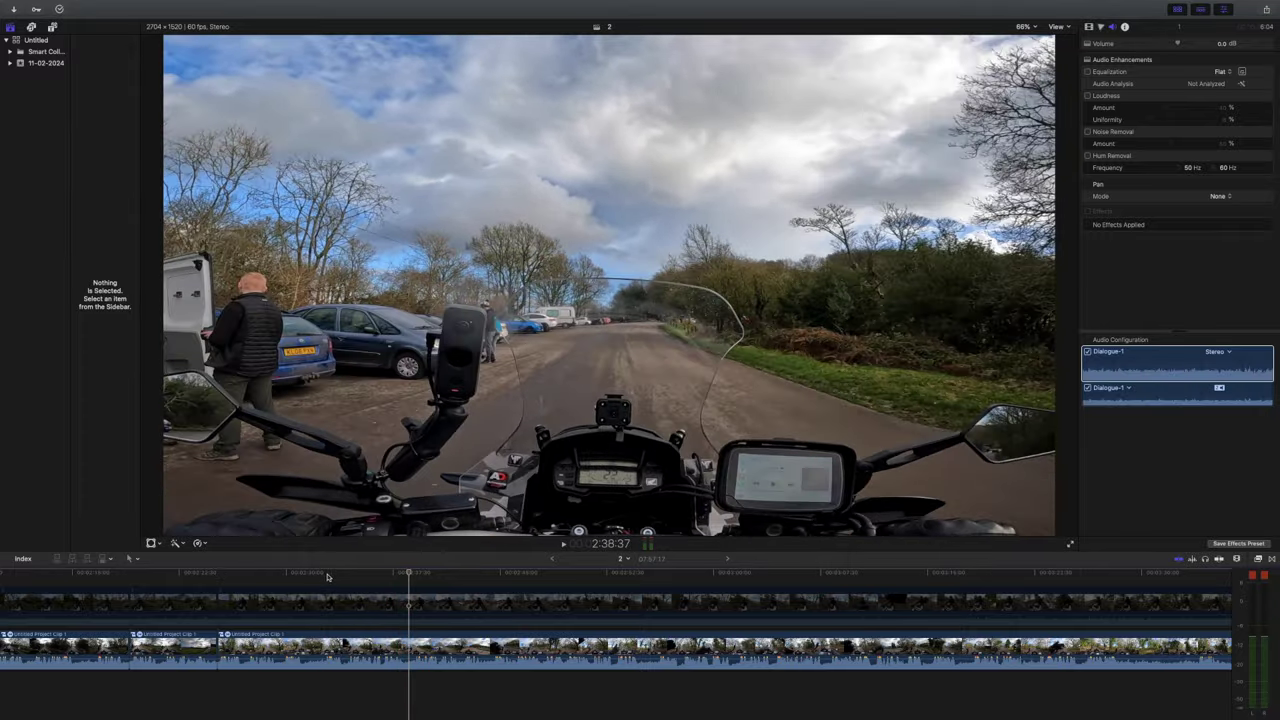
pyautogui.click(326, 577)
pyautogui.press('space')
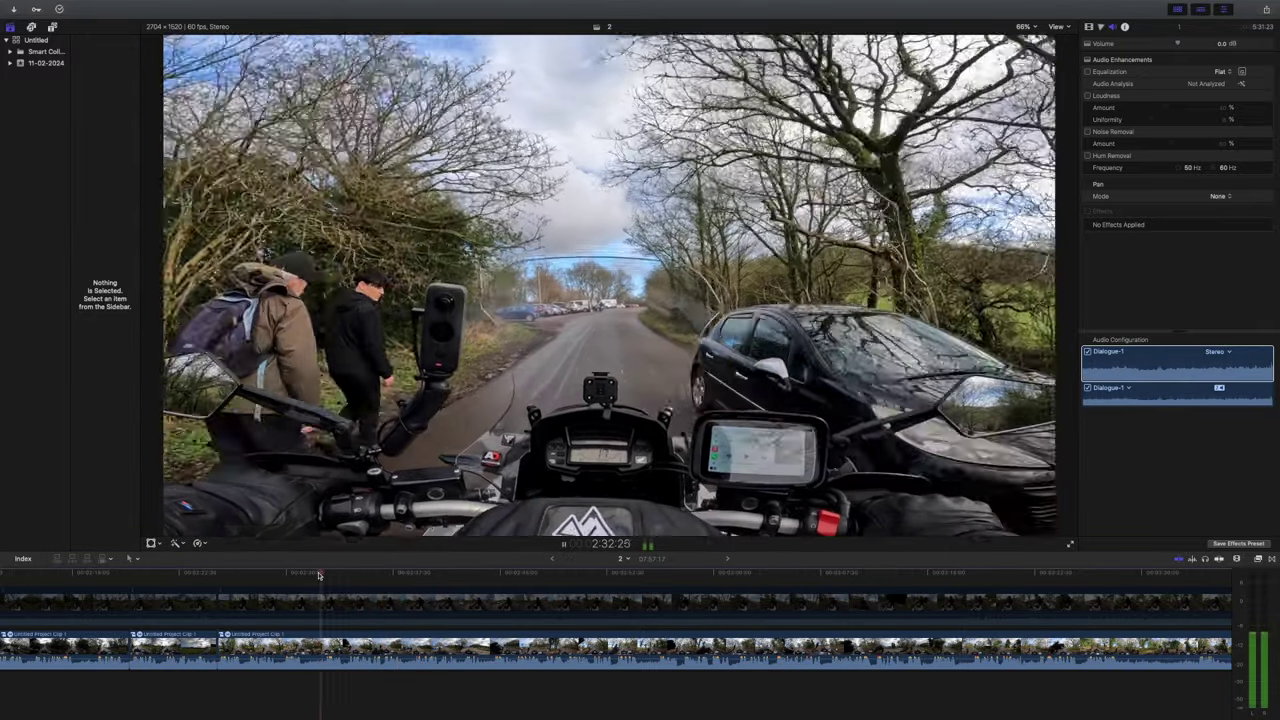
# Step: Blade at 2:34:01 and delete the short piece up to 2:36:46, closing the gap
pyautogui.click(321, 576)
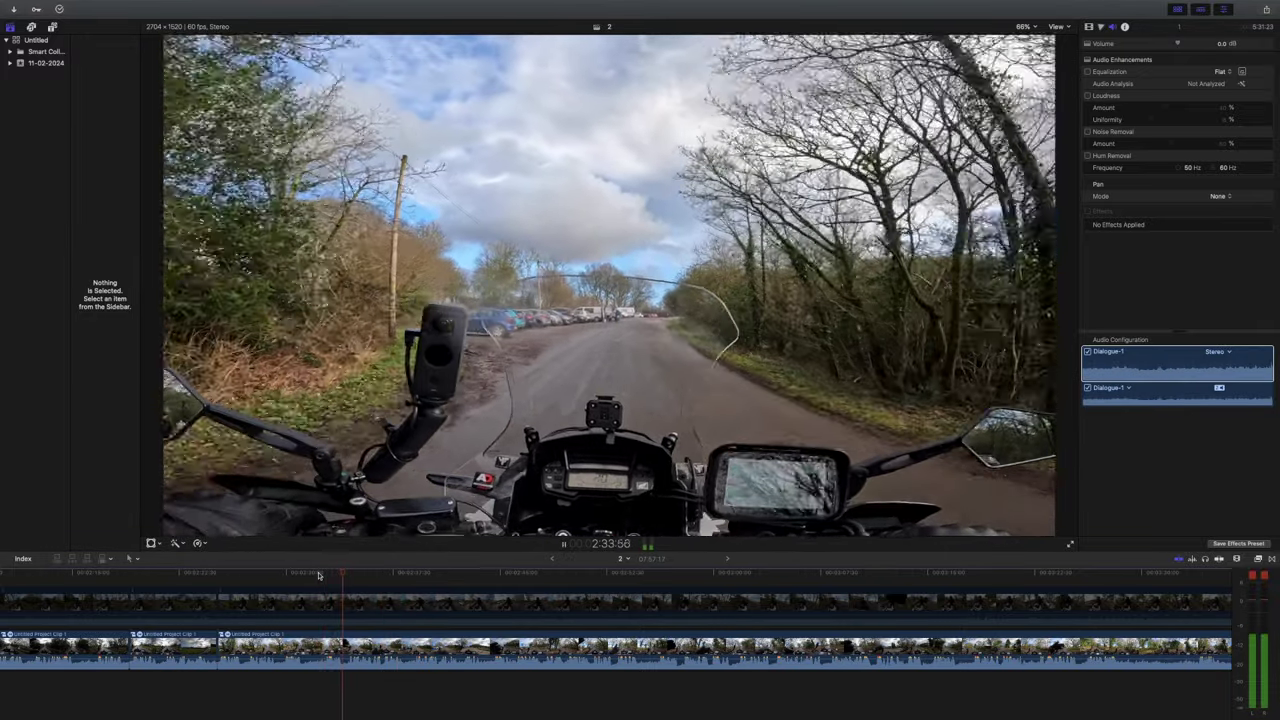
pyautogui.press('space')
pyautogui.press('super+b')
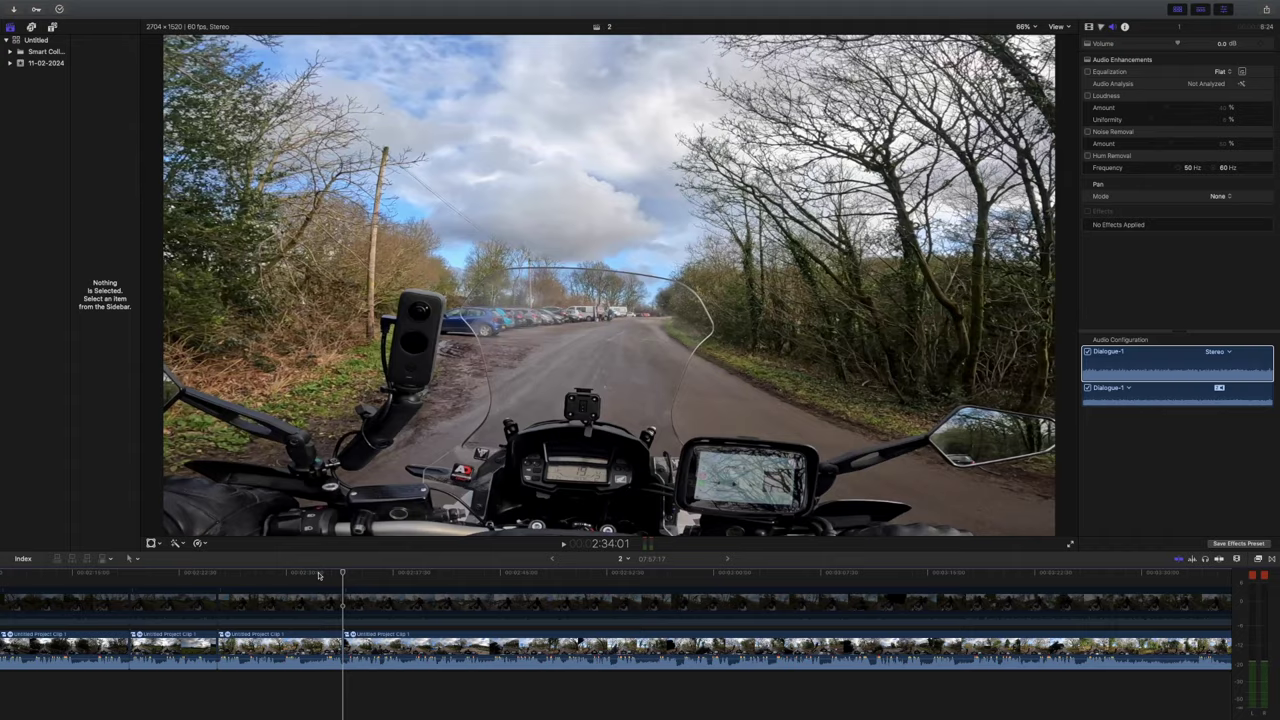
pyautogui.press('space')
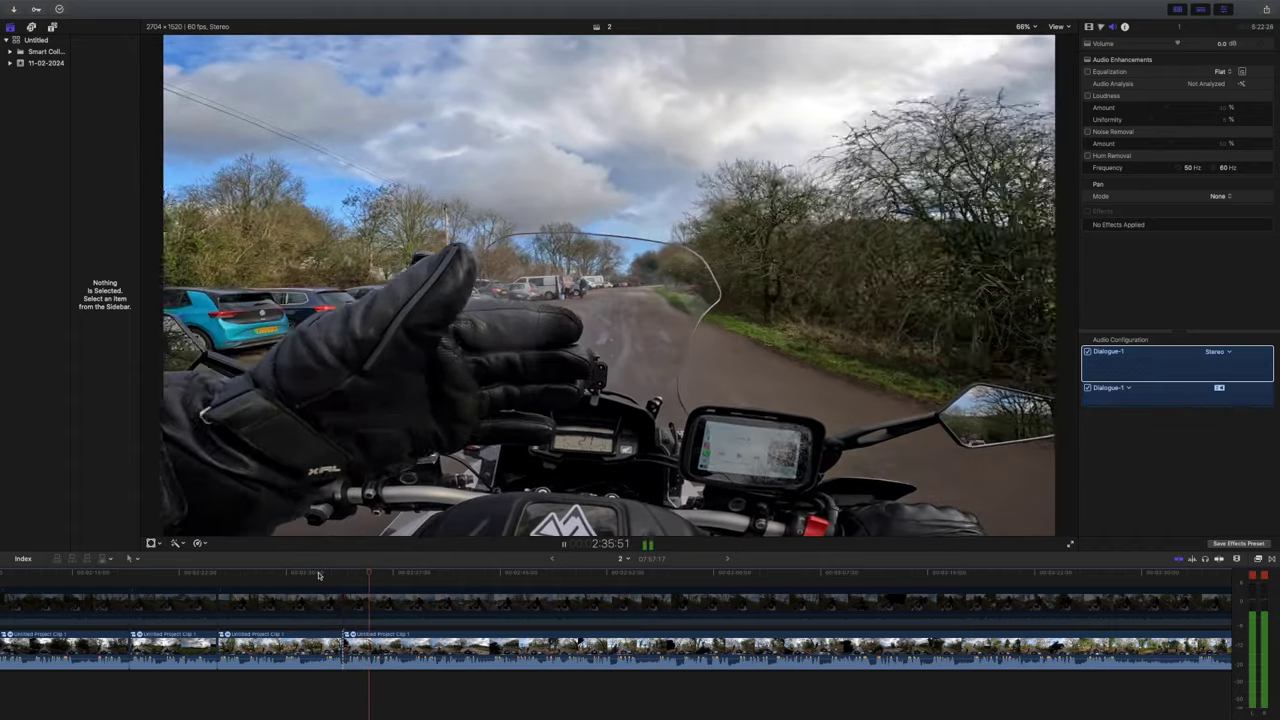
pyautogui.press('space')
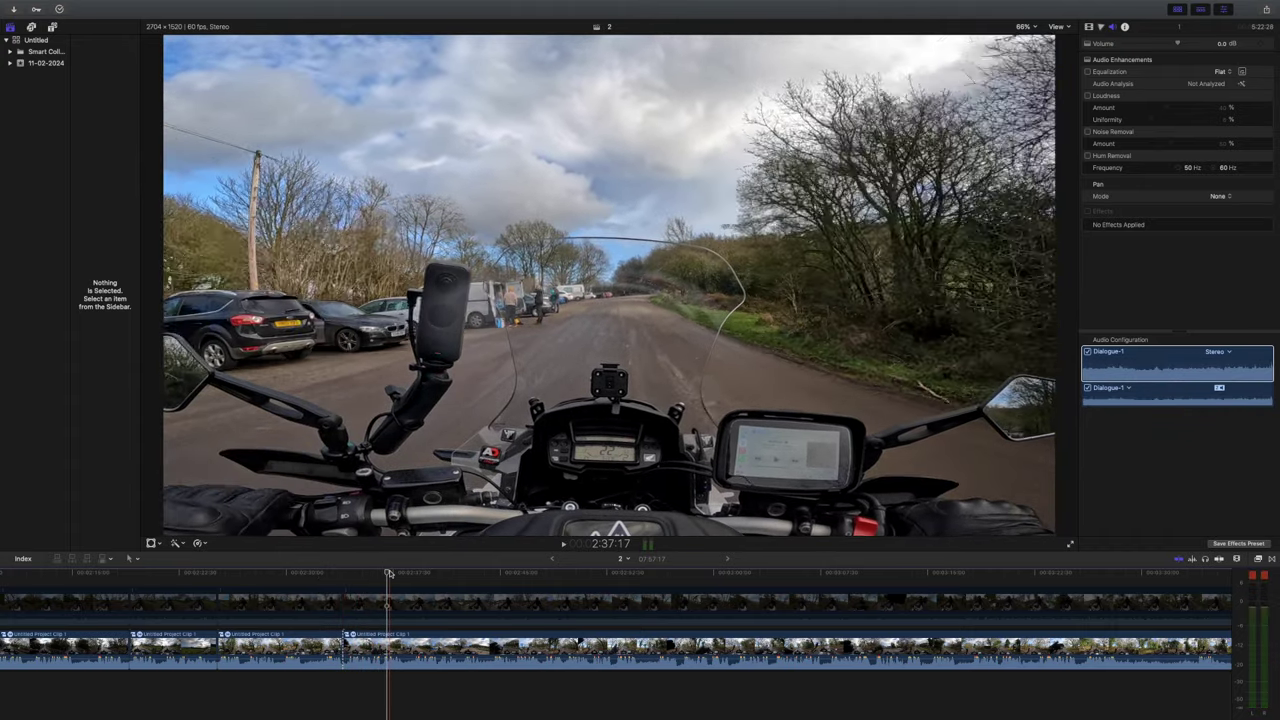
pyautogui.click(383, 575)
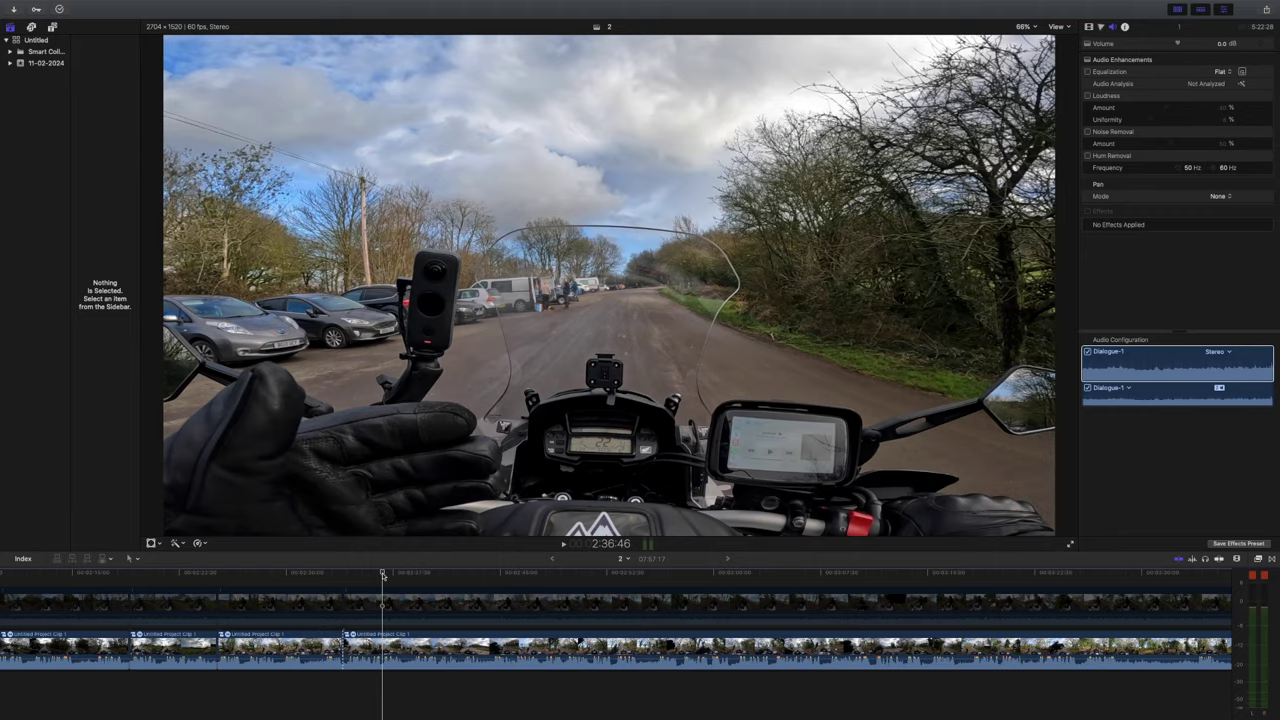
pyautogui.click(363, 652)
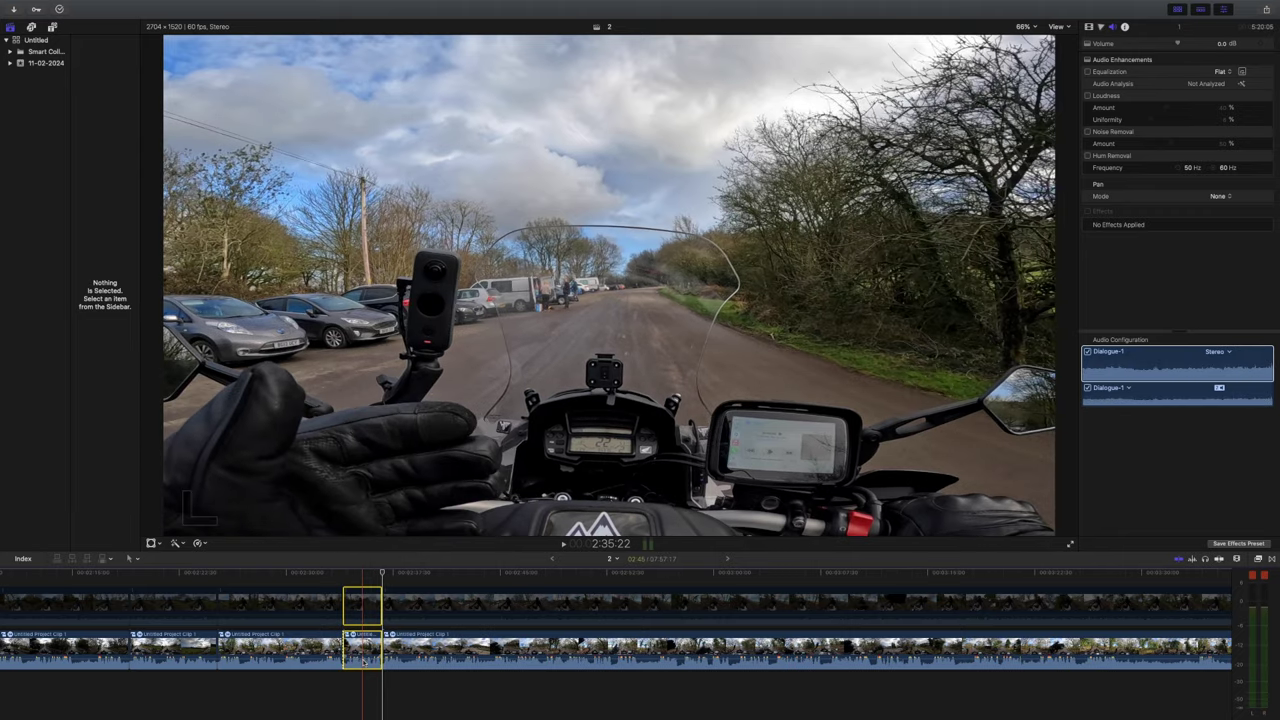
pyautogui.press('BackSpace')
# Step: Play back across the new edit and replay the earlier footage
pyautogui.click(325, 575)
pyautogui.press('space')
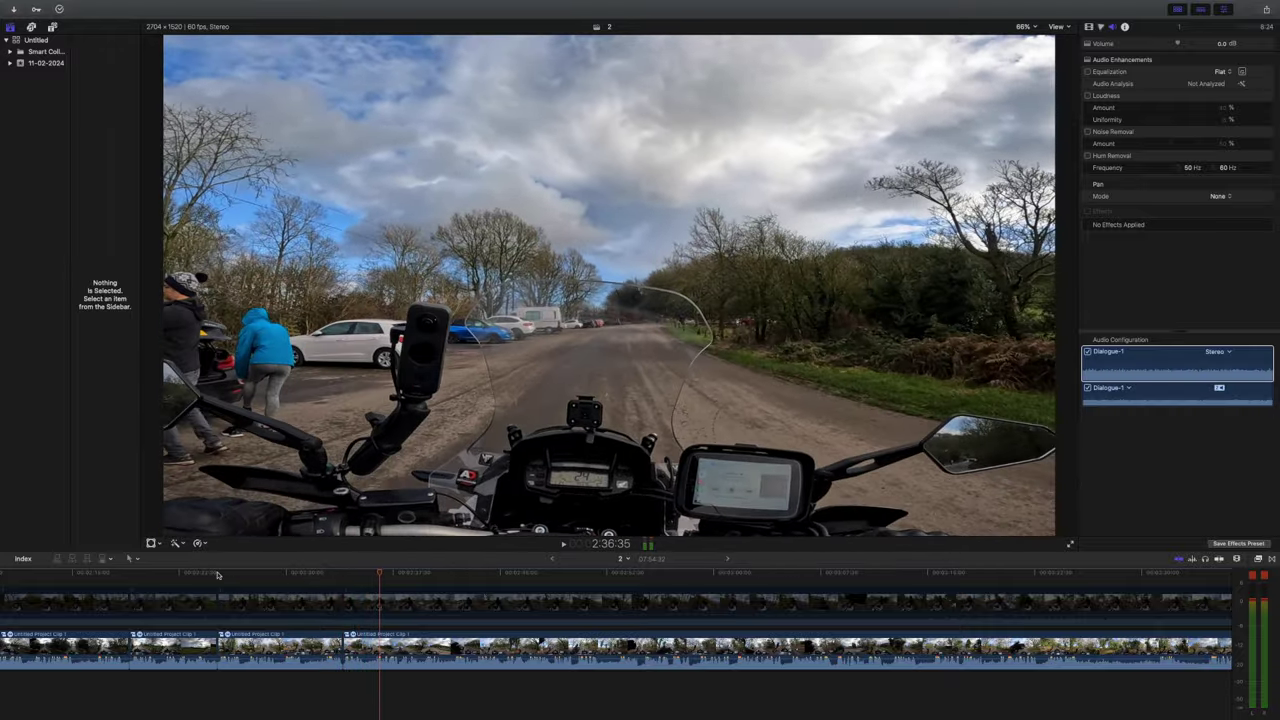
pyautogui.press('space')
pyautogui.click(217, 575)
pyautogui.press('space')
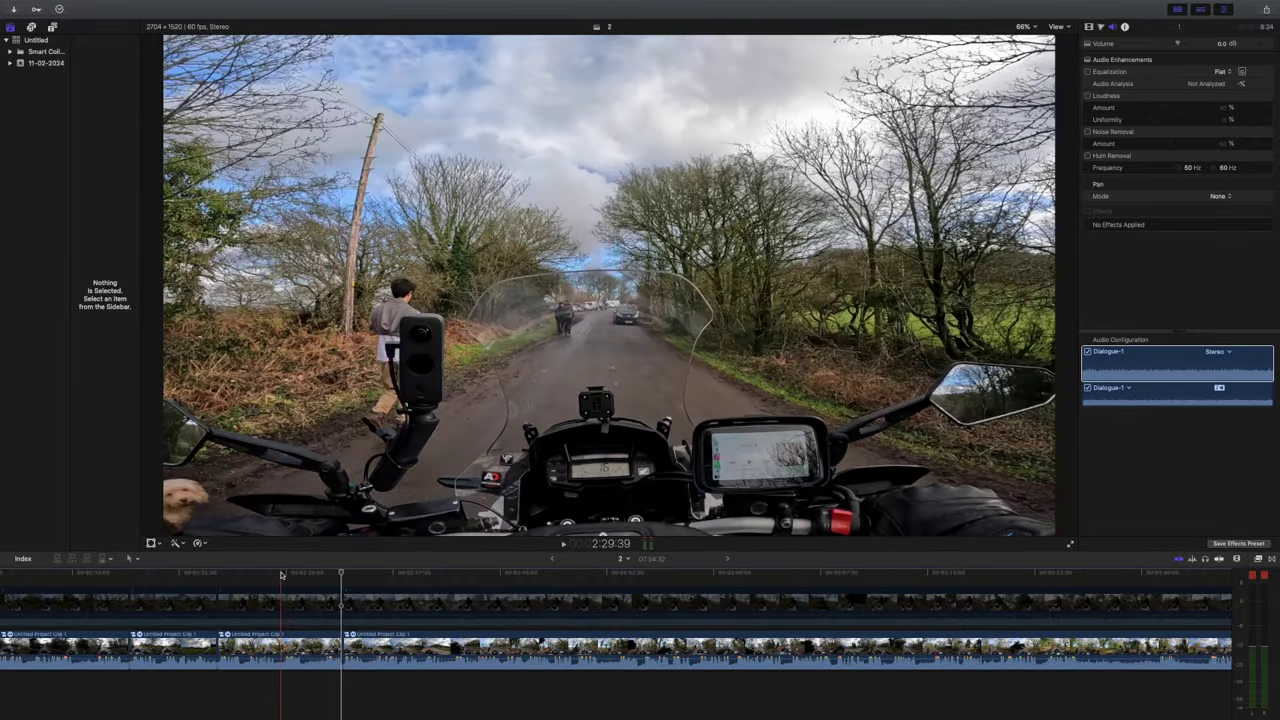
pyautogui.click(283, 575)
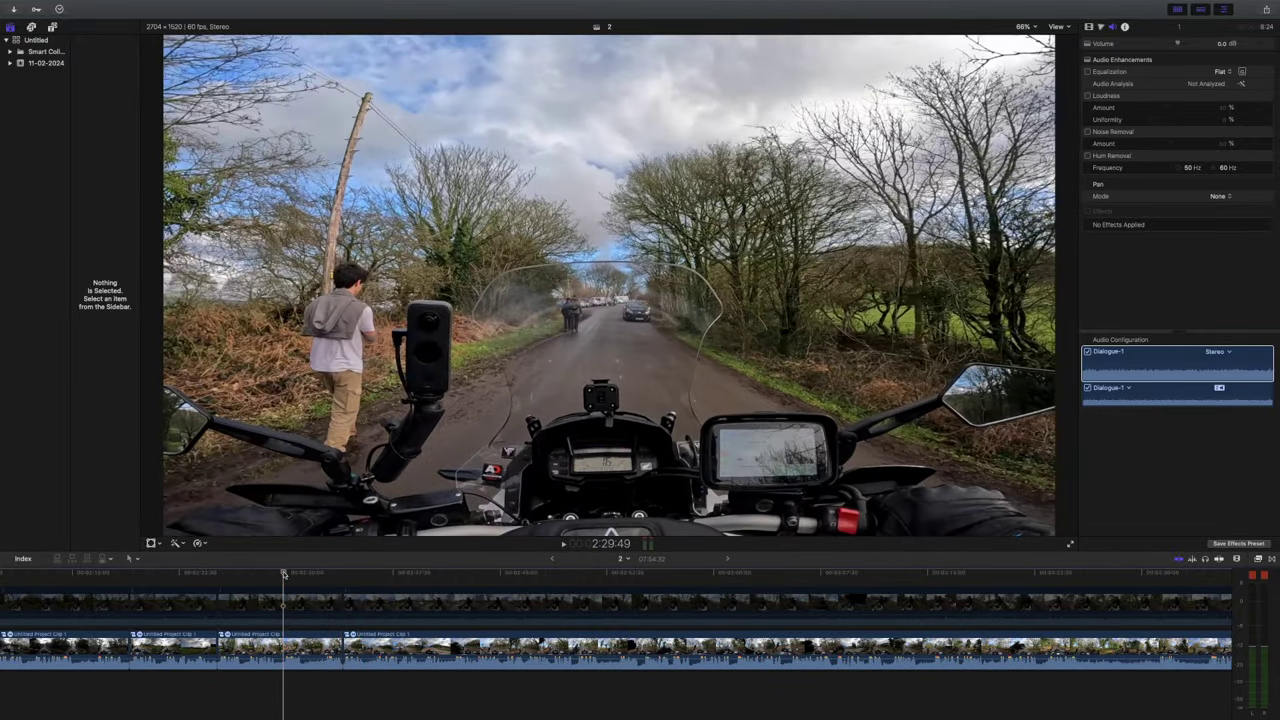
pyautogui.press('space')
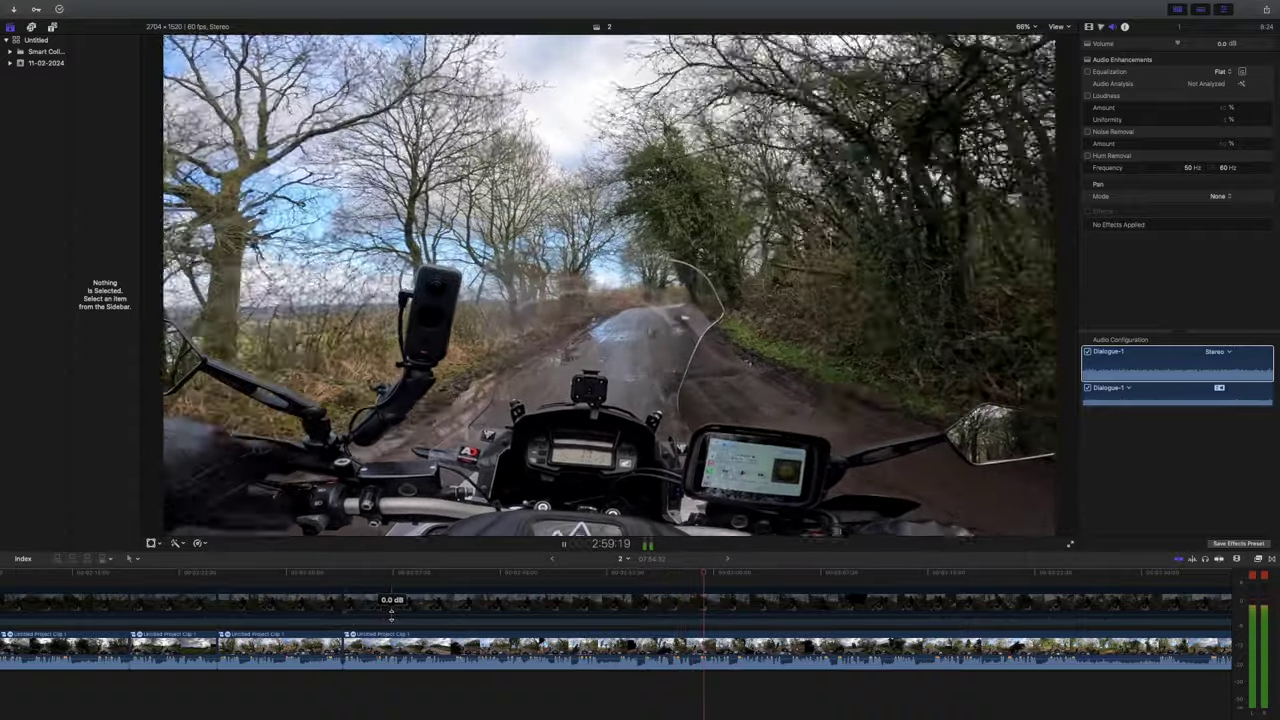
pyautogui.hscroll(-2, 391, 612)
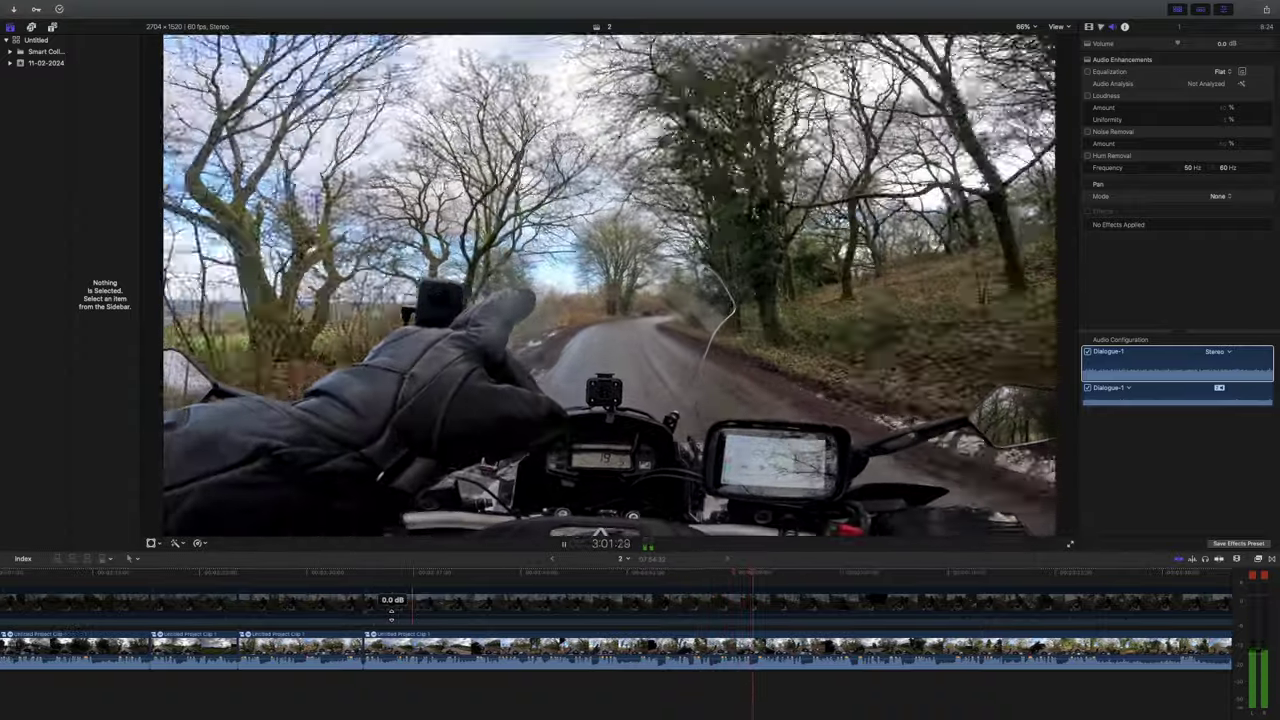
pyautogui.hscroll(5, 540, 635)
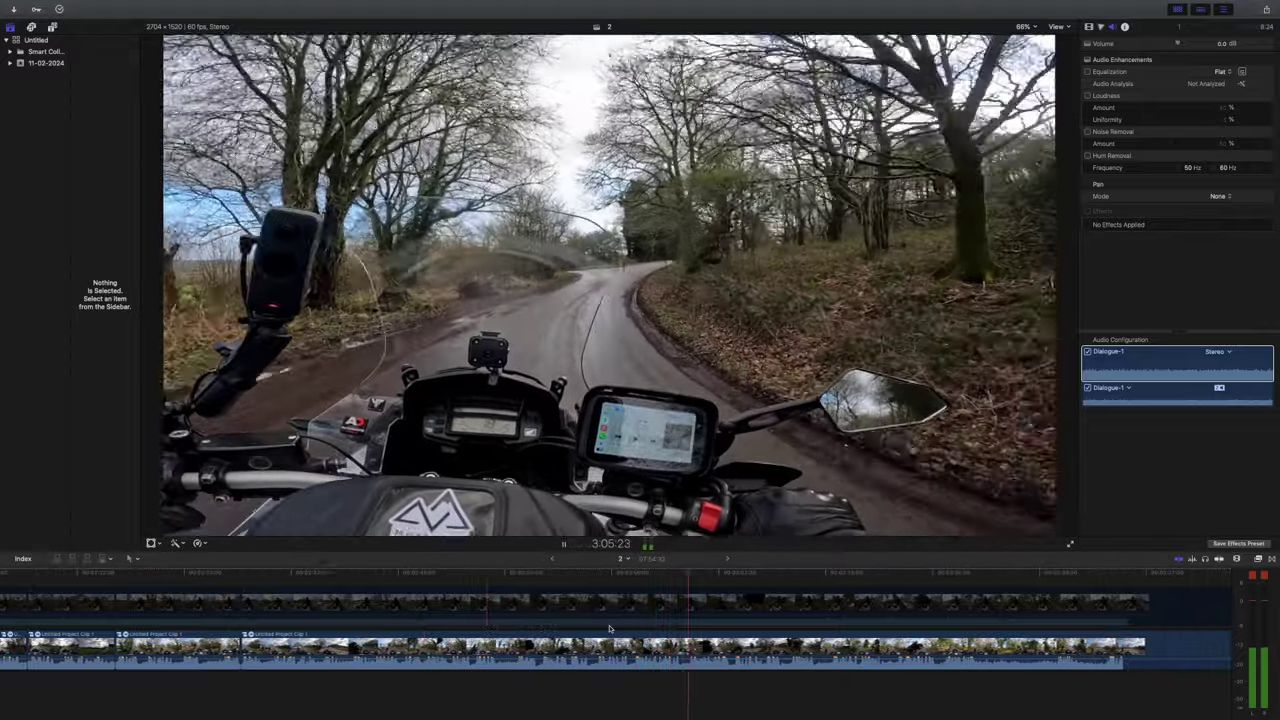
pyautogui.hscroll(5, 640, 630)
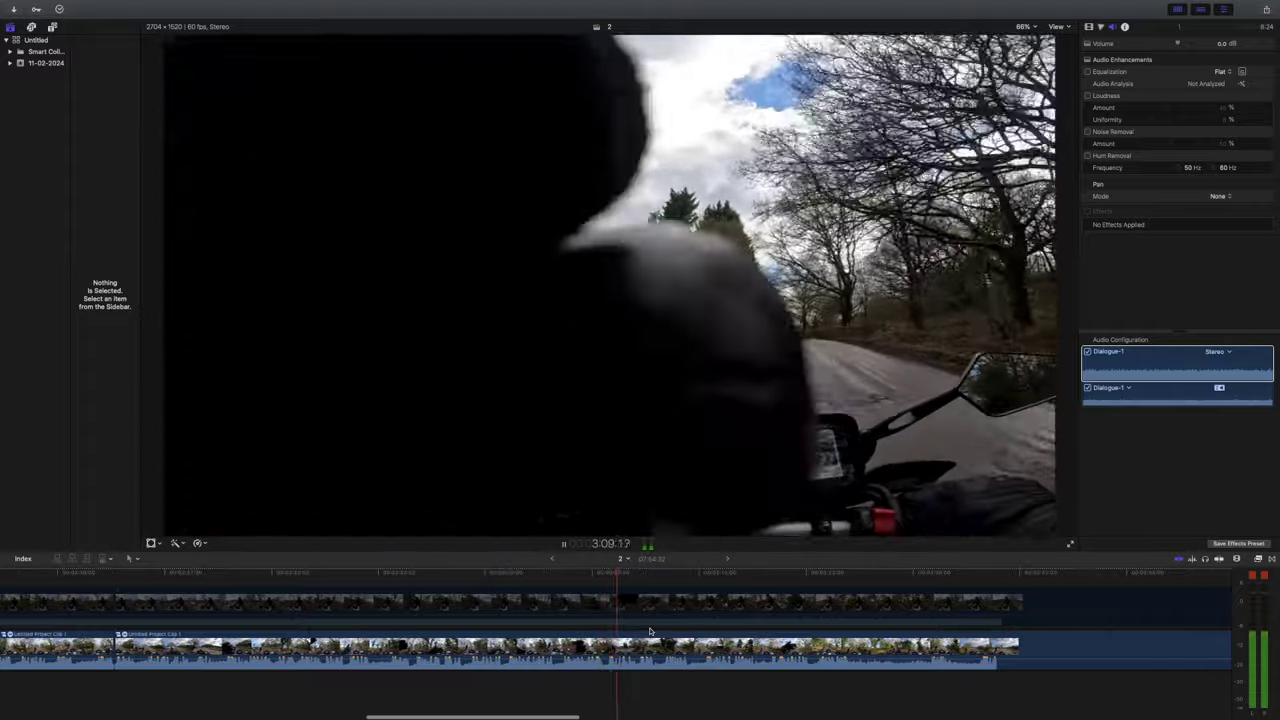
pyautogui.hscroll(1, 649, 631)
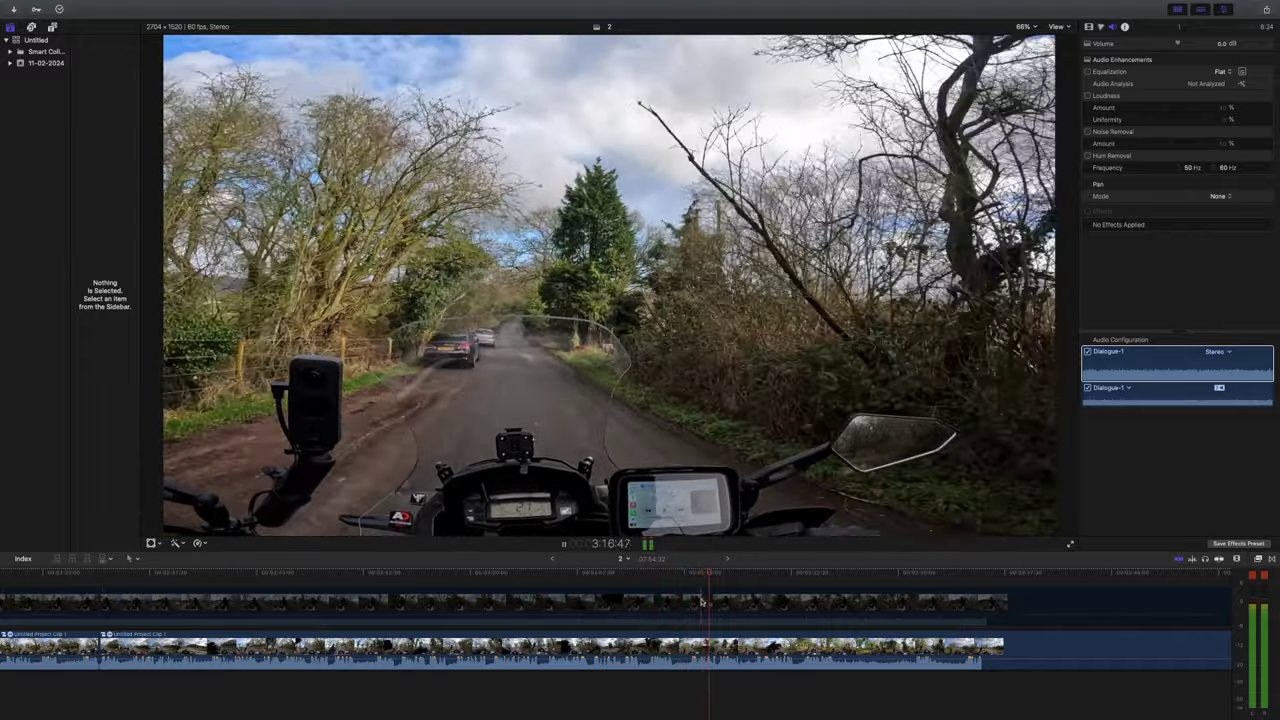
pyautogui.click(680, 580)
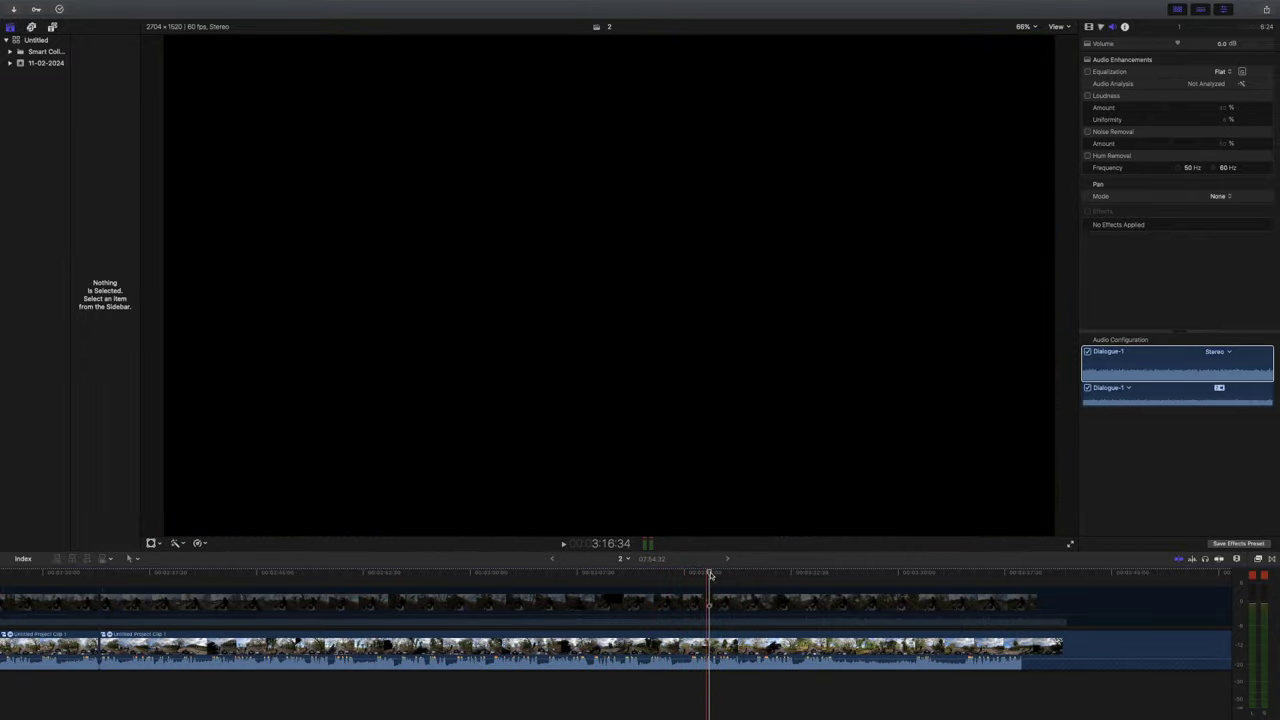
# Step: Blade the main ride clip at 3:14:22 and show the Transitions browser
pyautogui.moveTo(680, 580); pyautogui.dragTo(689, 573)
pyautogui.press('super+b')
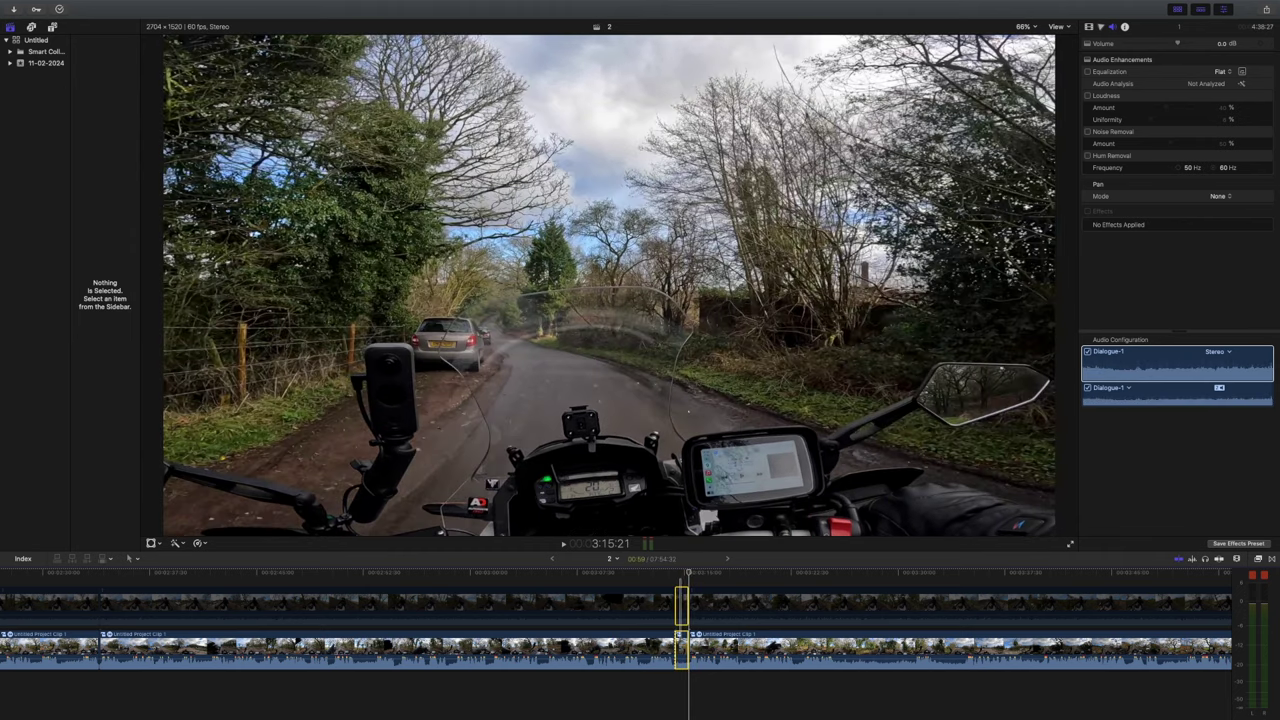
pyautogui.click(681, 646)
pyautogui.click(677, 690)
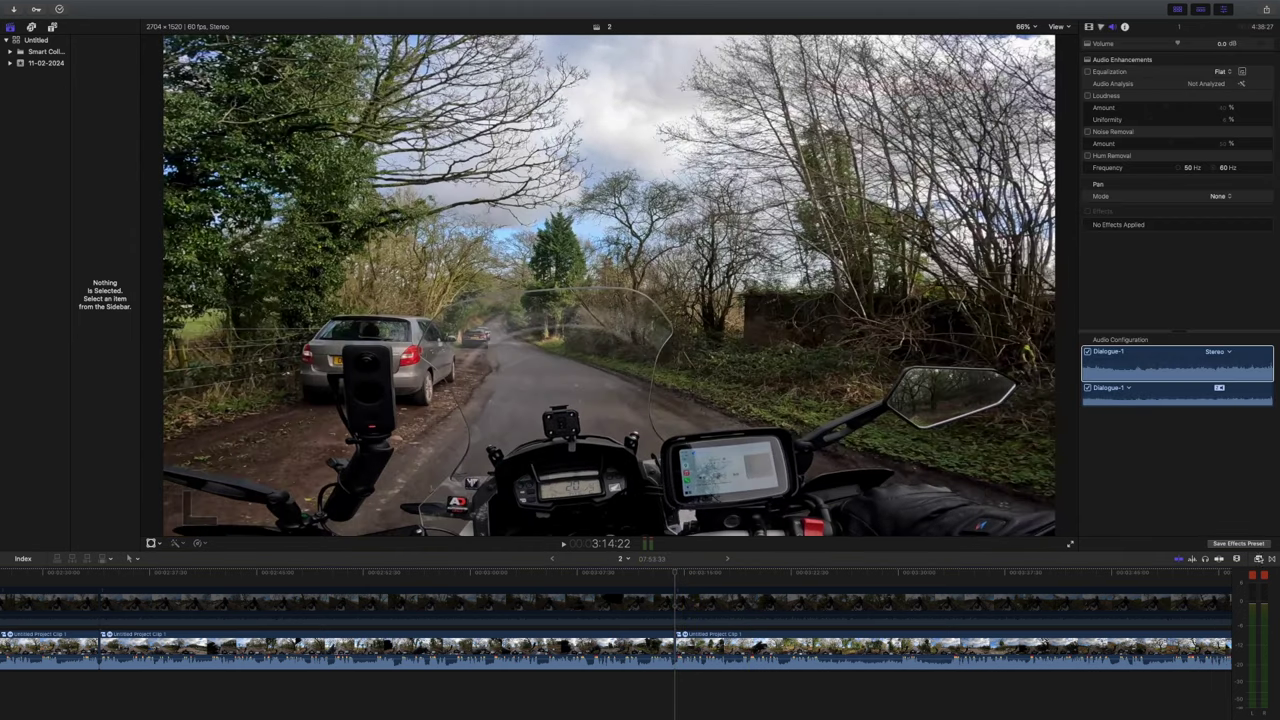
pyautogui.click(1271, 560)
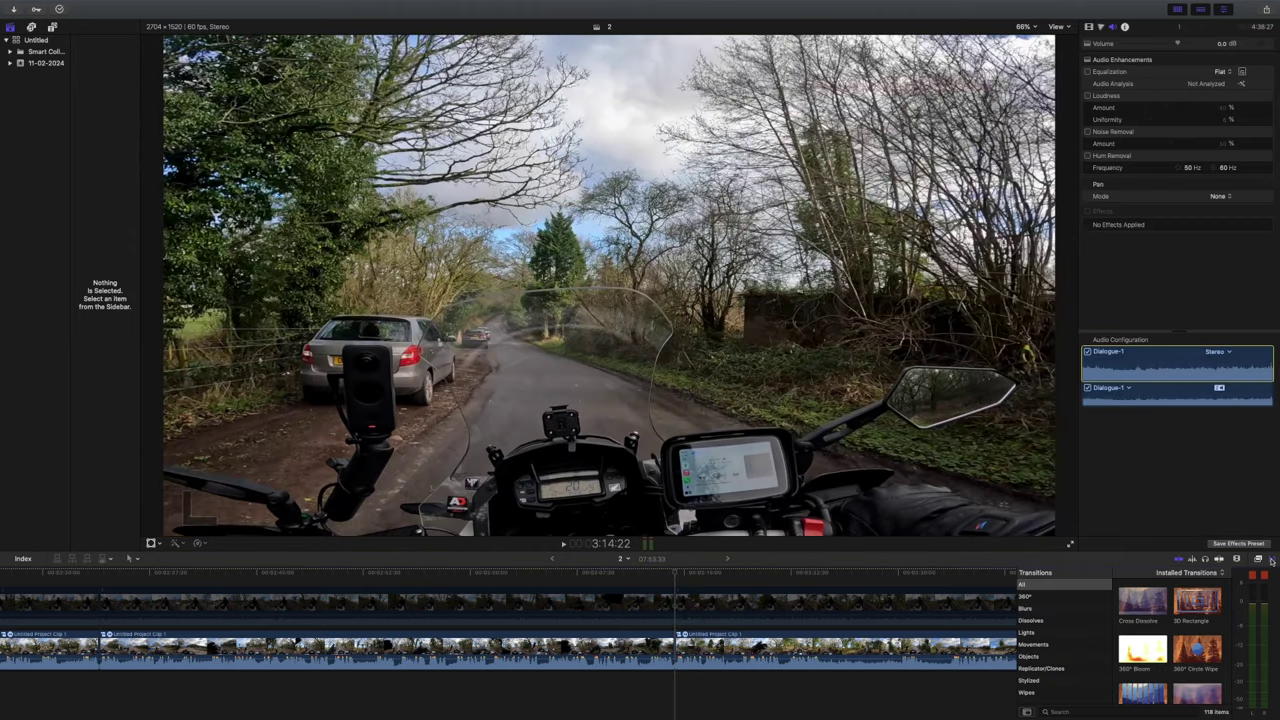
# Step: Add a Cross Dissolve at the 3:14:22 cut and close the Transitions browser
pyautogui.doubleClick(1142, 600)
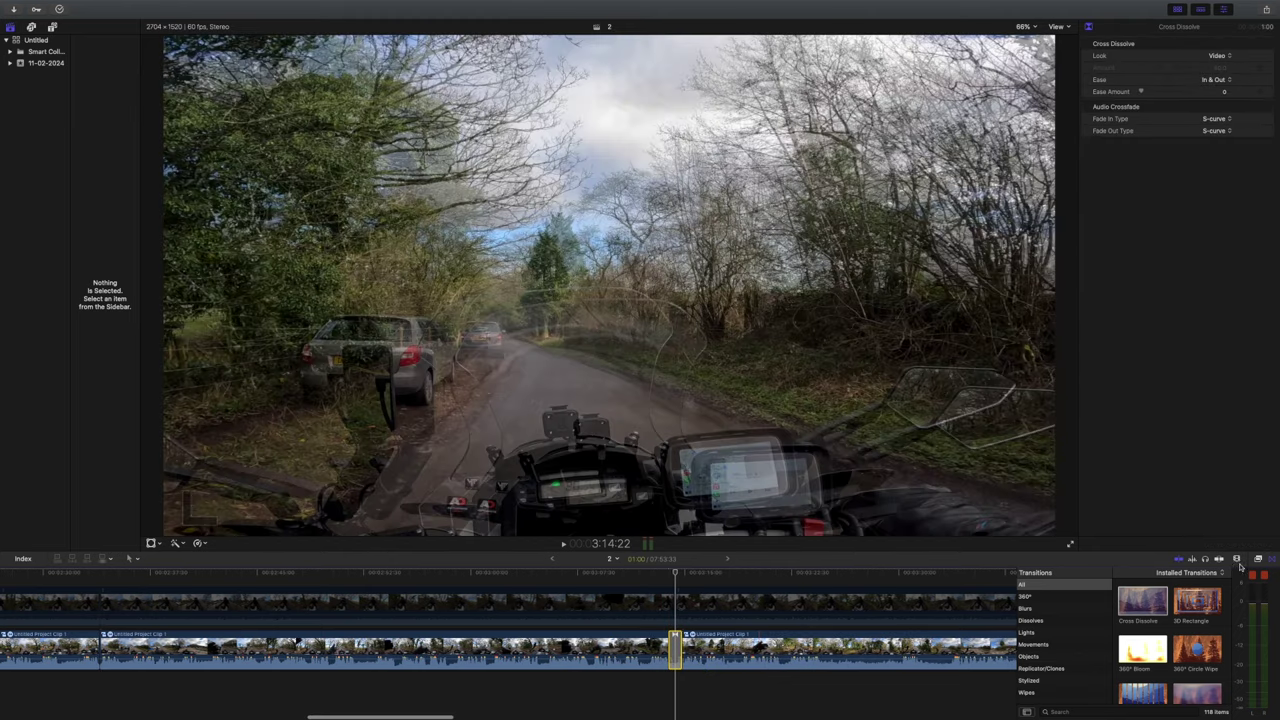
pyautogui.click(1272, 561)
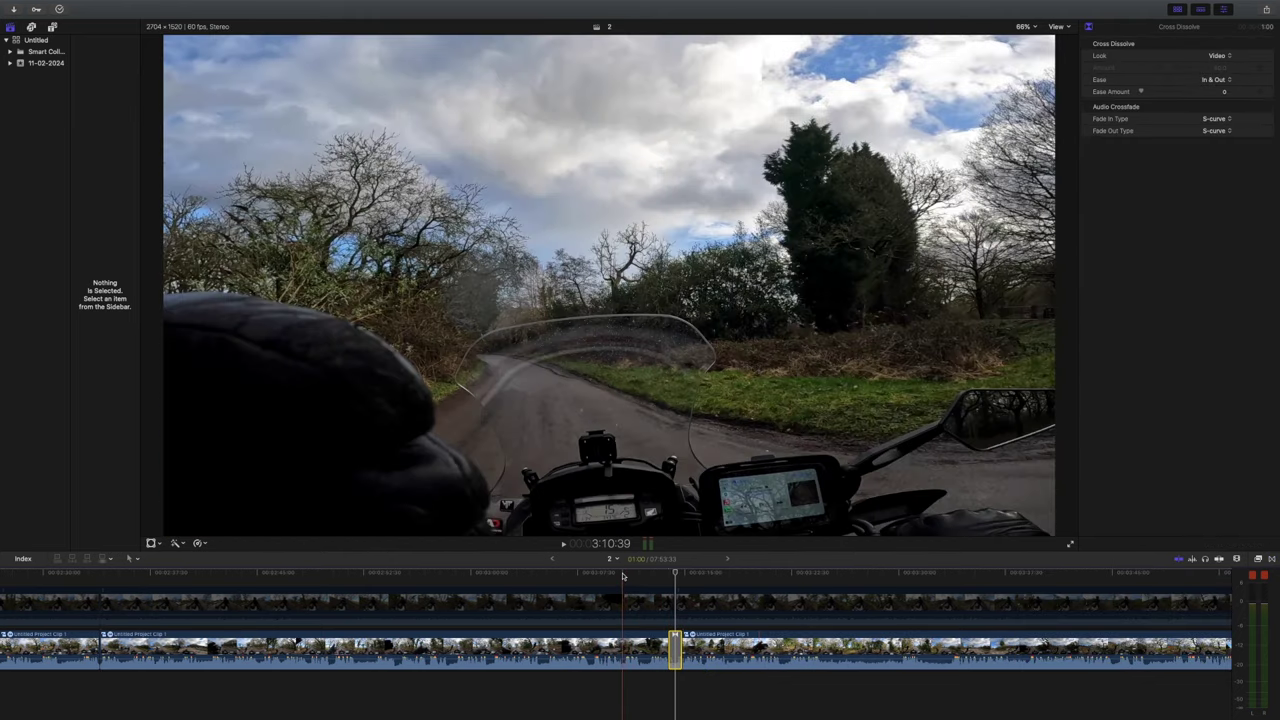
pyautogui.click(623, 576)
# Step: Replay across the dissolve several times to check it, then select the following clip
pyautogui.press('space')
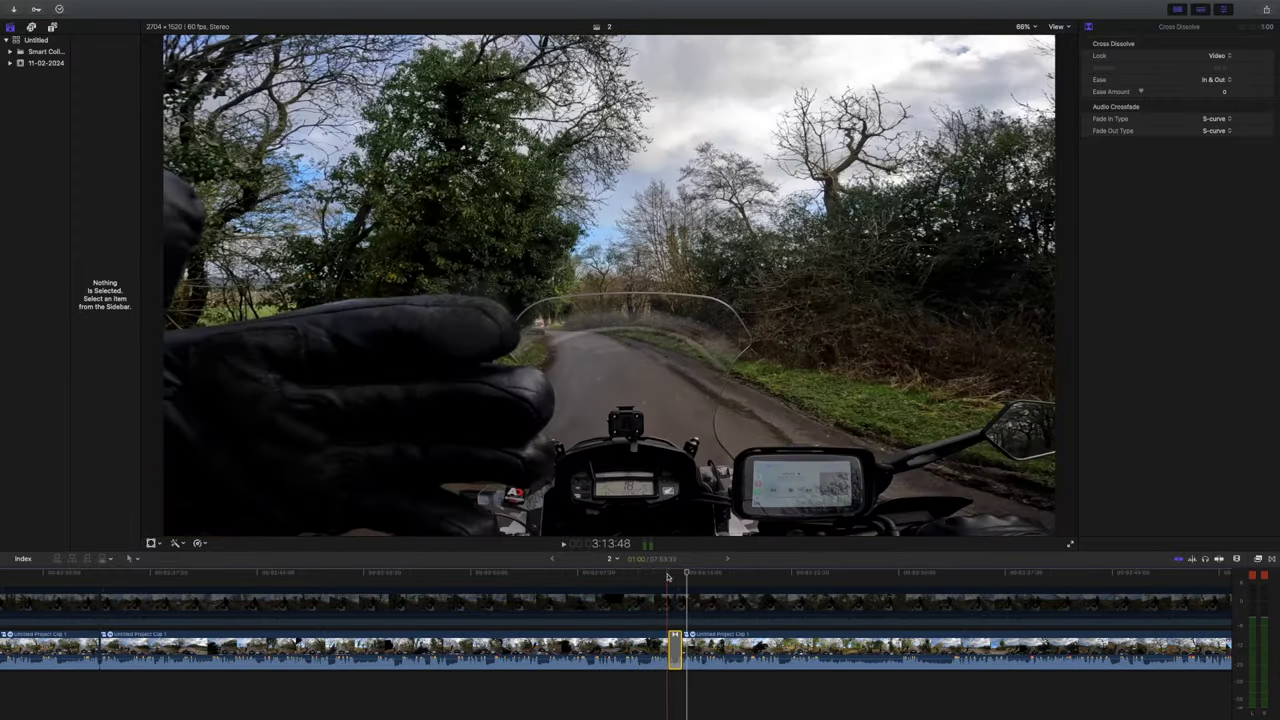
pyautogui.click(667, 576)
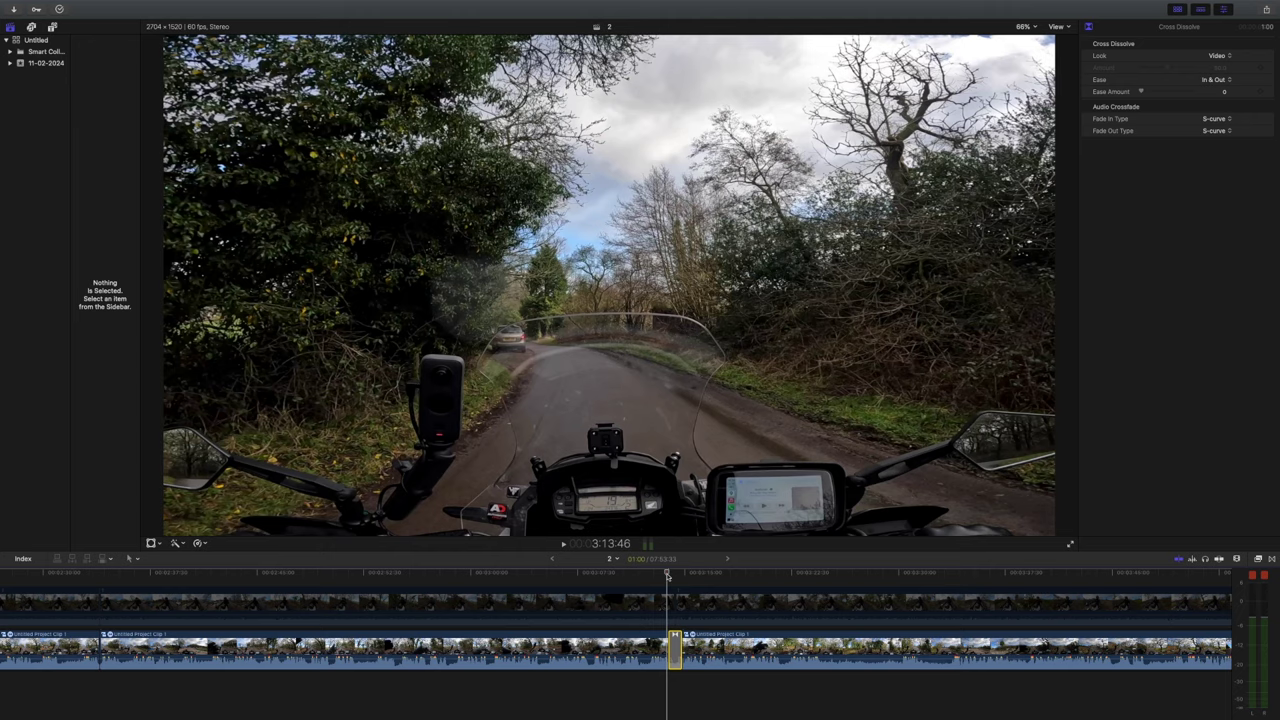
pyautogui.press('space')
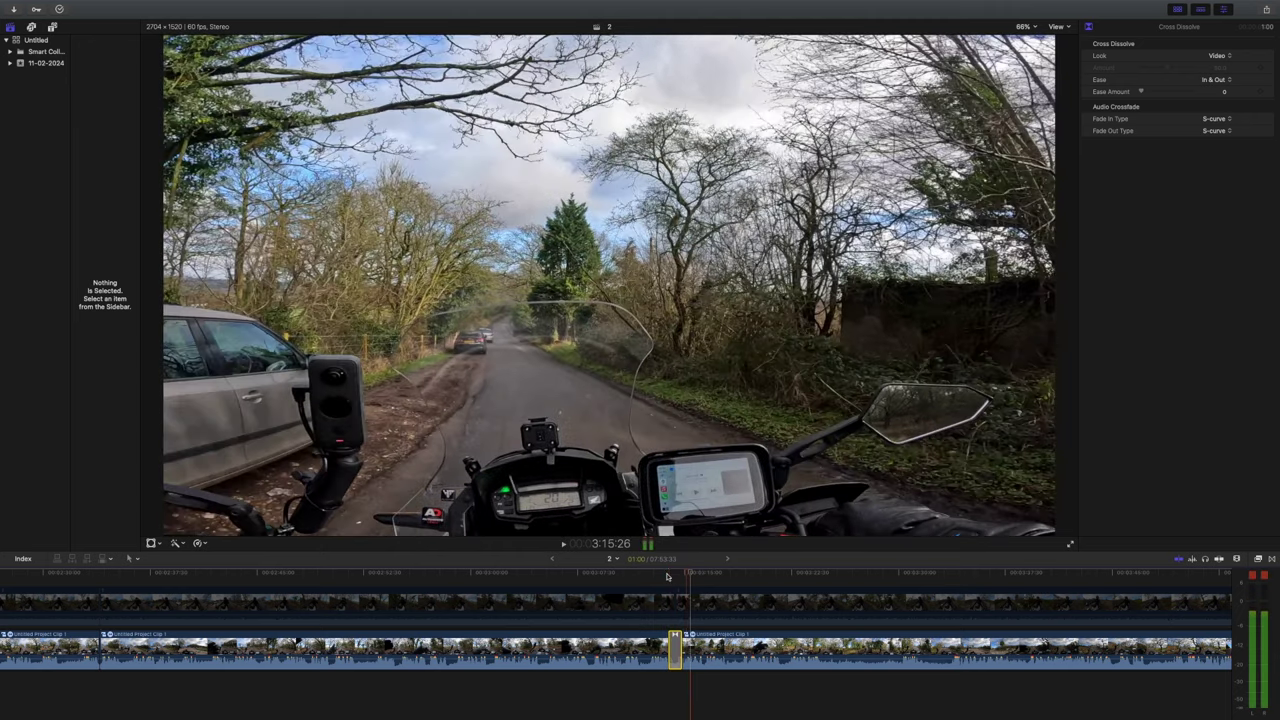
pyautogui.click(669, 577)
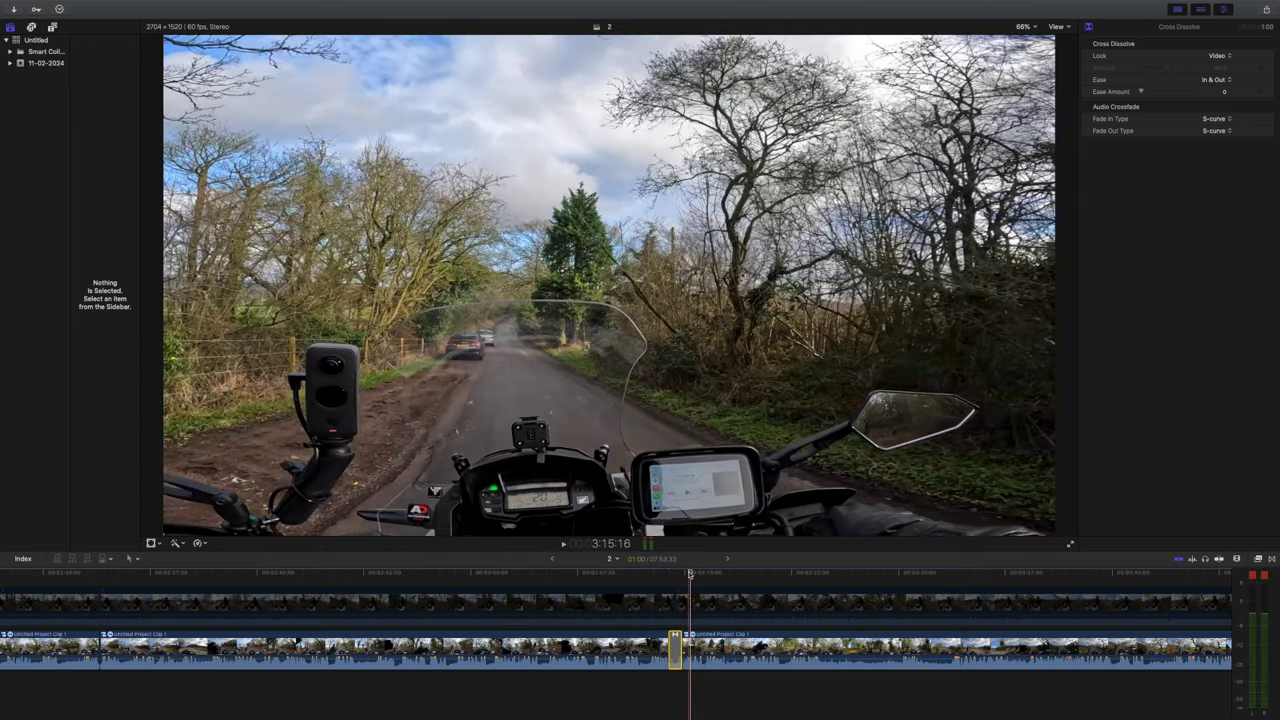
pyautogui.click(667, 577)
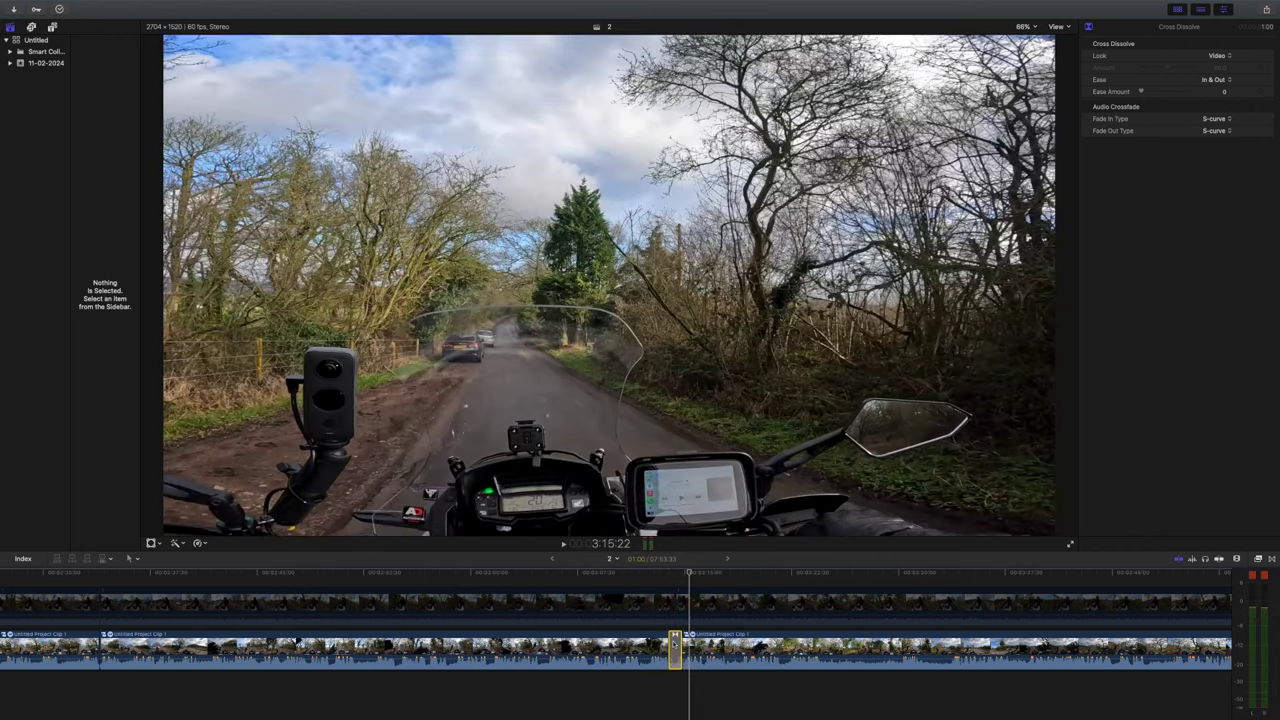
pyautogui.click(673, 647)
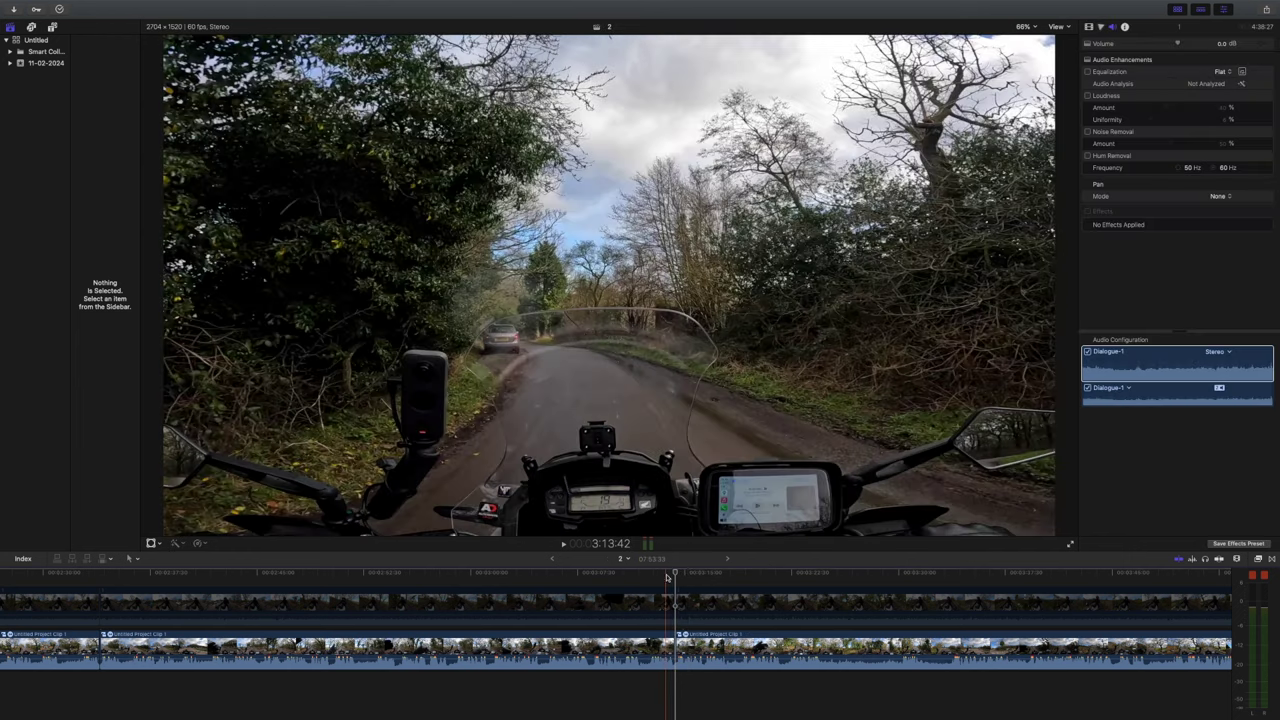
# Step: Play on from before the dissolve and cut the main ride clip at about 3:25
pyautogui.click(667, 577)
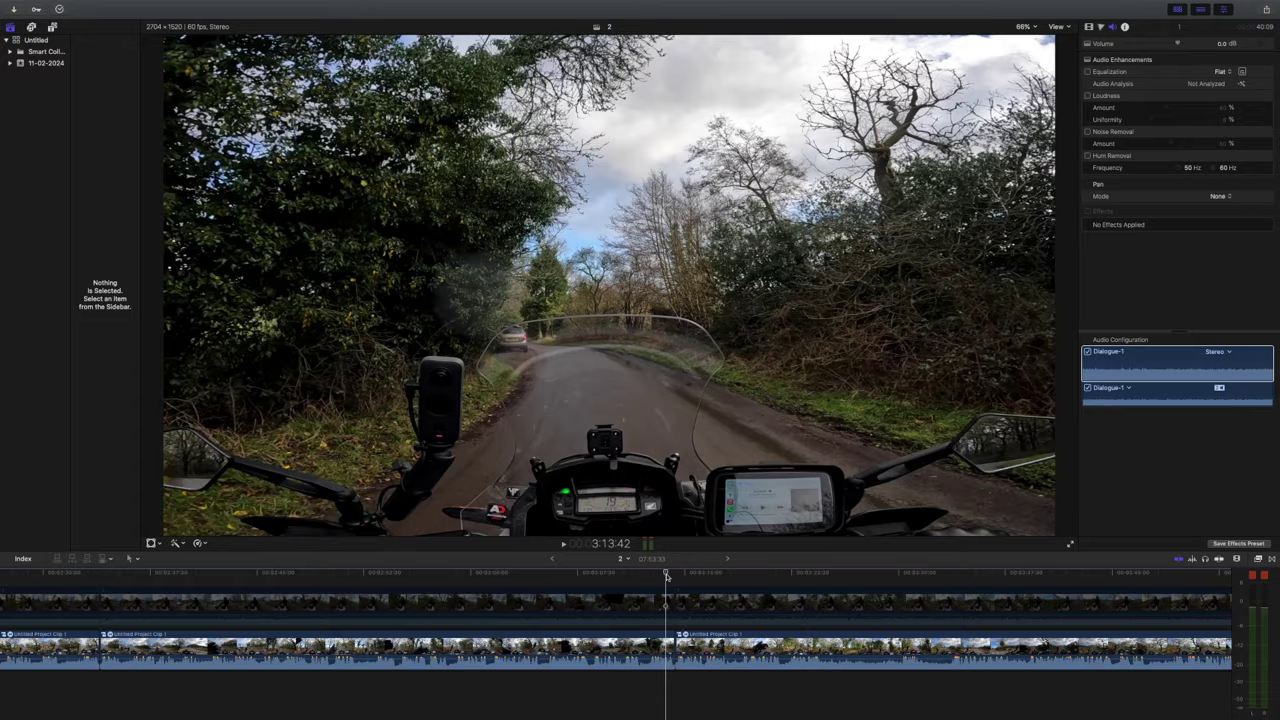
pyautogui.press('space')
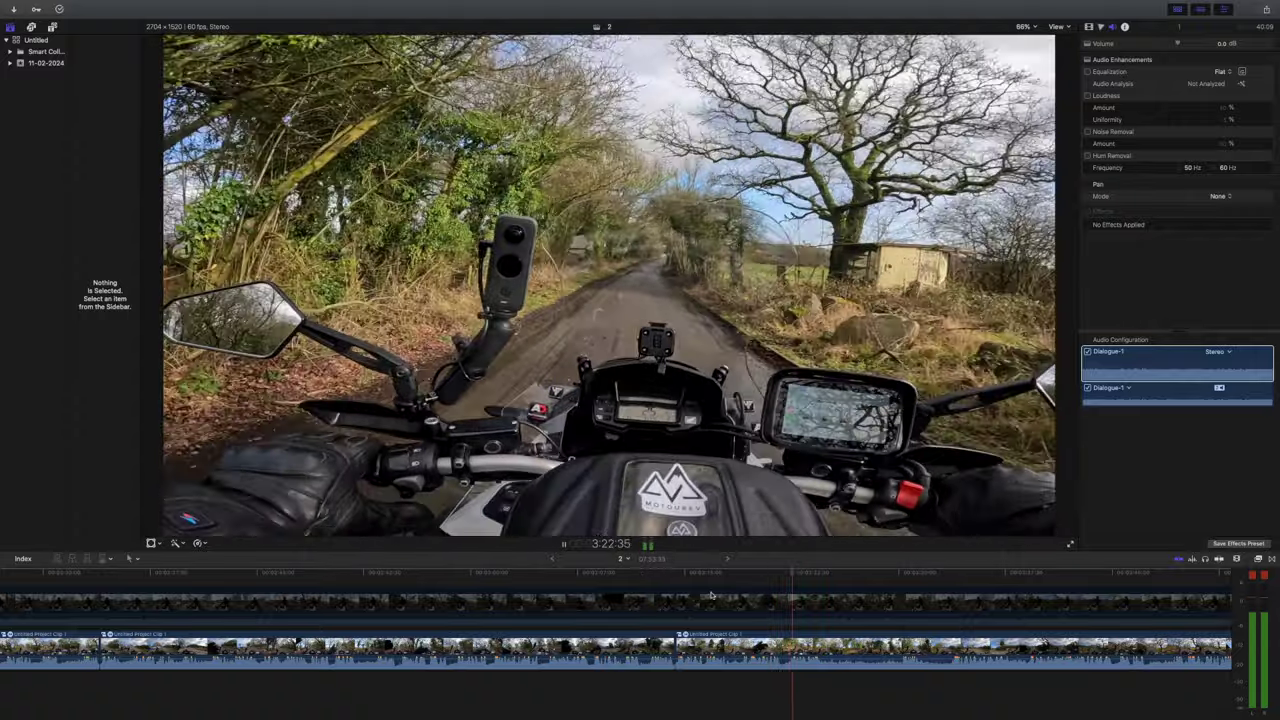
pyautogui.hscroll(1, 782, 611)
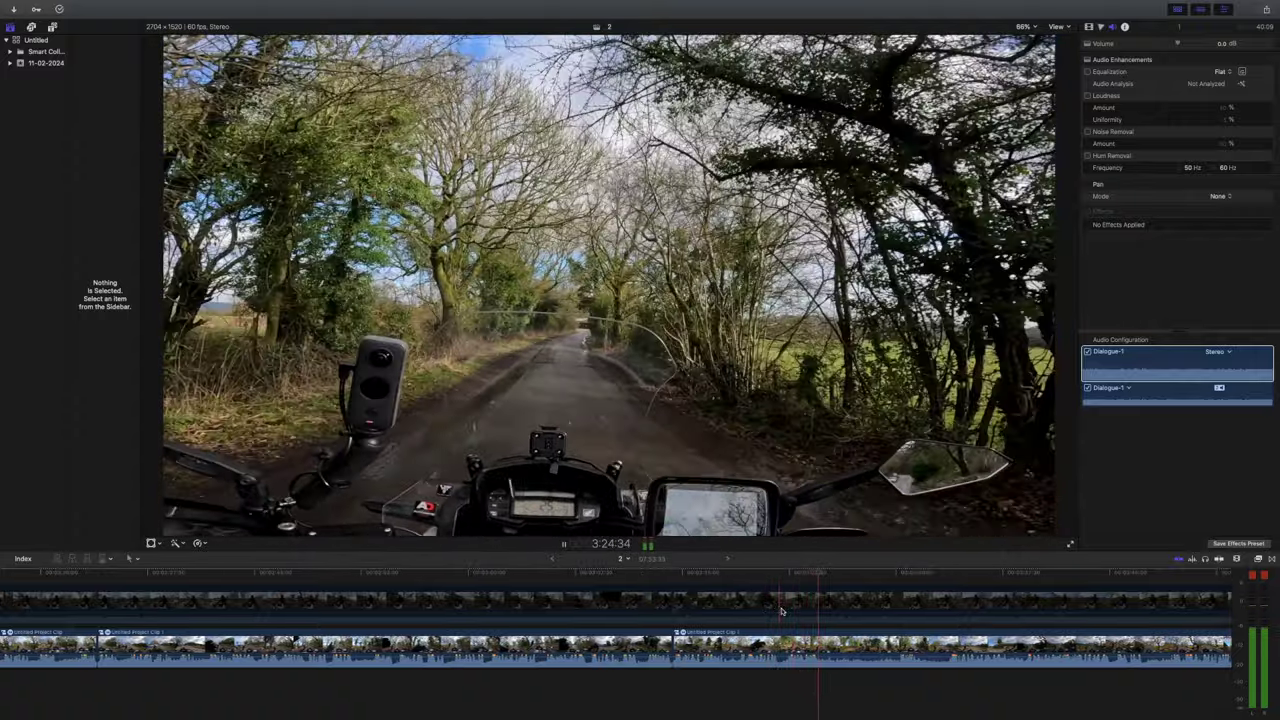
pyautogui.click(824, 574)
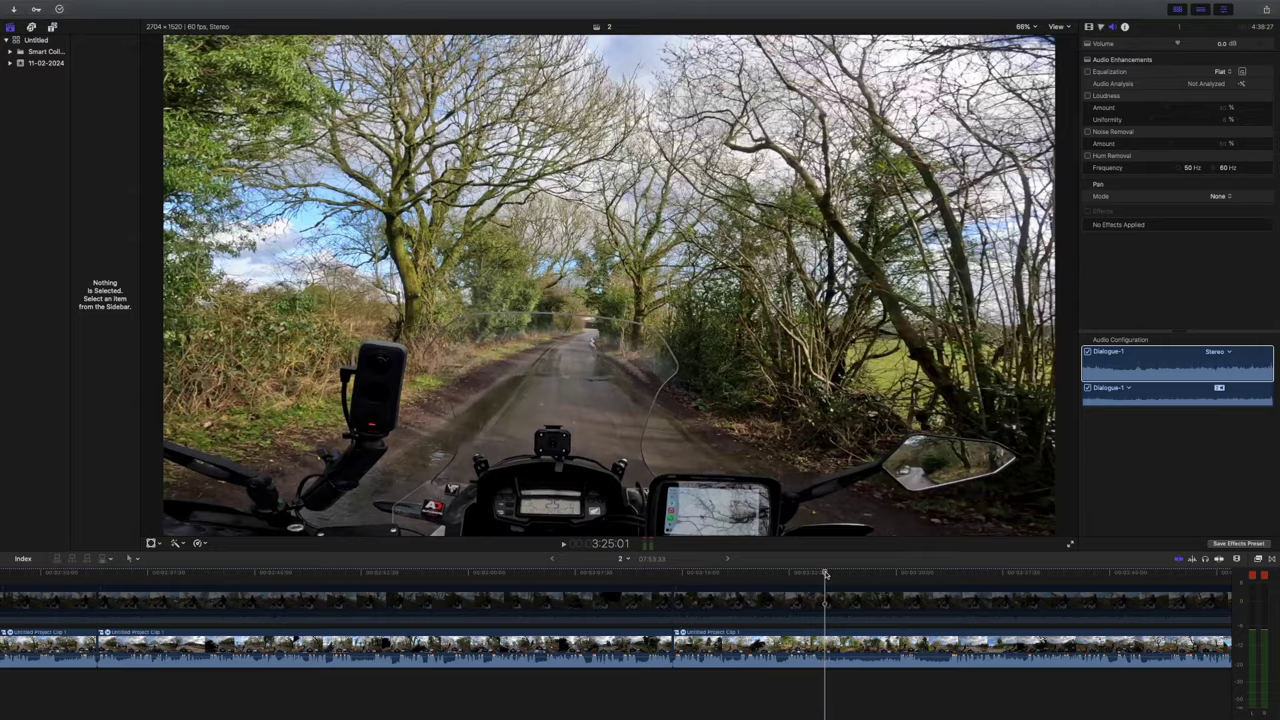
pyautogui.press('space')
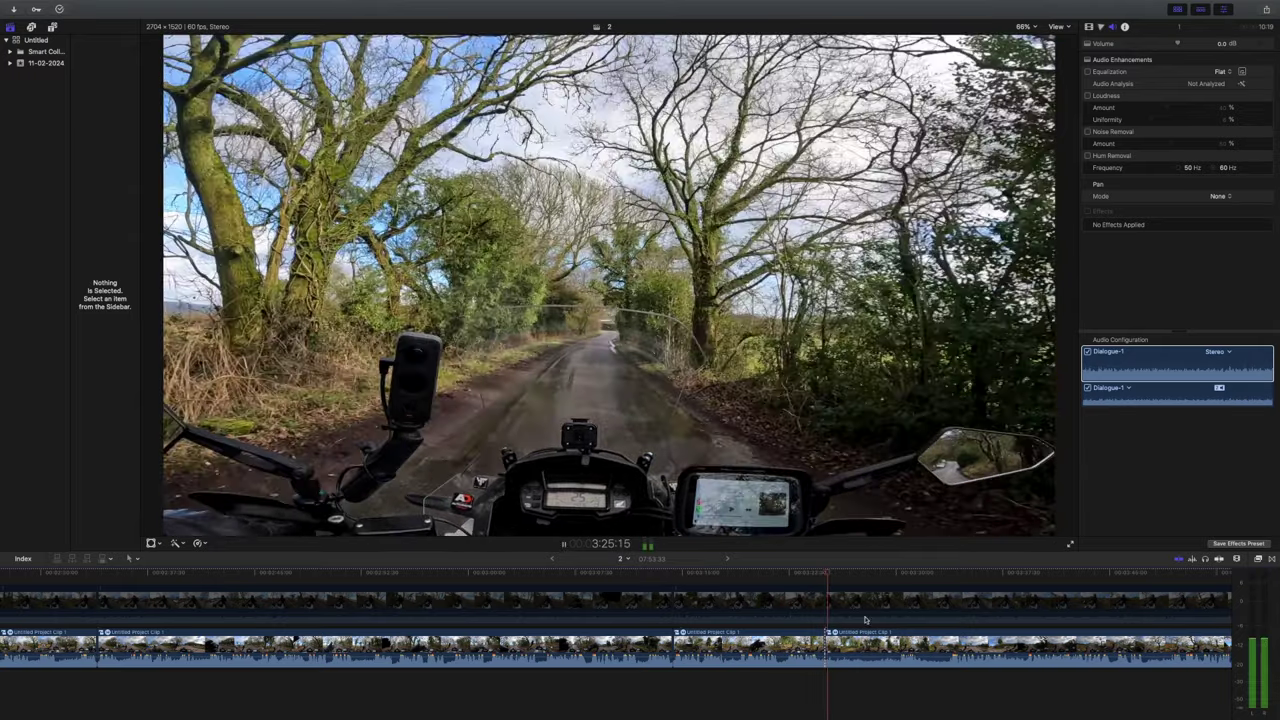
pyautogui.hscroll(2, 865, 620)
pyautogui.hscroll(3, 865, 620)
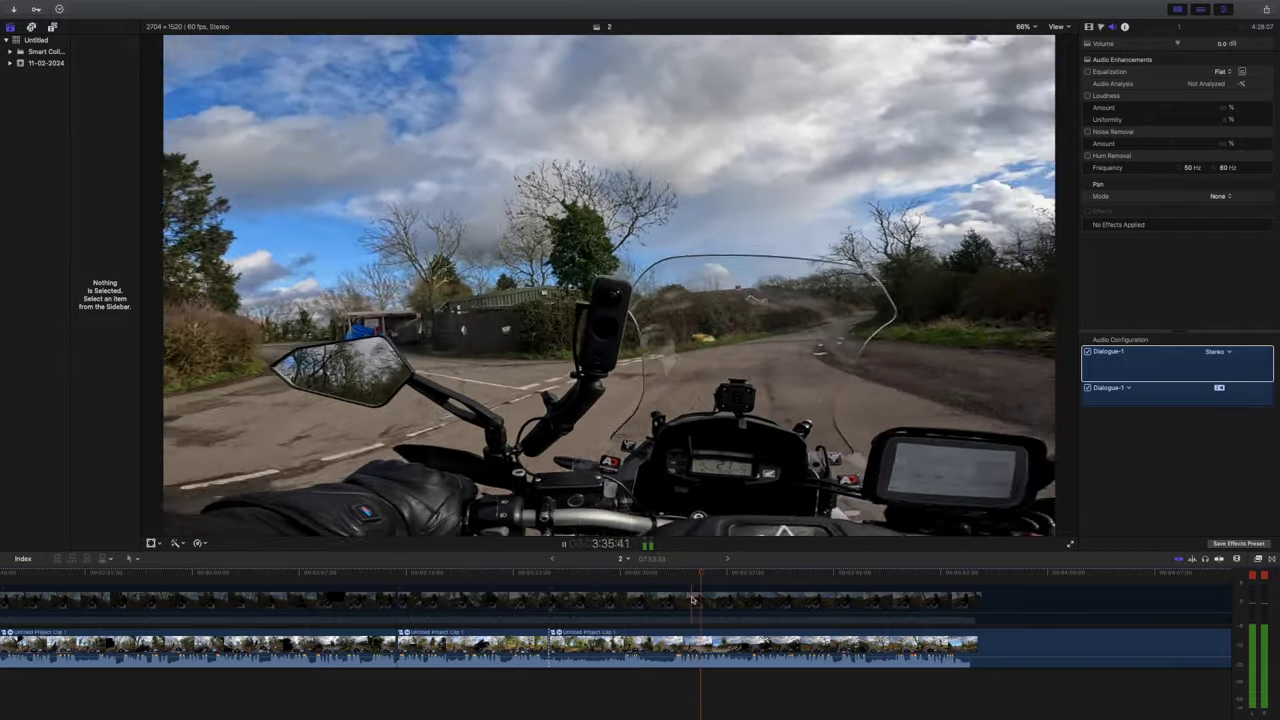
# Step: Blade at 3:33:39, delete the stretch back to the 3:25 cut, and replay the join
pyautogui.click(672, 583)
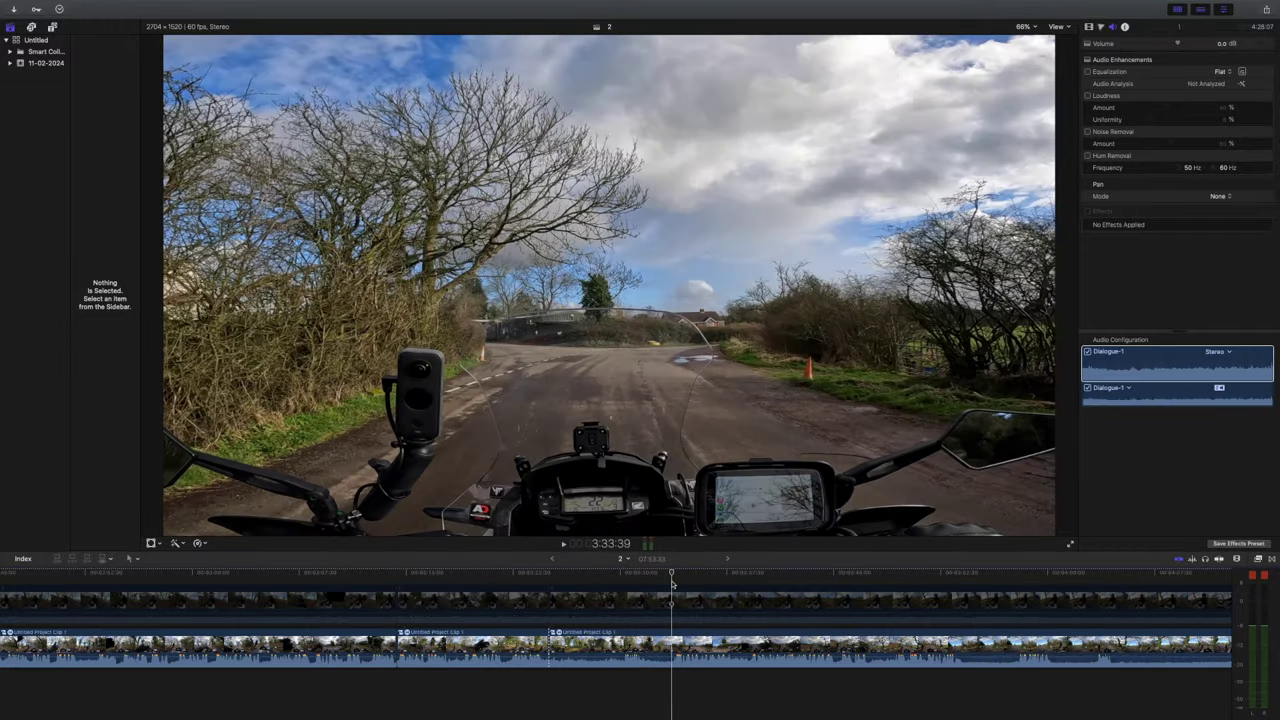
pyautogui.press('super+b')
pyautogui.click(630, 648)
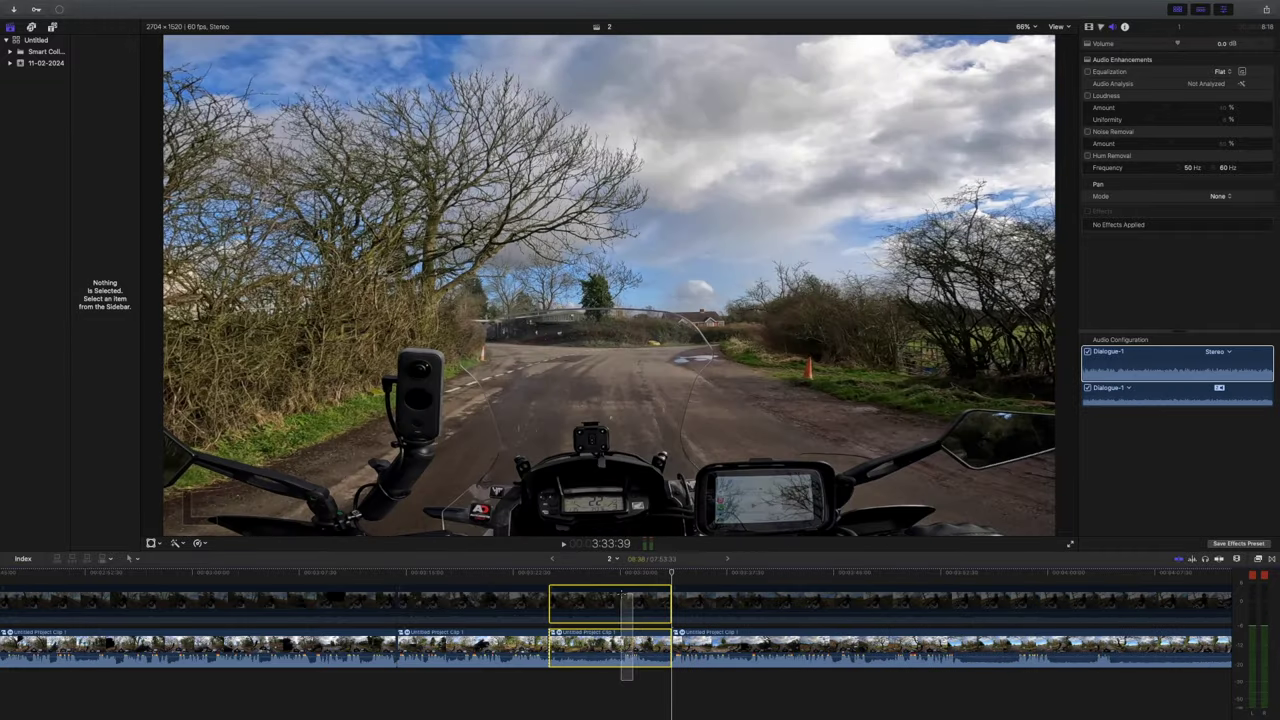
pyautogui.press('Delete')
pyautogui.press('super+4')
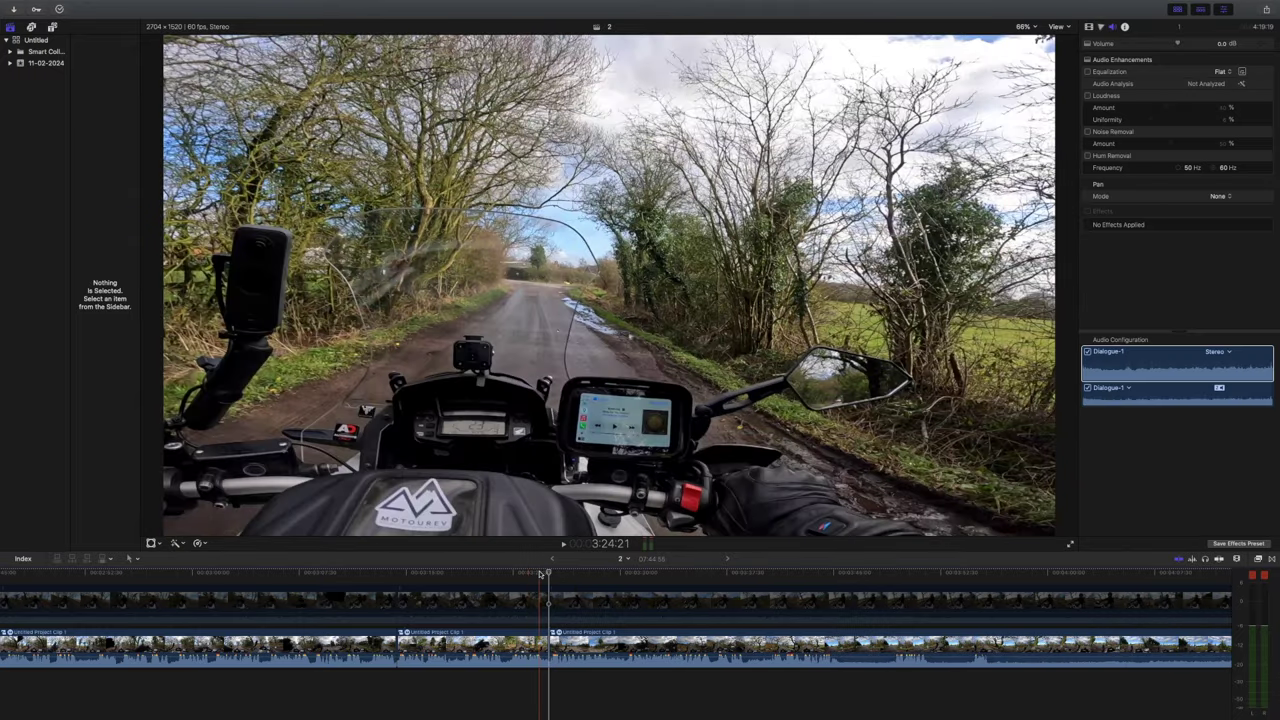
pyautogui.click(540, 573)
pyautogui.press('space')
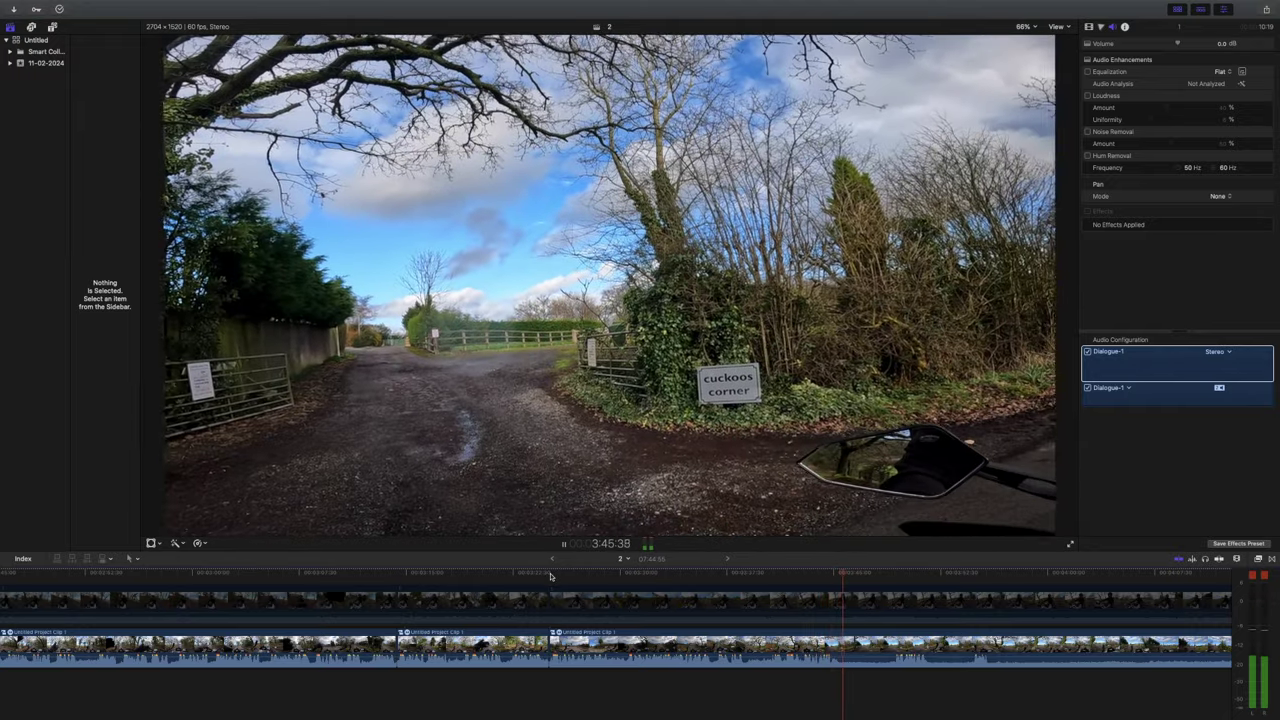
pyautogui.press('space')
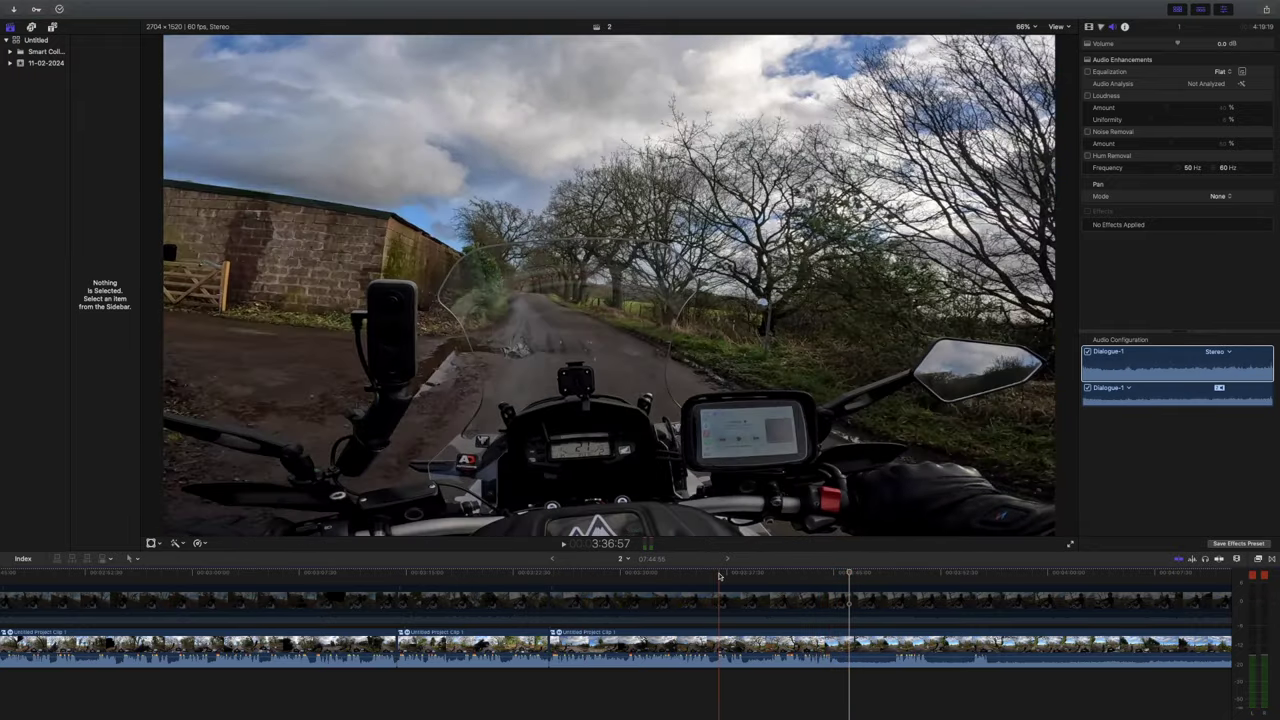
pyautogui.click(719, 577)
pyautogui.press('space')
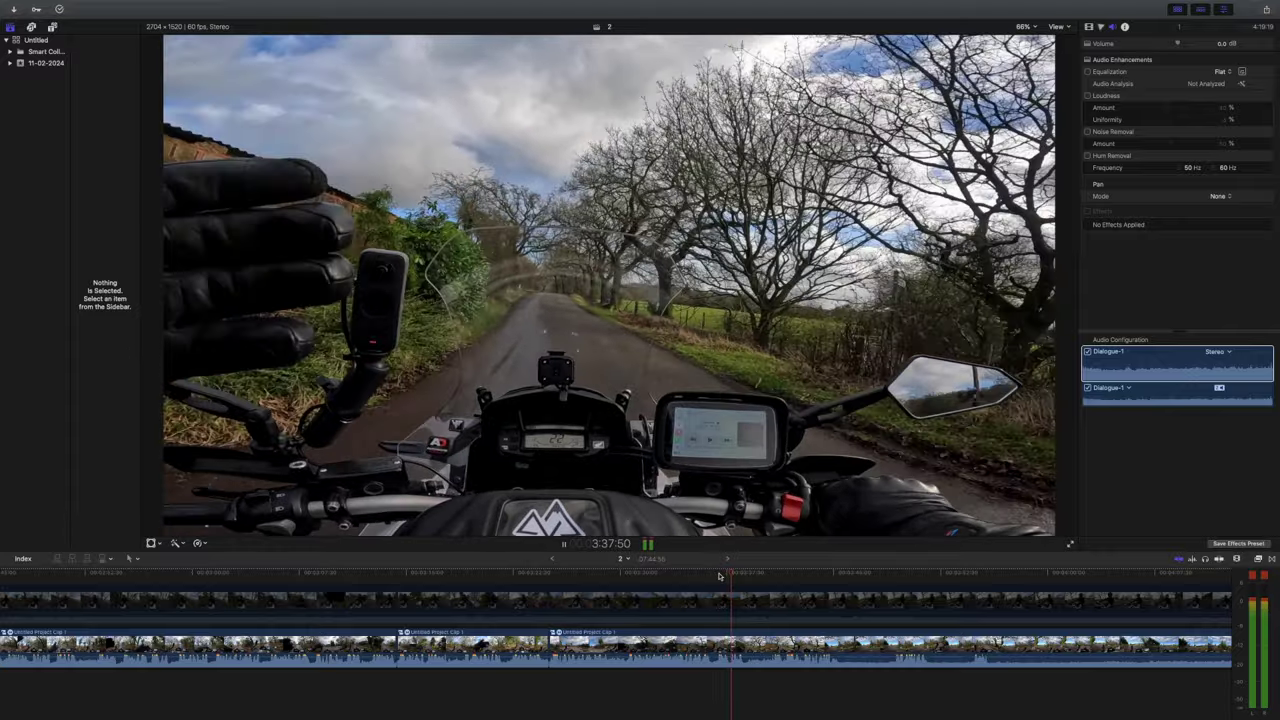
pyautogui.press('space')
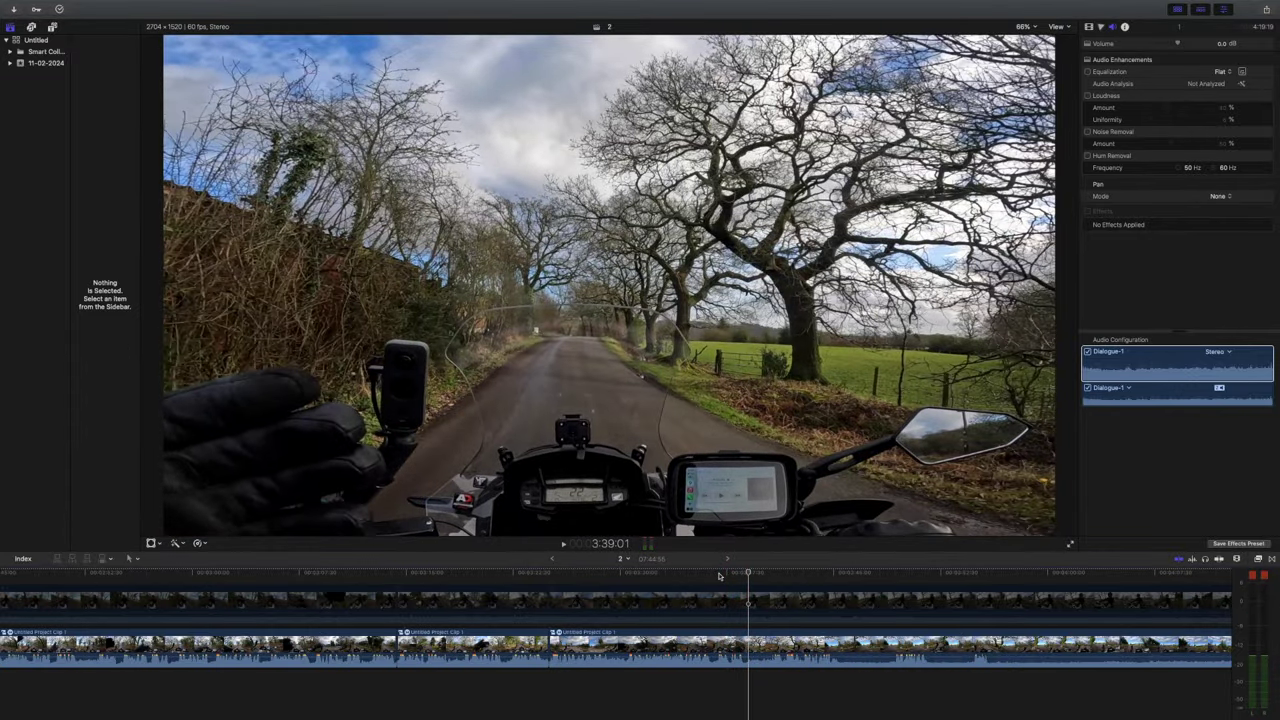
pyautogui.press('super+b')
pyautogui.press('space')
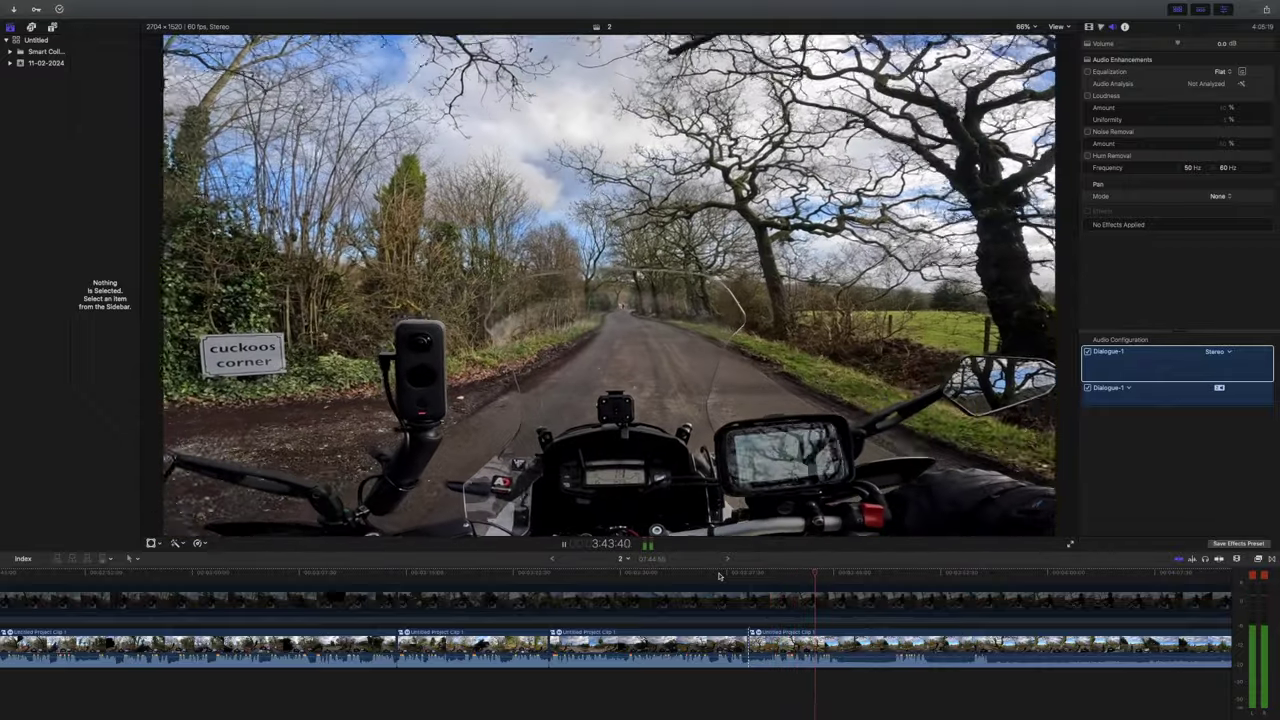
pyautogui.press('space')
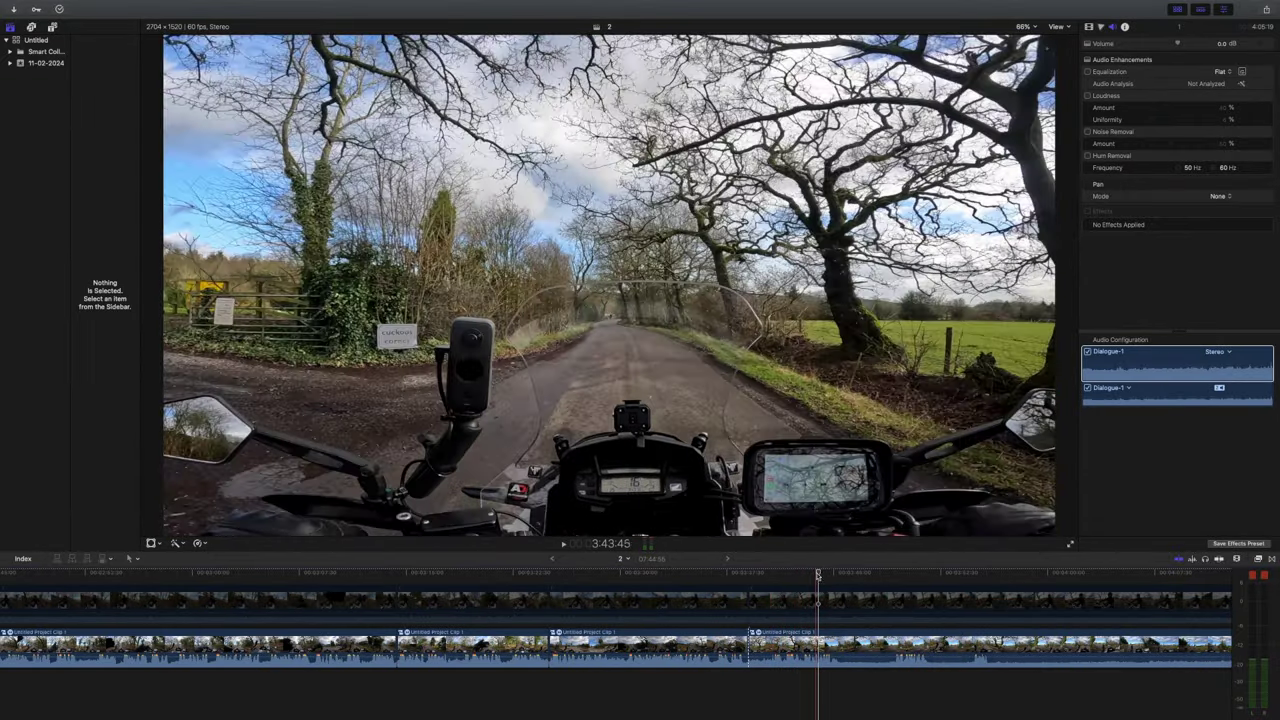
pyautogui.moveTo(818, 576); pyautogui.dragTo(887, 578)
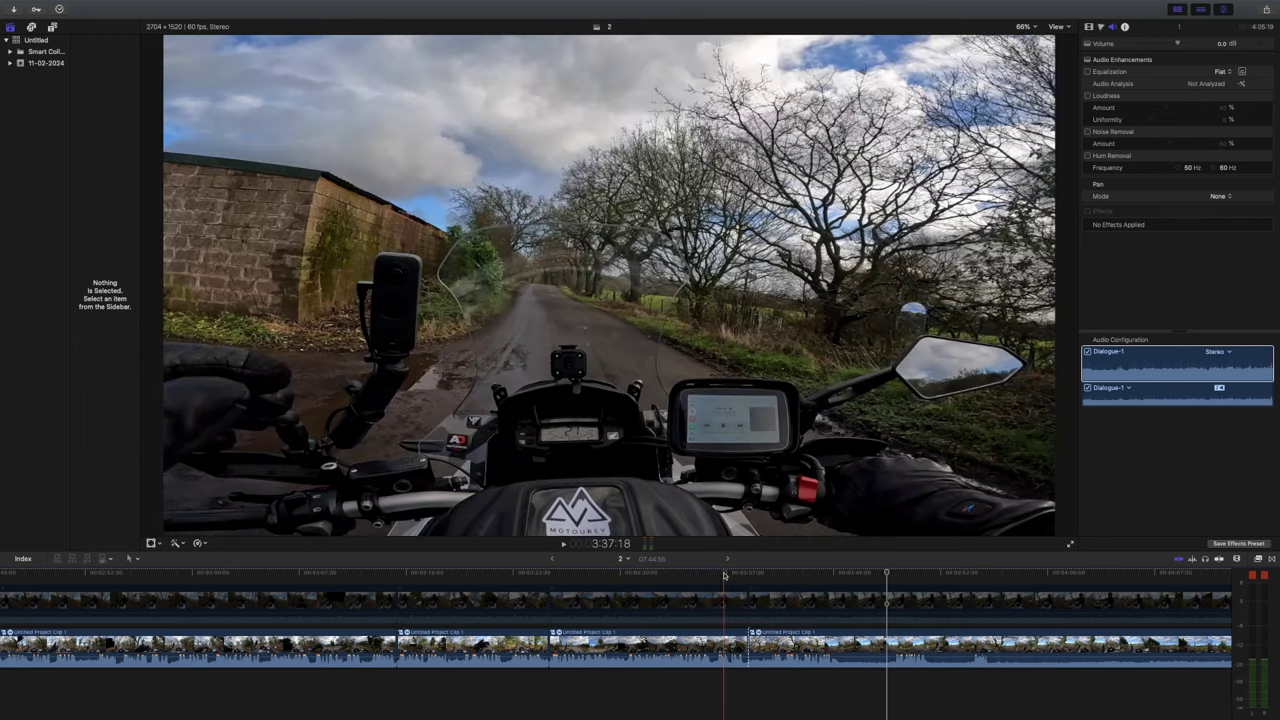
pyautogui.moveTo(724, 576); pyautogui.dragTo(754, 573)
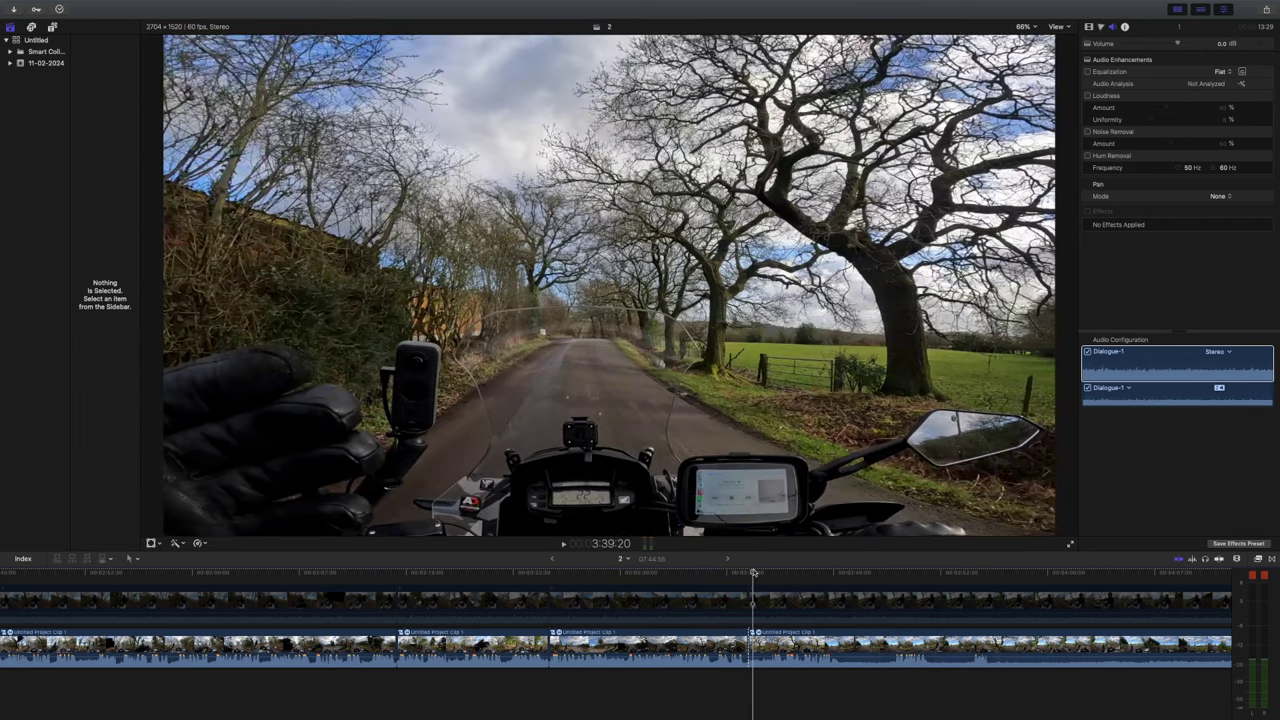
pyautogui.hscroll(10, 767, 648)
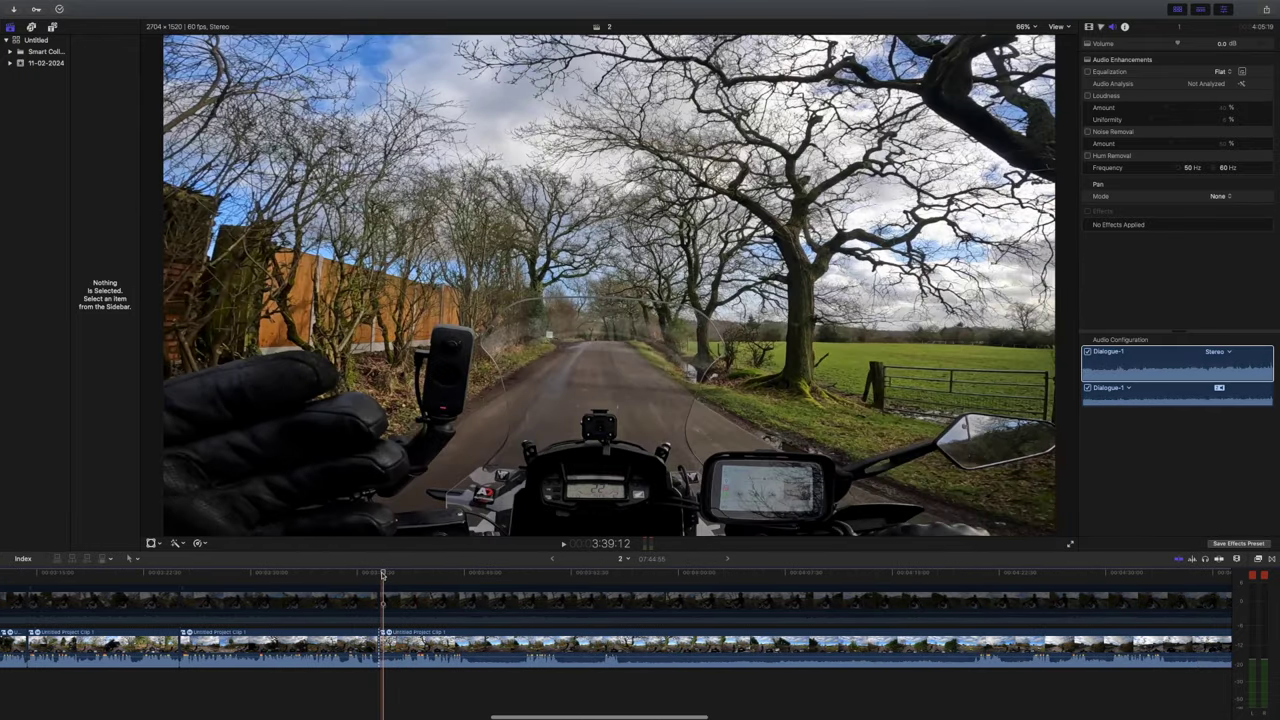
pyautogui.moveTo(383, 575); pyautogui.dragTo(829, 574)
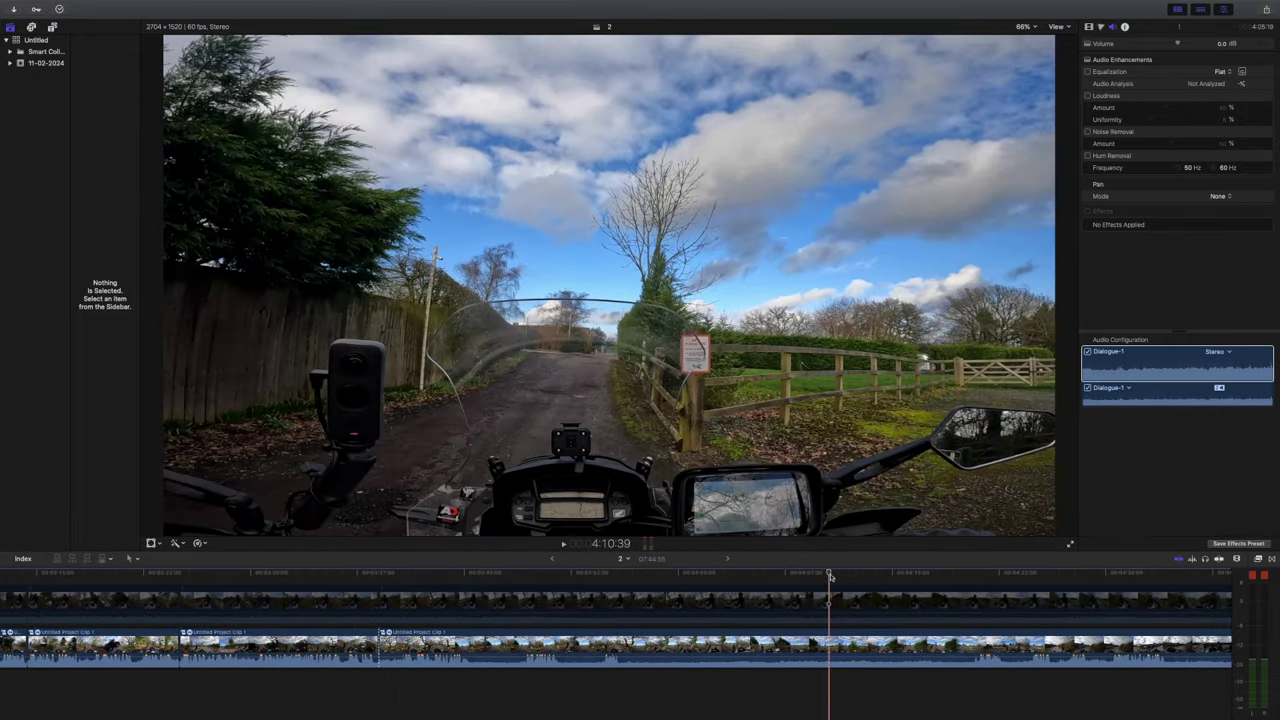
# Step: Play ahead to about 4:59, blade the ride clip there and select the piece to its left
pyautogui.press('space')
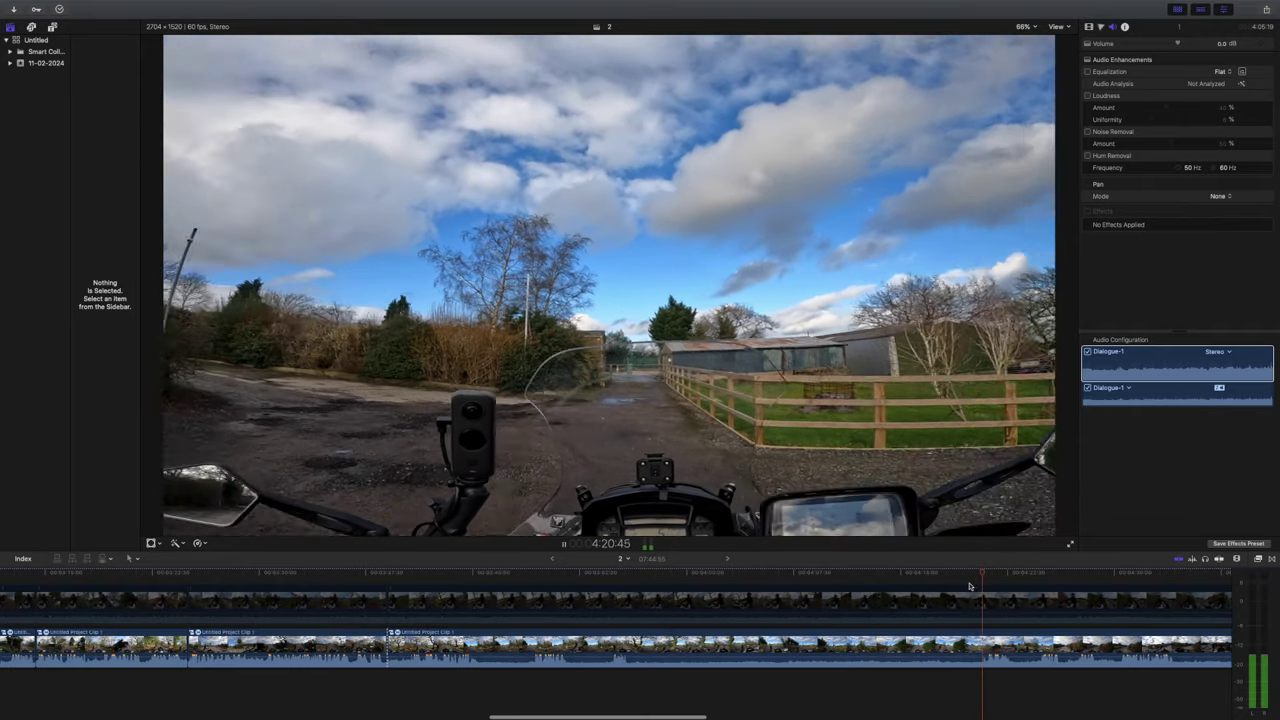
pyautogui.hscroll(5, 900, 600)
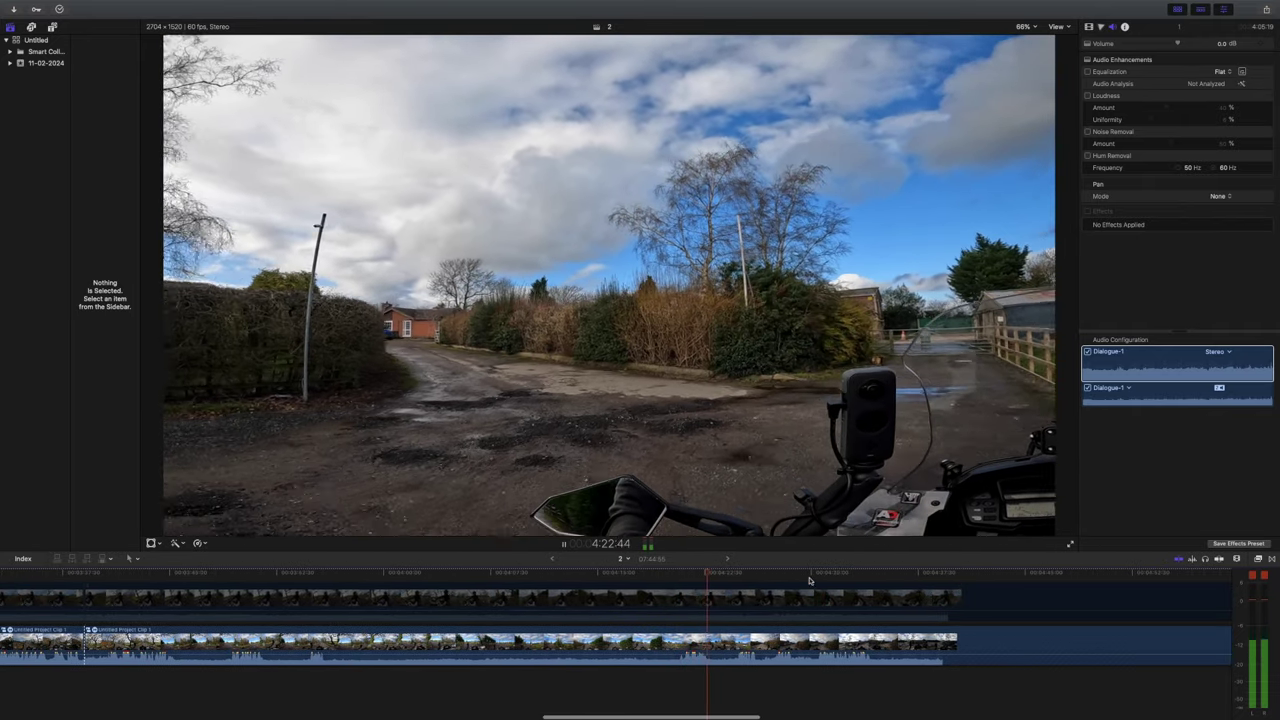
pyautogui.press('space')
pyautogui.press('space')
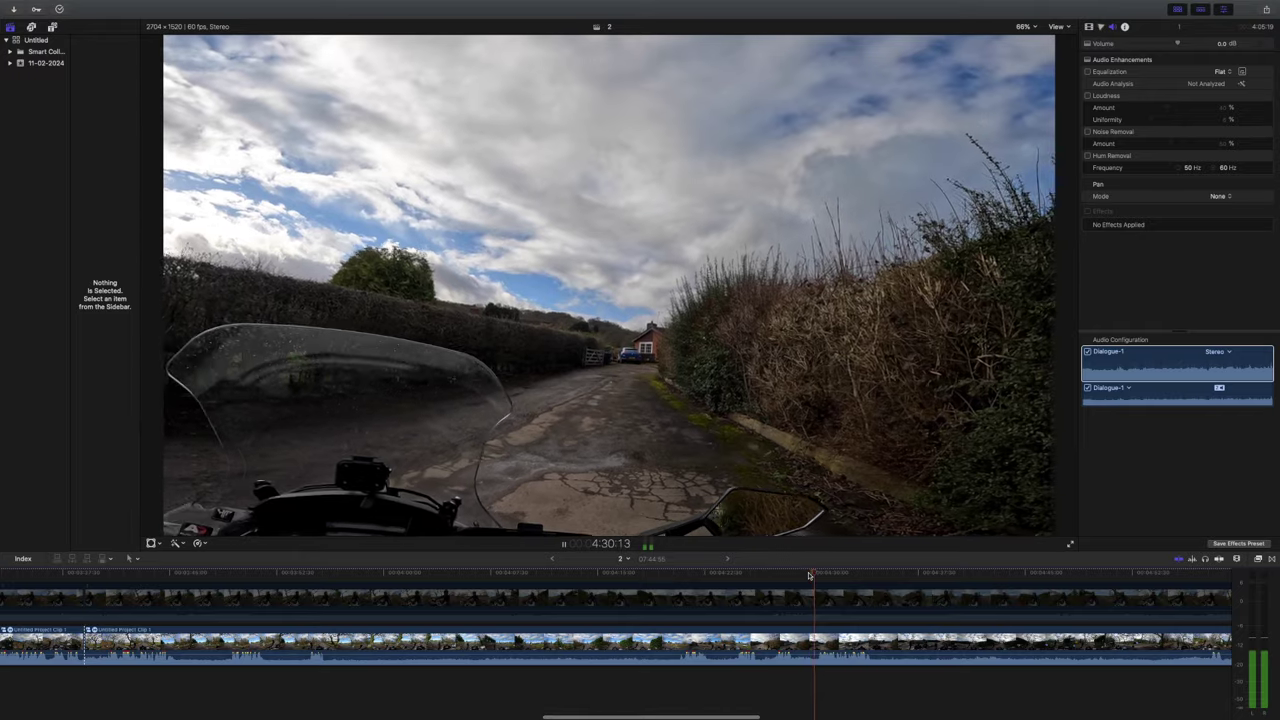
pyautogui.hscroll(4, 875, 593)
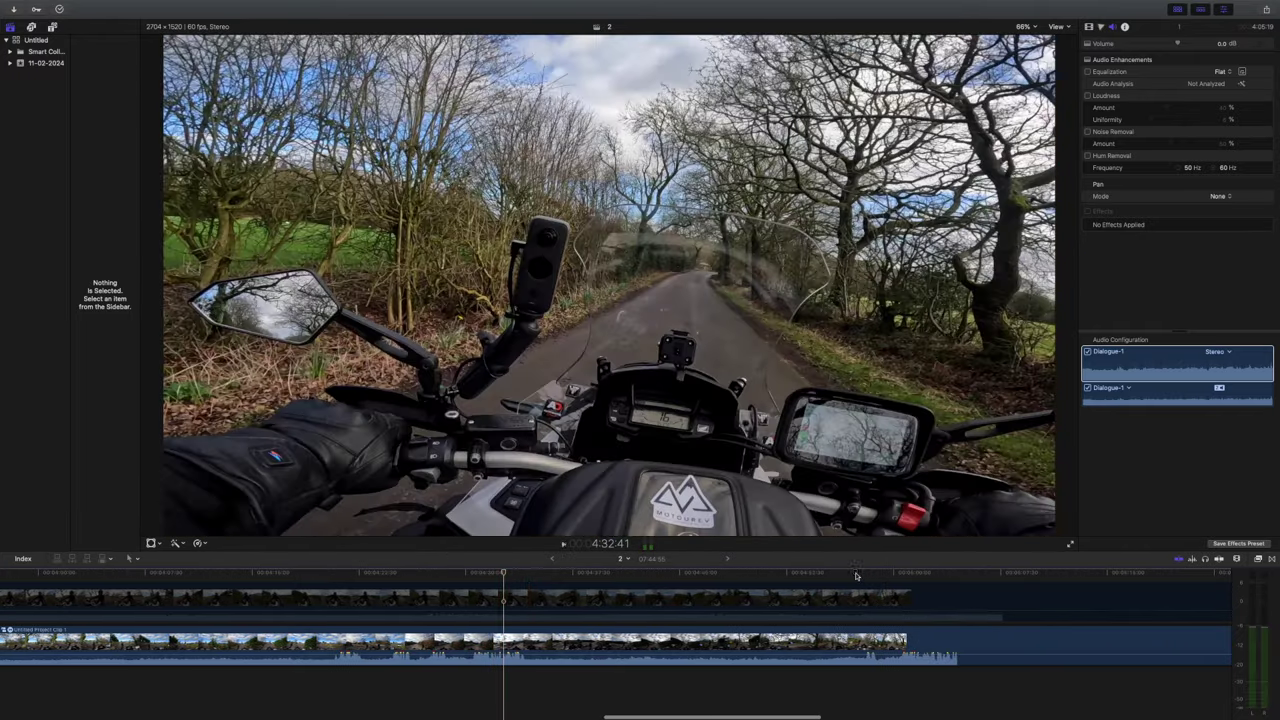
pyautogui.click(855, 575)
pyautogui.press('space')
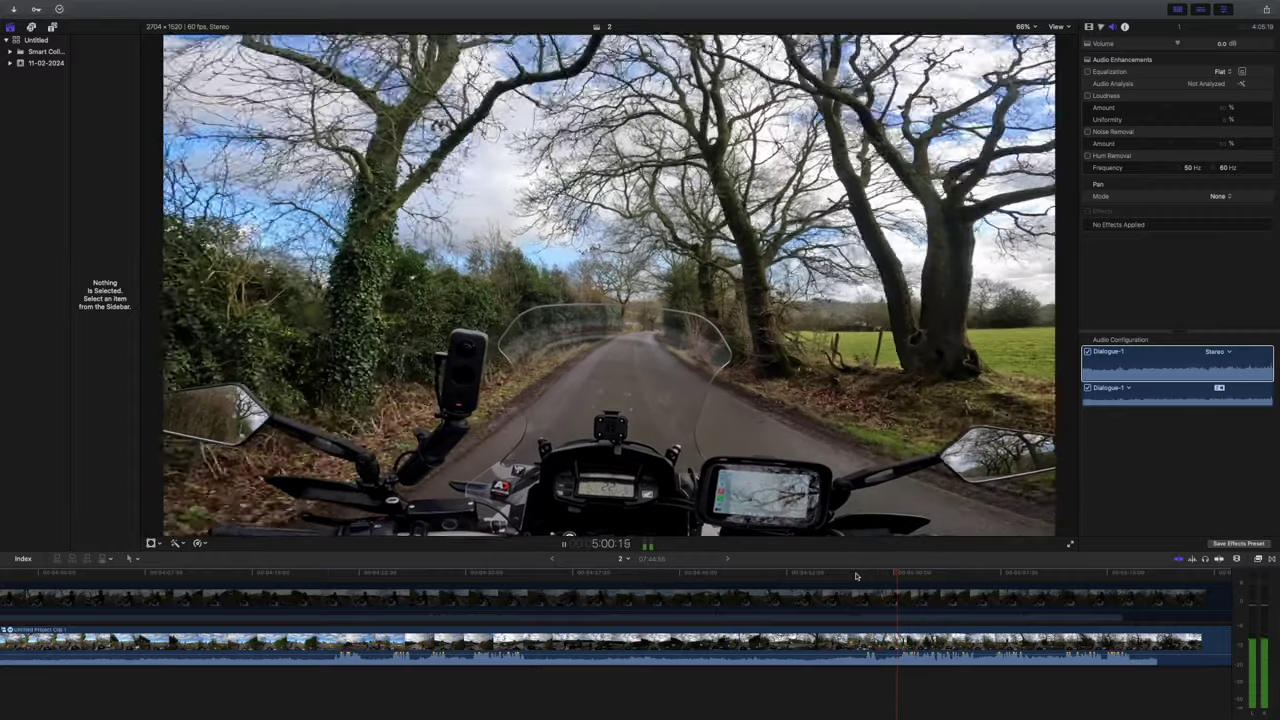
pyautogui.press('space')
pyautogui.press('super+b')
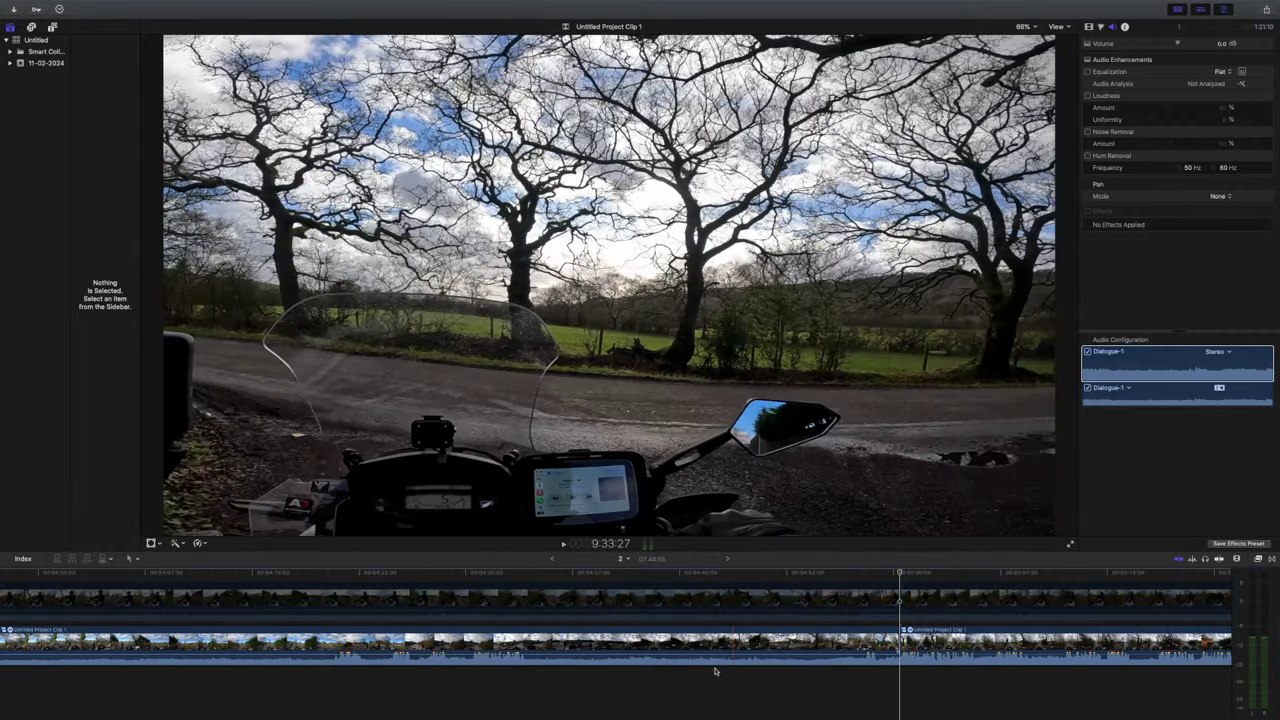
pyautogui.click(708, 604)
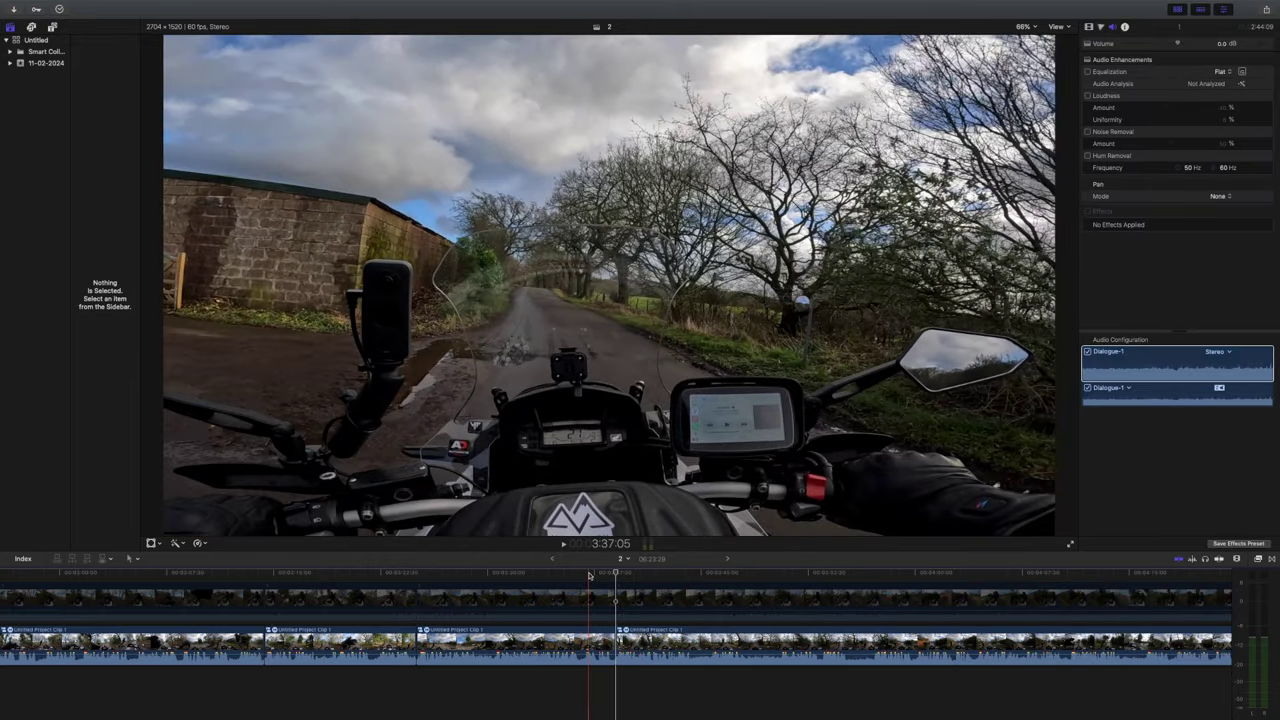
# Step: Replay the ride from about 3:36 to locate the short bladed piece near 3:38
pyautogui.click(589, 575)
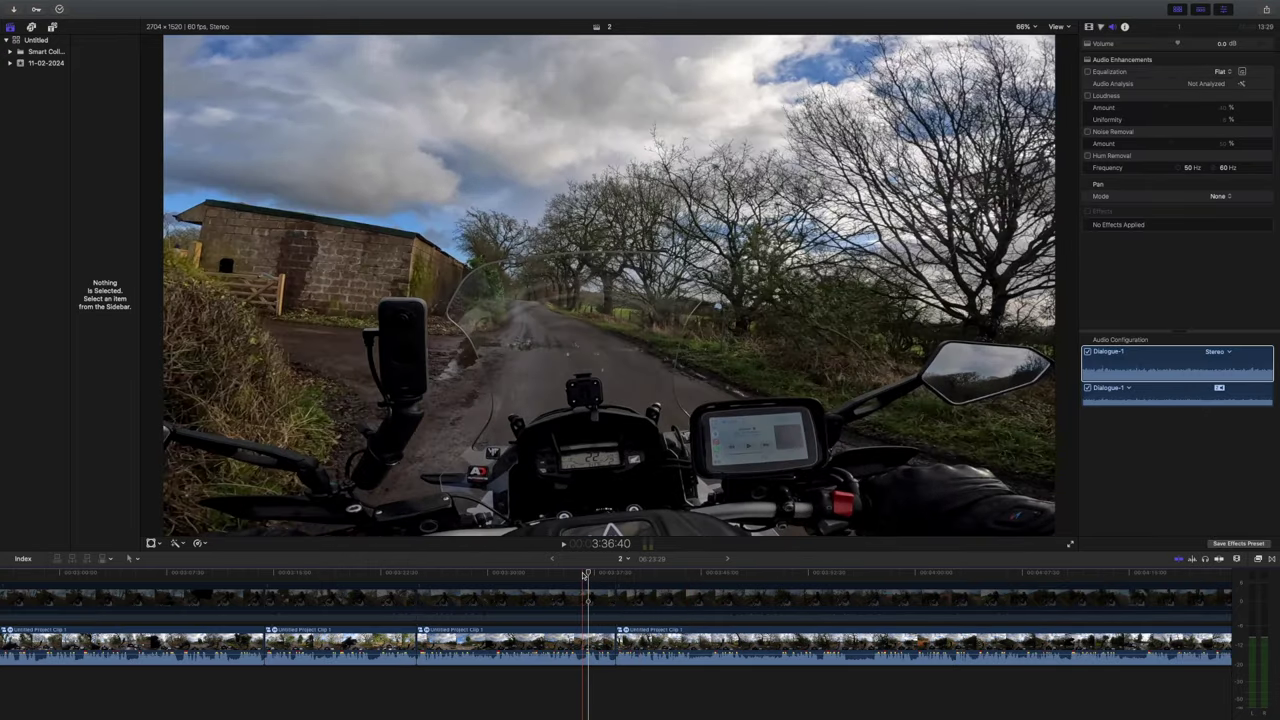
pyautogui.press('space')
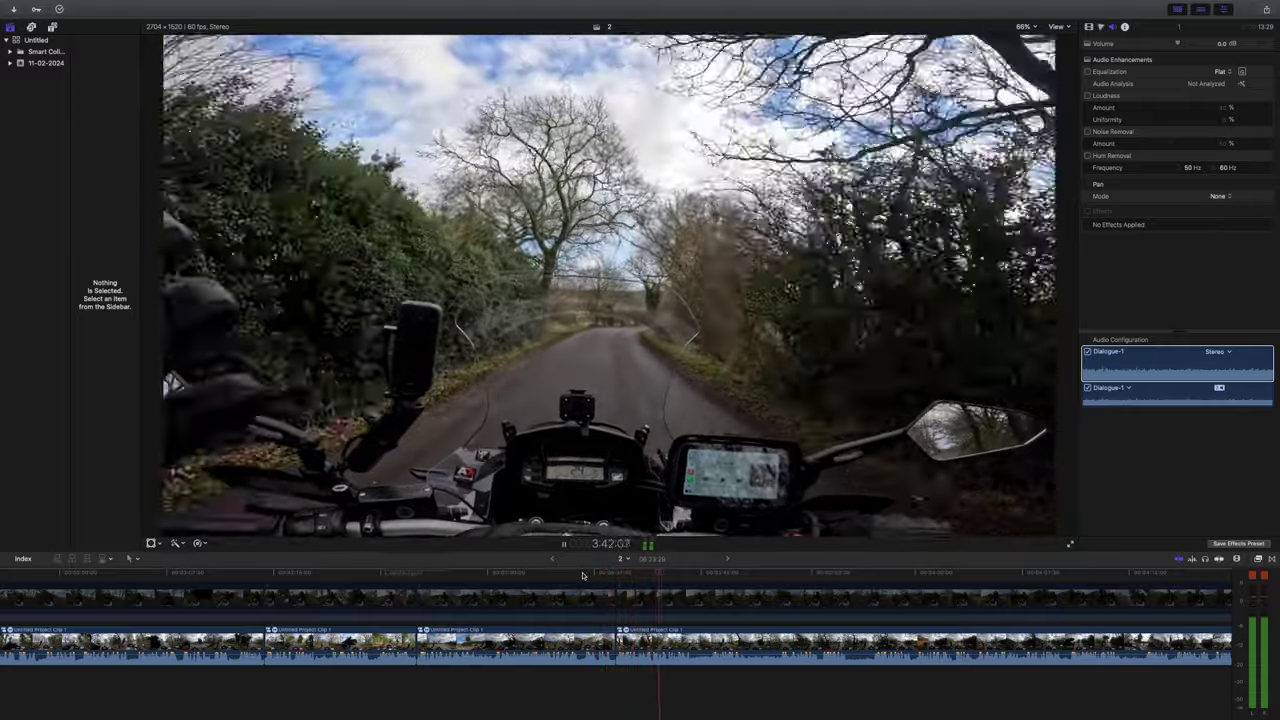
pyautogui.press('space')
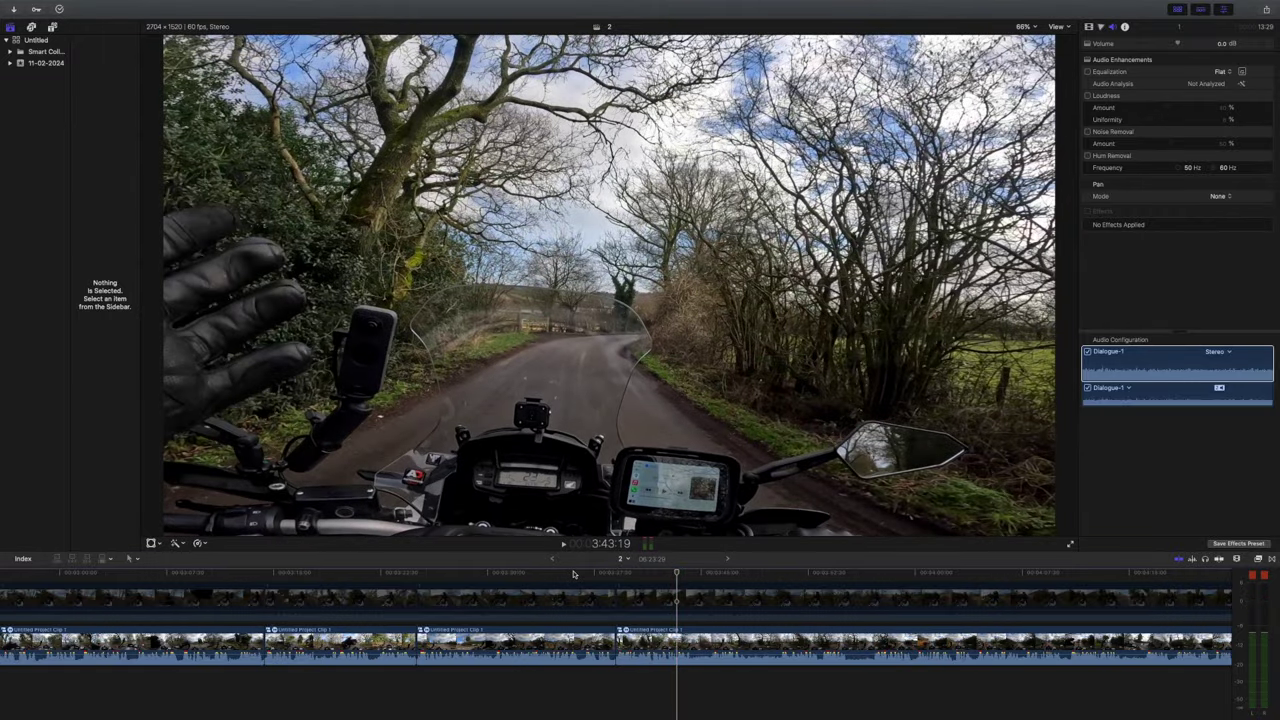
pyautogui.press('space')
pyautogui.click(574, 573)
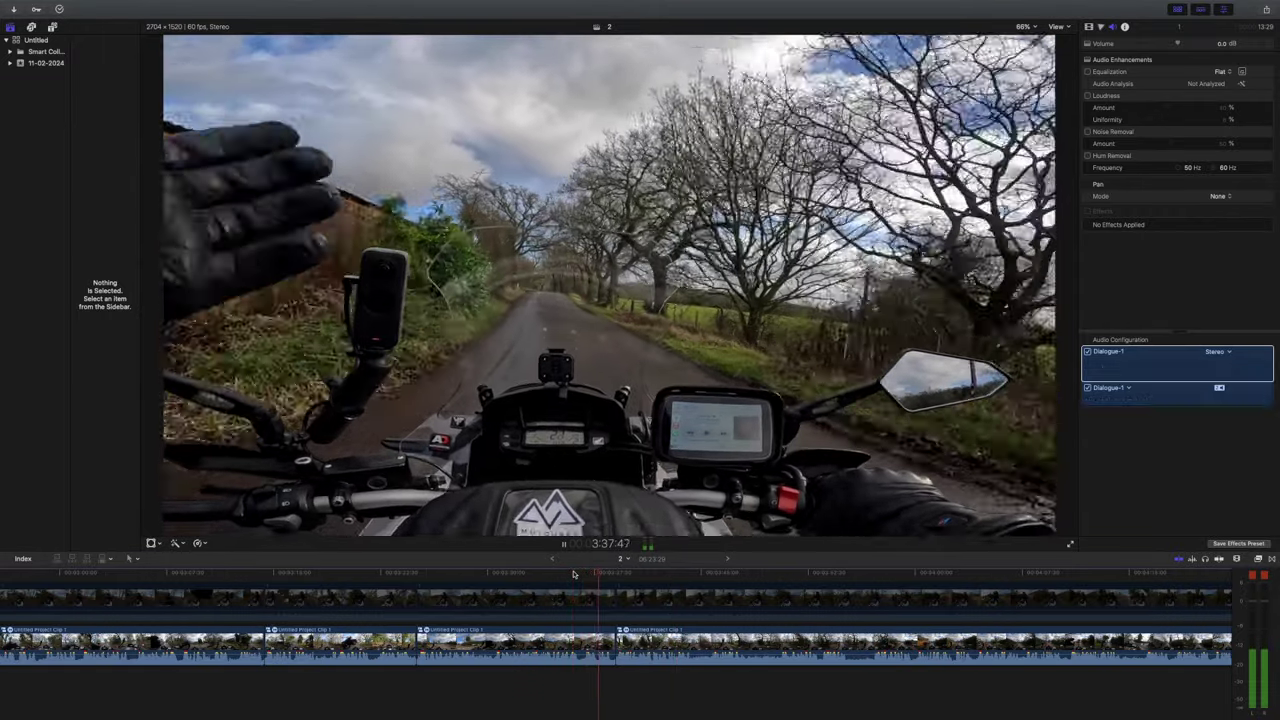
pyautogui.press('space')
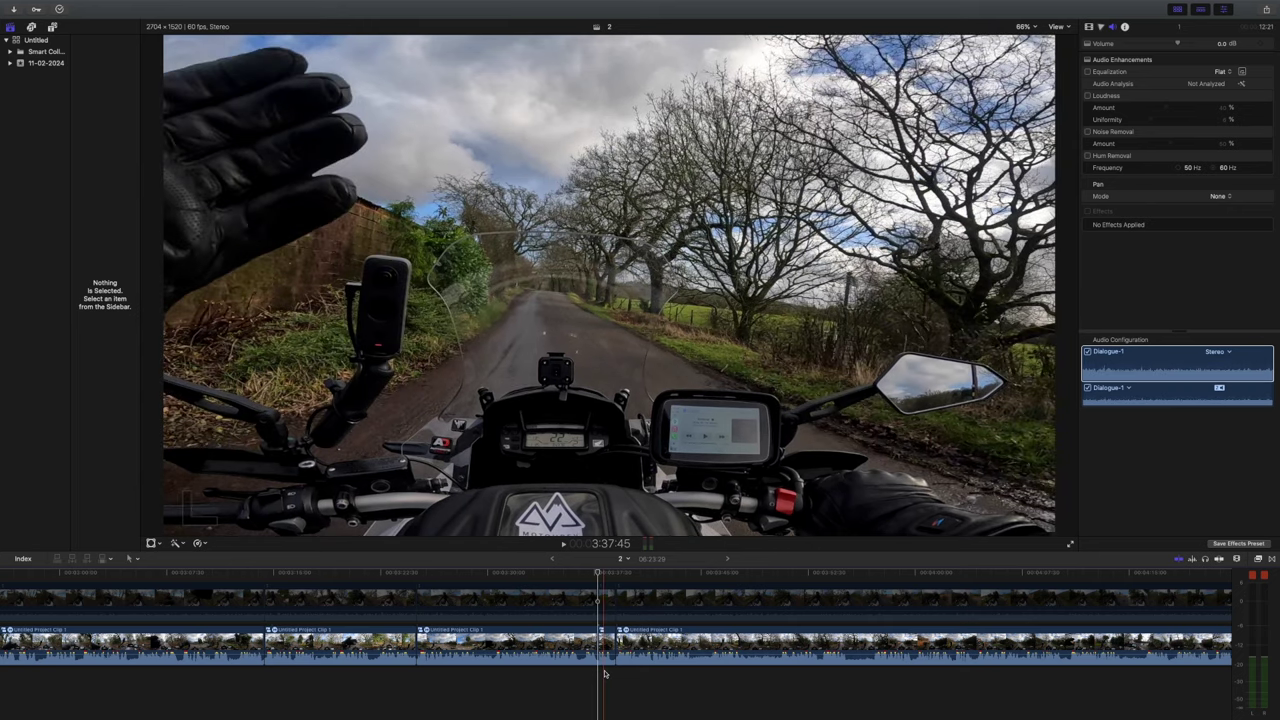
# Step: Ripple-delete the short piece near 3:38, recheck the edit, and select the leftover clip at 3:36
pyautogui.click(603, 608)
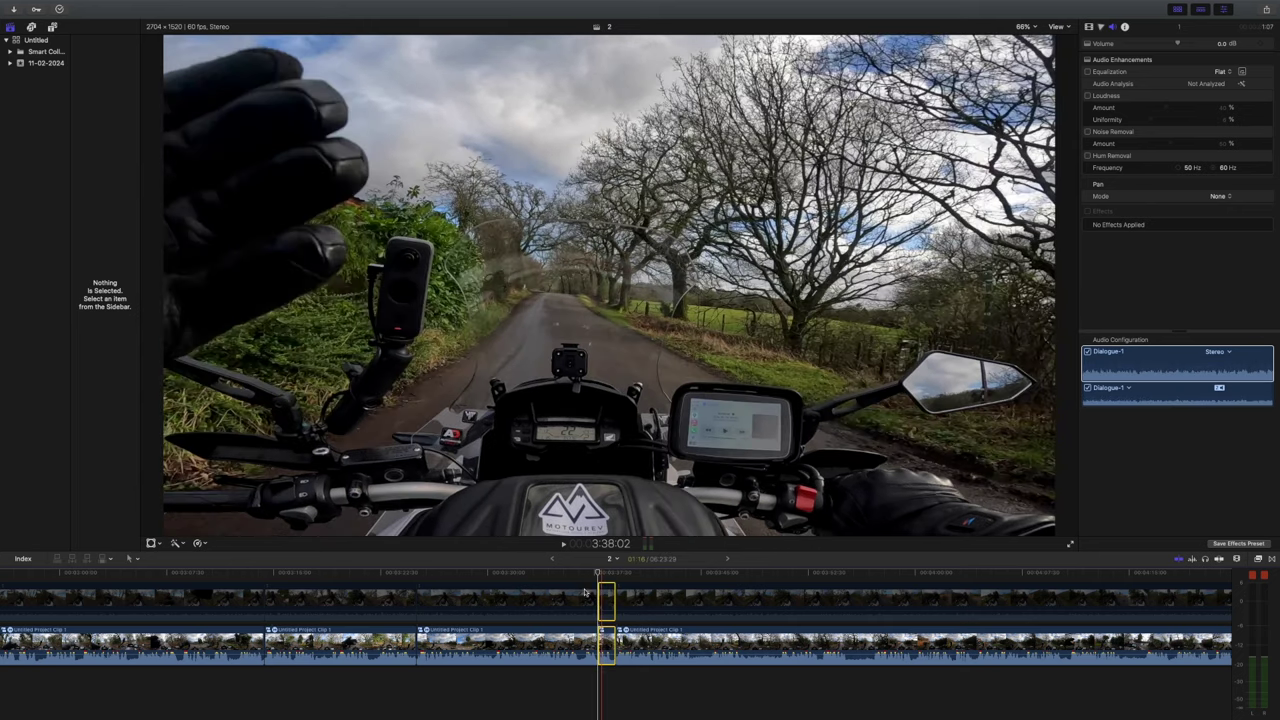
pyautogui.press('Delete')
pyautogui.click(565, 573)
pyautogui.press('space')
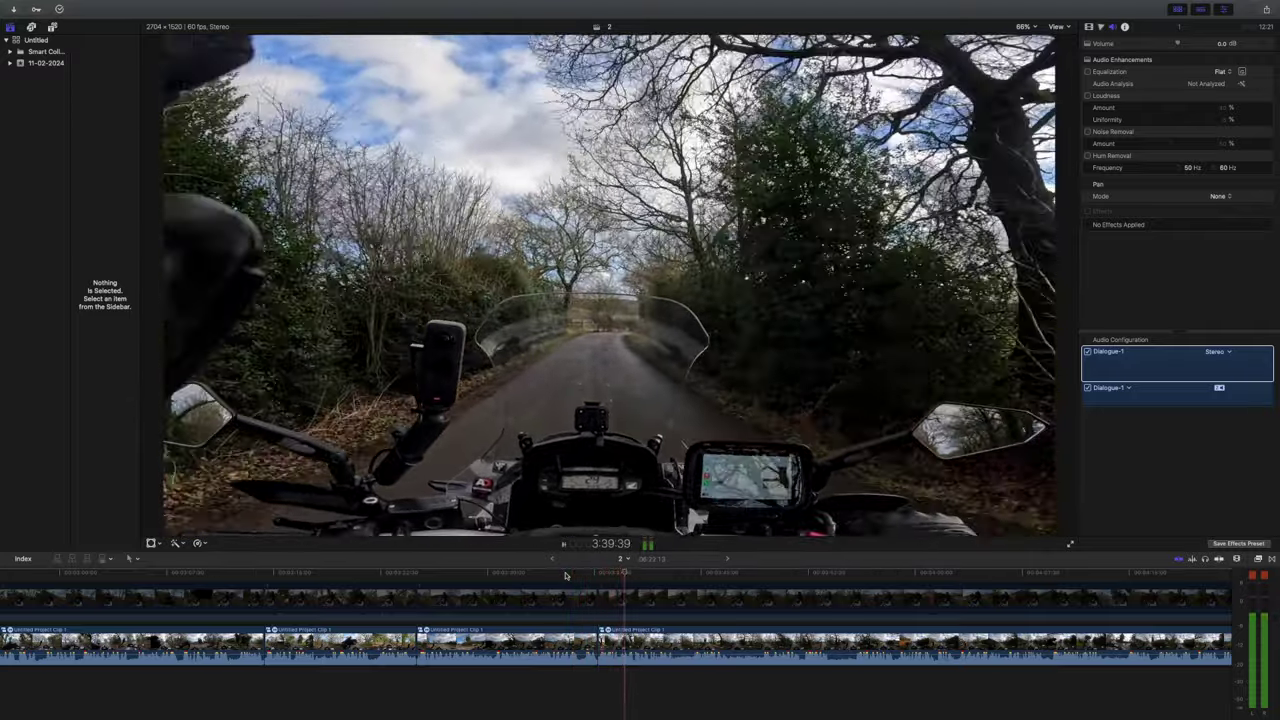
pyautogui.click(565, 573)
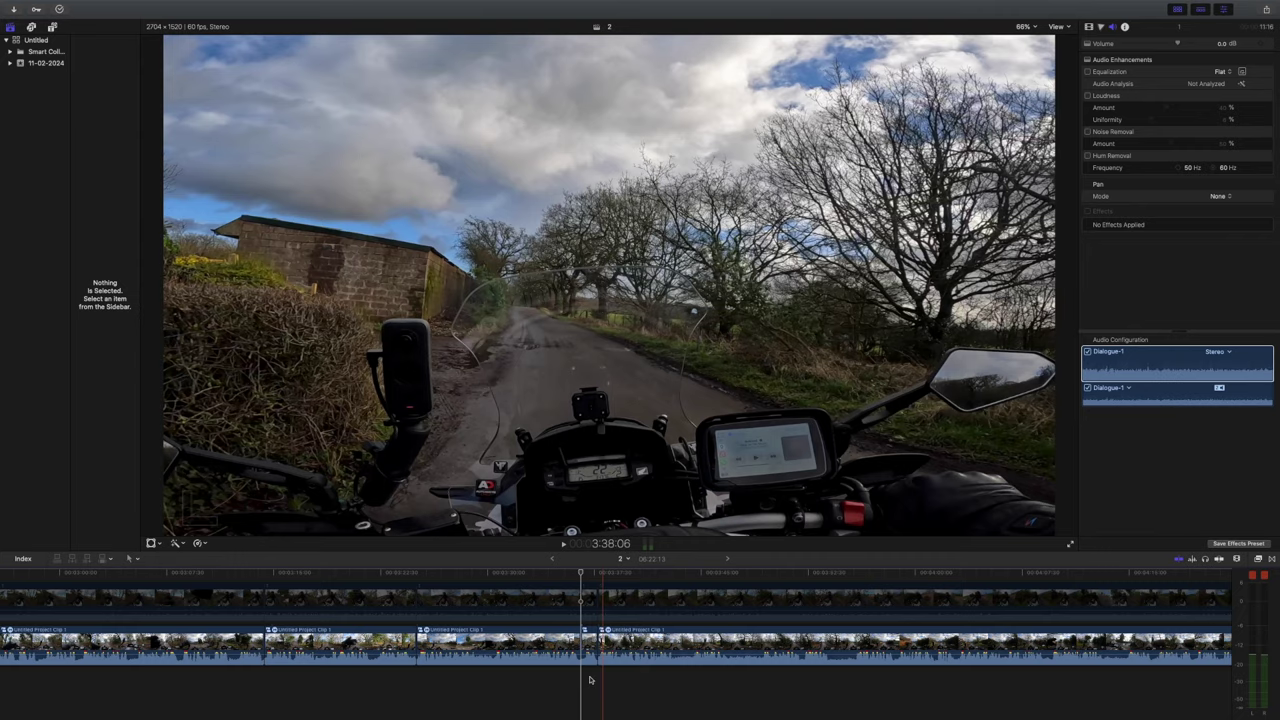
pyautogui.click(589, 650)
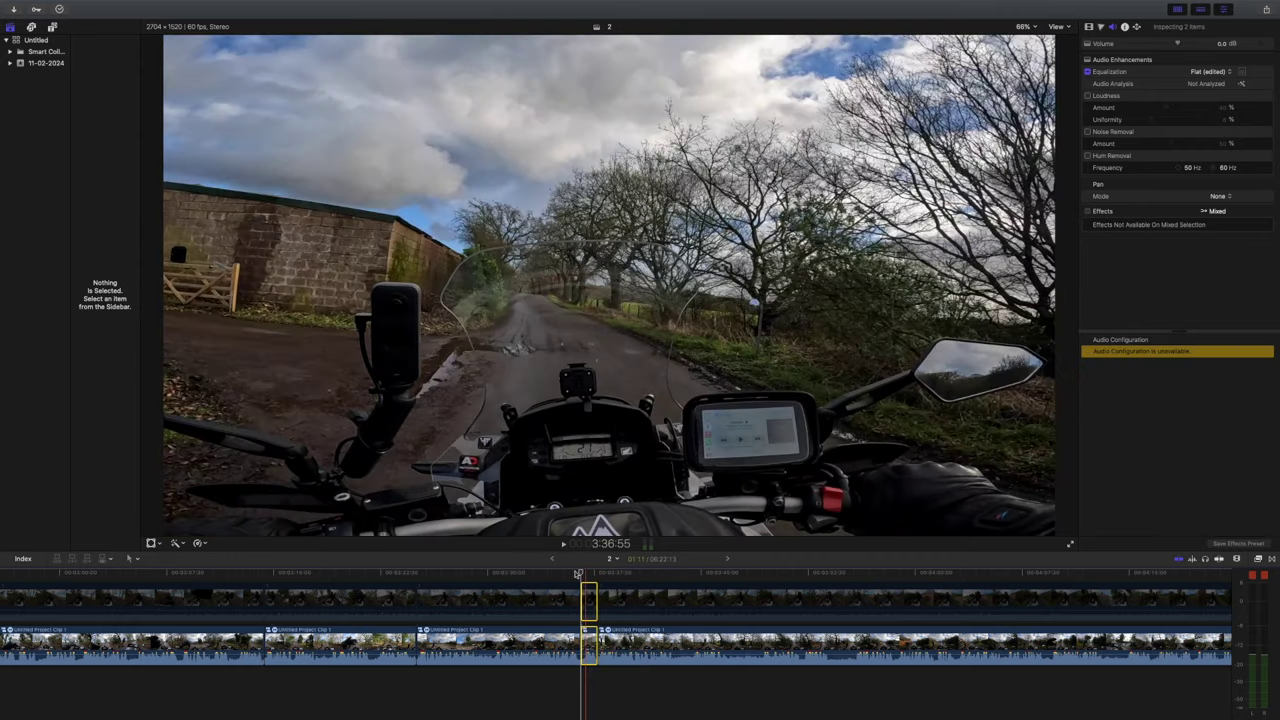
pyautogui.press('Delete')
pyautogui.click(567, 574)
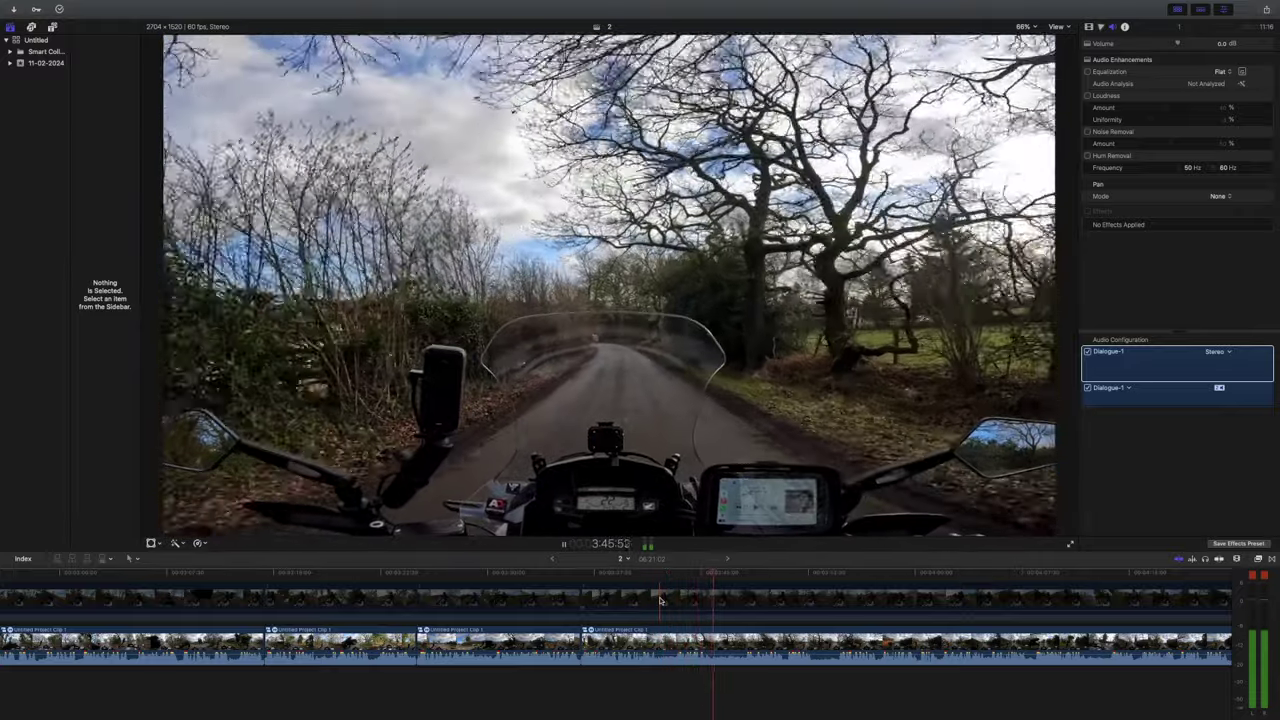
pyautogui.press('space')
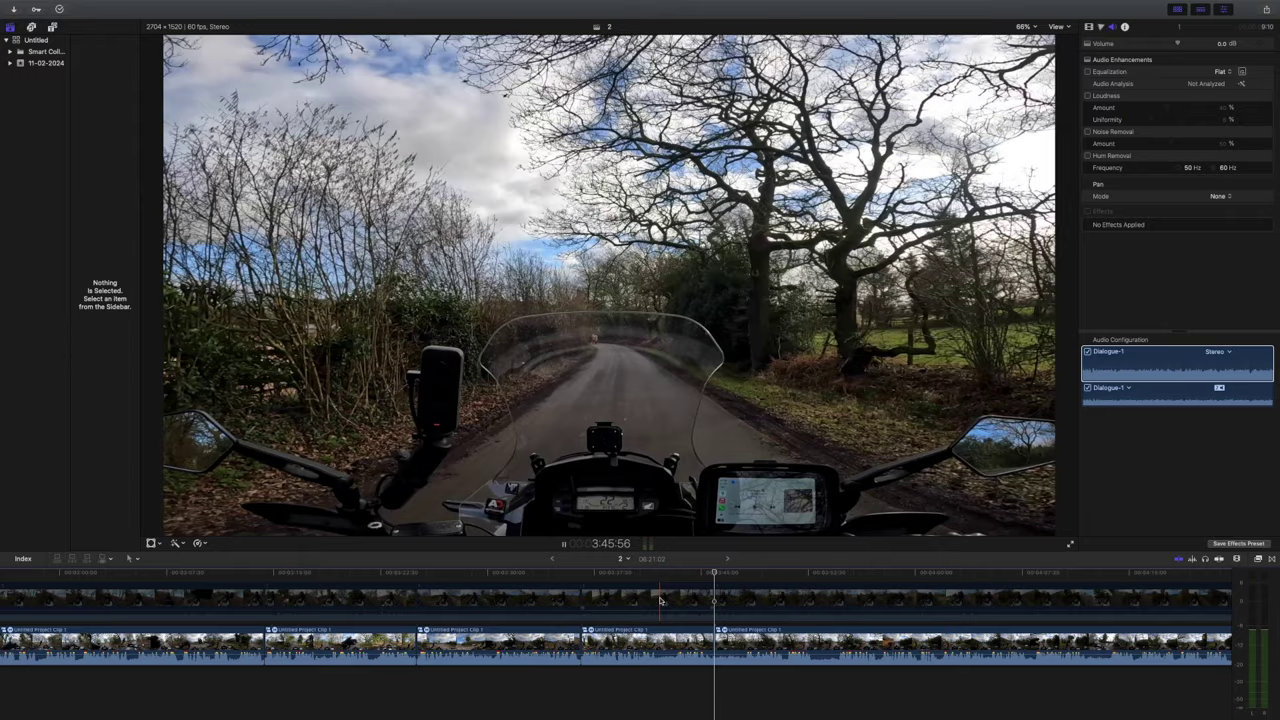
pyautogui.press('space')
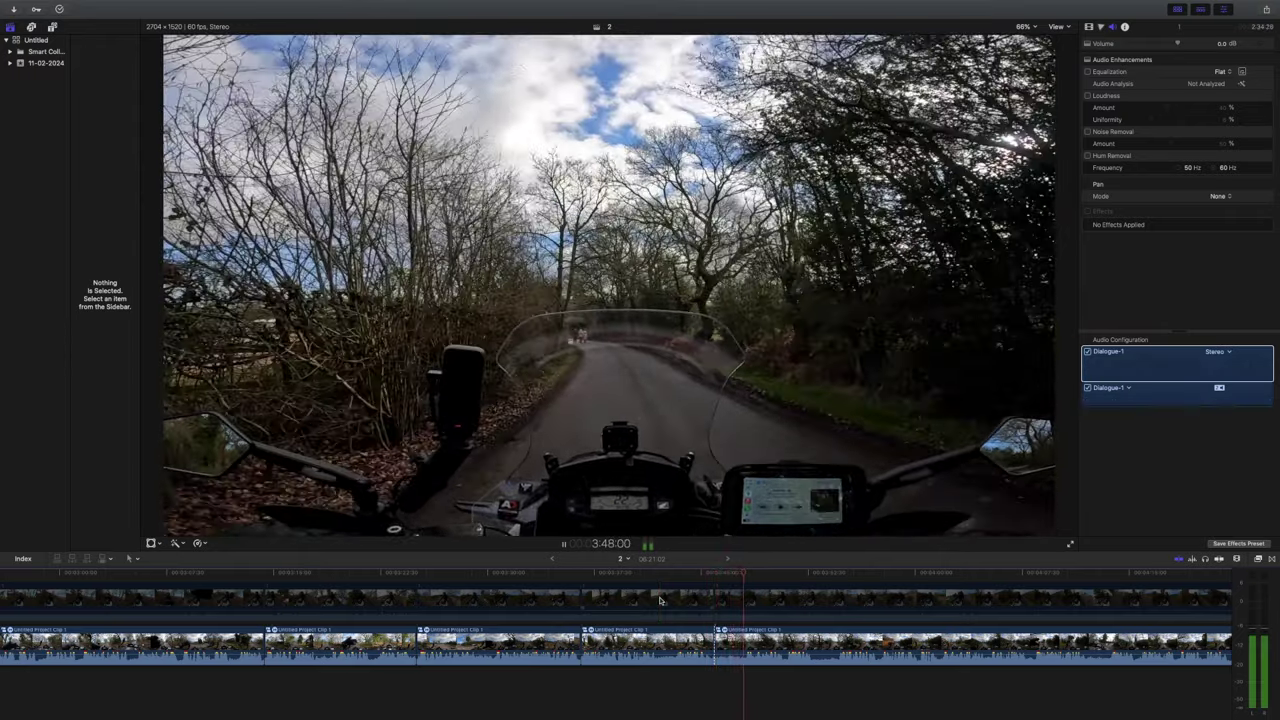
pyautogui.press('space')
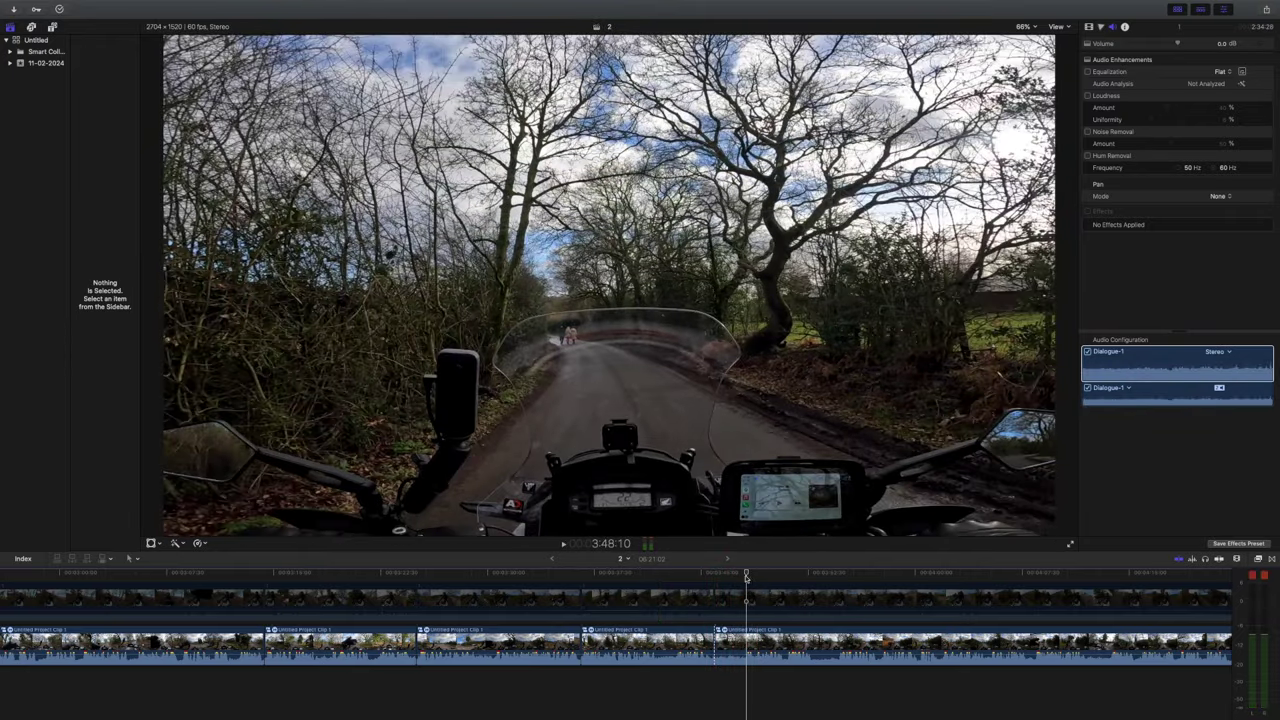
pyautogui.click(744, 577)
pyautogui.press('super+b')
pyautogui.hscroll(-1, 741, 600)
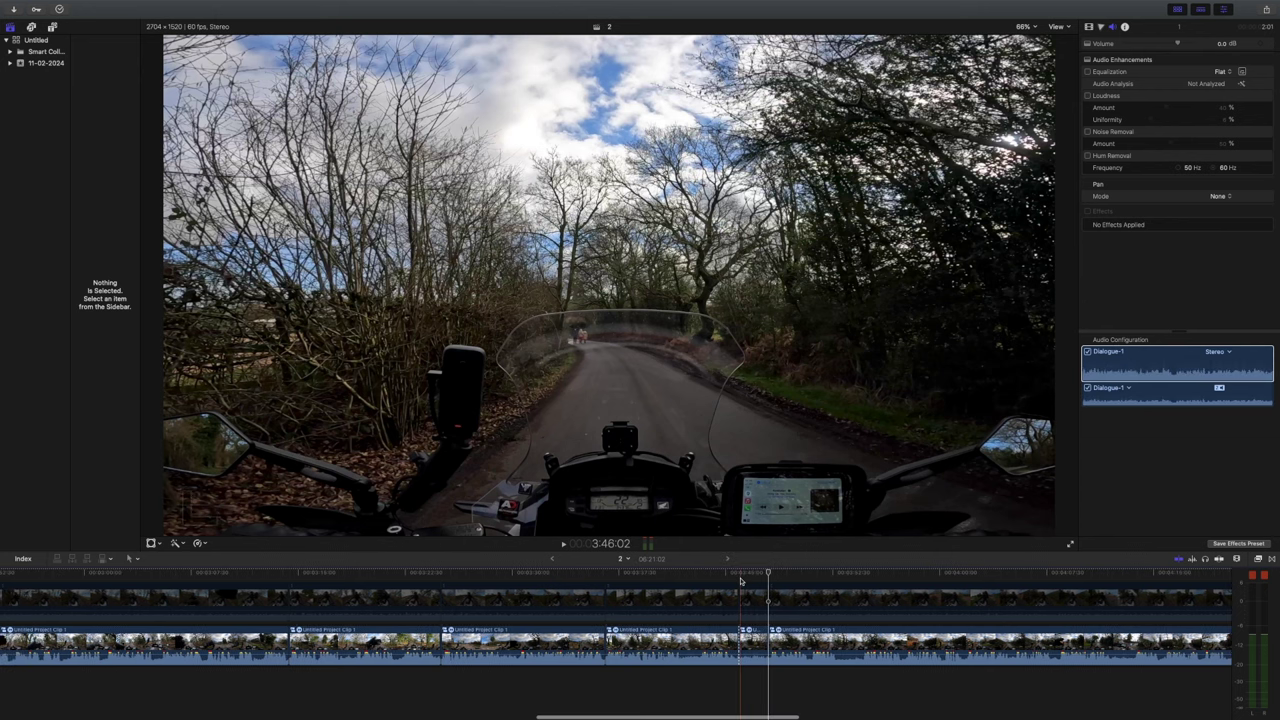
pyautogui.click(753, 592)
pyautogui.press('BackSpace')
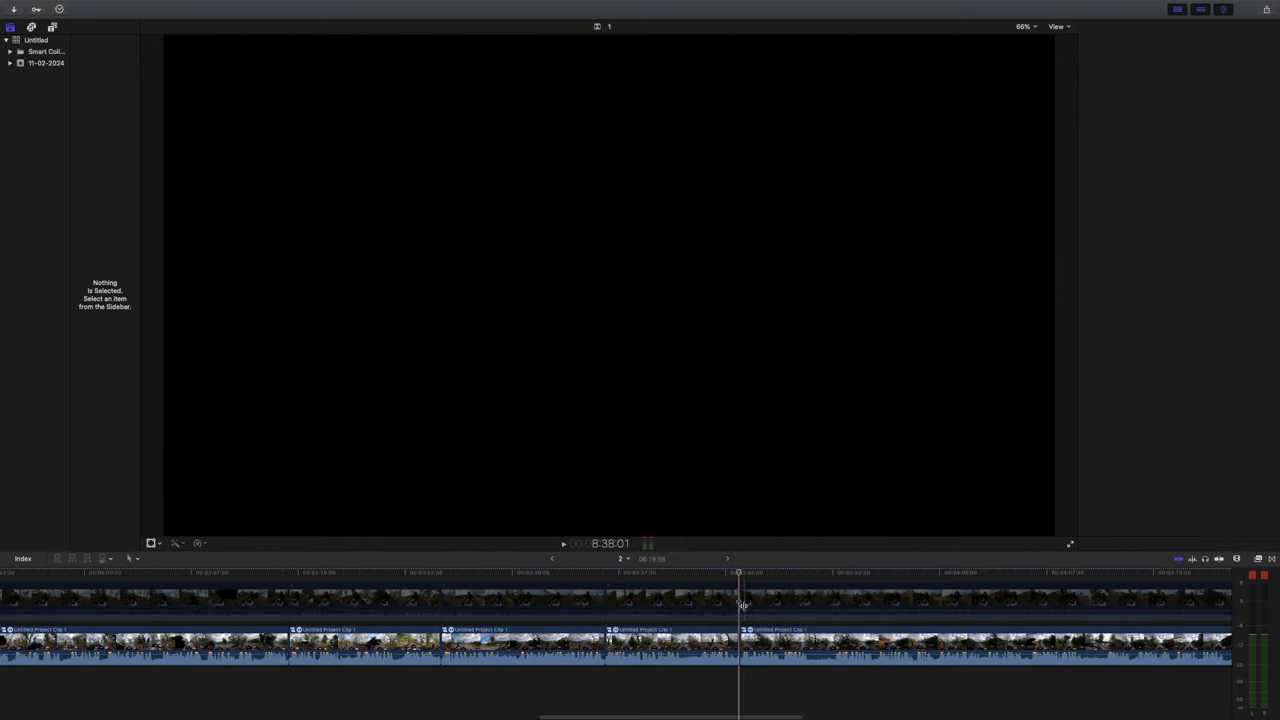
pyautogui.click(727, 577)
pyautogui.press('space')
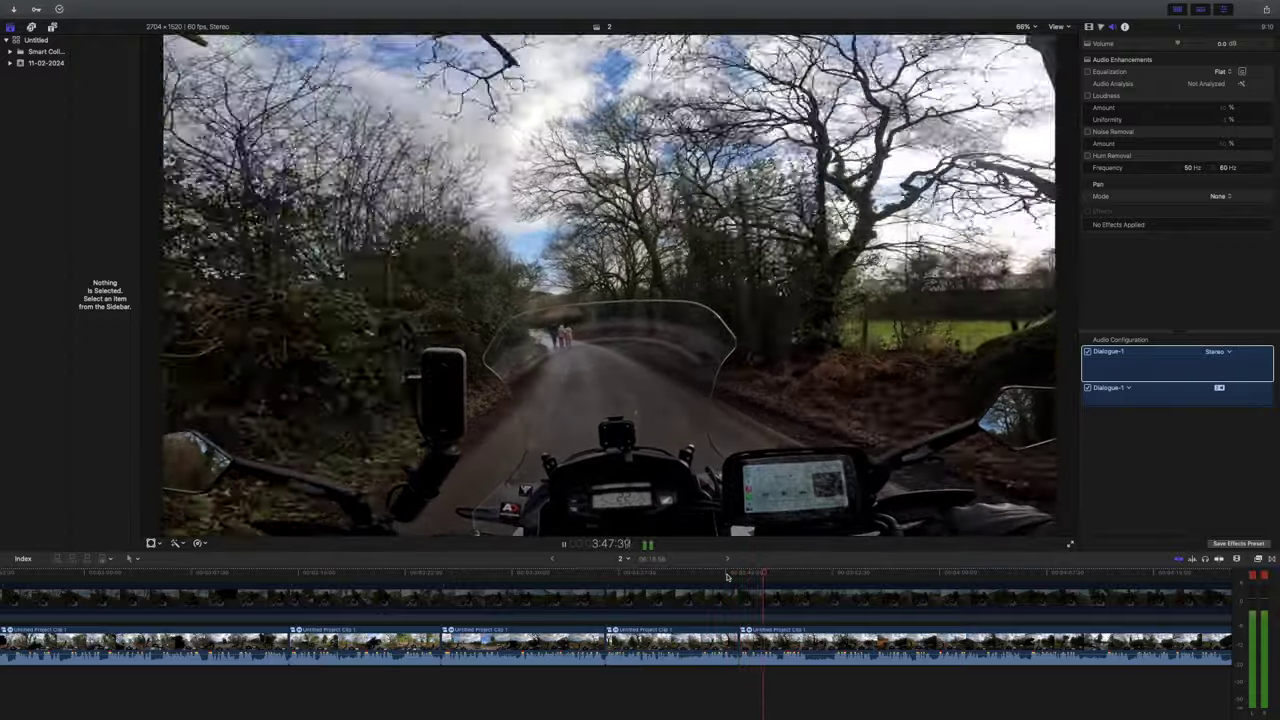
pyautogui.hscroll(3, 764, 601)
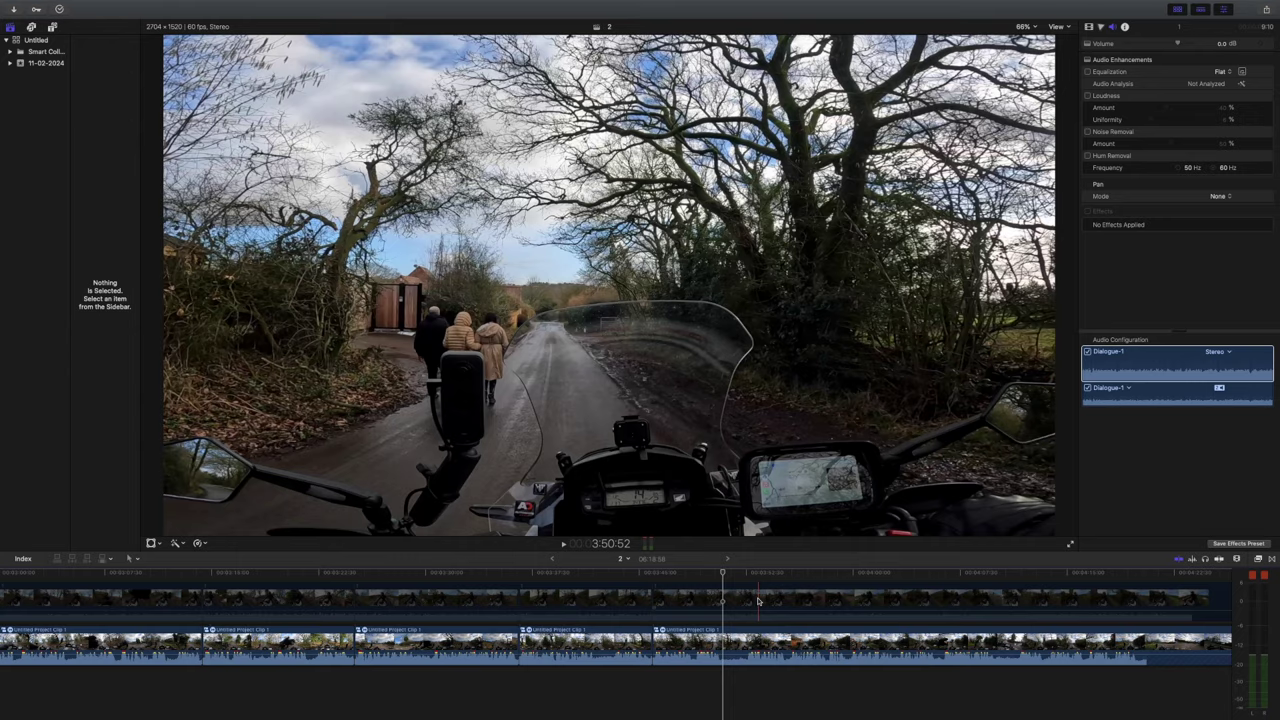
pyautogui.press('super+b')
pyautogui.press('space')
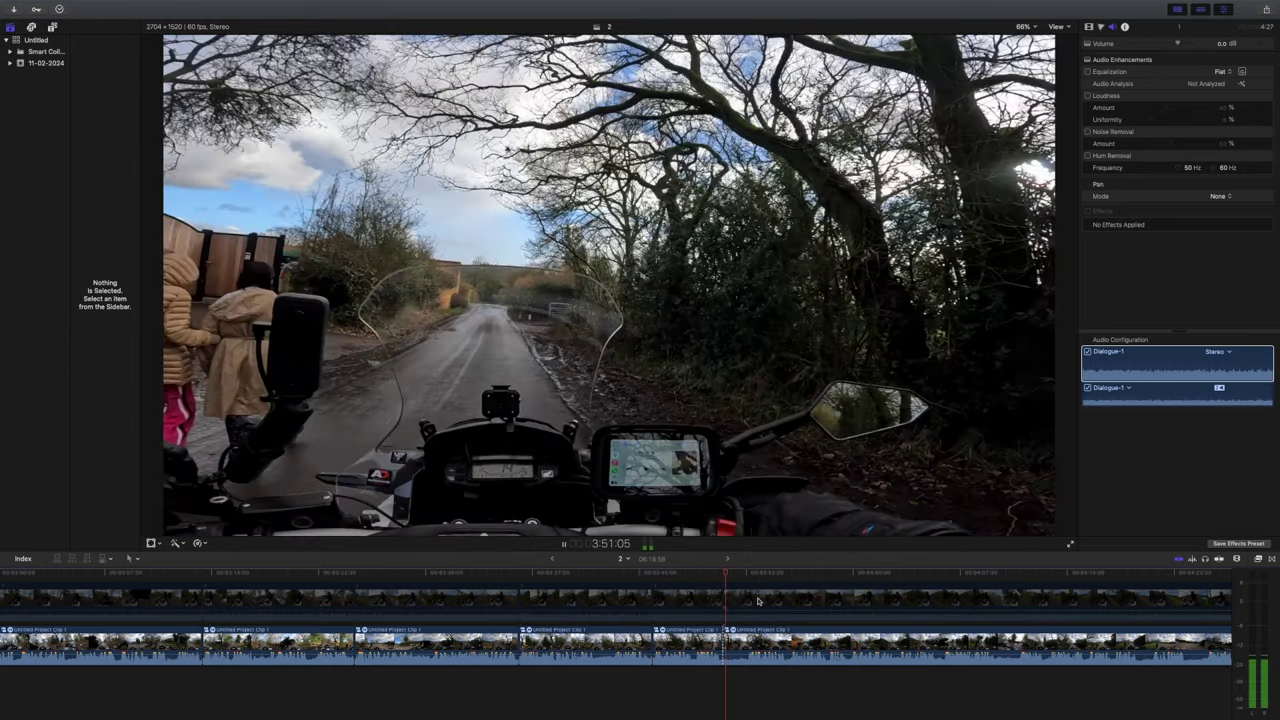
pyautogui.press('space')
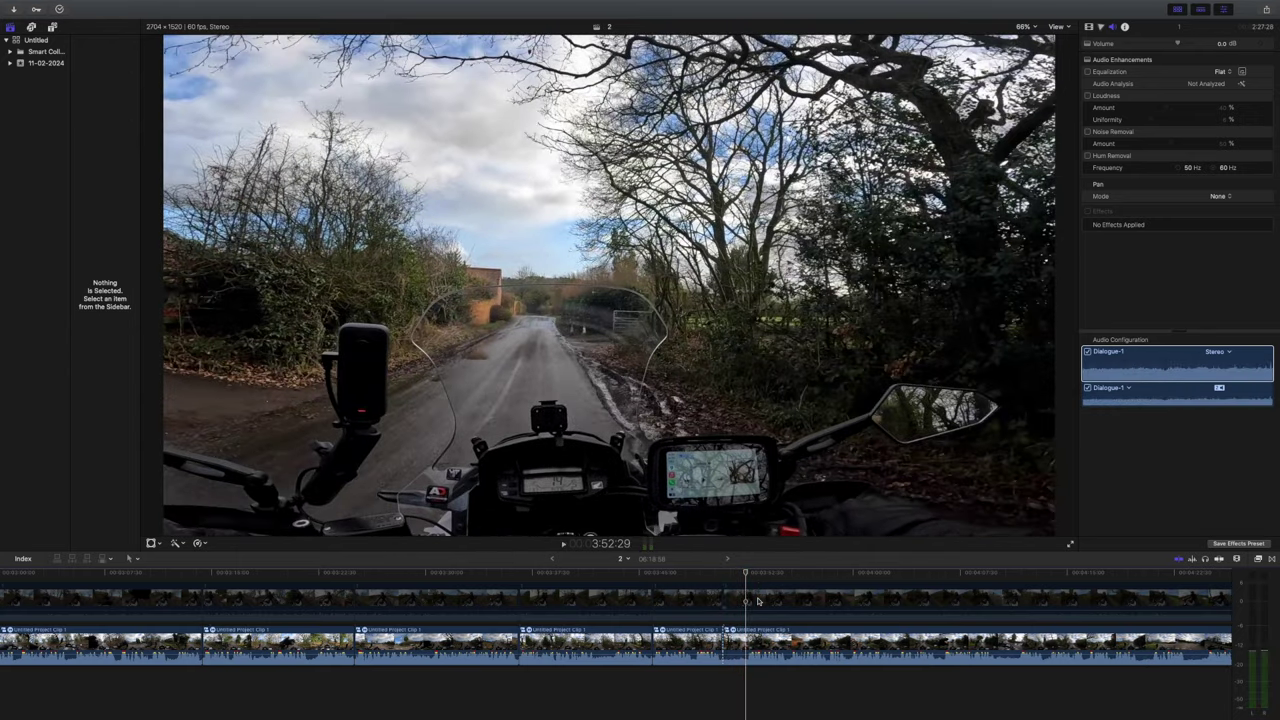
pyautogui.press('super+b')
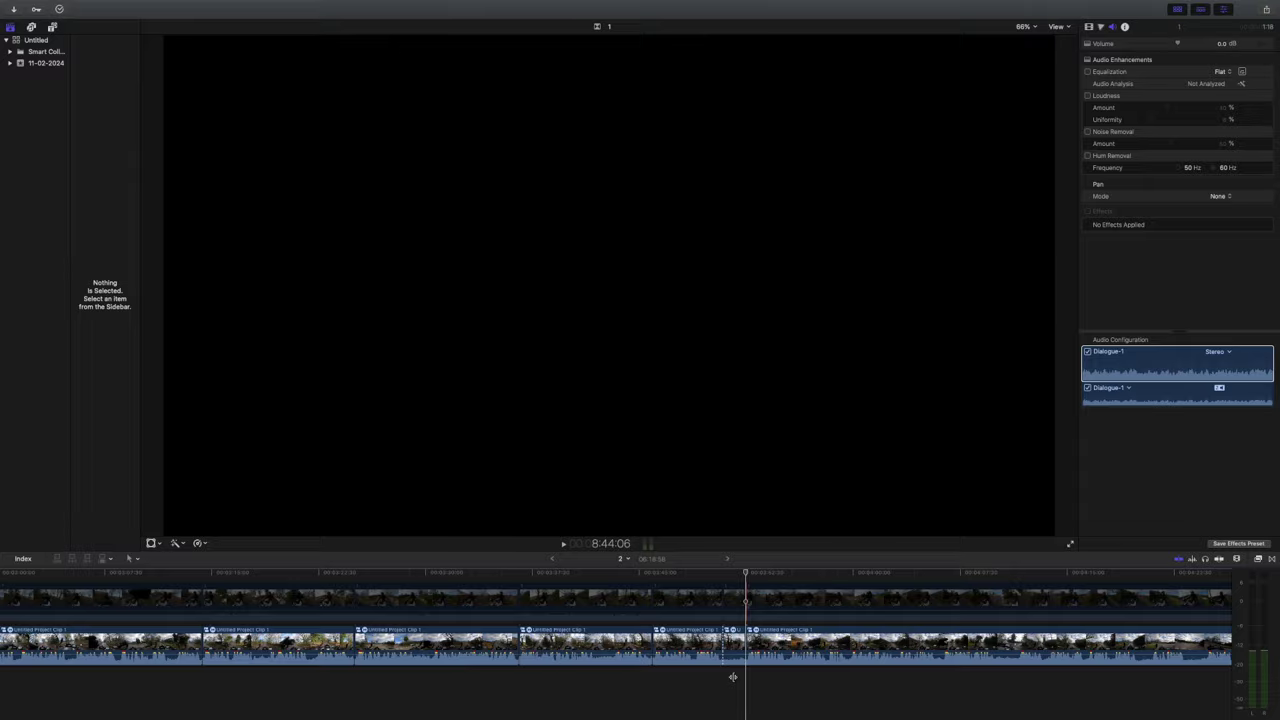
pyautogui.click(732, 640)
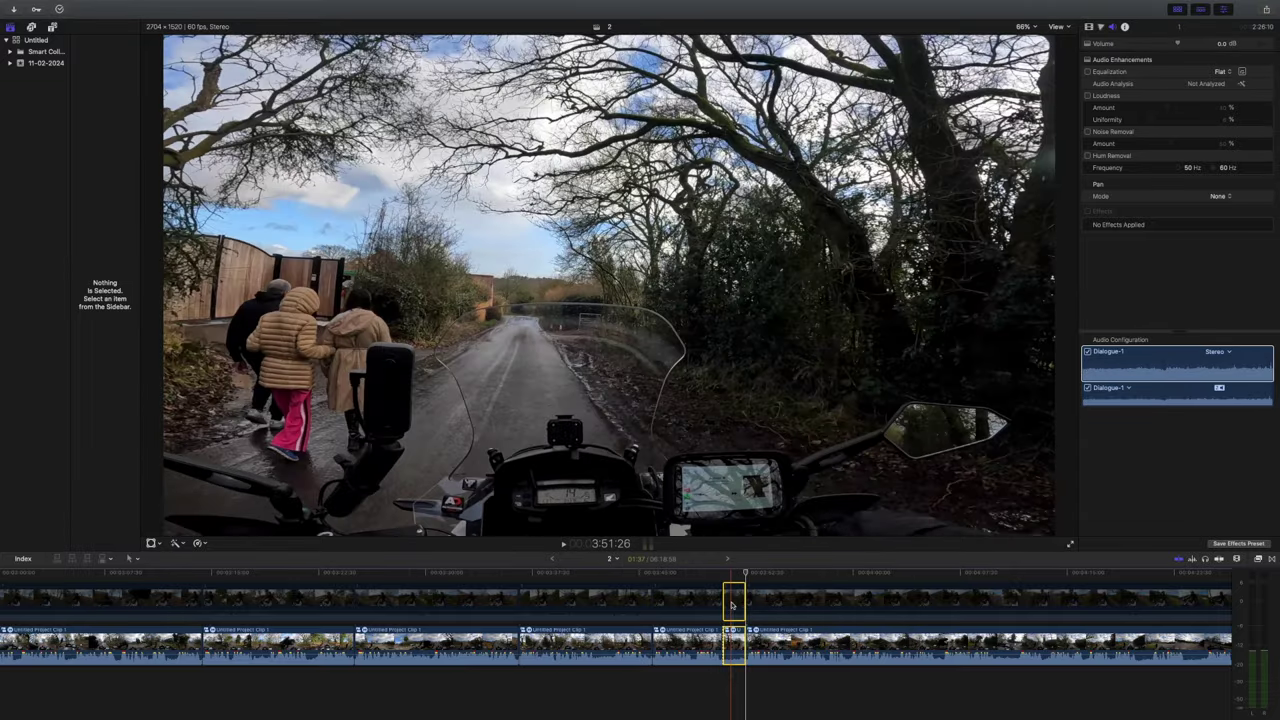
pyautogui.press('Delete')
pyautogui.click(703, 573)
pyautogui.press('space')
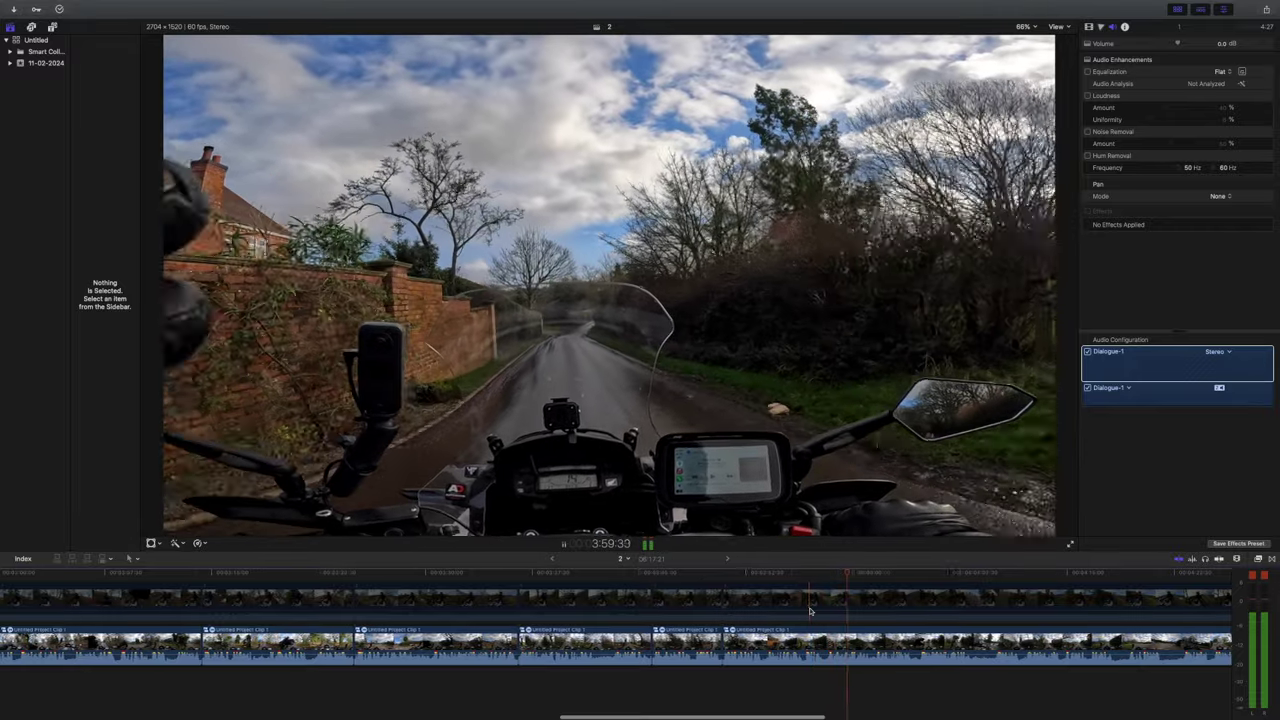
pyautogui.hscroll(5, 810, 611)
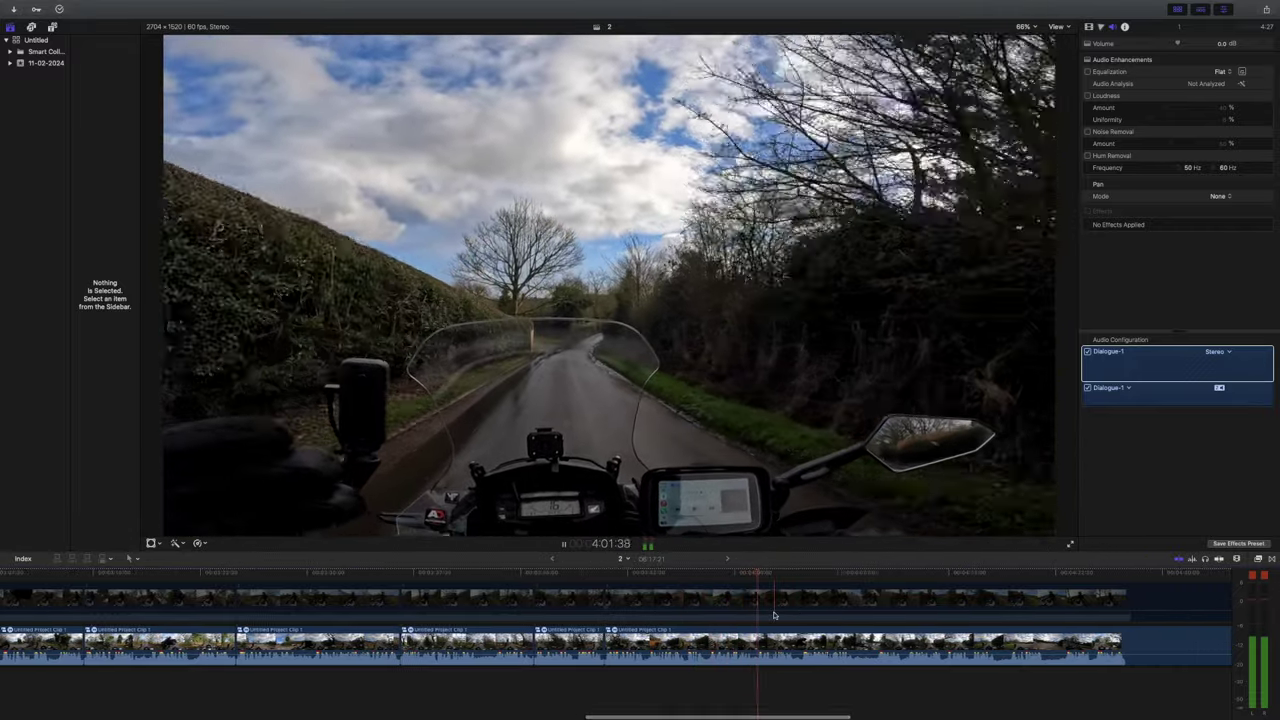
# Step: Blade the ride footage at about 4:08, the start of the unwanted part
pyautogui.hscroll(5, 773, 614)
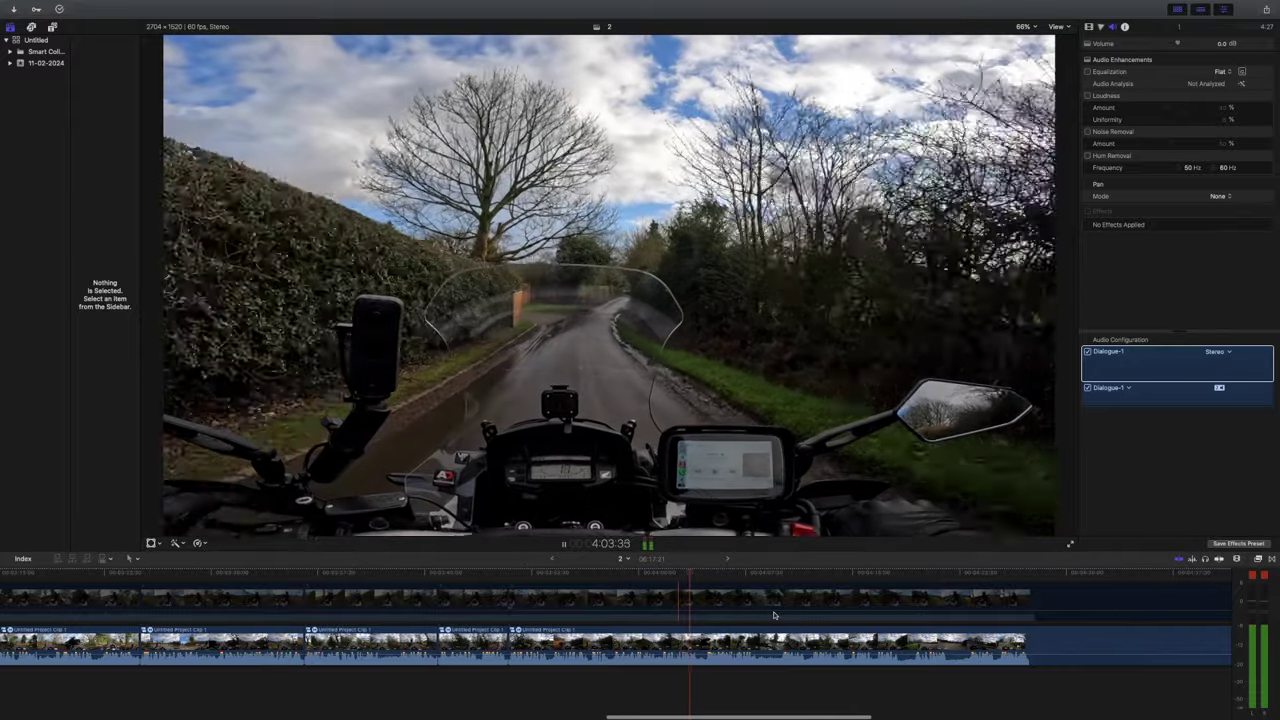
pyautogui.hscroll(3, 773, 614)
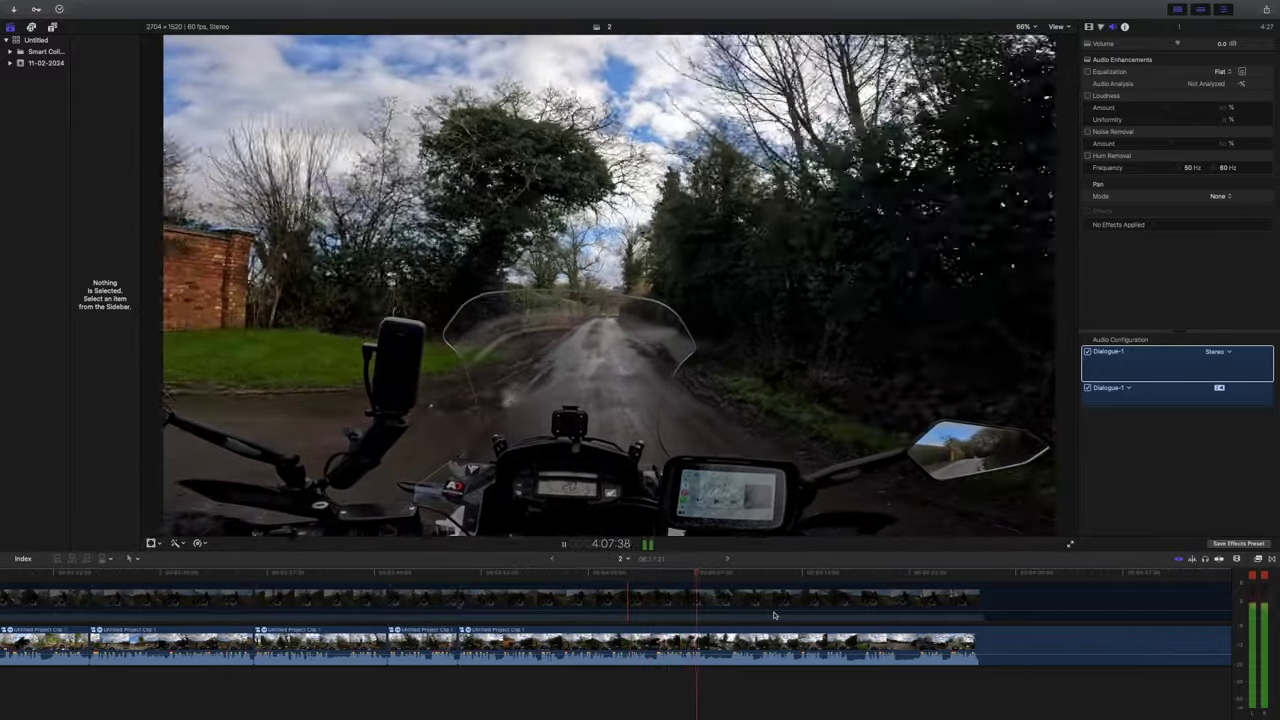
pyautogui.press('space')
pyautogui.press('super+b')
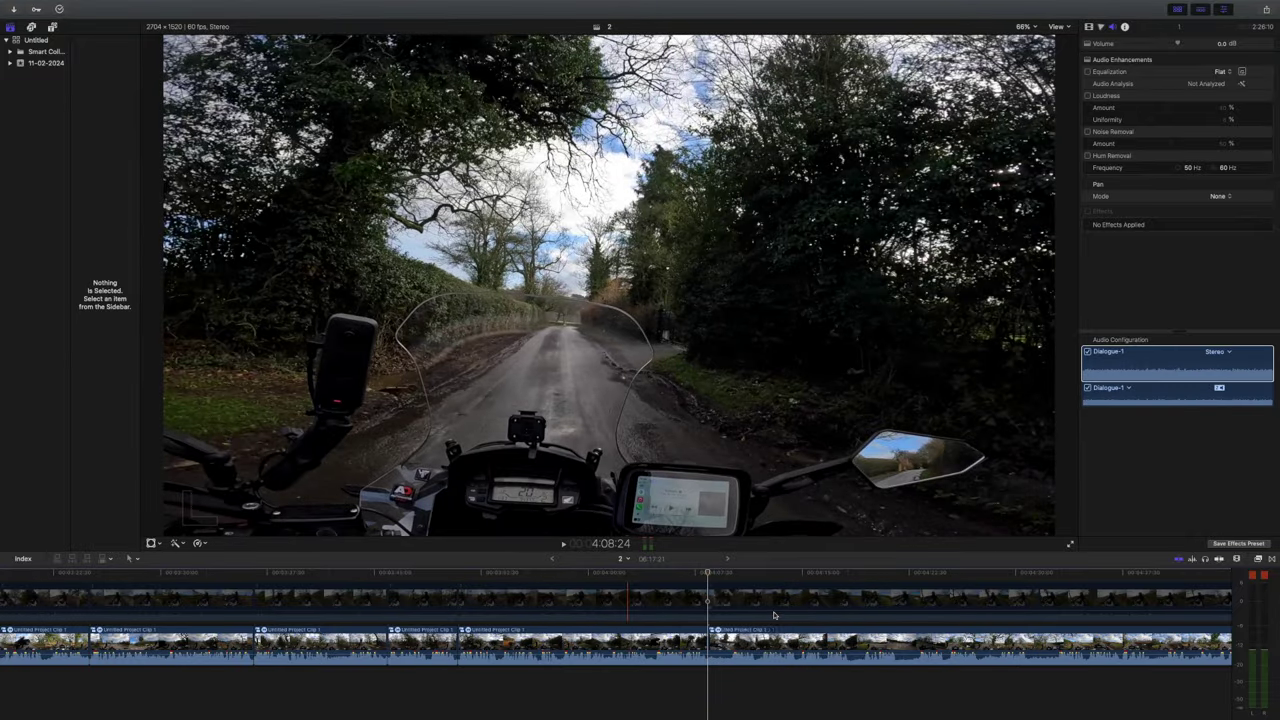
# Step: Mark the end near 4:10, ripple-delete the short section, and play back across the edit
pyautogui.press('space')
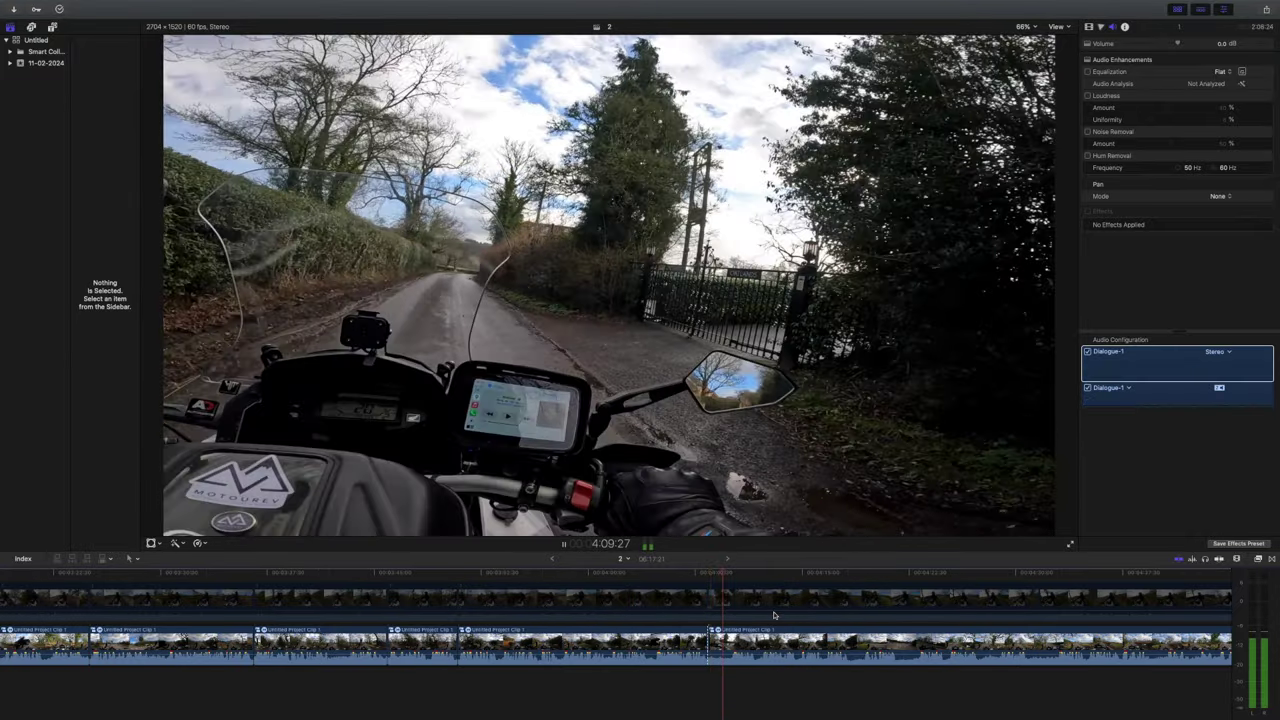
pyautogui.press('space')
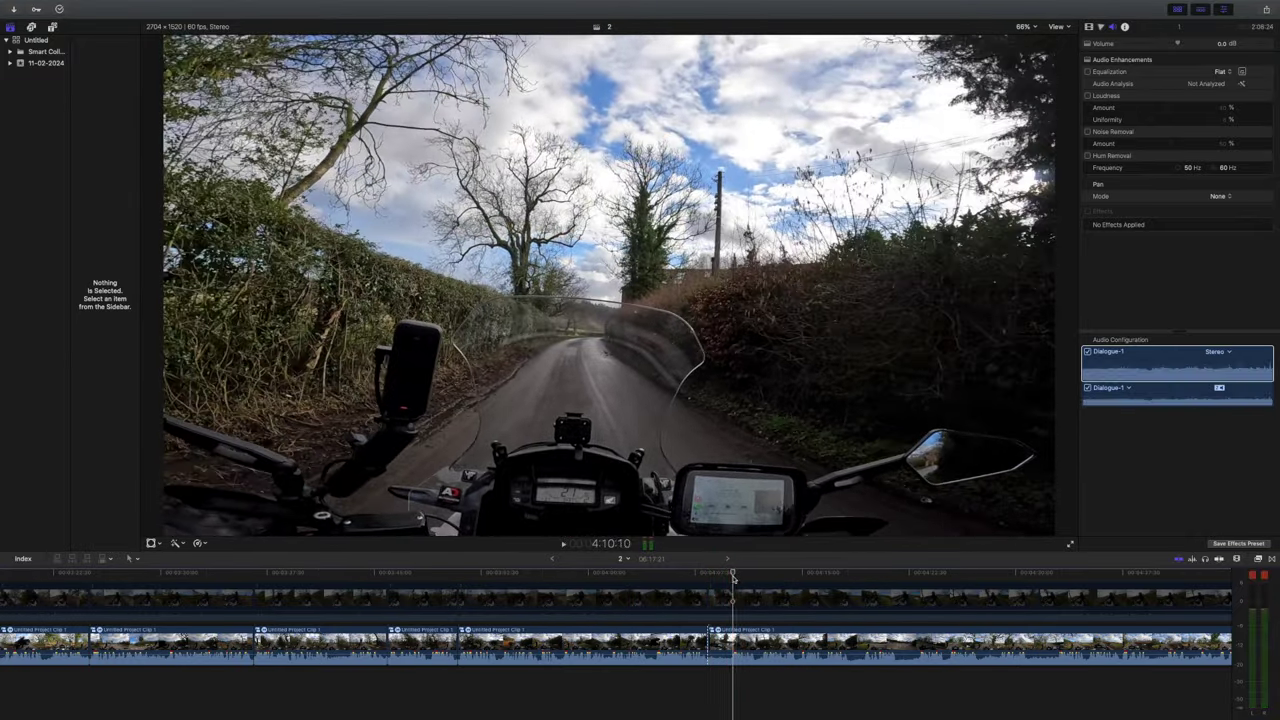
pyautogui.click(731, 577)
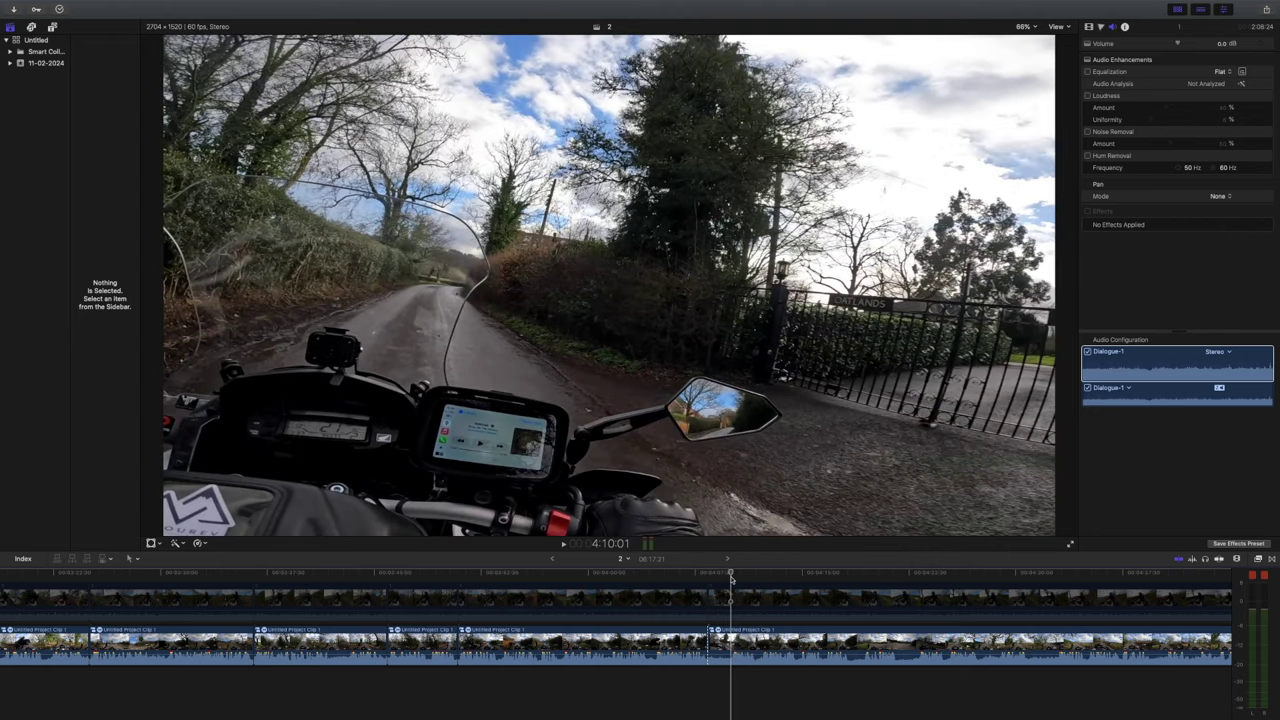
pyautogui.click(718, 607)
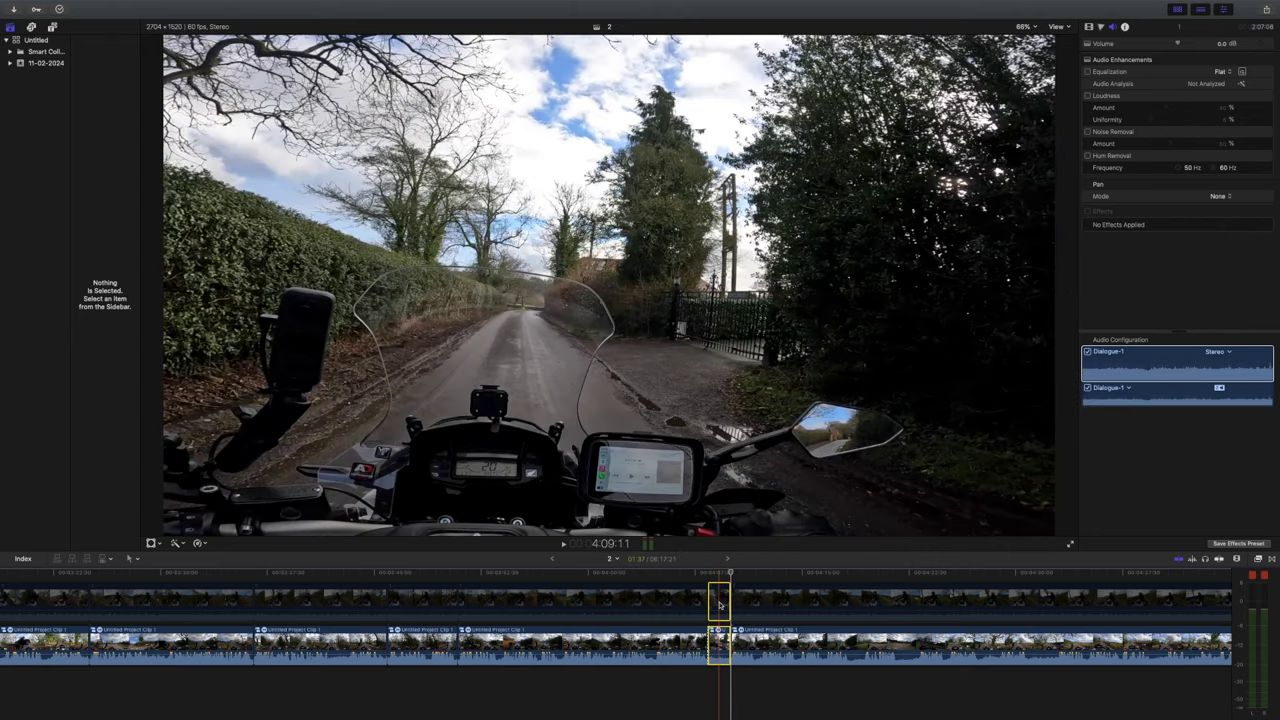
pyautogui.press('Delete')
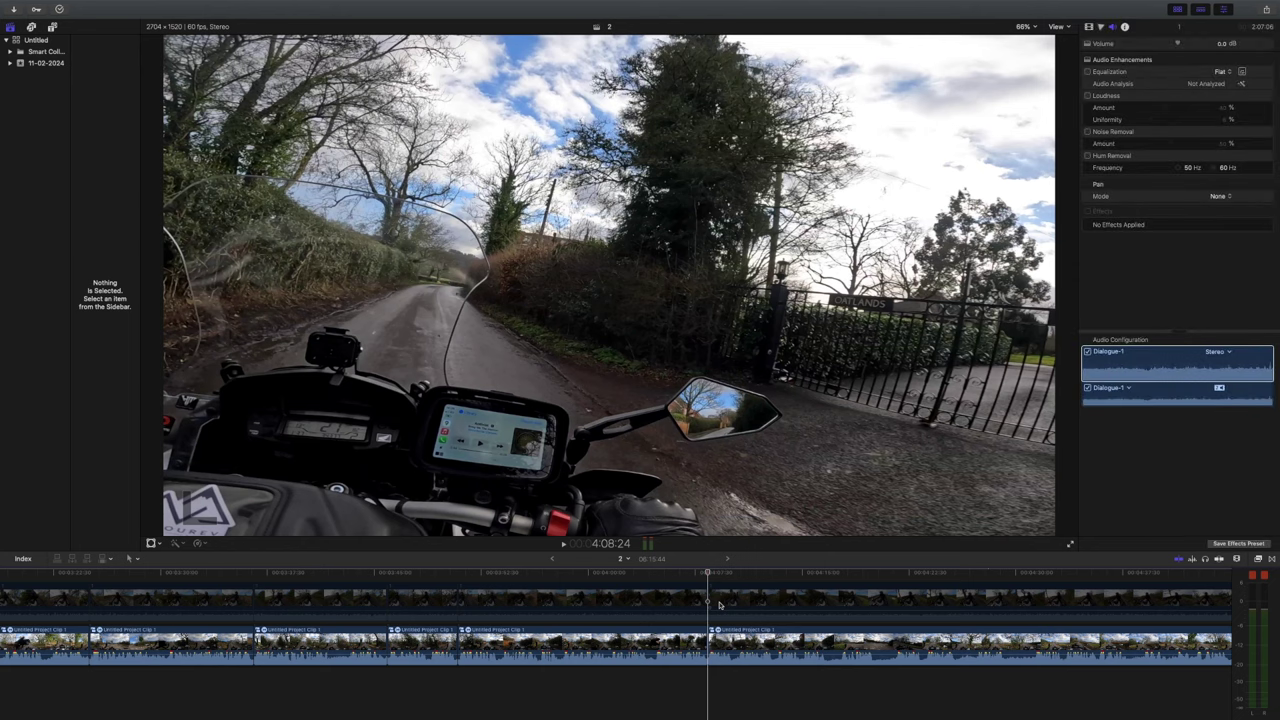
pyautogui.click(682, 686)
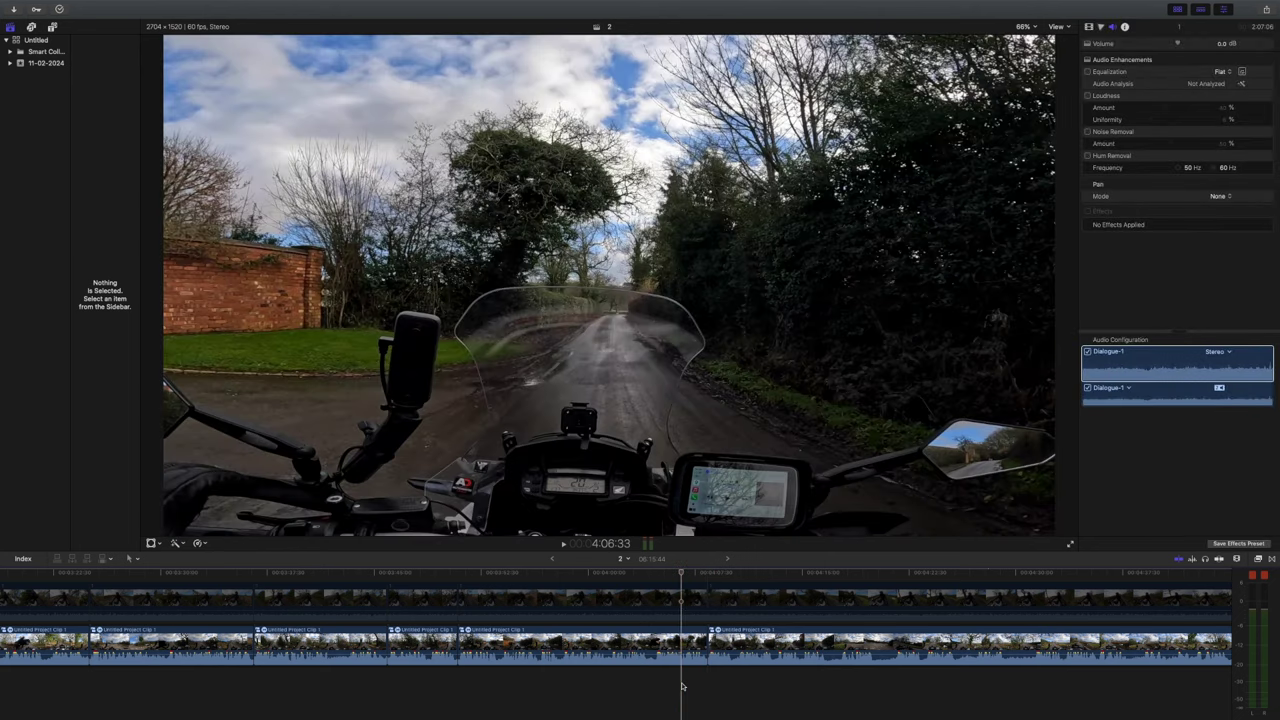
pyautogui.press('space')
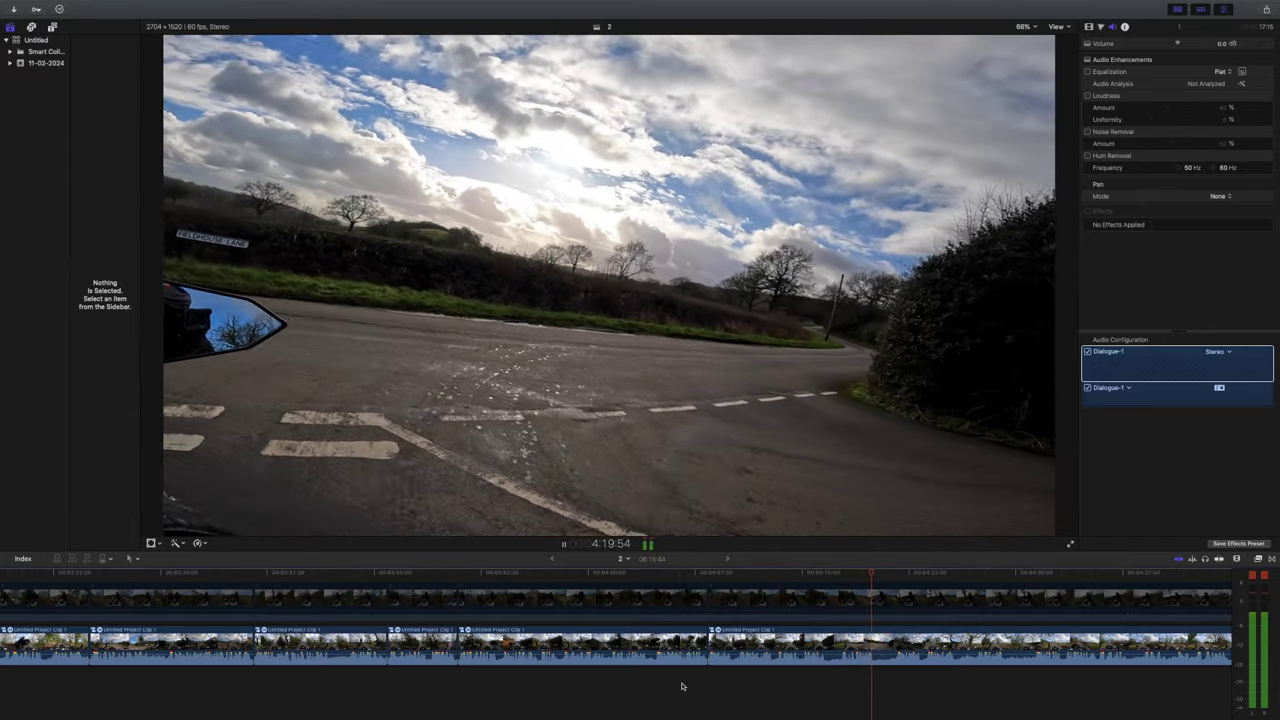
# Step: Stop playback and blade the ride footage at about 4:29
pyautogui.press('space')
pyautogui.press('space')
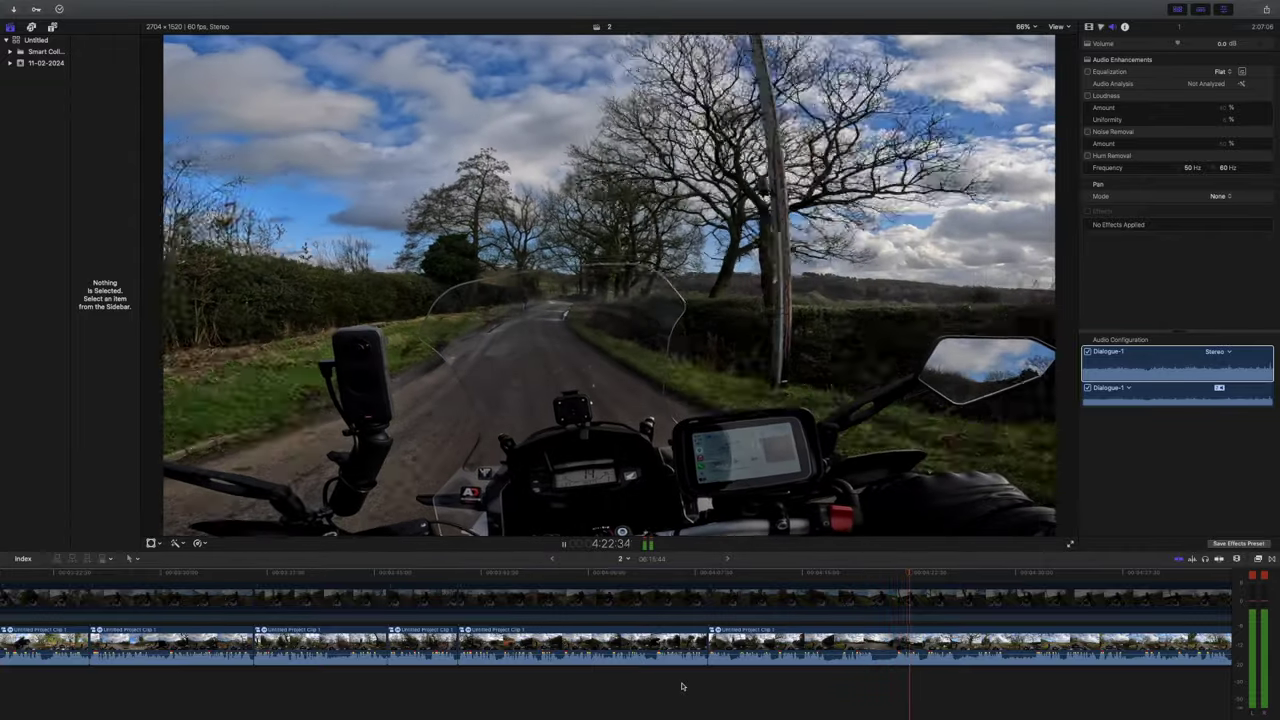
pyautogui.hscroll(5, 879, 674)
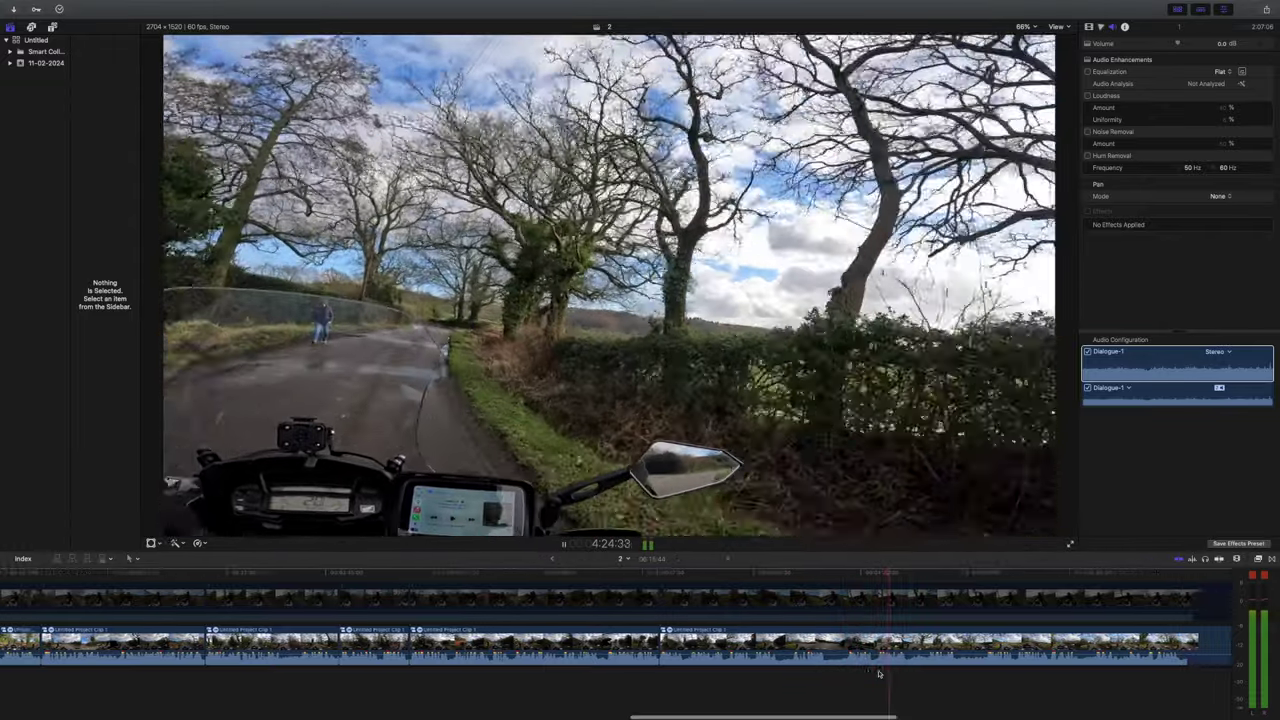
pyautogui.hscroll(2, 879, 674)
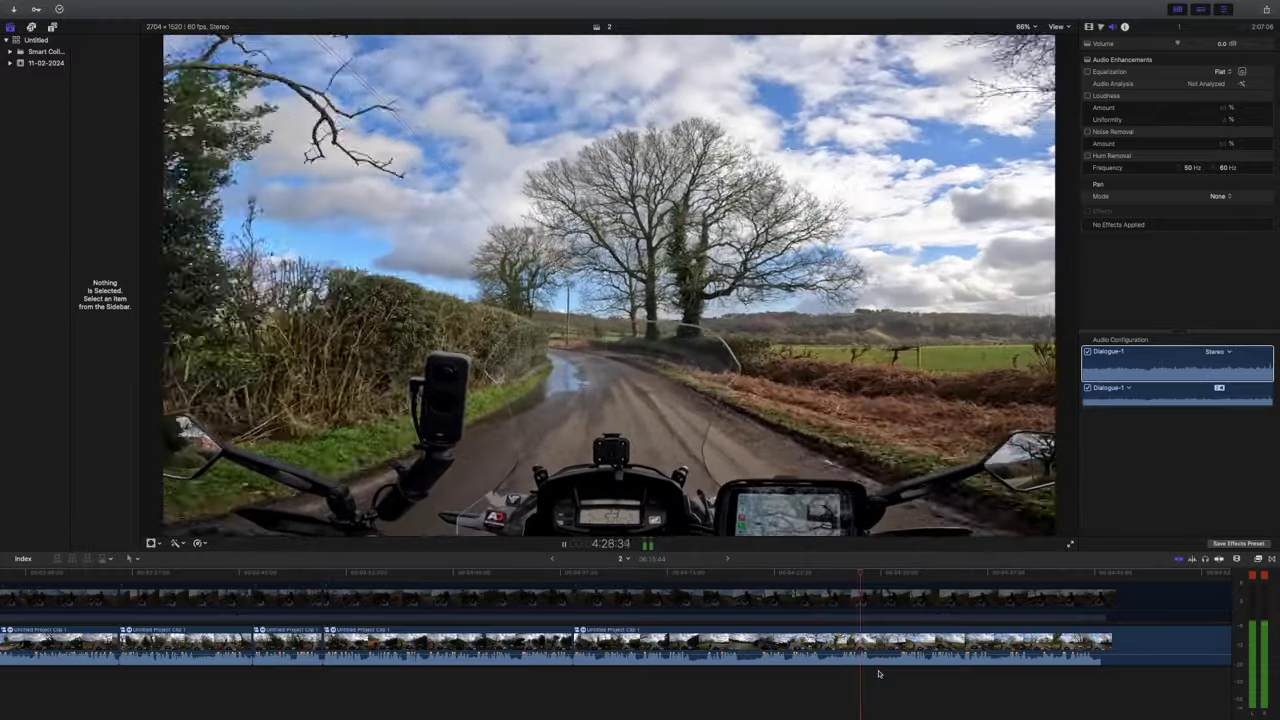
pyautogui.press('space')
pyautogui.press('super+b')
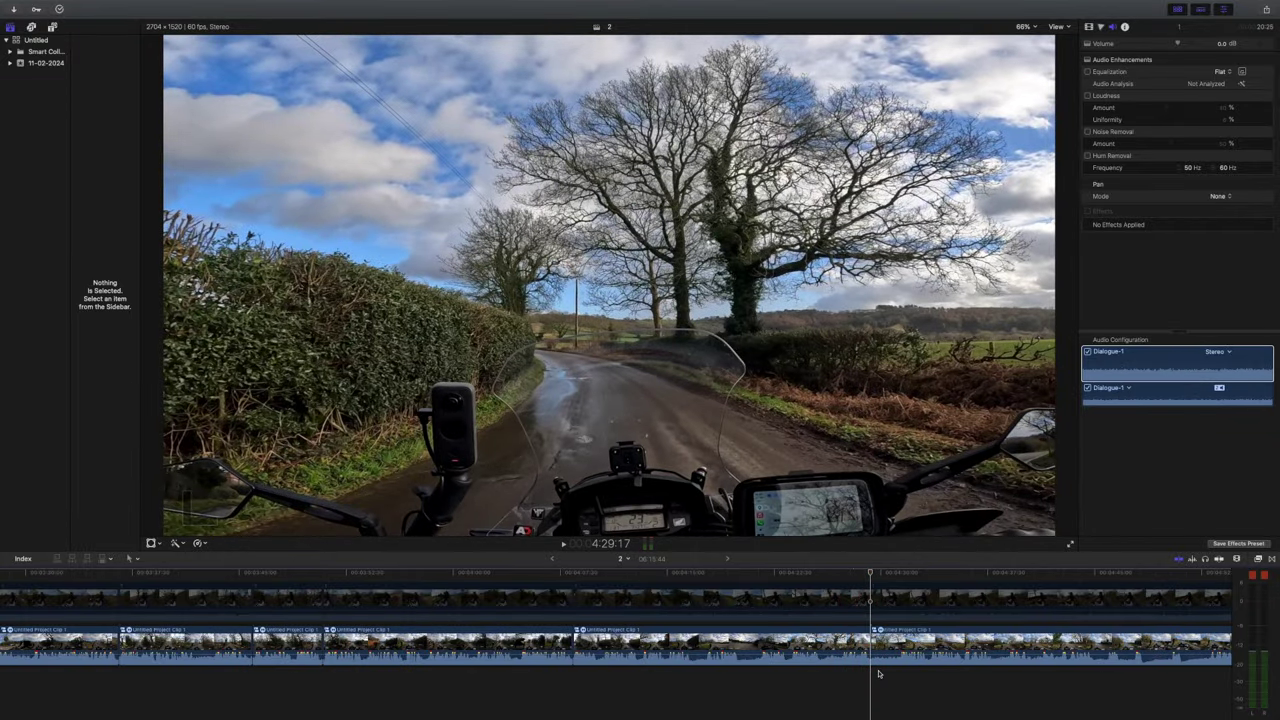
# Step: Locate the section's end near 4:31:19, ripple-delete the short piece, and play across the edit
pyautogui.press('space')
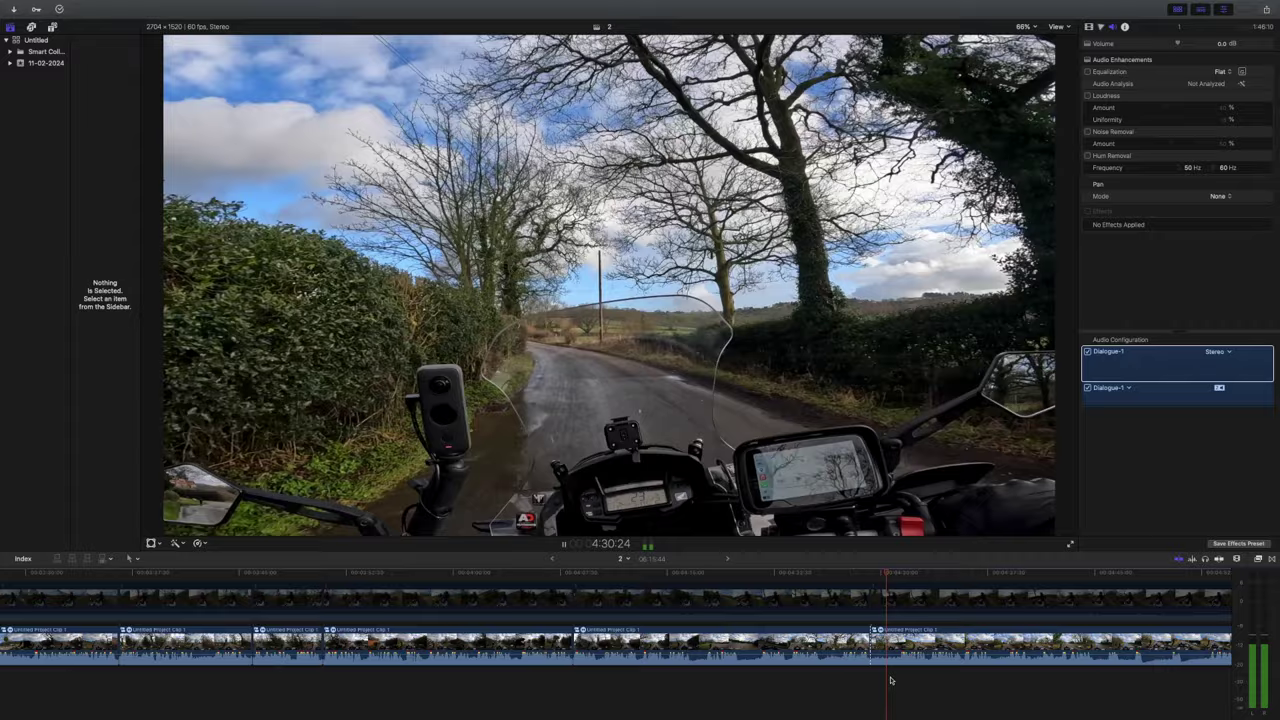
pyautogui.press('space')
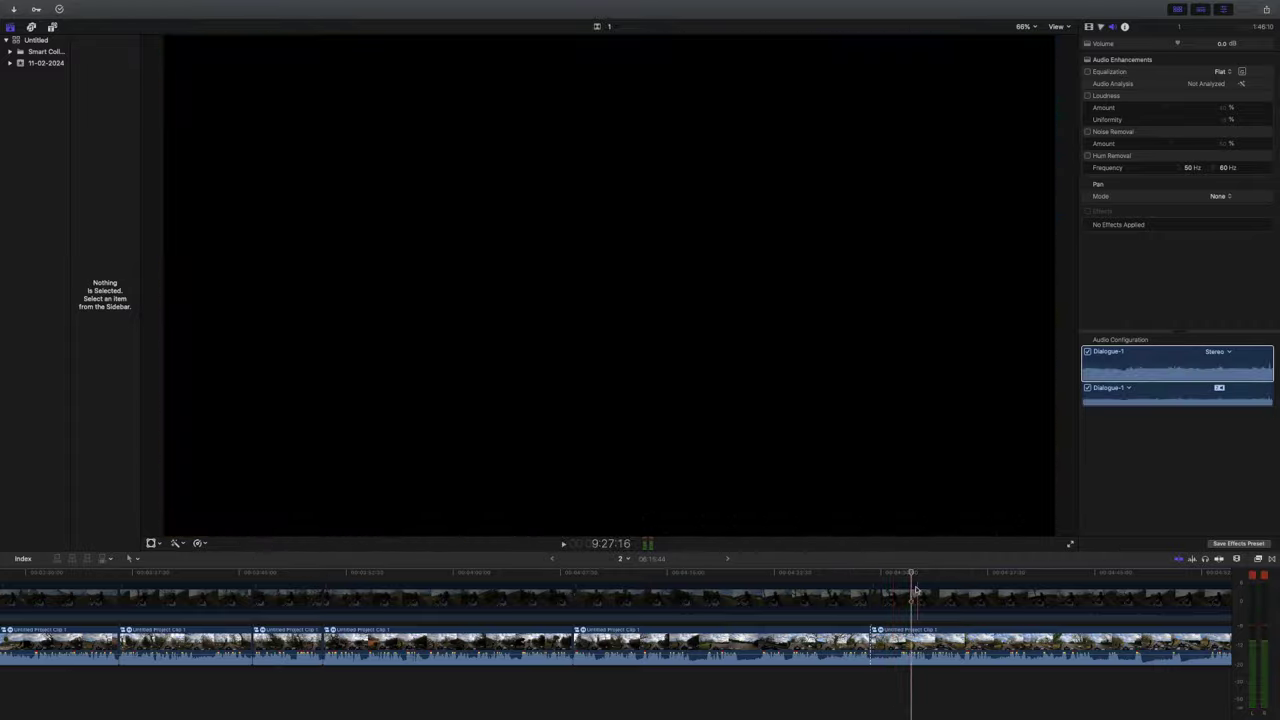
pyautogui.moveTo(912, 573); pyautogui.dragTo(899, 578)
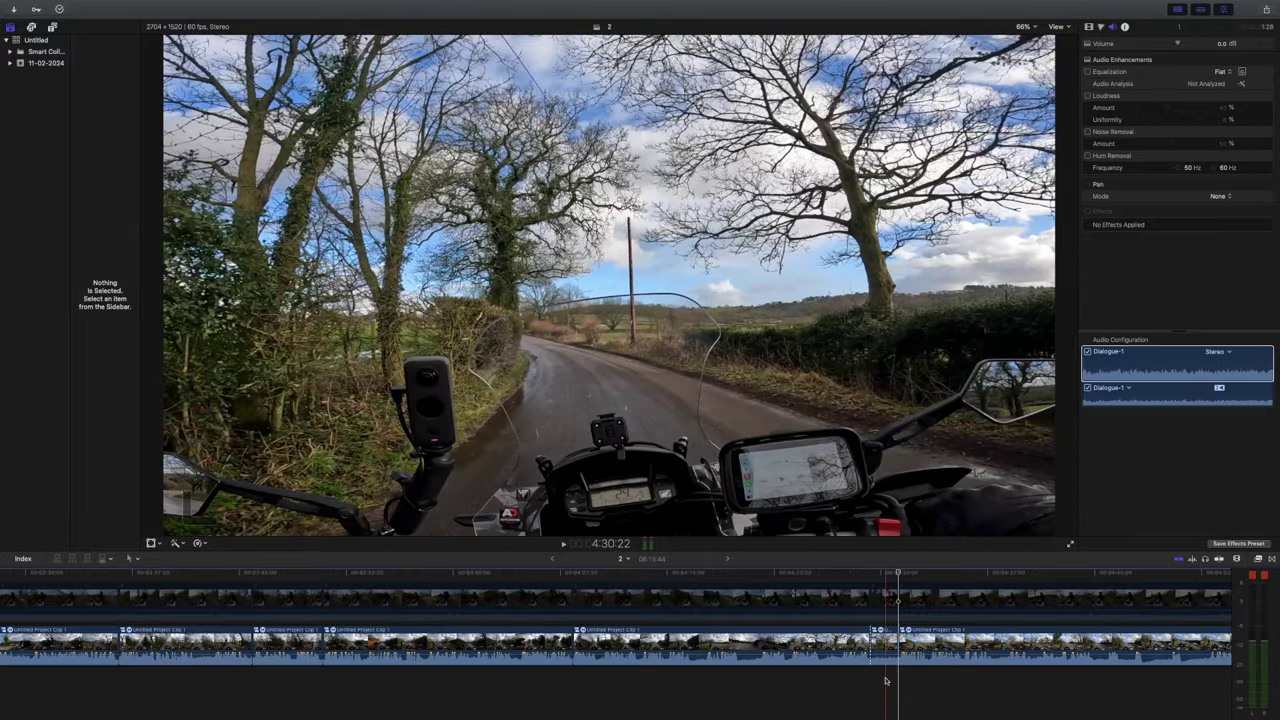
pyautogui.click(880, 600)
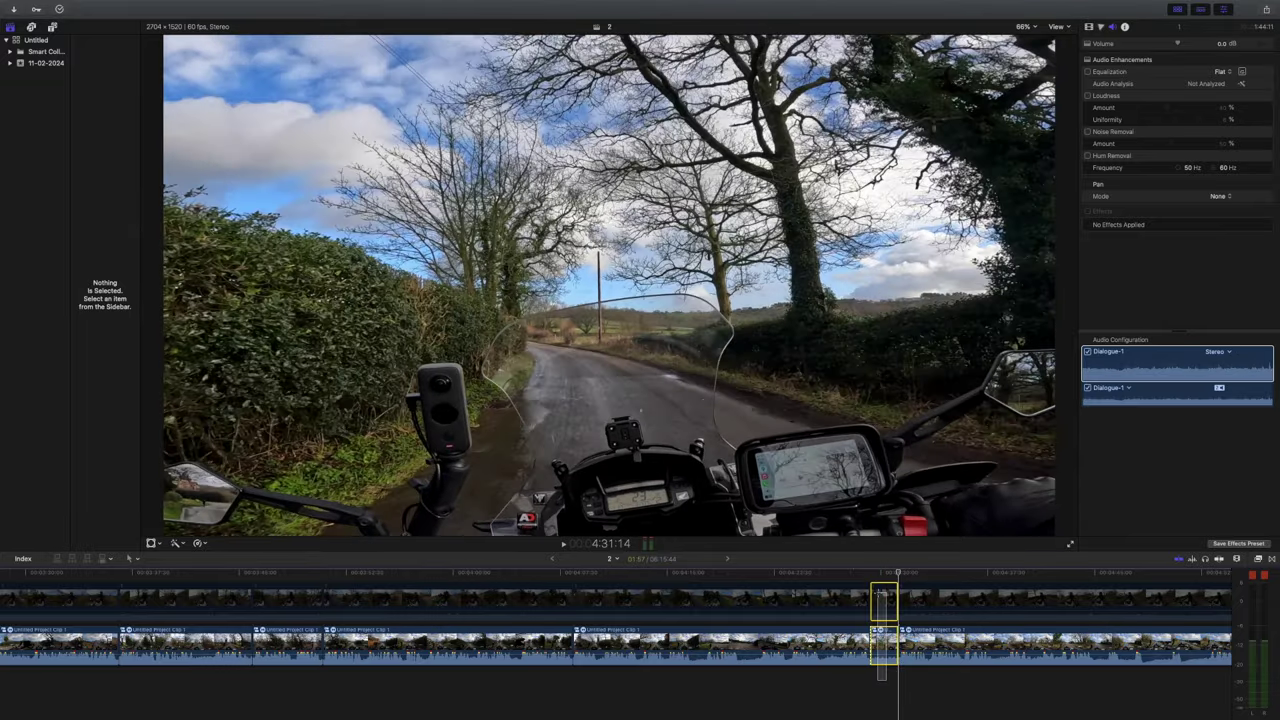
pyautogui.press('Delete')
pyautogui.press('space')
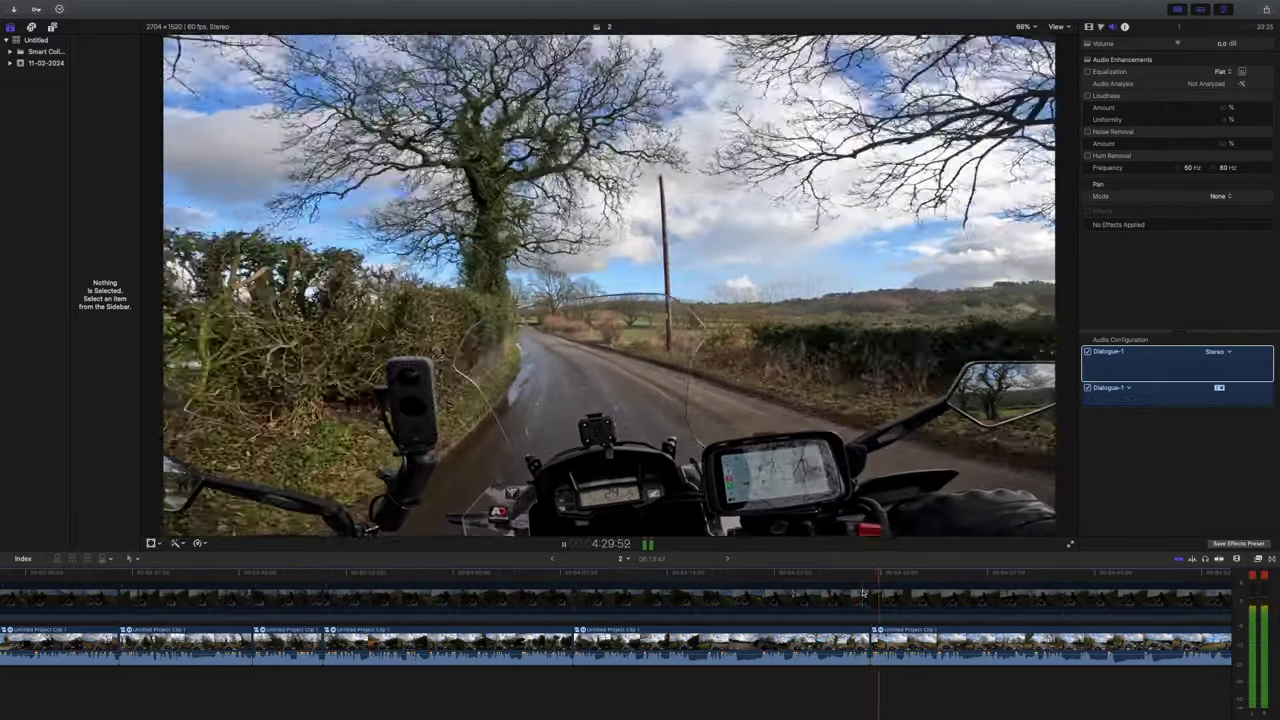
pyautogui.hscroll(5, 860, 590)
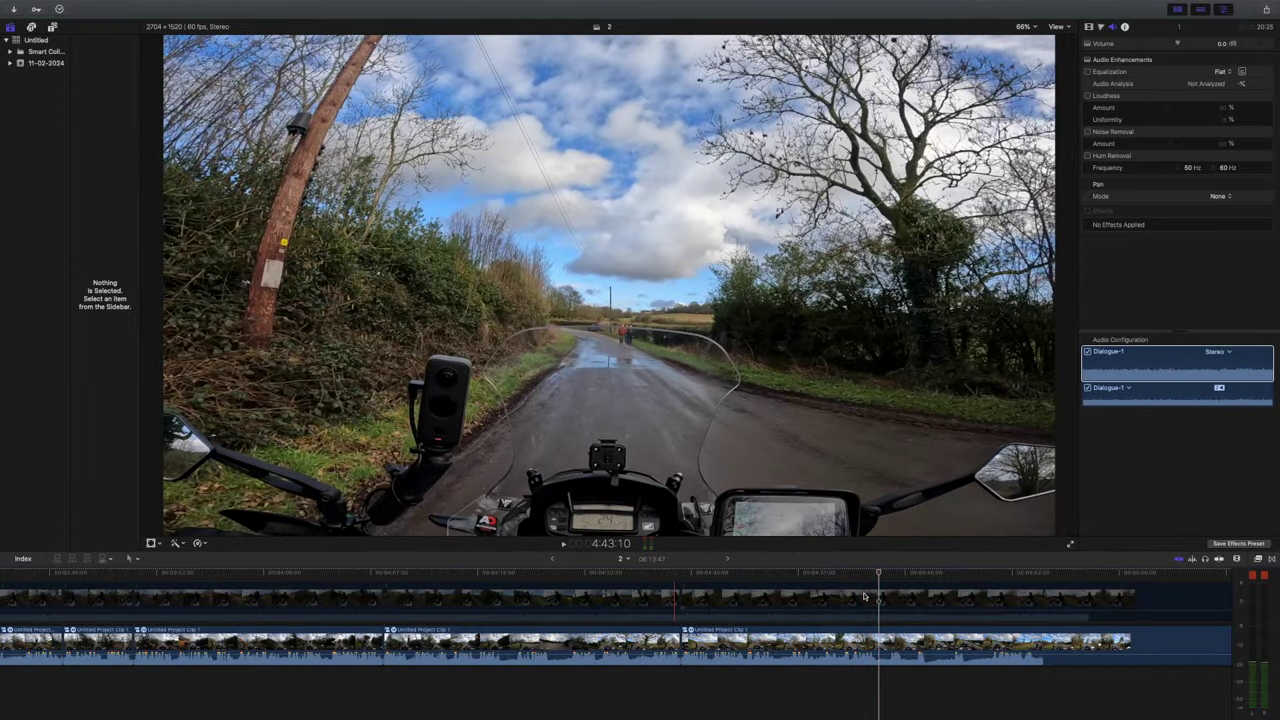
# Step: Preview the later ride footage and park the playhead at 5:11:26
pyautogui.press('space')
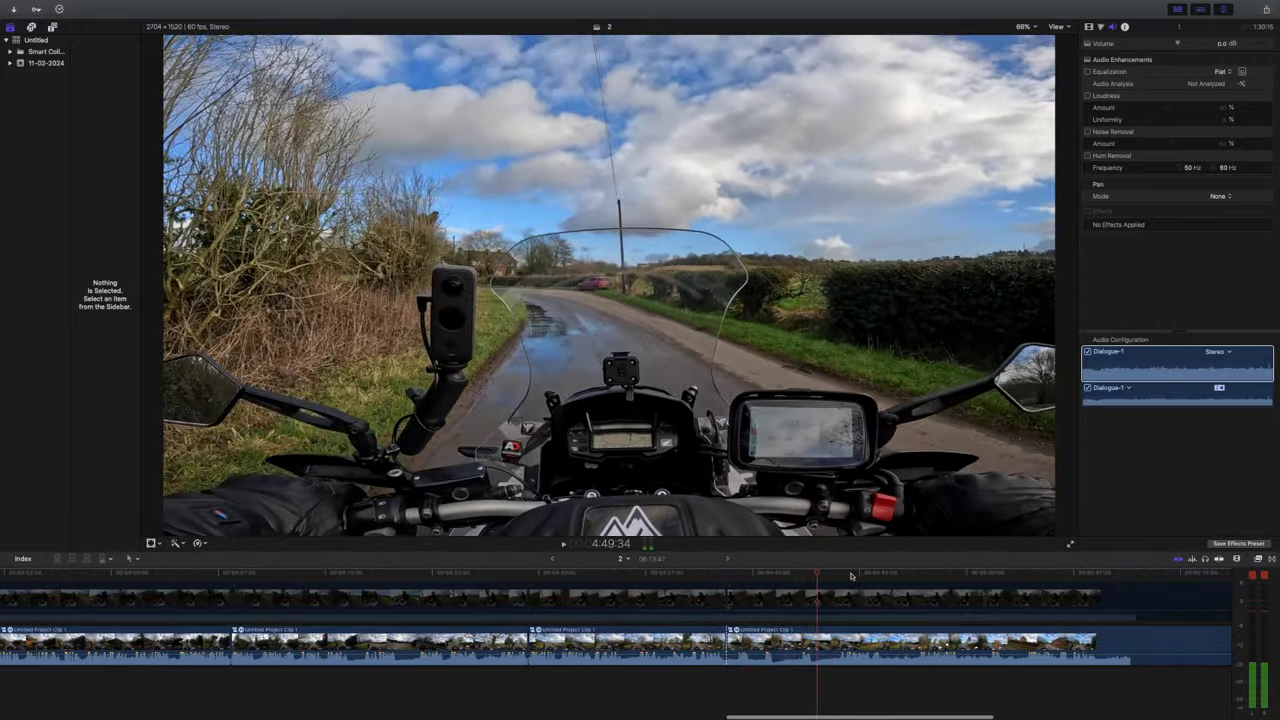
pyautogui.click(853, 577)
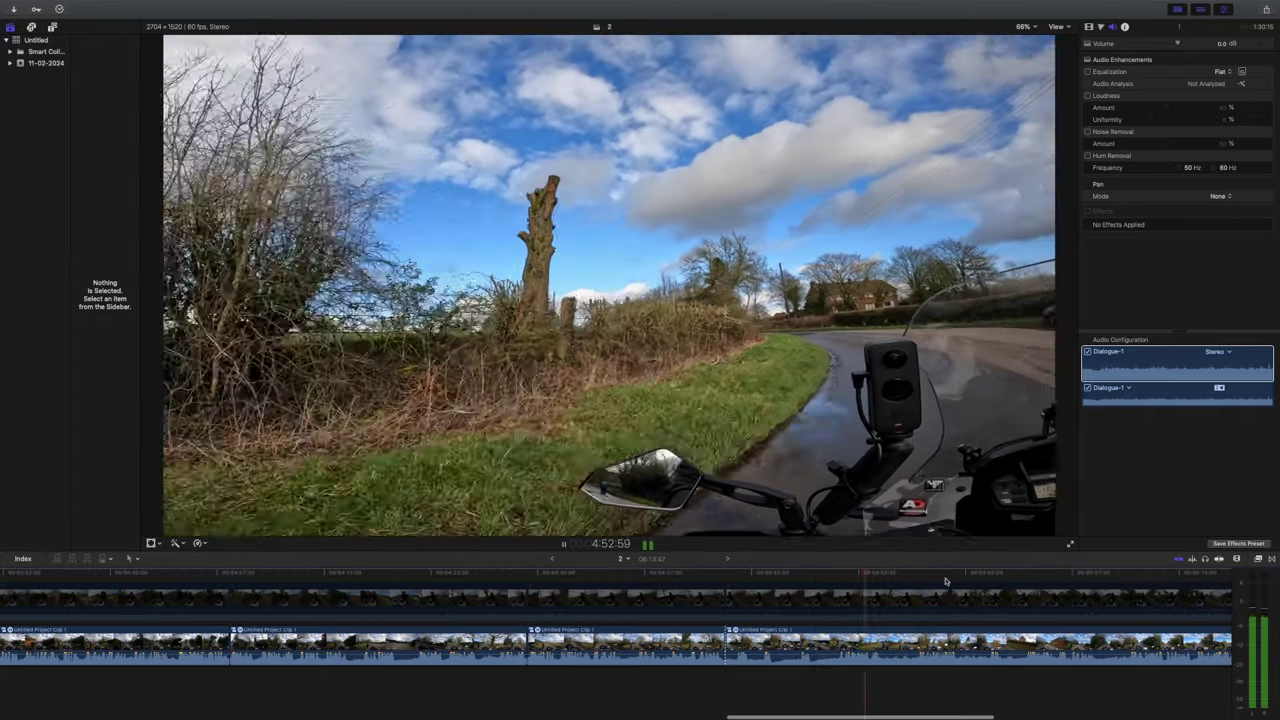
pyautogui.click(942, 577)
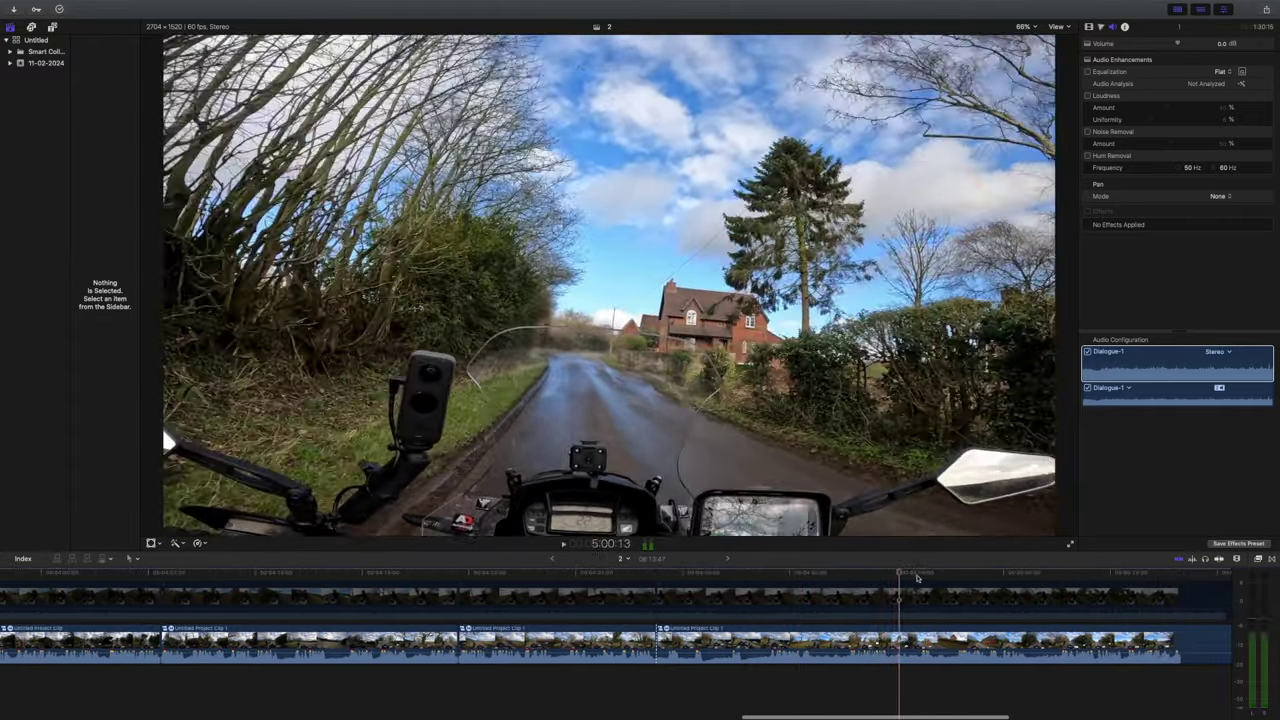
pyautogui.click(920, 577)
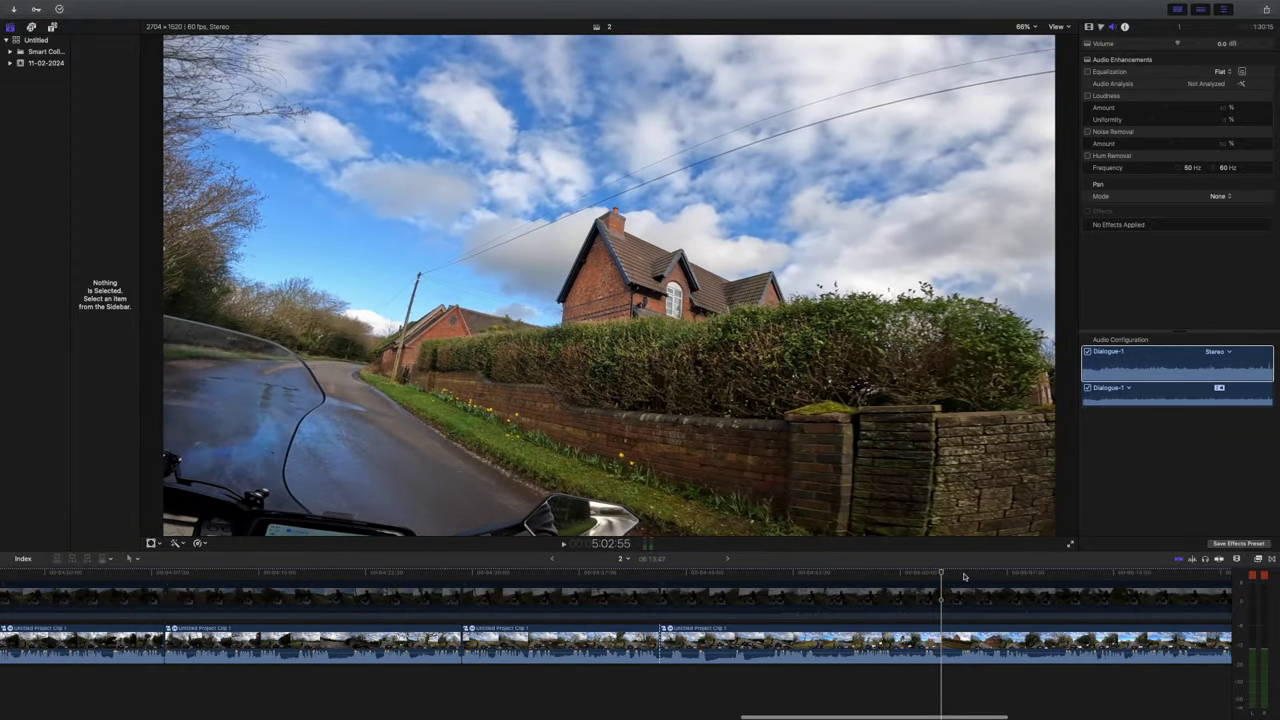
pyautogui.click(965, 577)
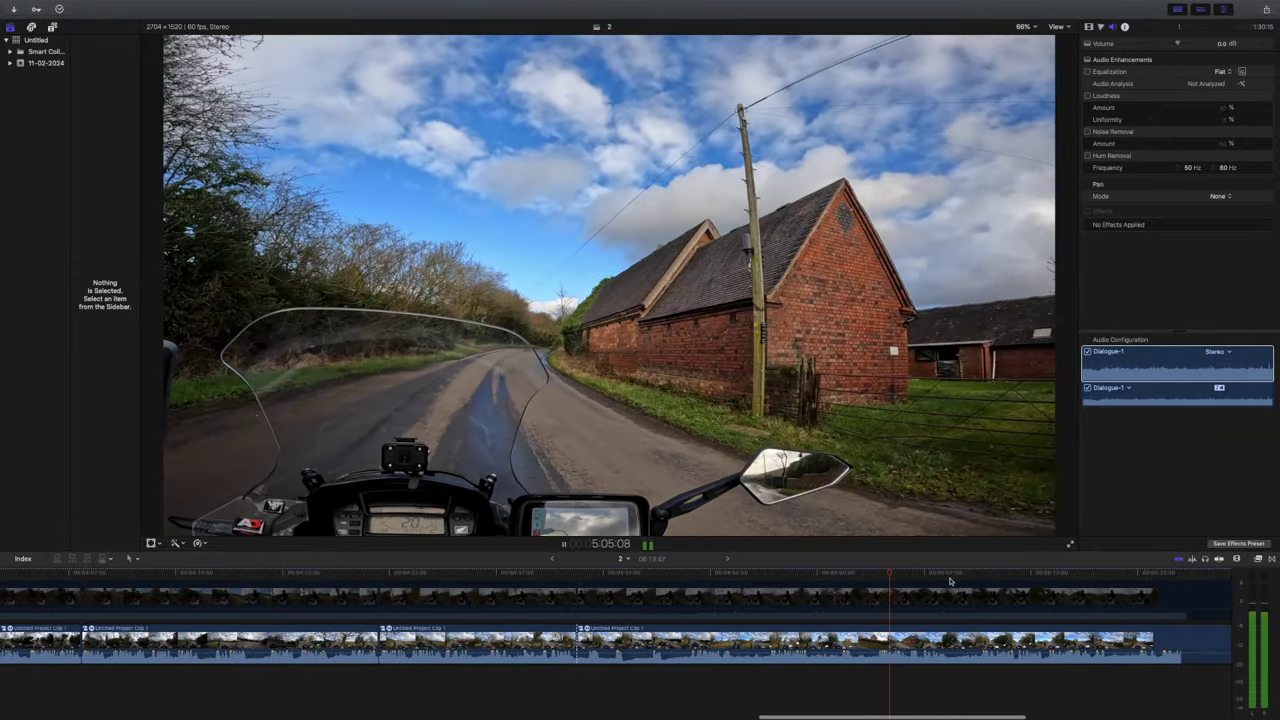
pyautogui.click(908, 577)
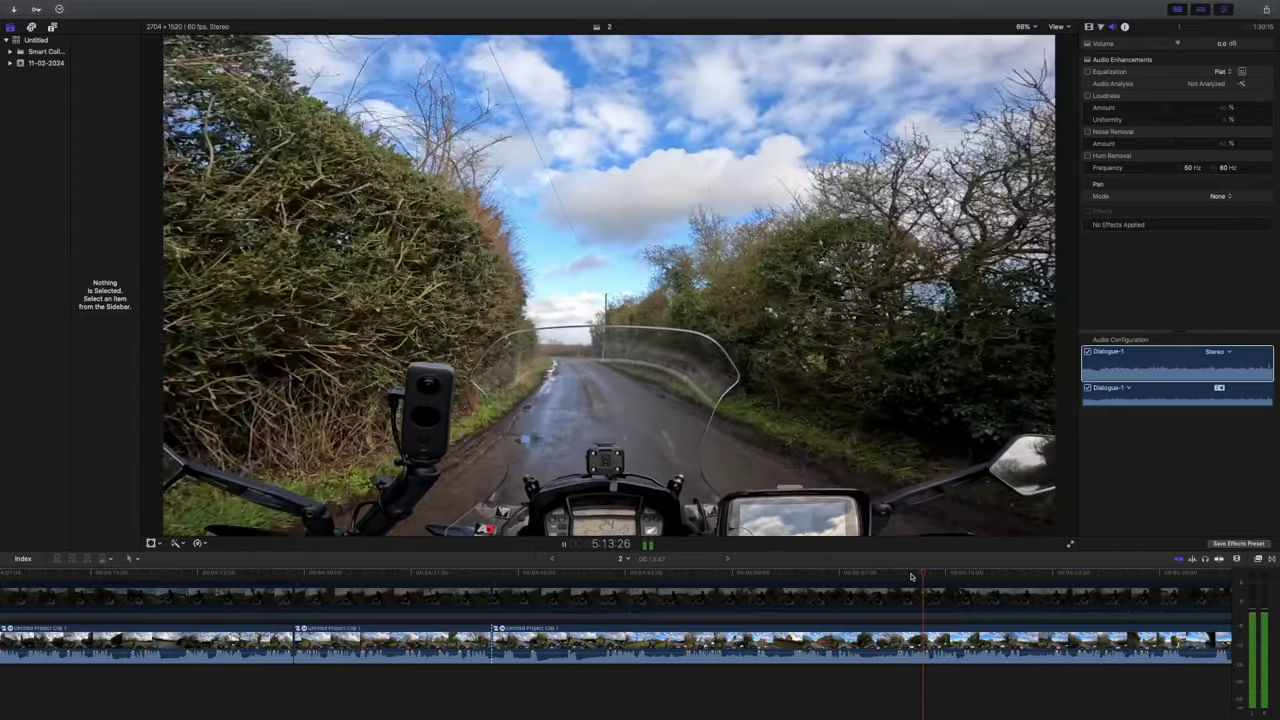
pyautogui.click(897, 579)
pyautogui.click(895, 582)
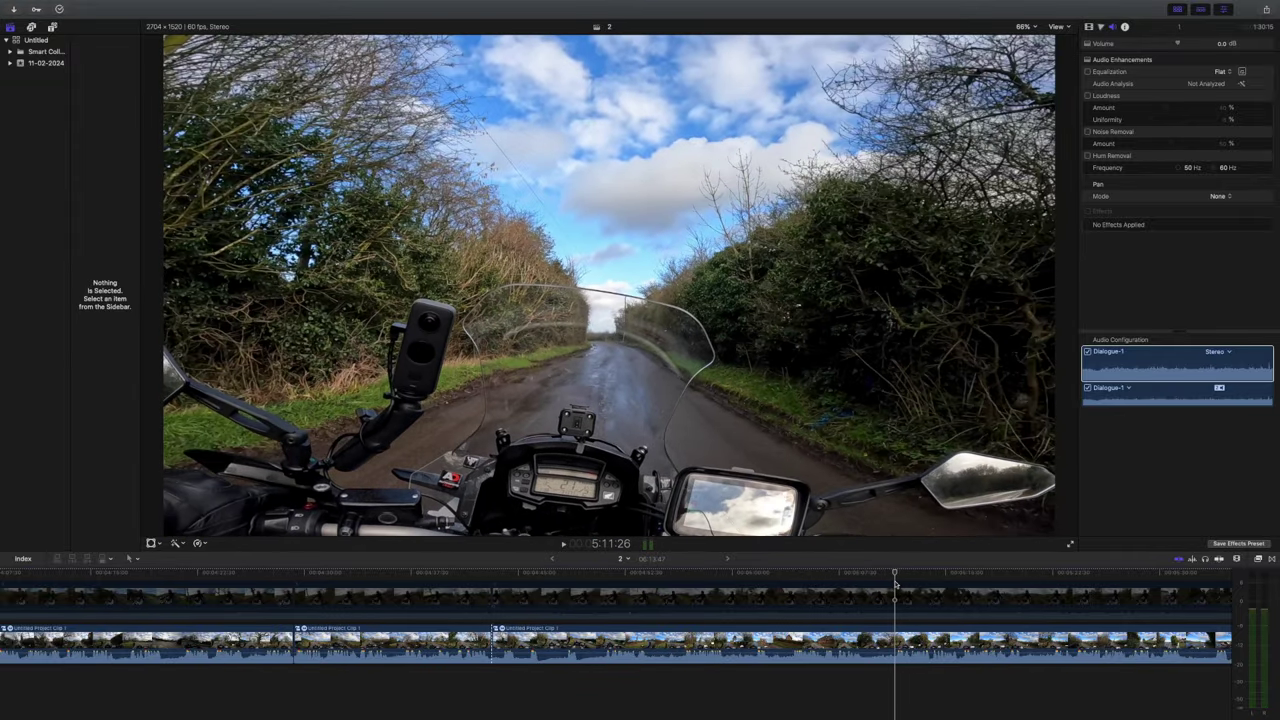
# Step: Blade the footage at 5:11:26 and ripple-delete the unwanted middle stretch before it
pyautogui.press('super+b')
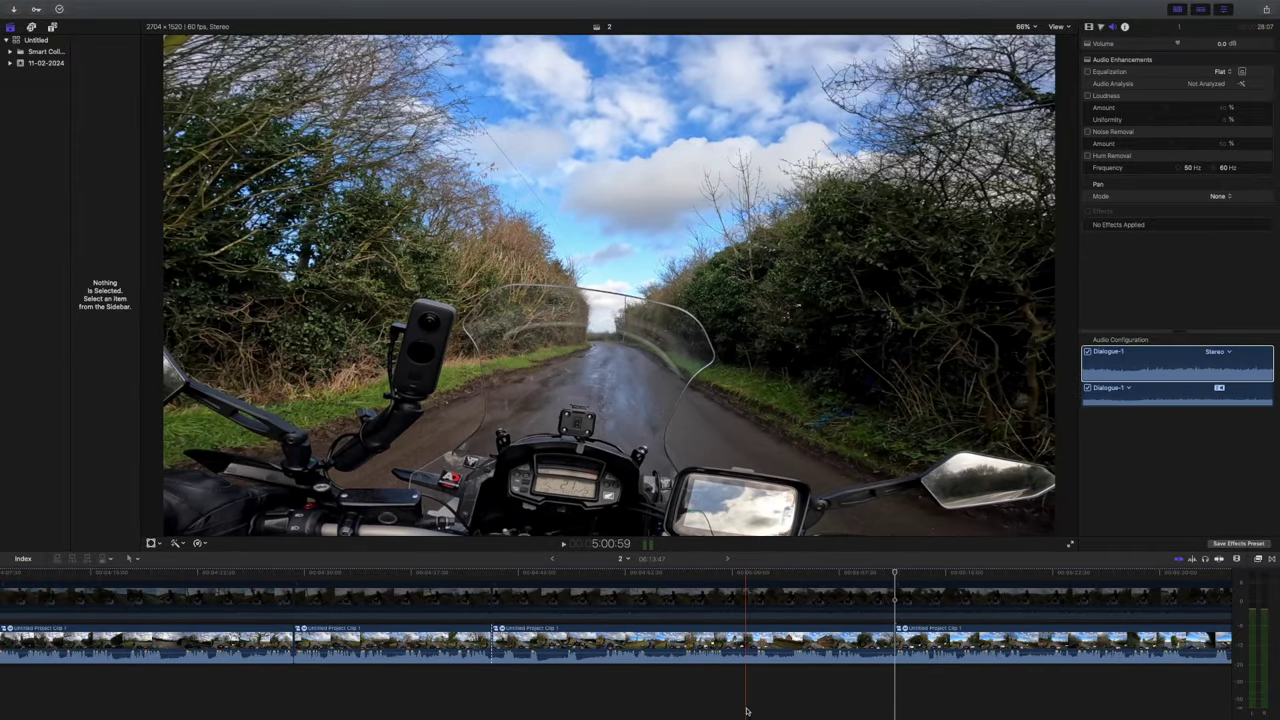
pyautogui.click(746, 640)
pyautogui.press('Delete')
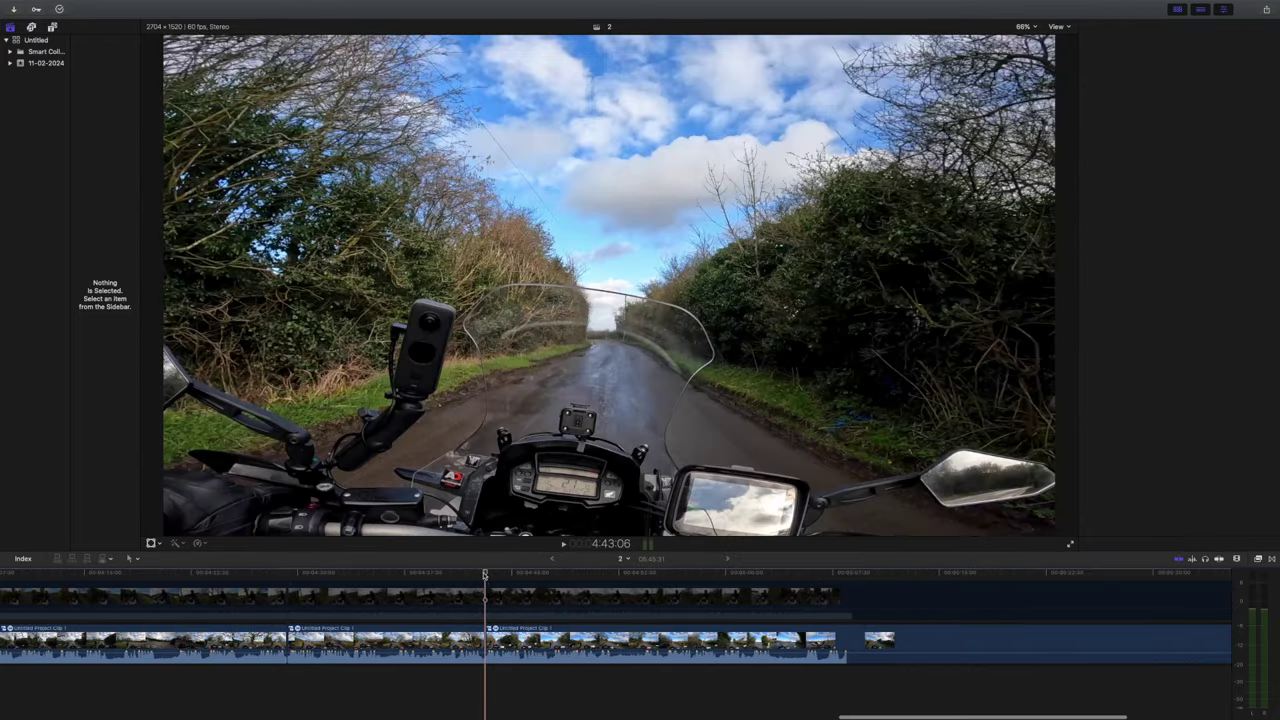
pyautogui.press('super+4')
# Step: Blade the ride at an unwanted spot and delete the short leftover clip
pyautogui.press('space')
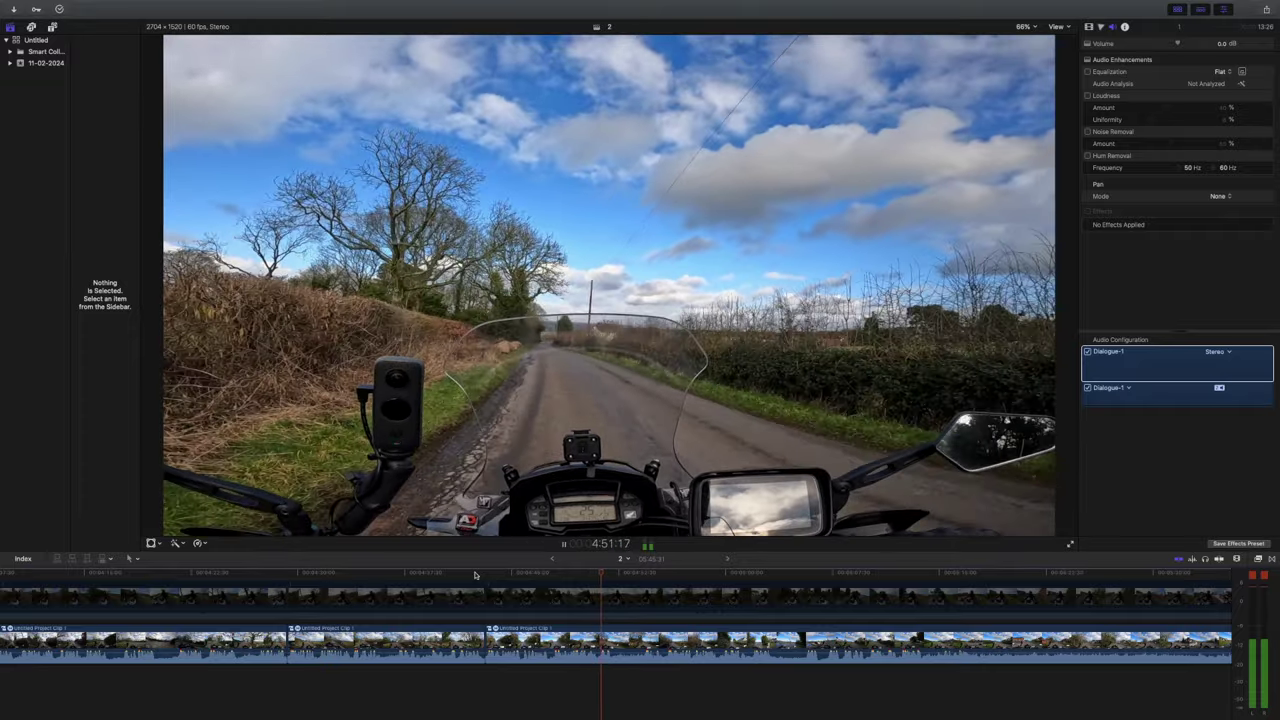
pyautogui.press('space')
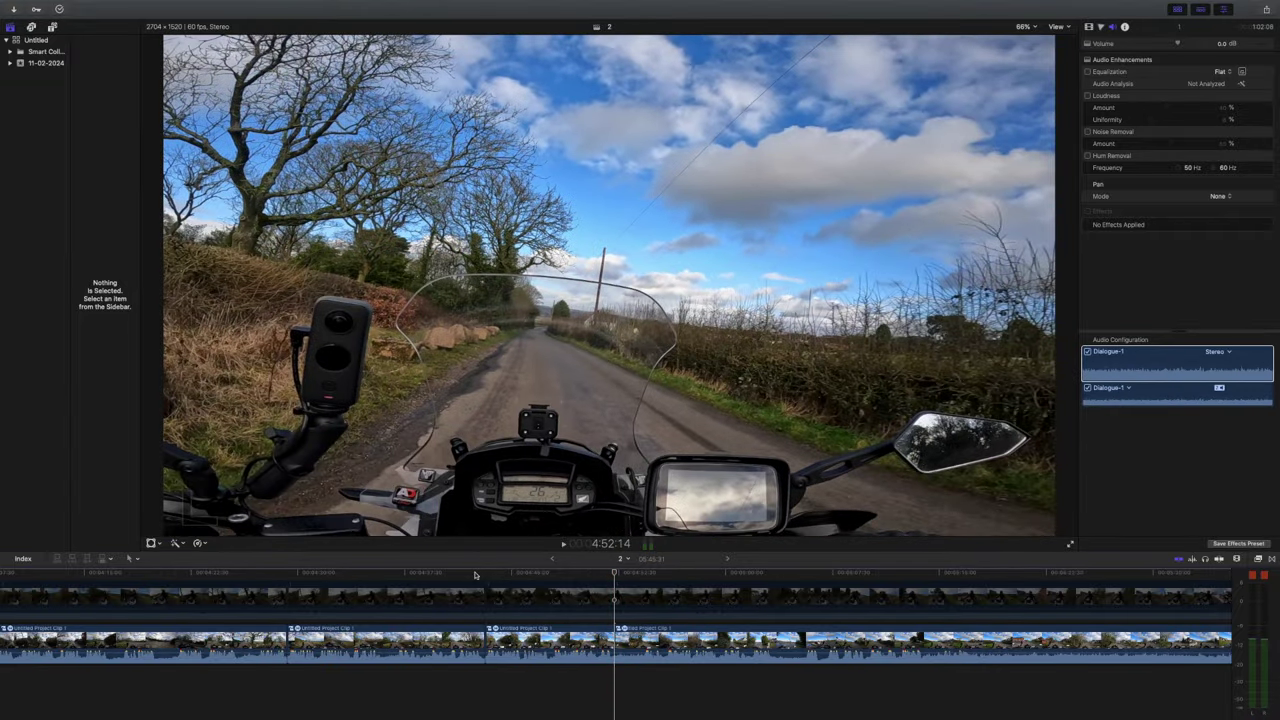
pyautogui.press('space')
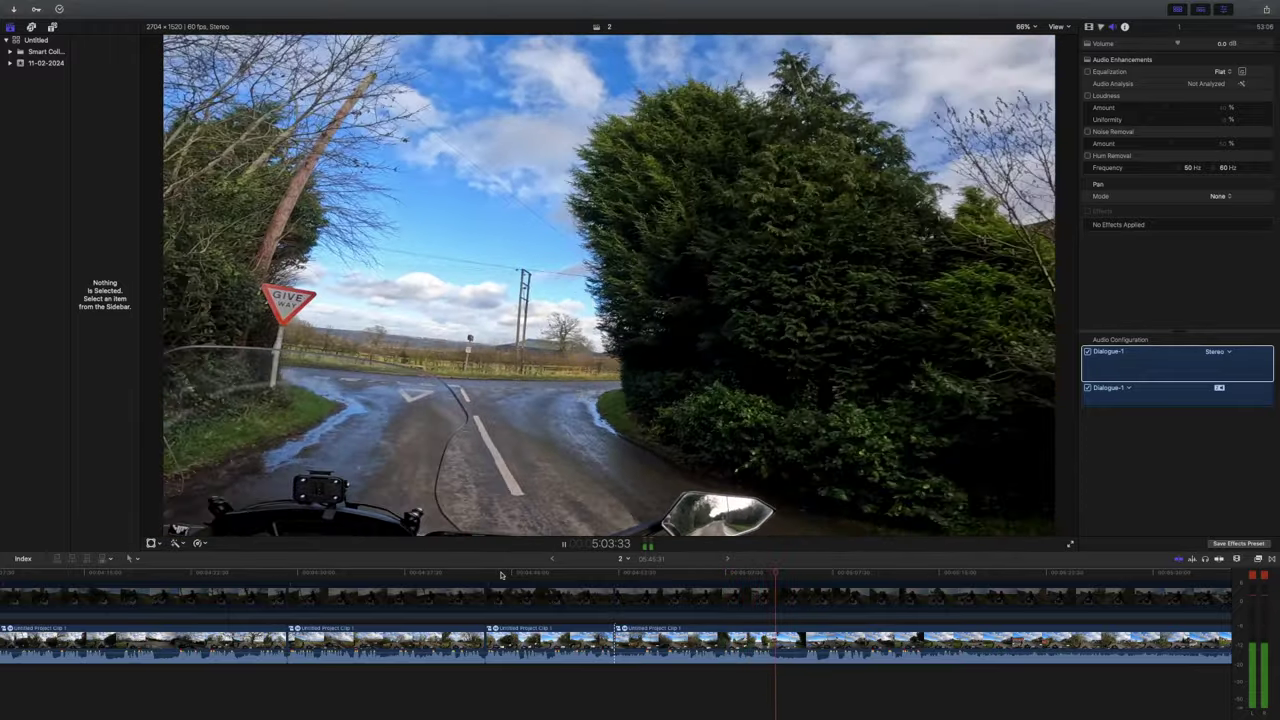
pyautogui.press('space')
pyautogui.press('super+b')
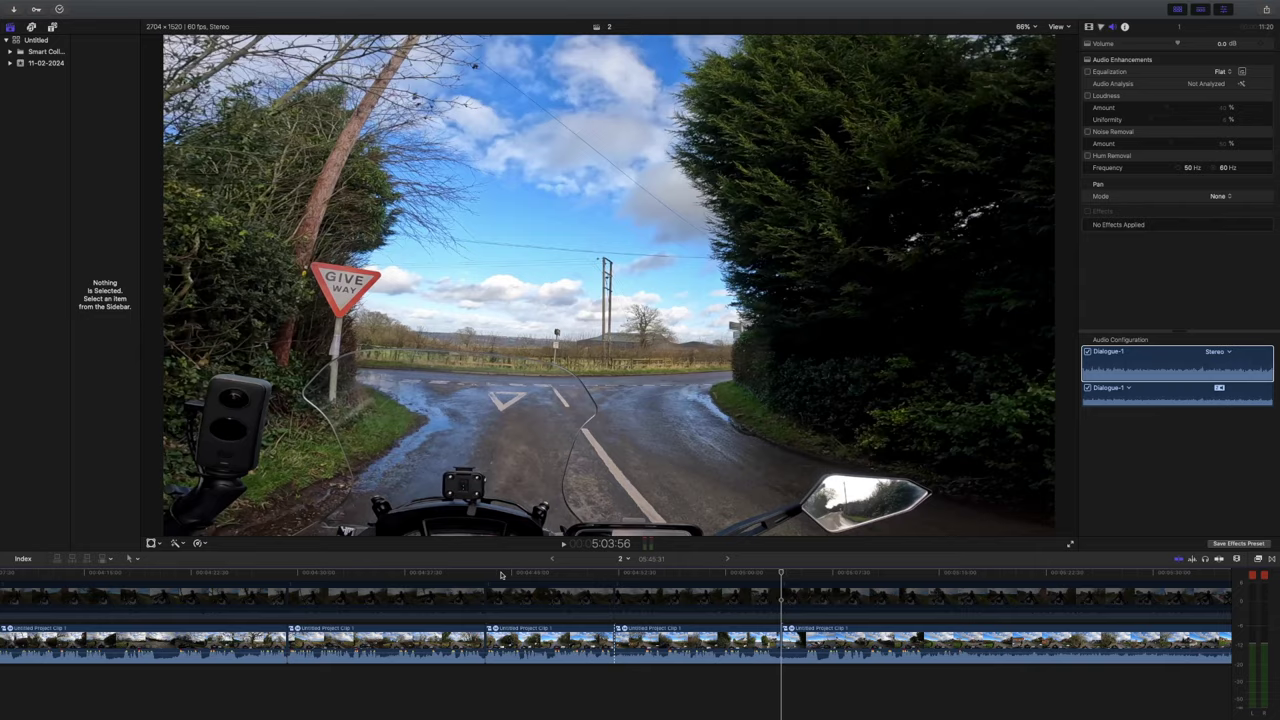
pyautogui.press('space')
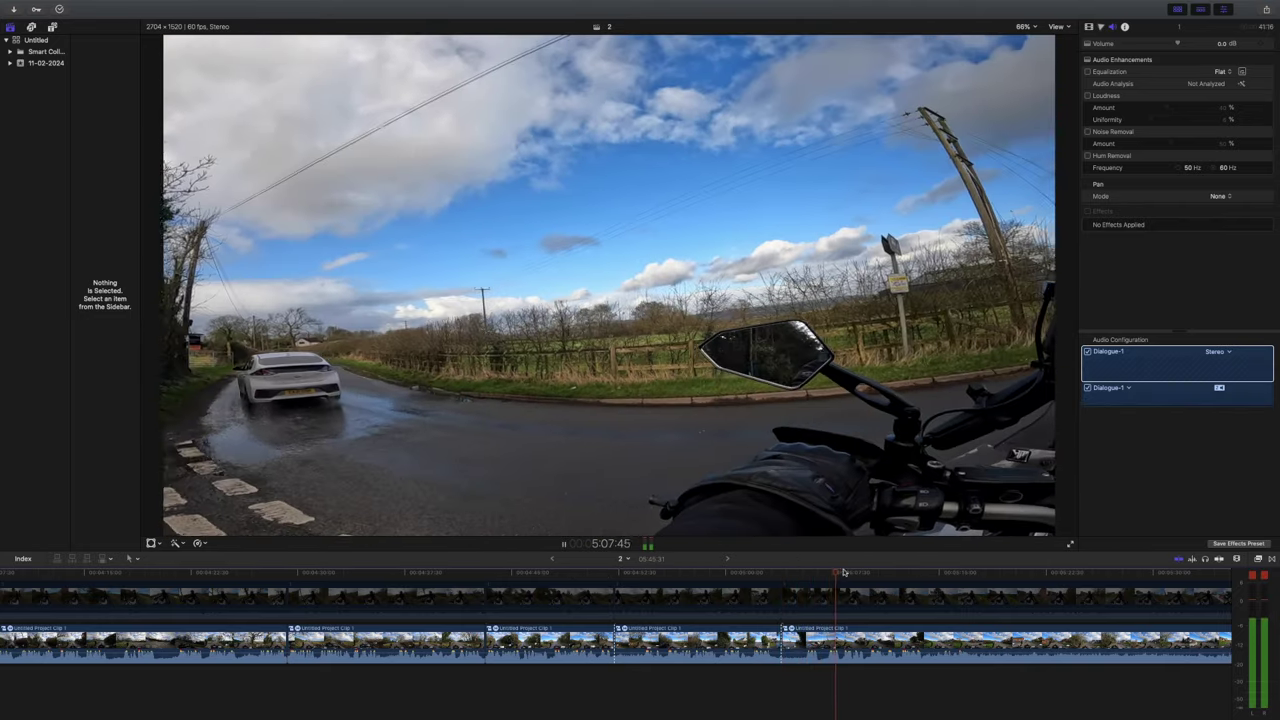
pyautogui.moveTo(844, 572); pyautogui.dragTo(803, 580)
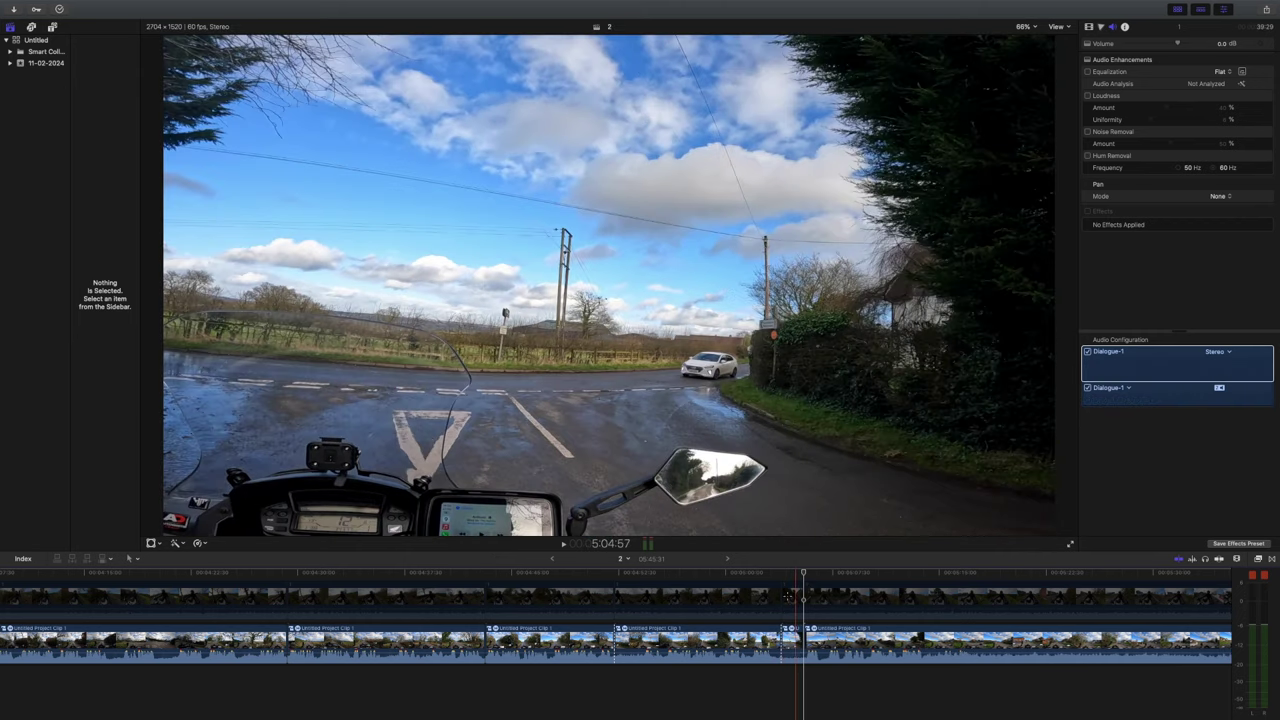
pyautogui.click(790, 598)
pyautogui.press('Delete')
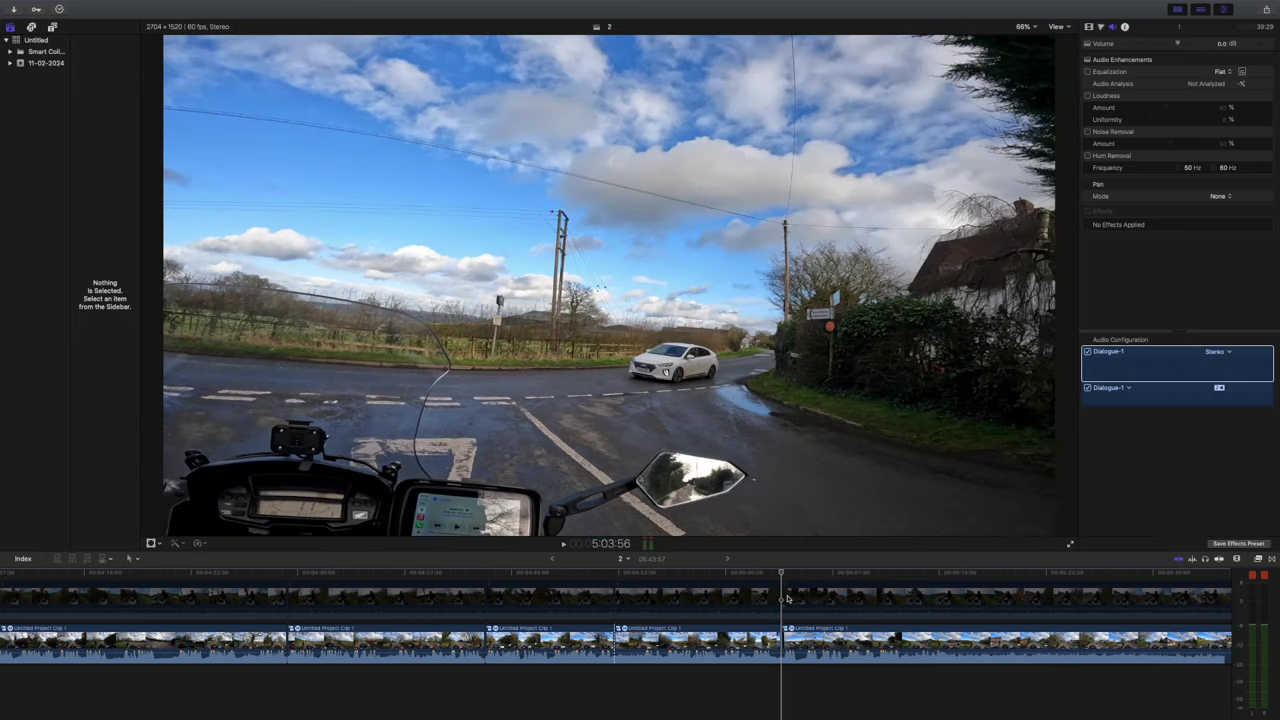
# Step: Blade both ends of the next unwanted stretch and ripple-delete the piece between them
pyautogui.press('space')
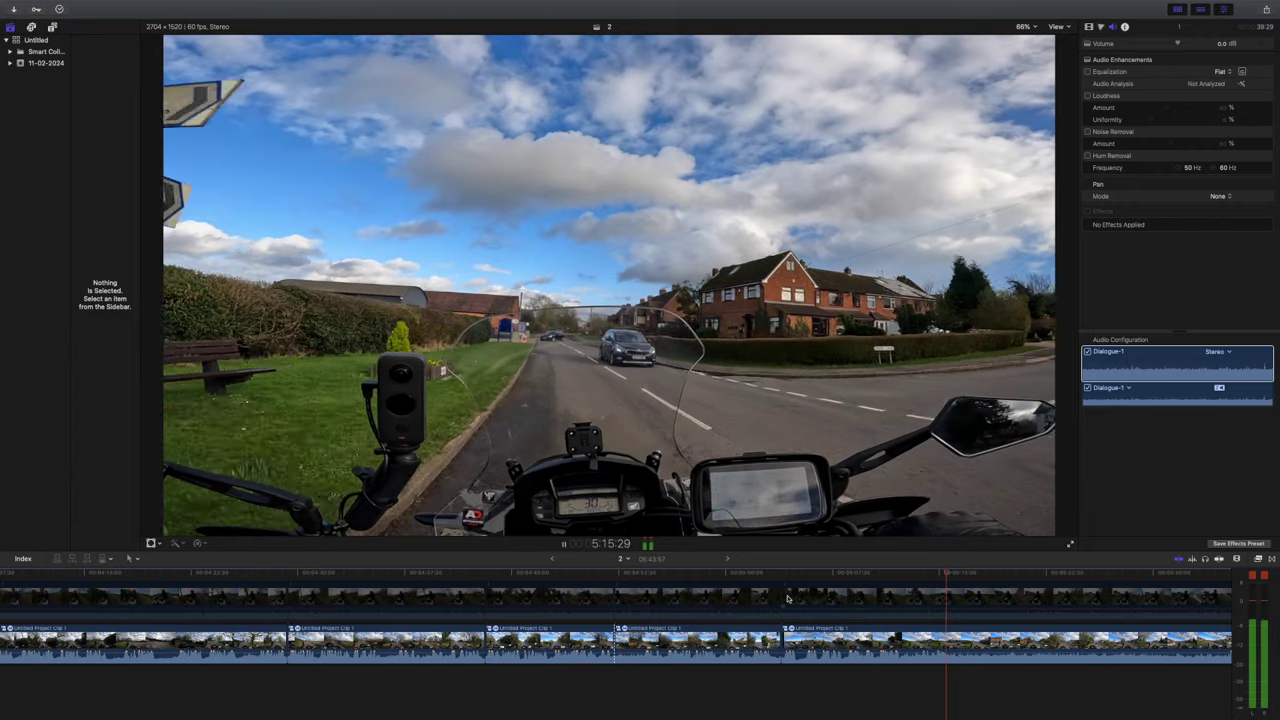
pyautogui.press('space')
pyautogui.press('super+b')
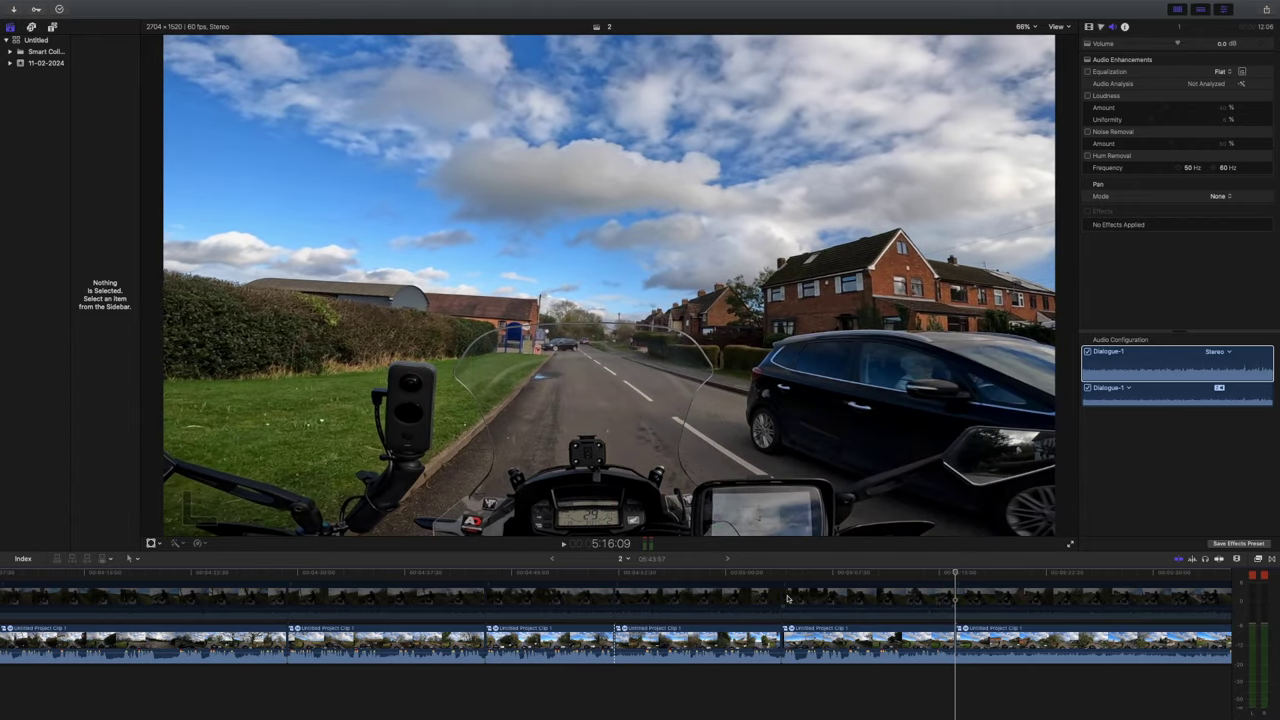
pyautogui.hscroll(5, 887, 622)
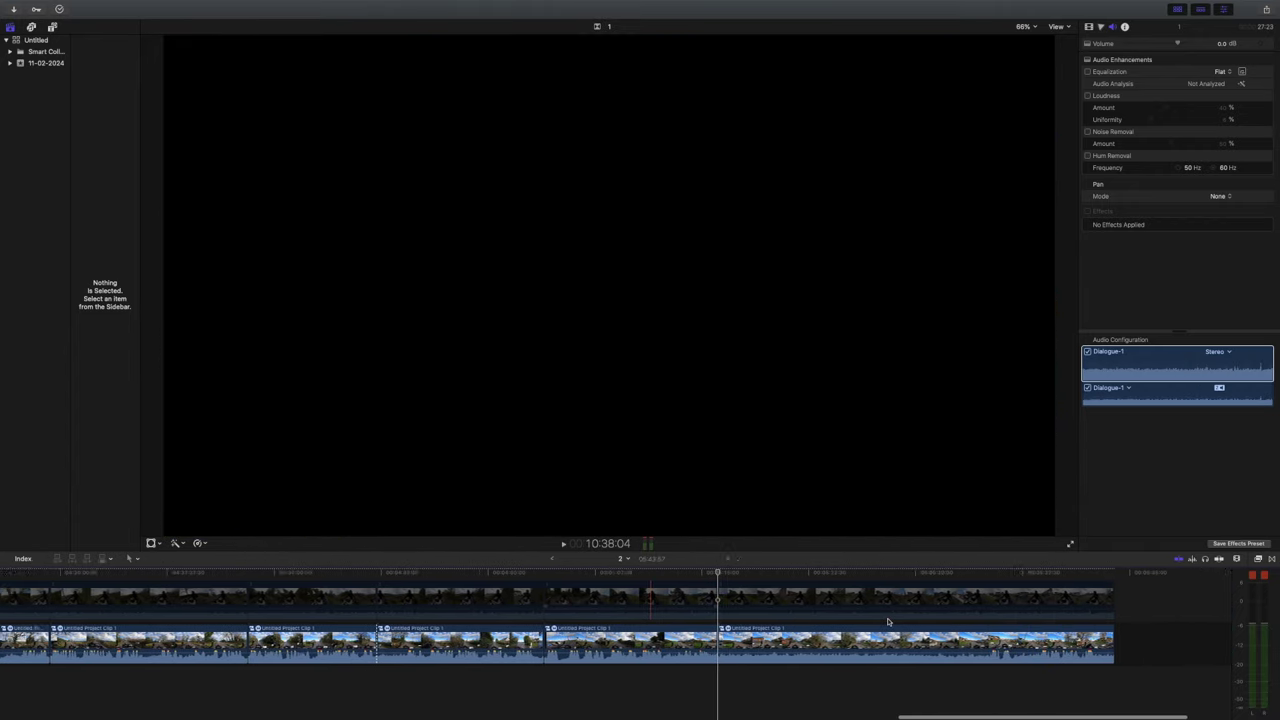
pyautogui.press('space')
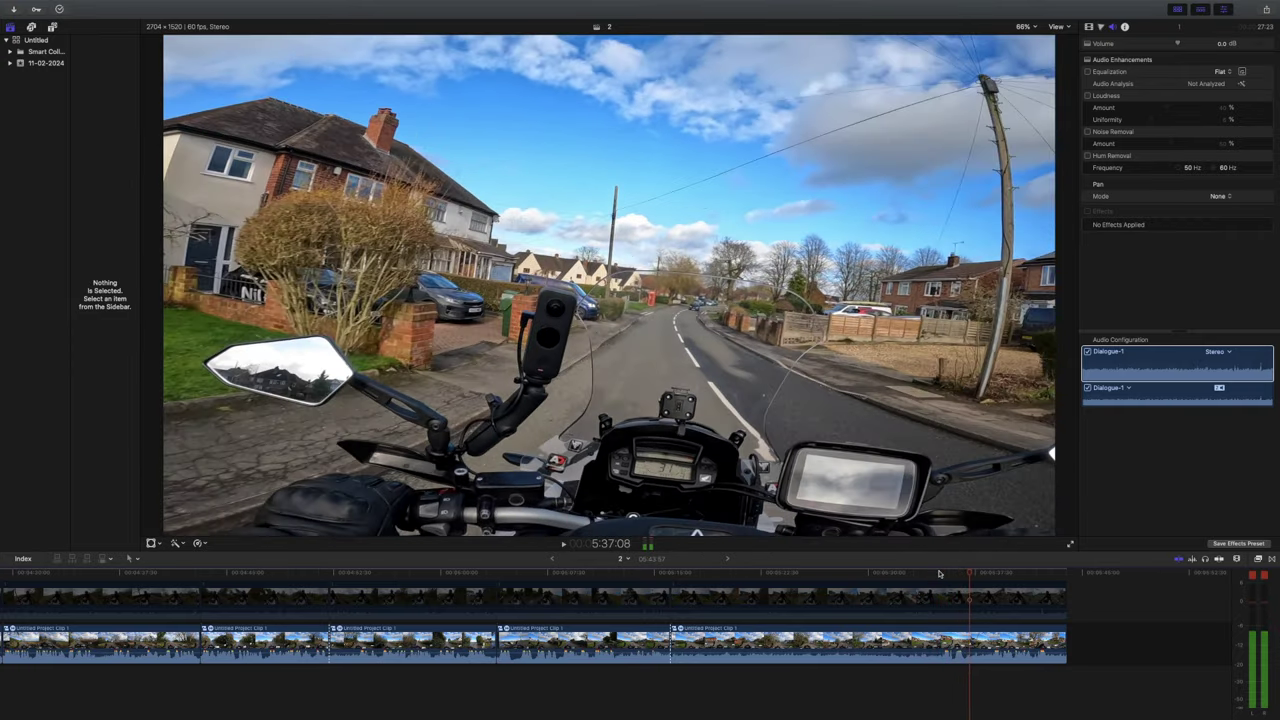
pyautogui.click(938, 573)
pyautogui.press('space')
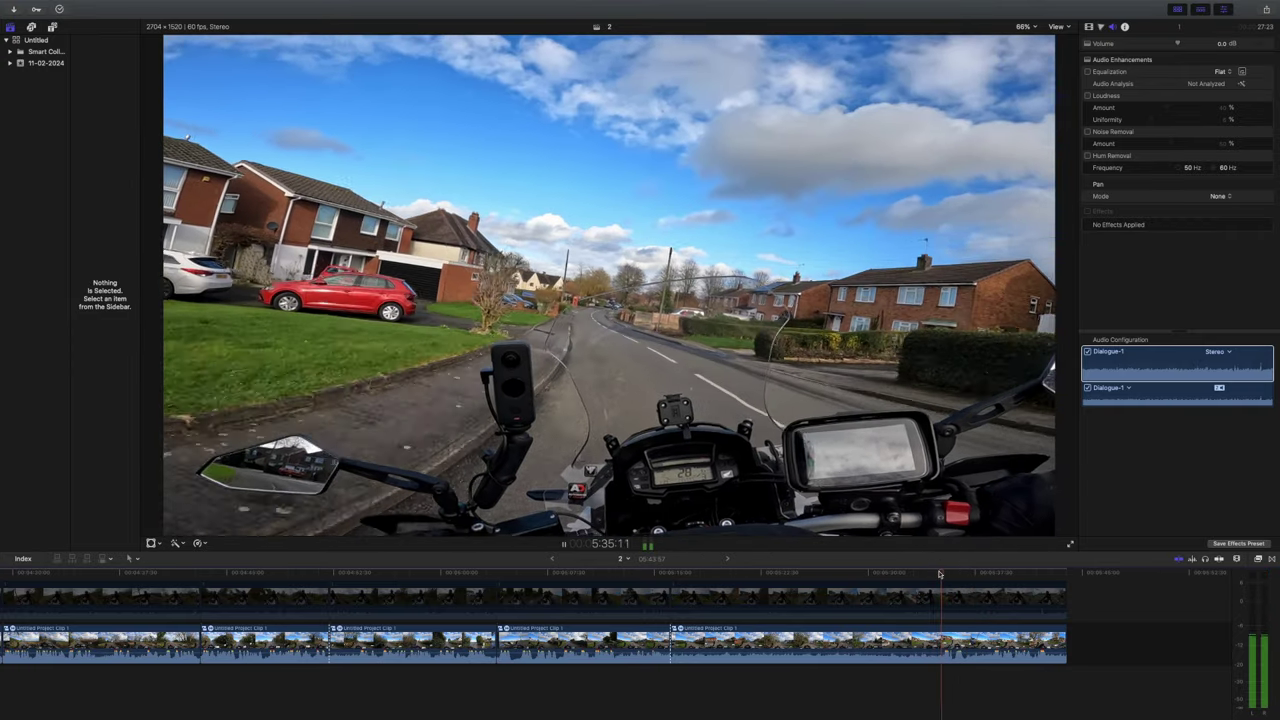
pyautogui.hscroll(3, 940, 576)
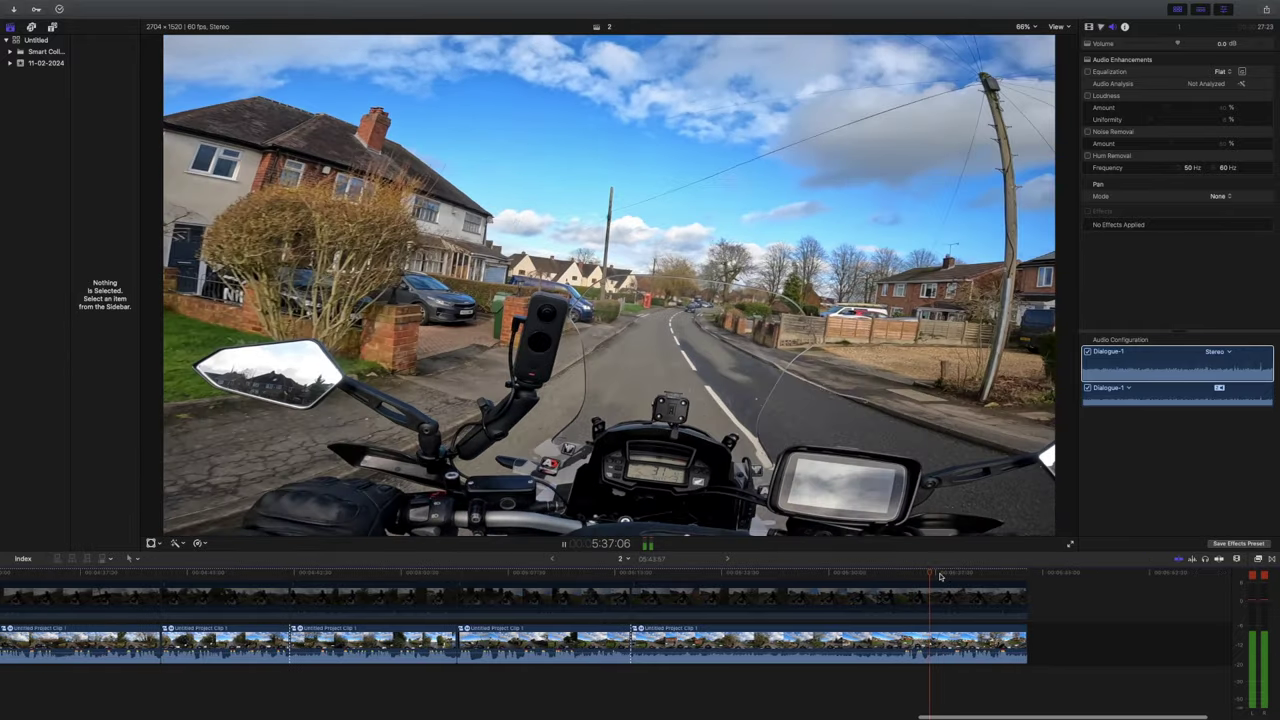
pyautogui.press('space')
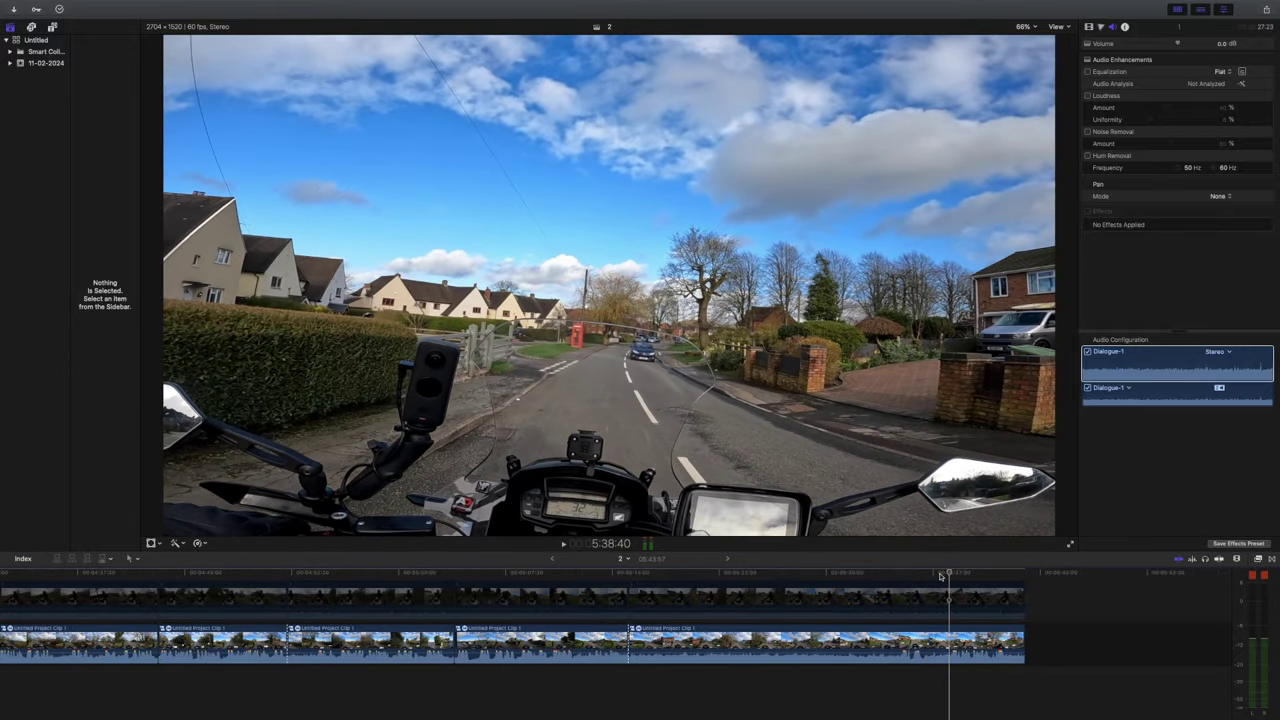
pyautogui.press('super+b')
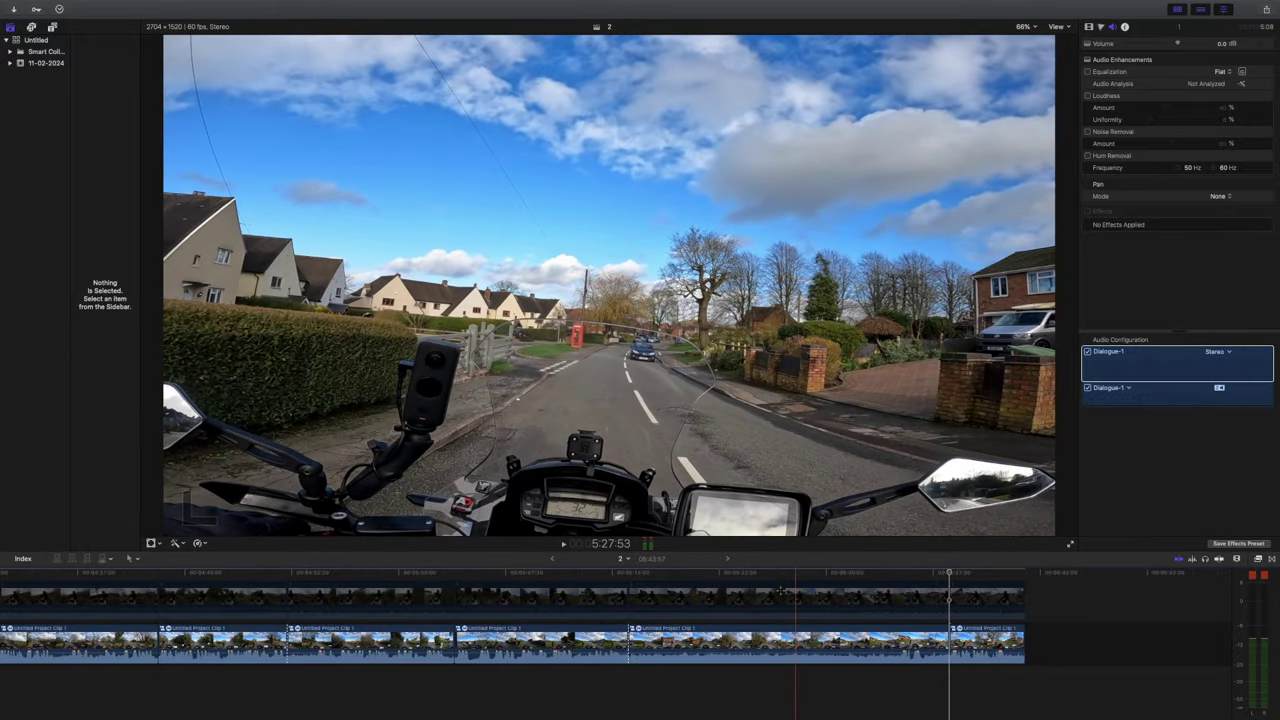
pyautogui.click(781, 594)
pyautogui.press('Delete')
# Step: Play through the new join and mark the end point of the final clip
pyautogui.click(621, 575)
pyautogui.press('space')
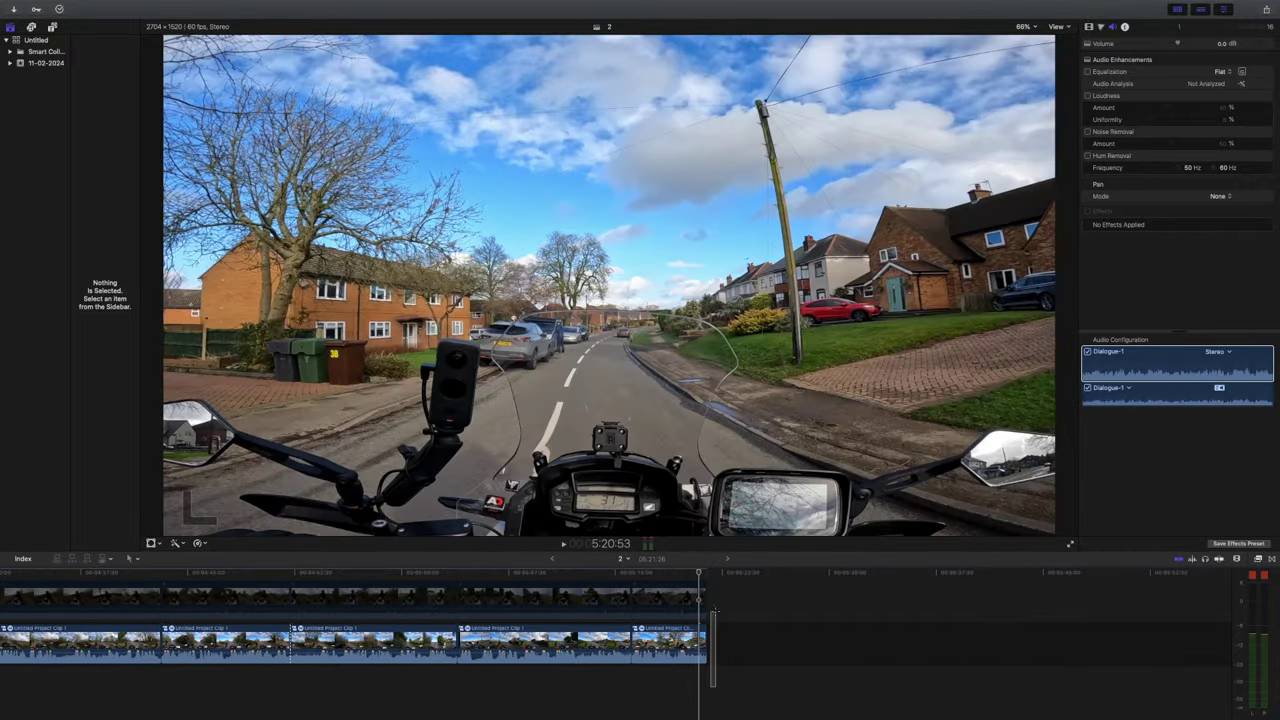
pyautogui.click(704, 645)
# Step: Clear the end-point selection and fit the whole edit in the timeline
pyautogui.click(535, 668)
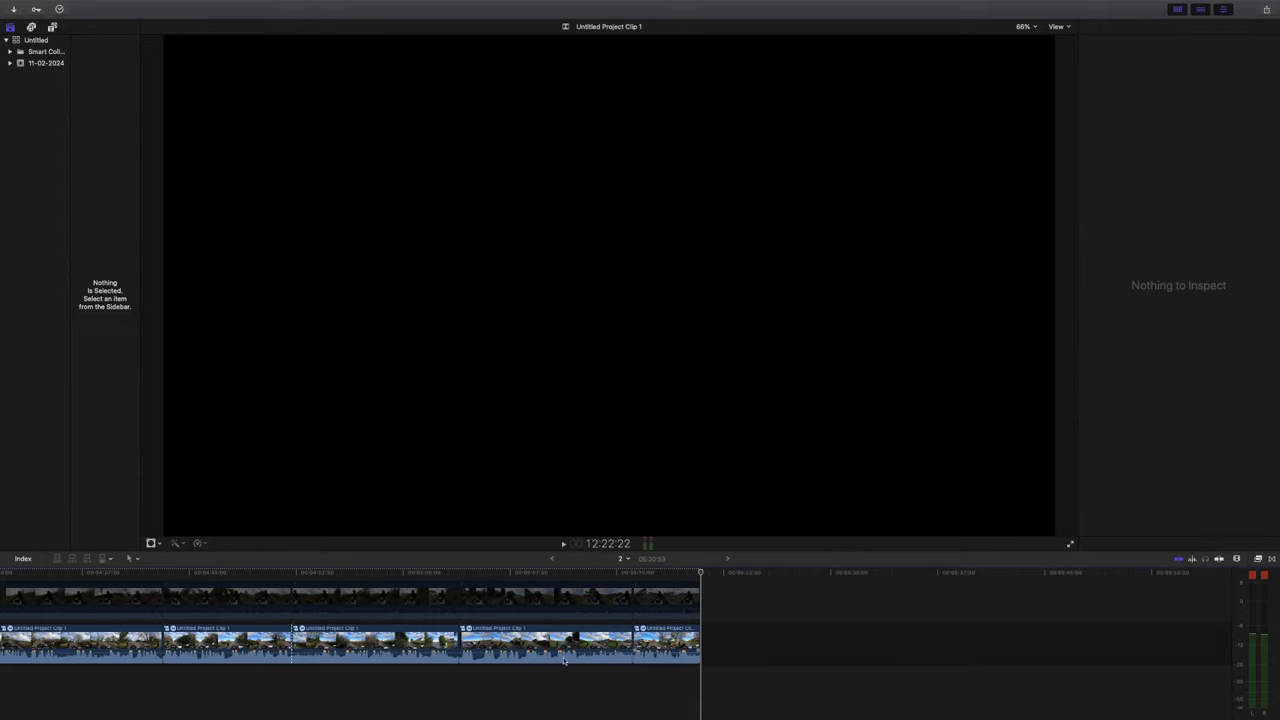
pyautogui.hotkey('shift', 'z')
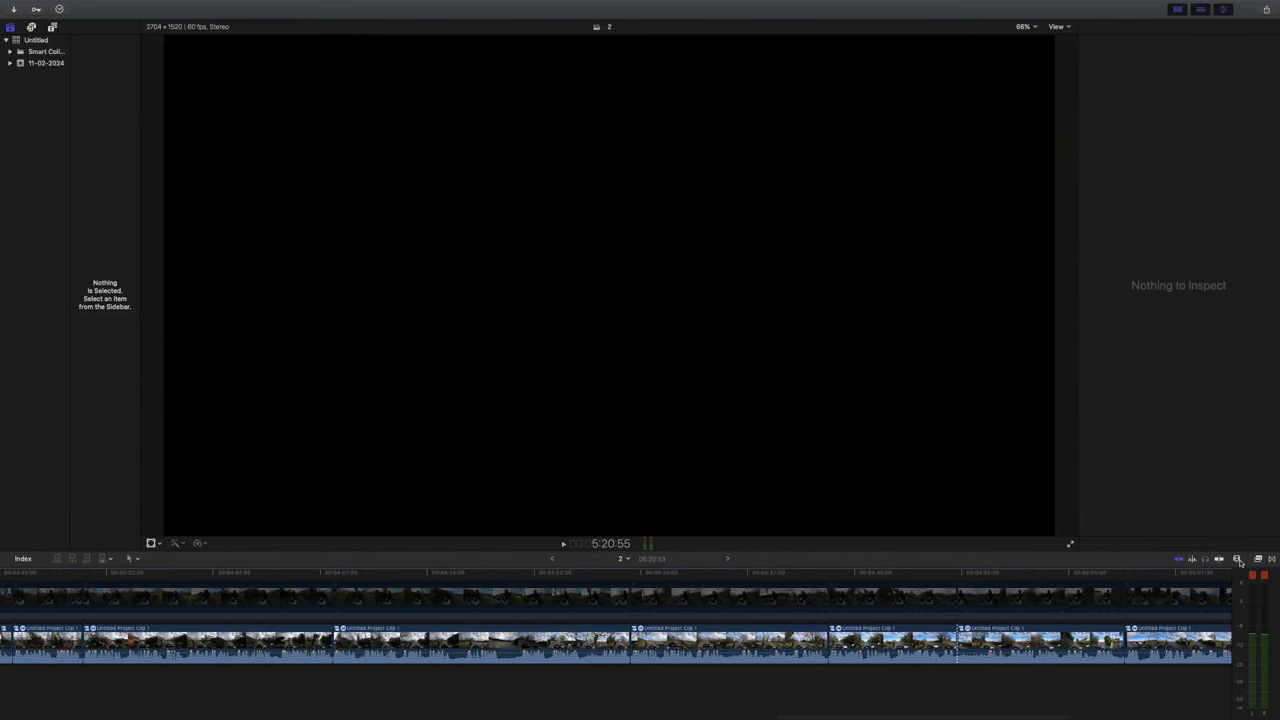
pyautogui.click(1237, 559)
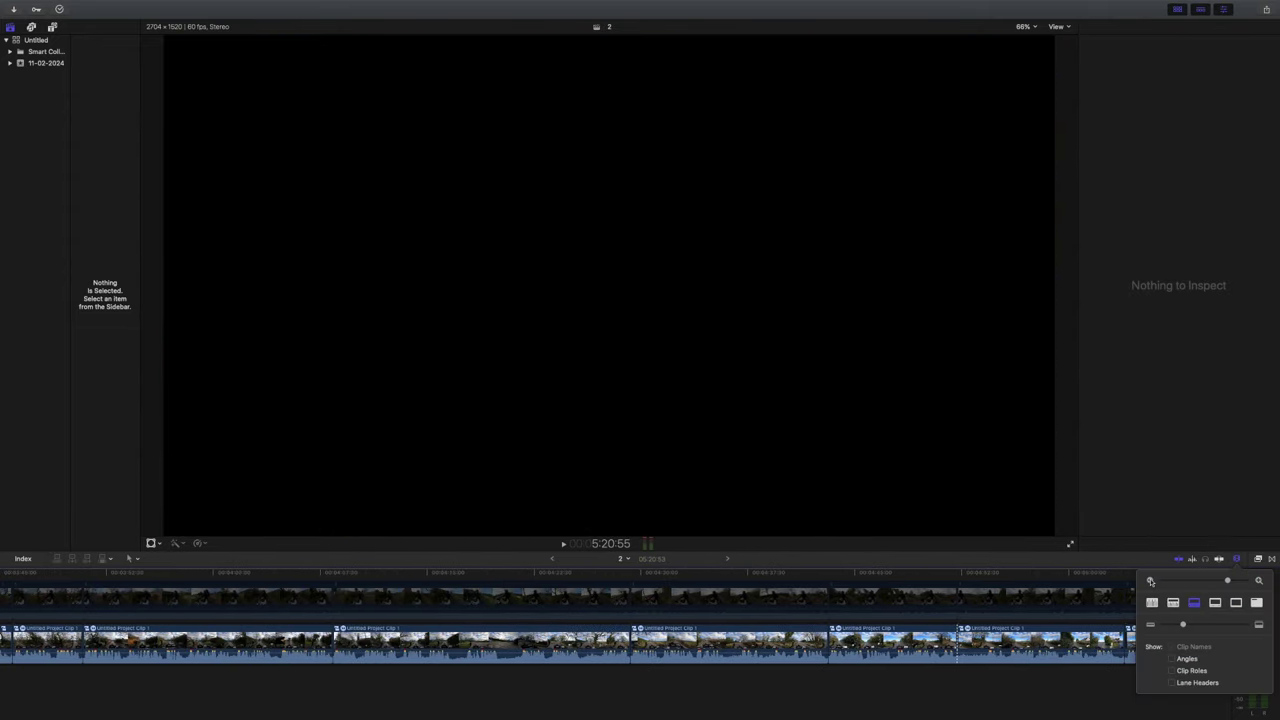
pyautogui.click(1150, 581)
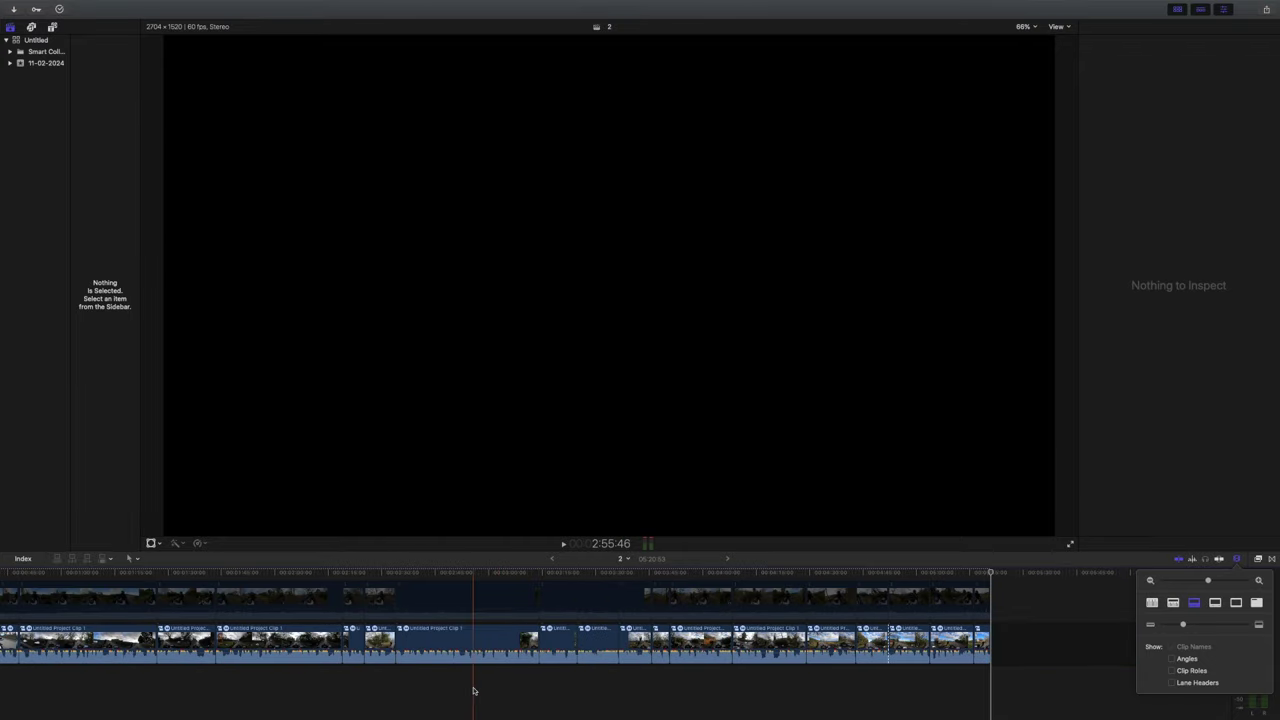
pyautogui.scroll(3, 474, 690)
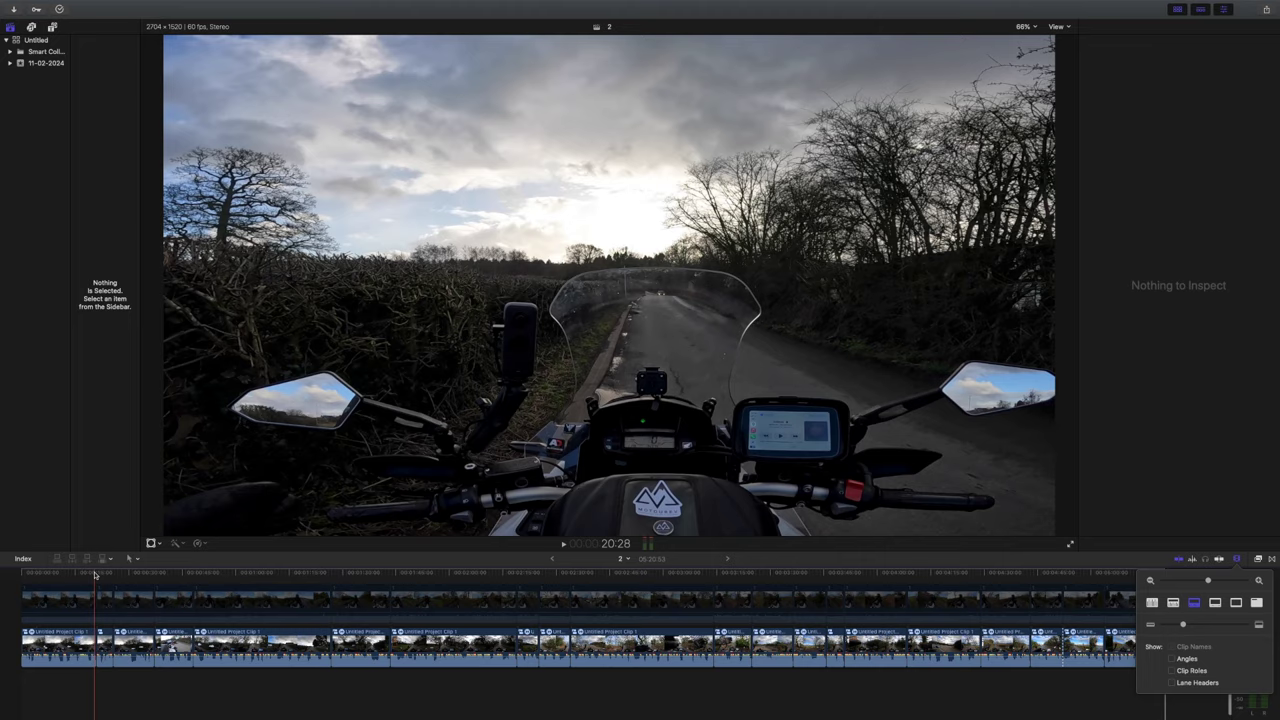
# Step: Play back the edit from near the start and from a later point to review it
pyautogui.click(94, 573)
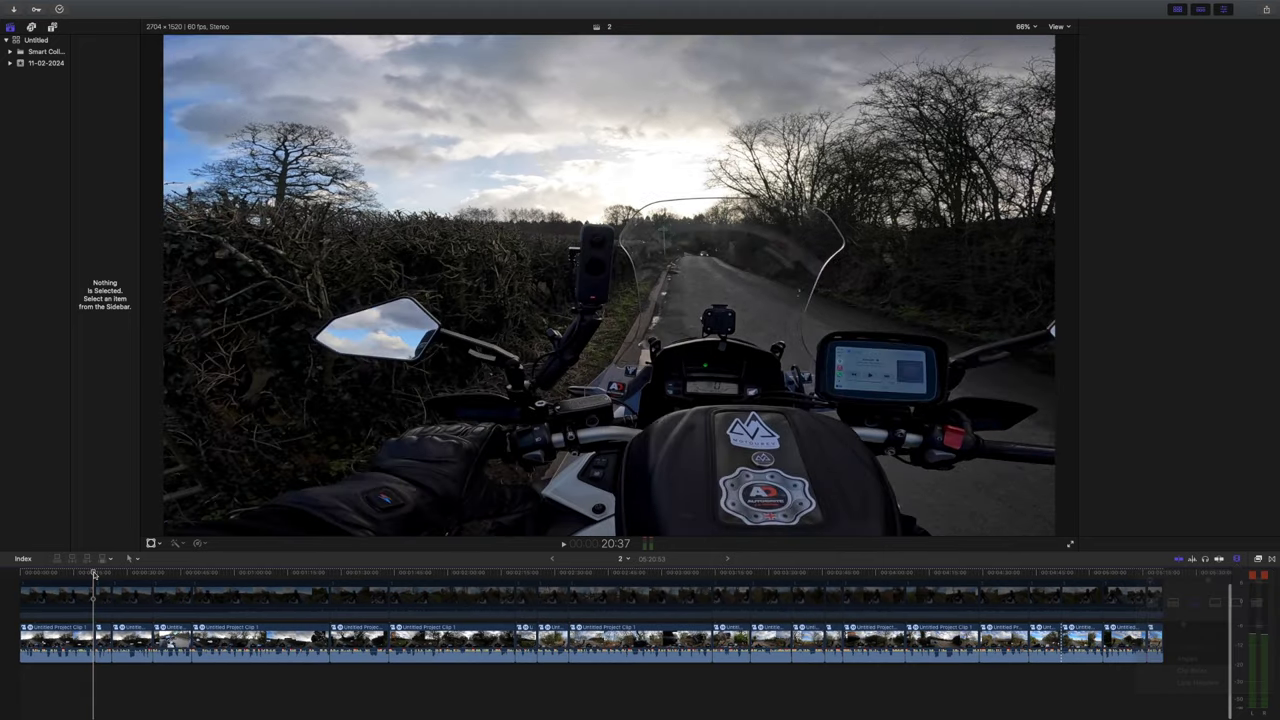
pyautogui.press('super+4')
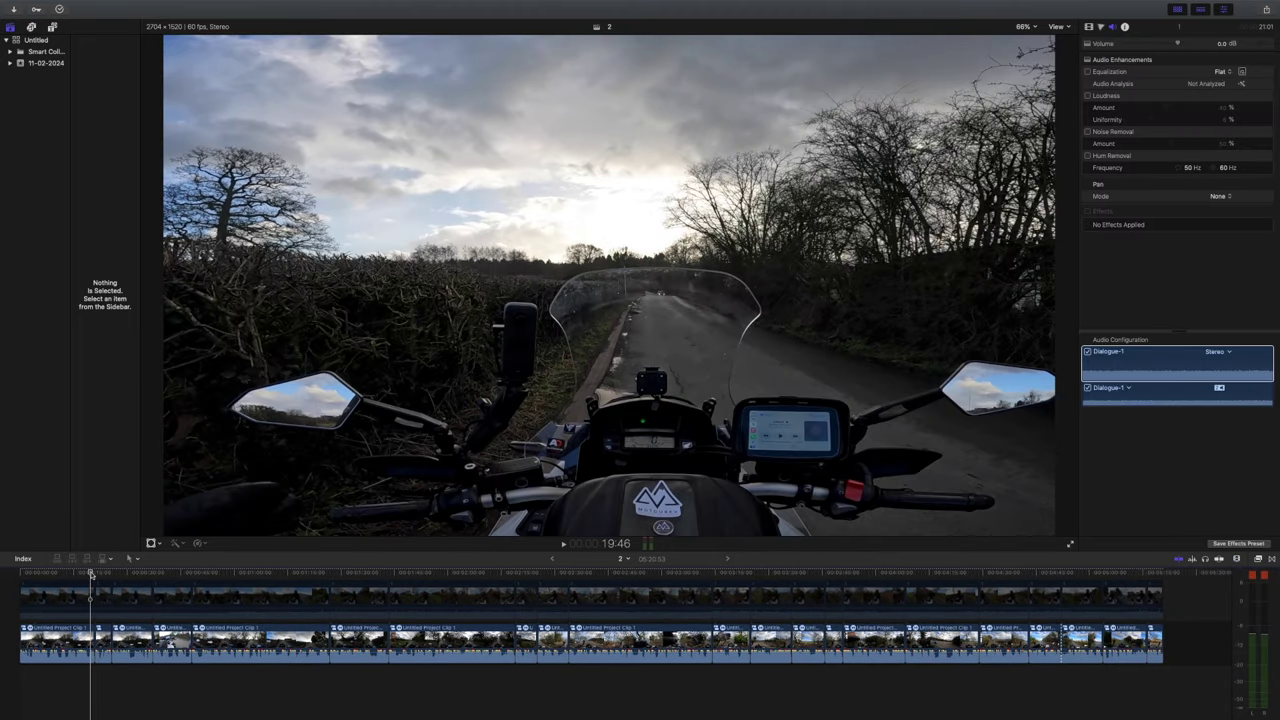
pyautogui.press('space')
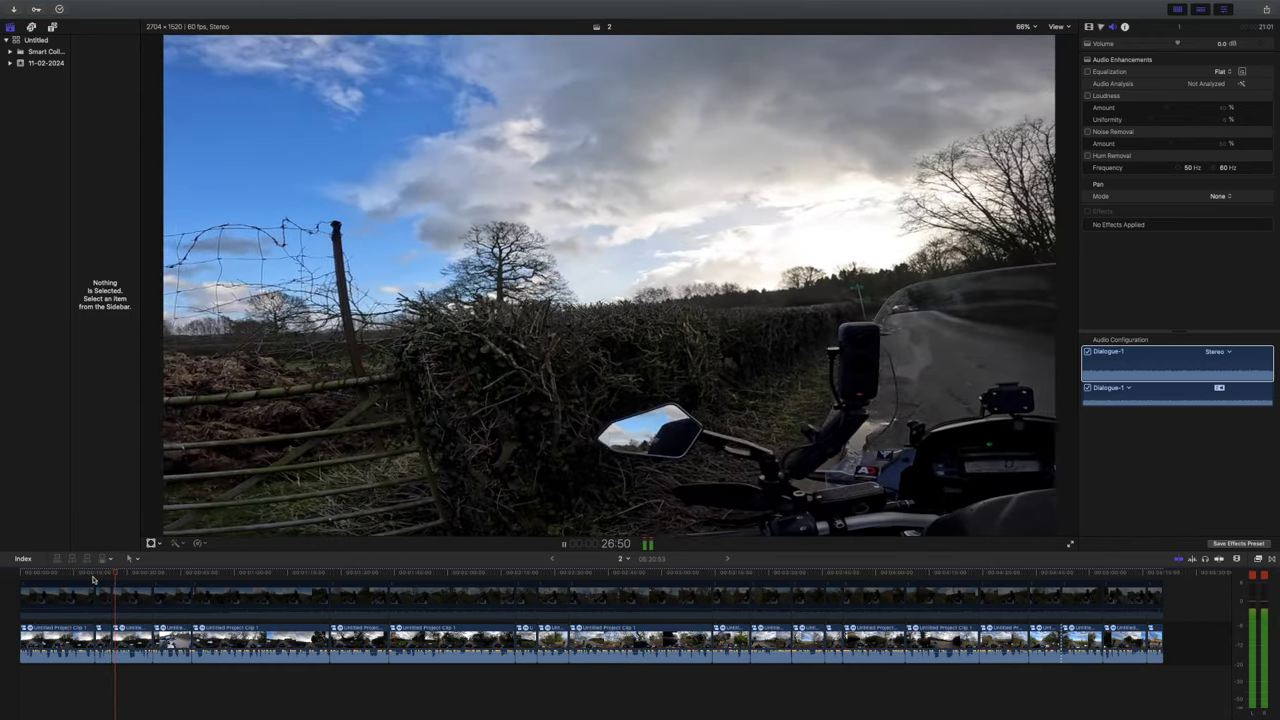
pyautogui.press('space')
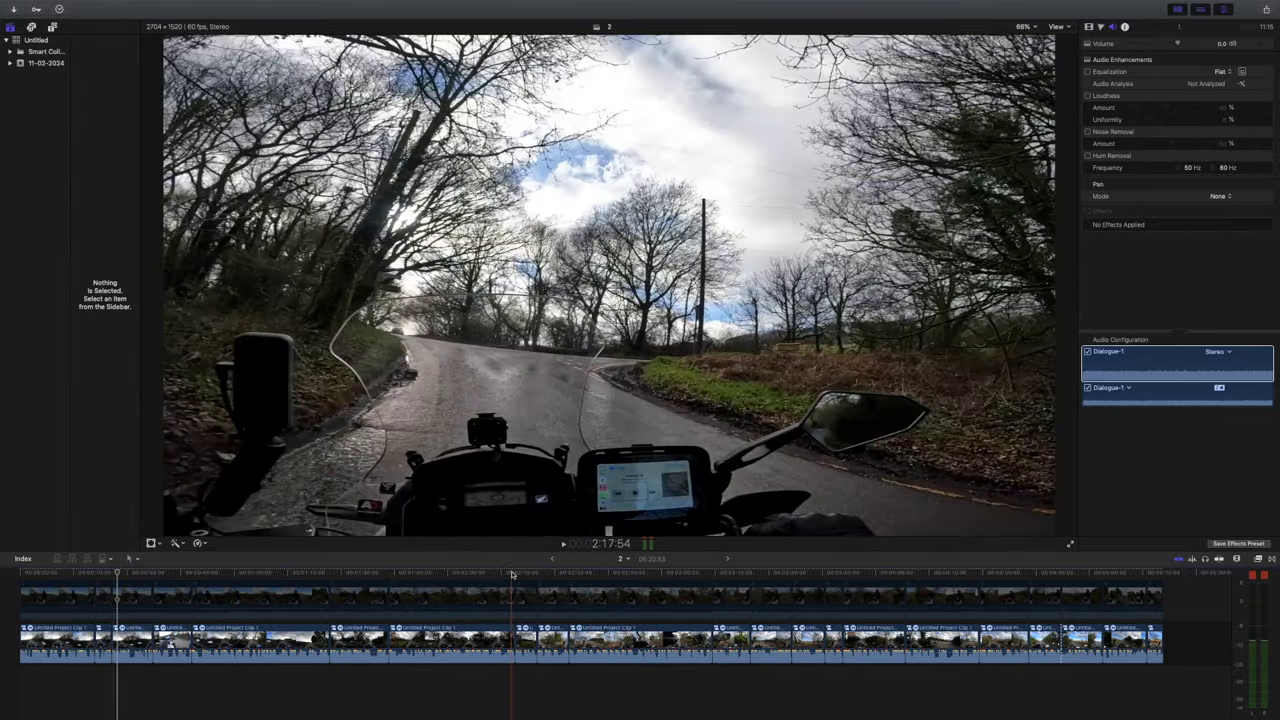
pyautogui.click(511, 573)
pyautogui.press('space')
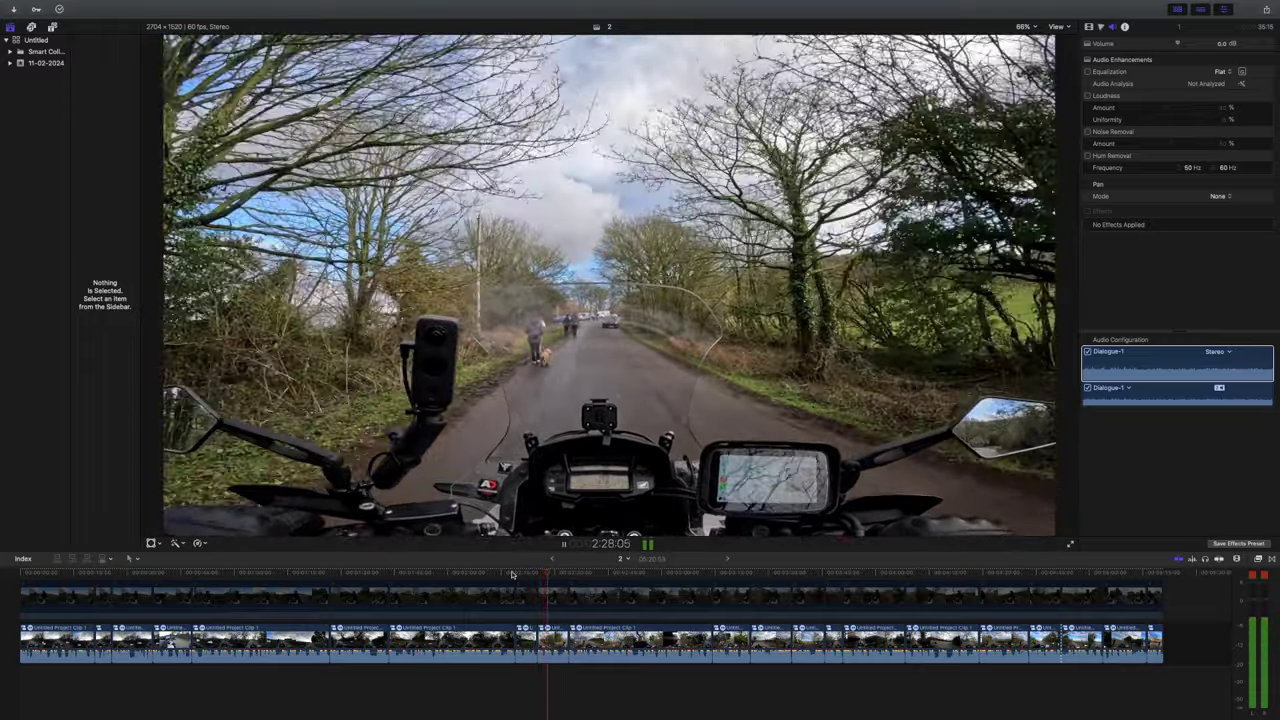
pyautogui.press('space')
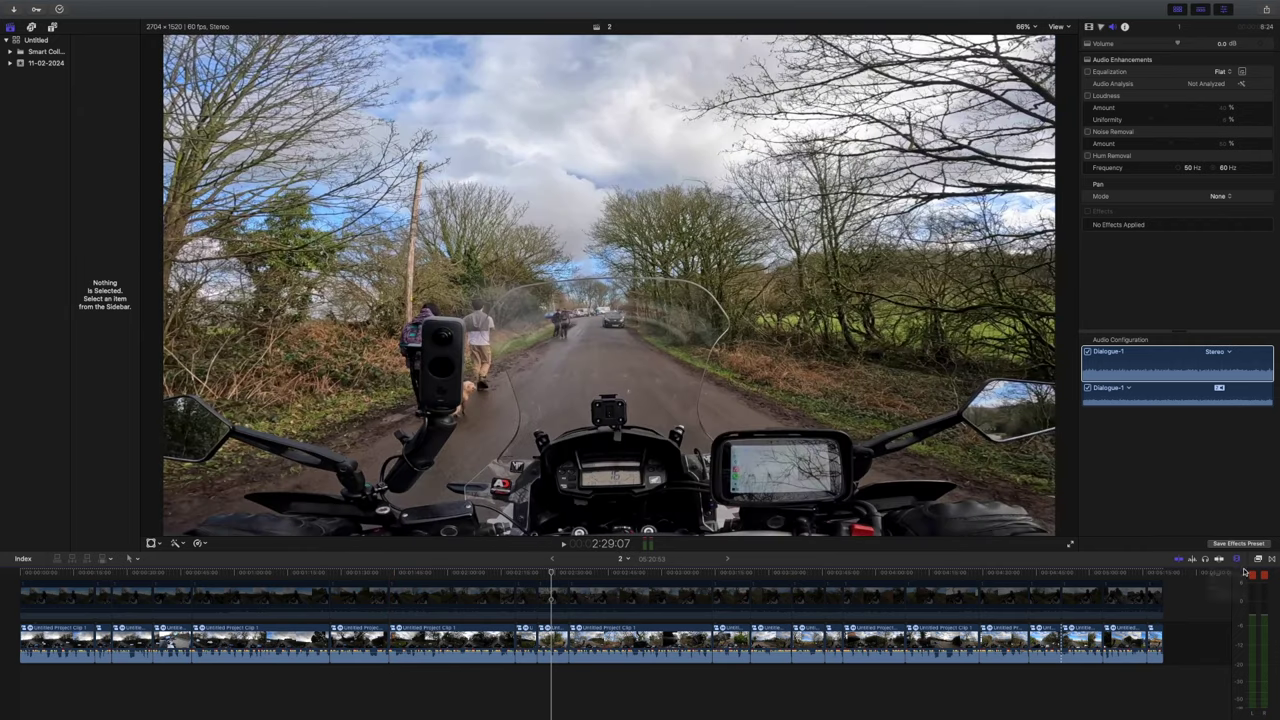
# Step: Zoom the timeline in two steps and replay an earlier part of the ride
pyautogui.click(1237, 559)
pyautogui.click(1259, 582)
pyautogui.click(1259, 582)
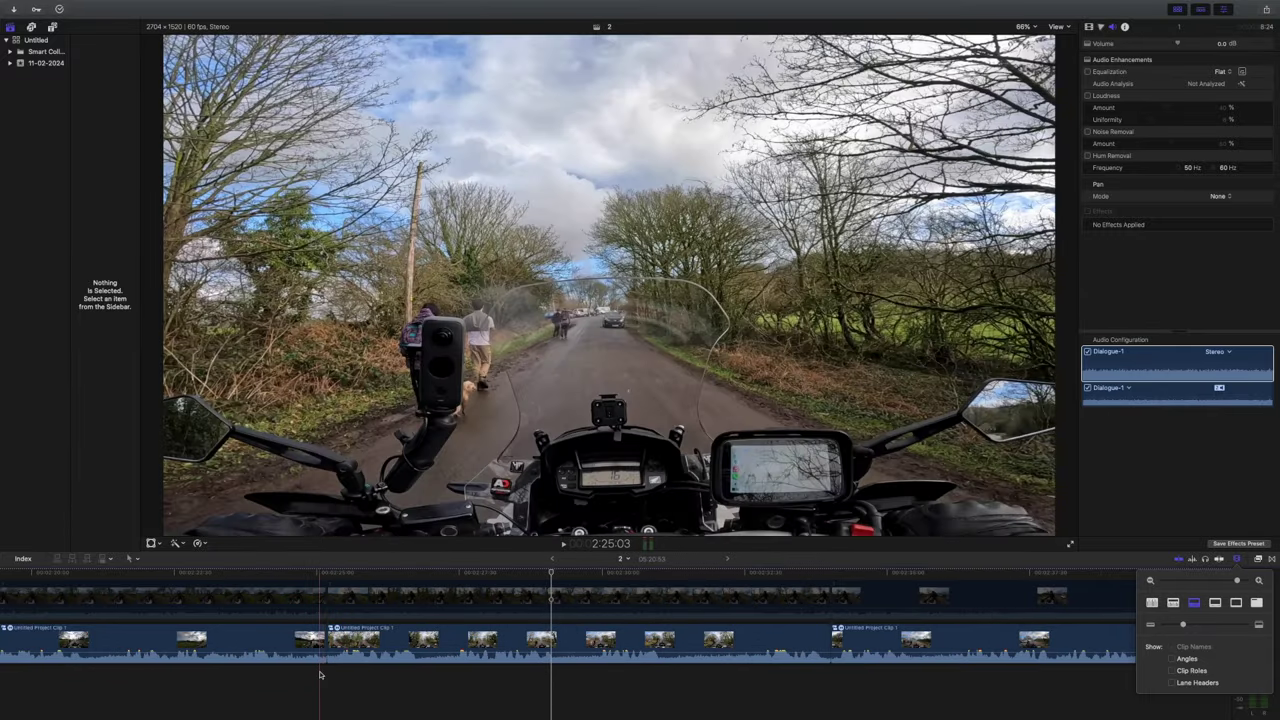
pyautogui.click(320, 675)
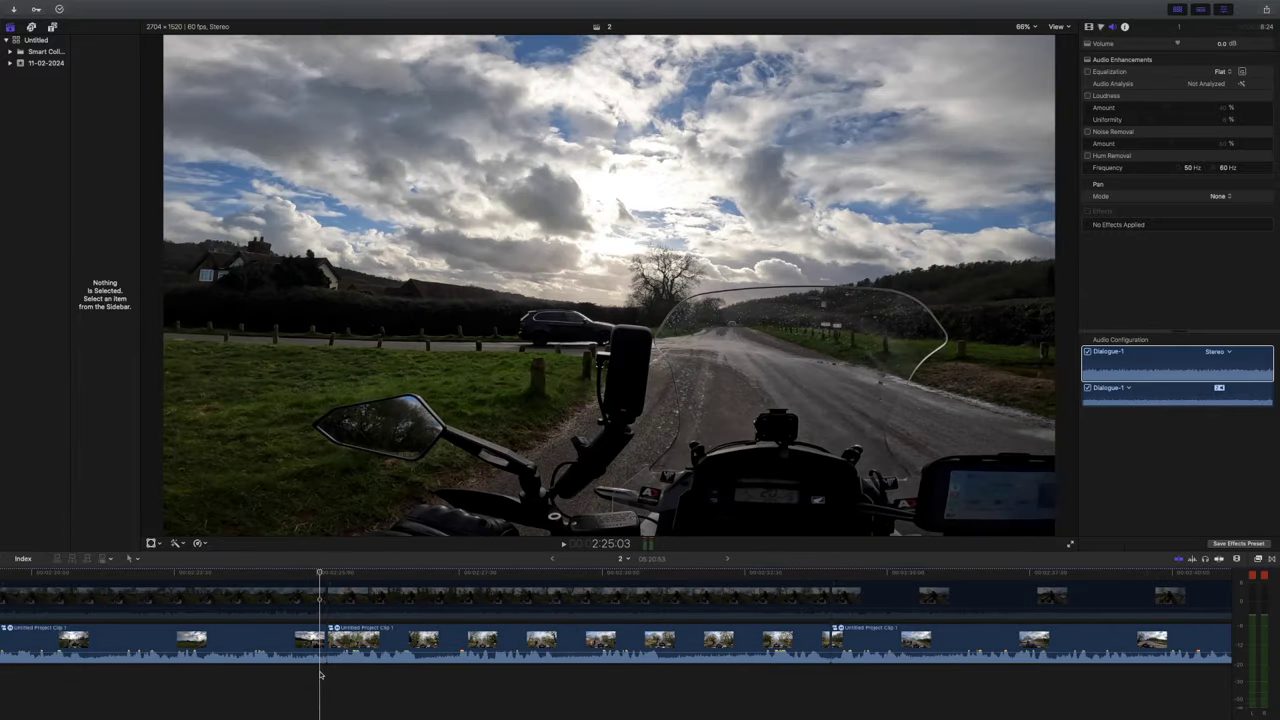
pyautogui.press('space')
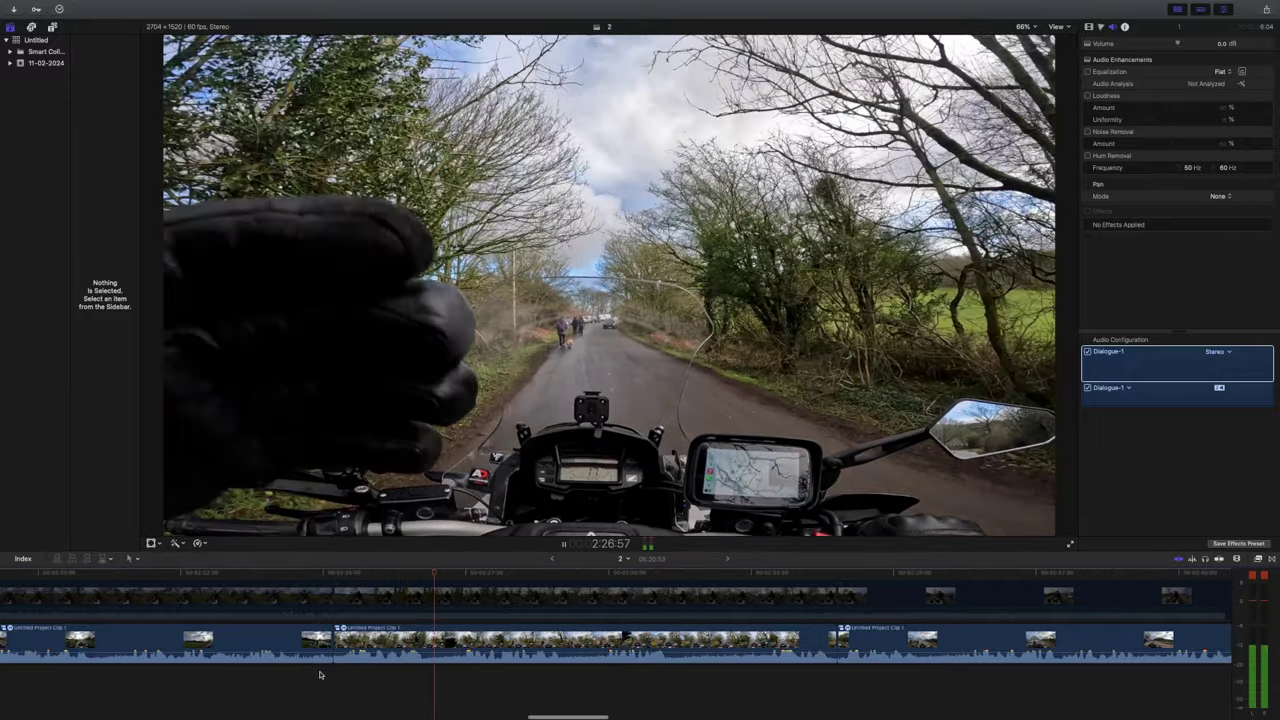
pyautogui.click(262, 676)
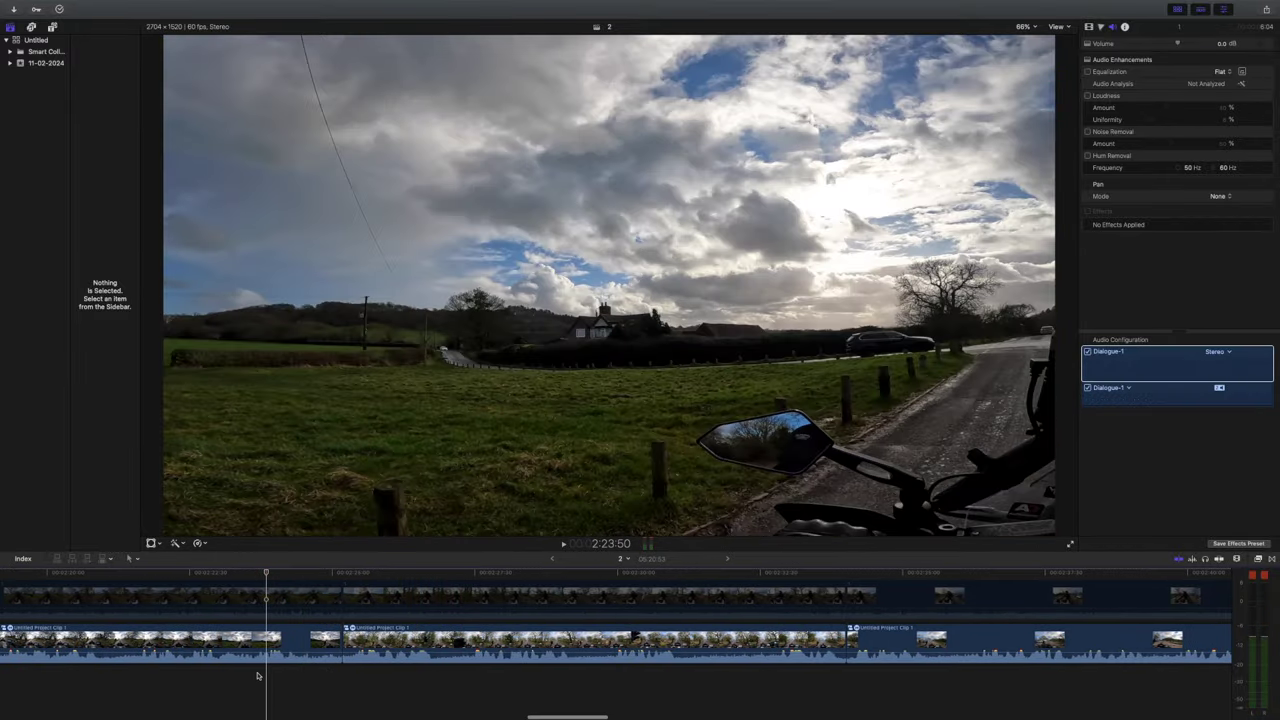
pyautogui.press('space')
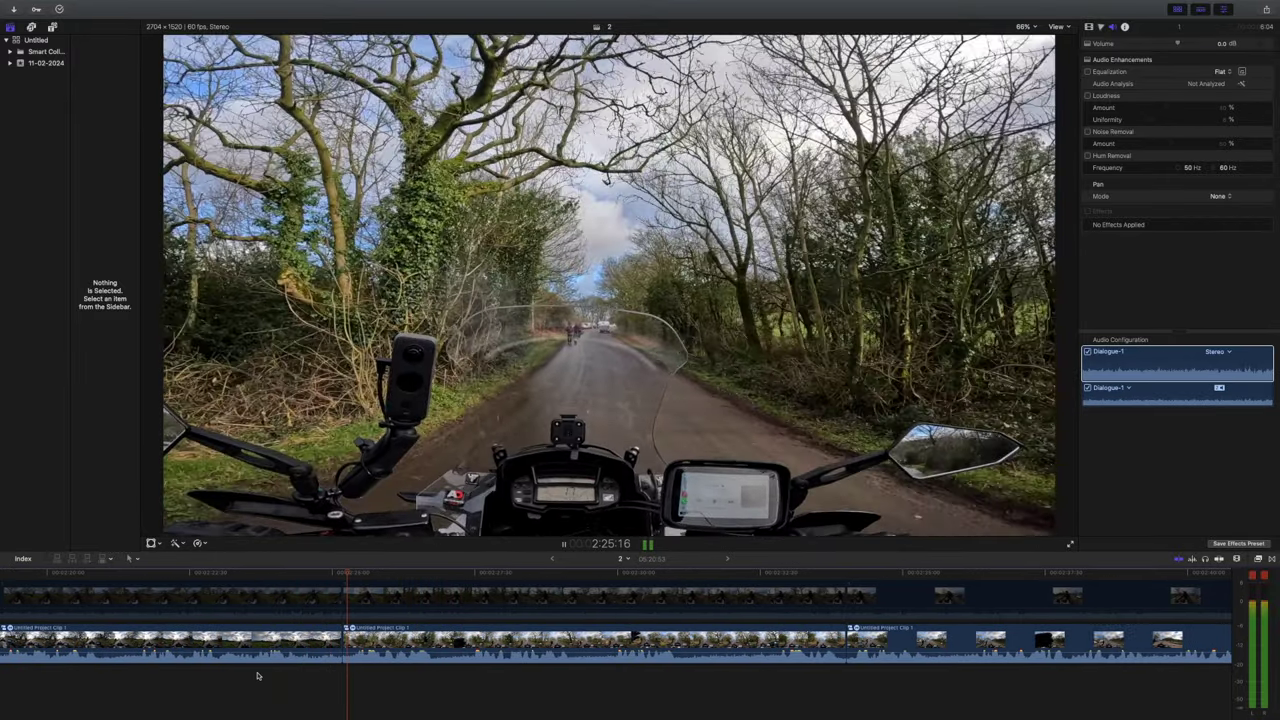
pyautogui.press('space')
# Step: Zoom the timeline out four steps and marquee-select the main storyline clips
pyautogui.click(1238, 560)
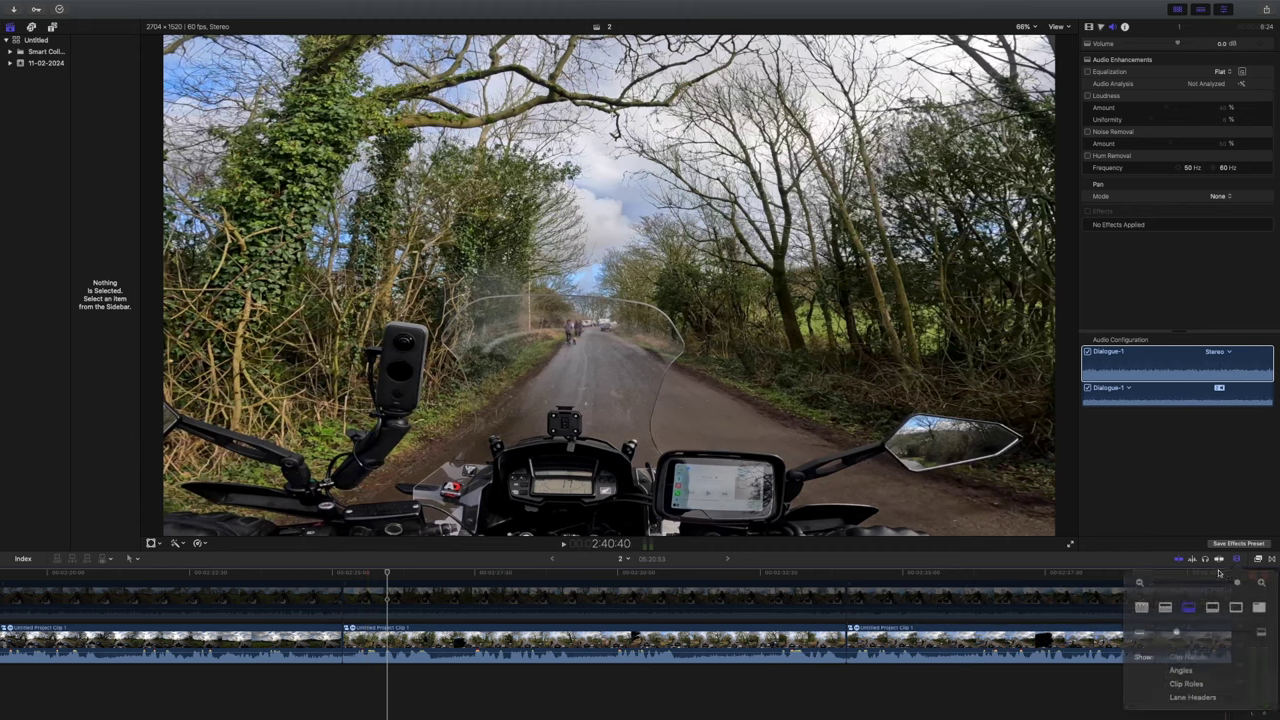
pyautogui.click(1150, 582)
pyautogui.click(1150, 582)
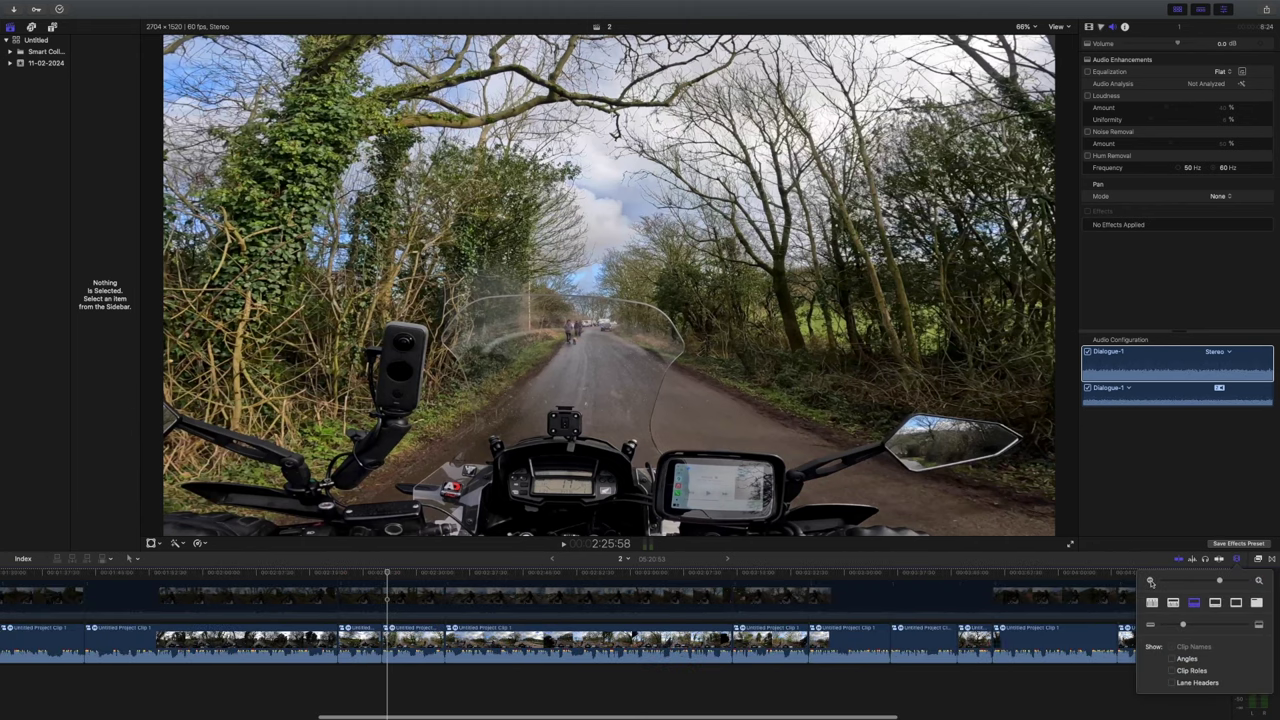
pyautogui.click(1150, 582)
pyautogui.click(1150, 582)
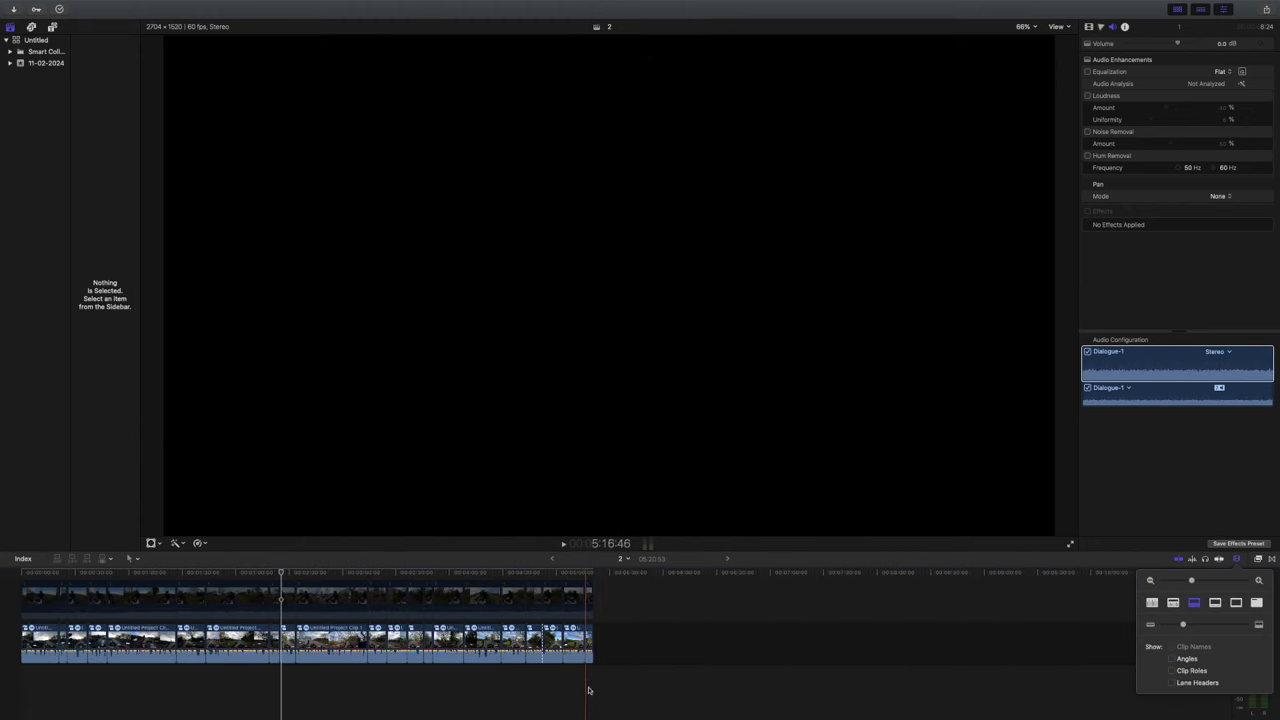
pyautogui.moveTo(607, 690); pyautogui.dragTo(41, 624)
# Step: Detach the audio from the 21 selected main ride clips
pyautogui.rightClick(131, 632)
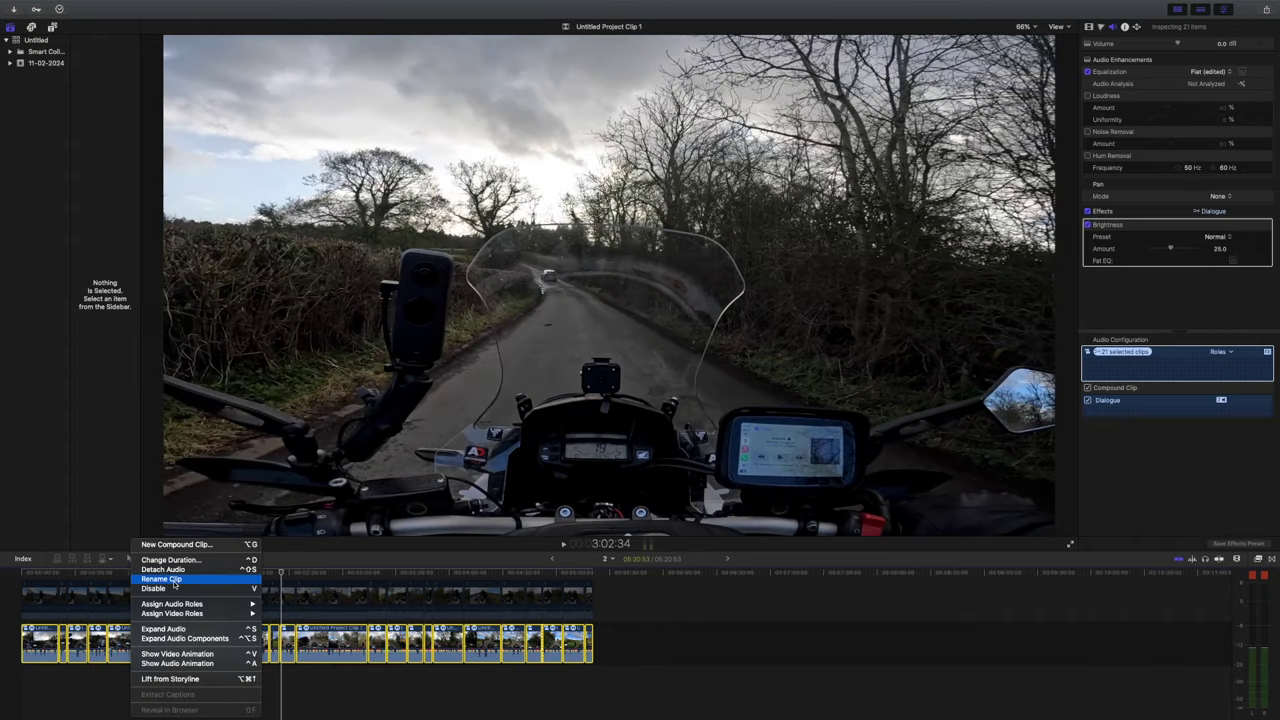
pyautogui.click(163, 569)
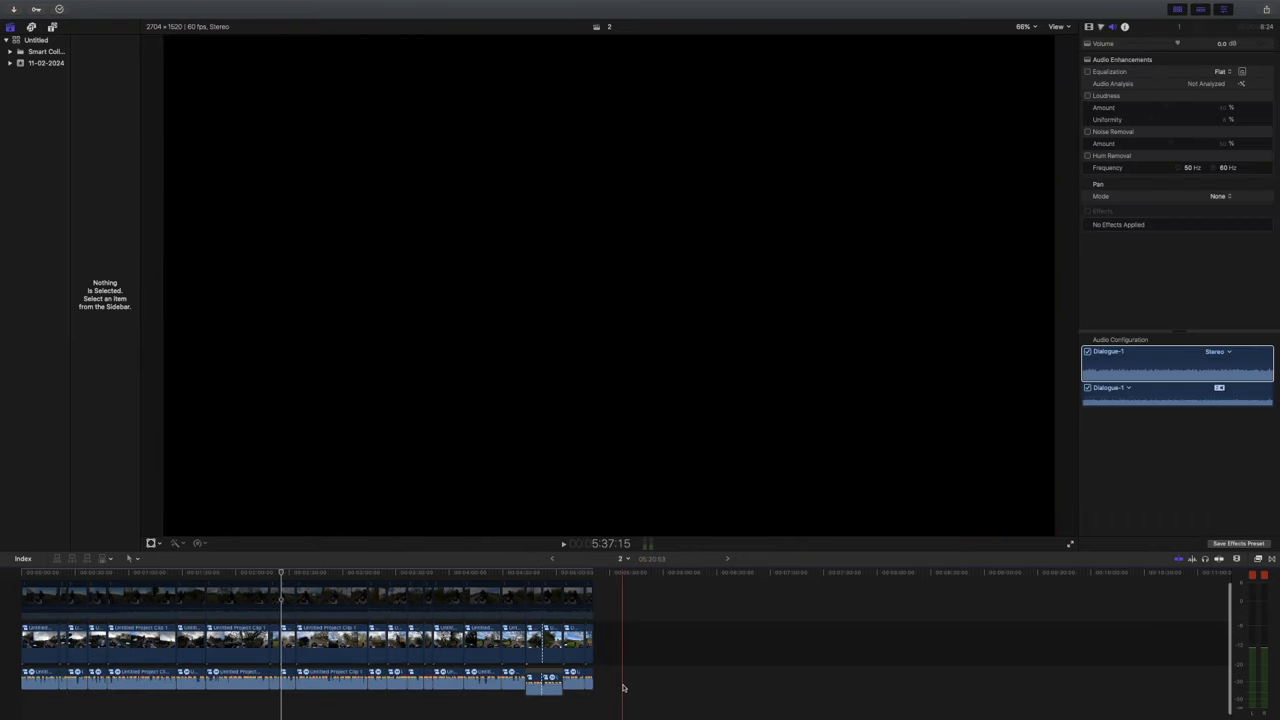
pyautogui.press('super+t')
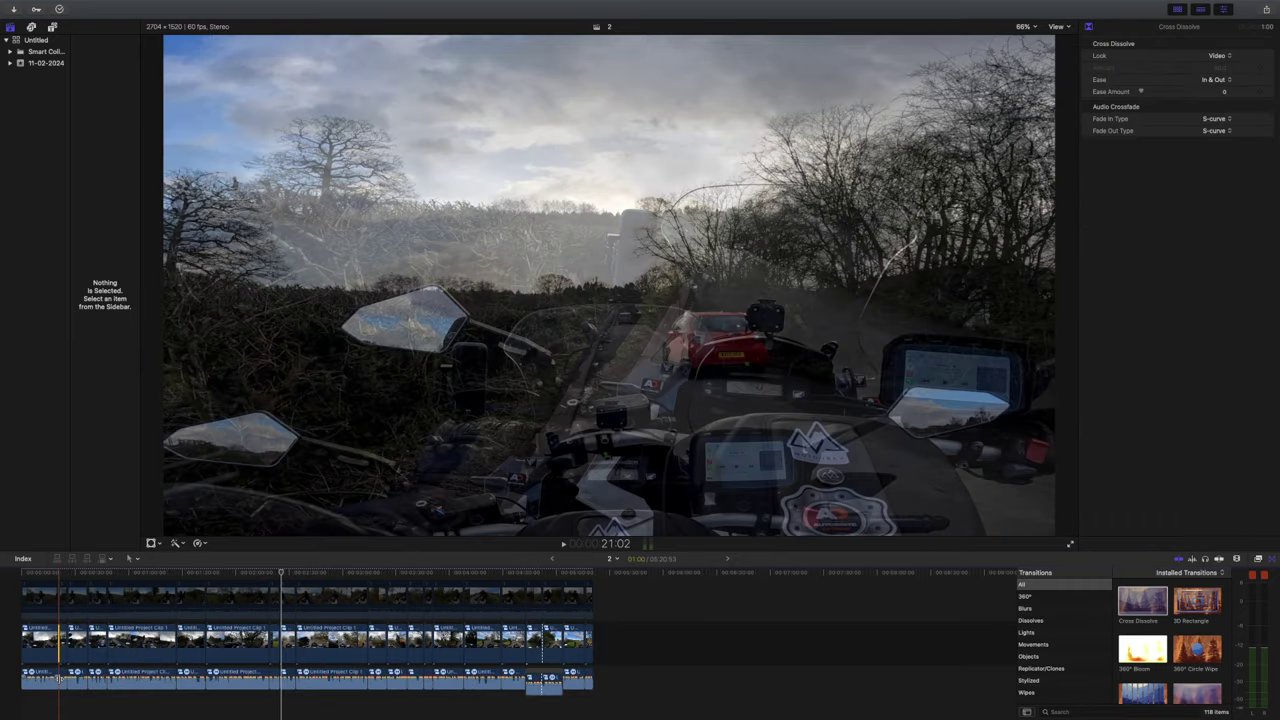
pyautogui.press('super+z')
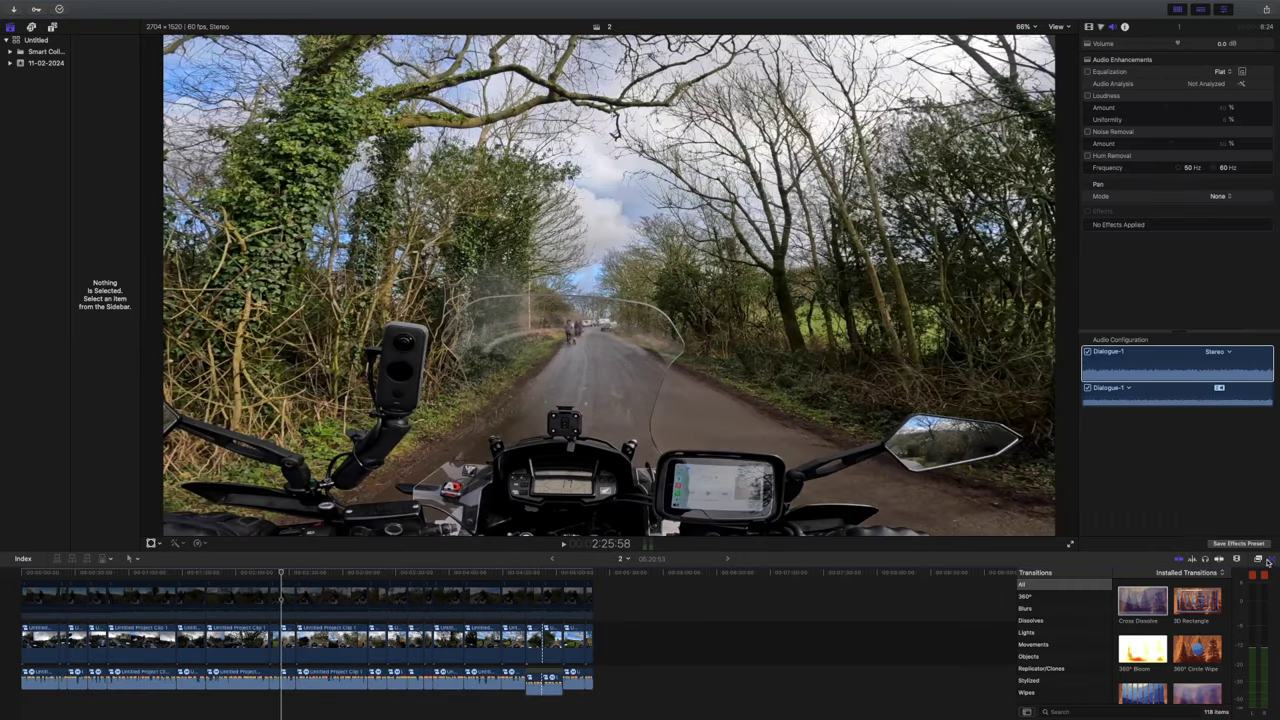
# Step: Adjust the timeline zoom in Clip Appearance, zooming in twice then back out twice
pyautogui.click(1236, 559)
pyautogui.click(1258, 581)
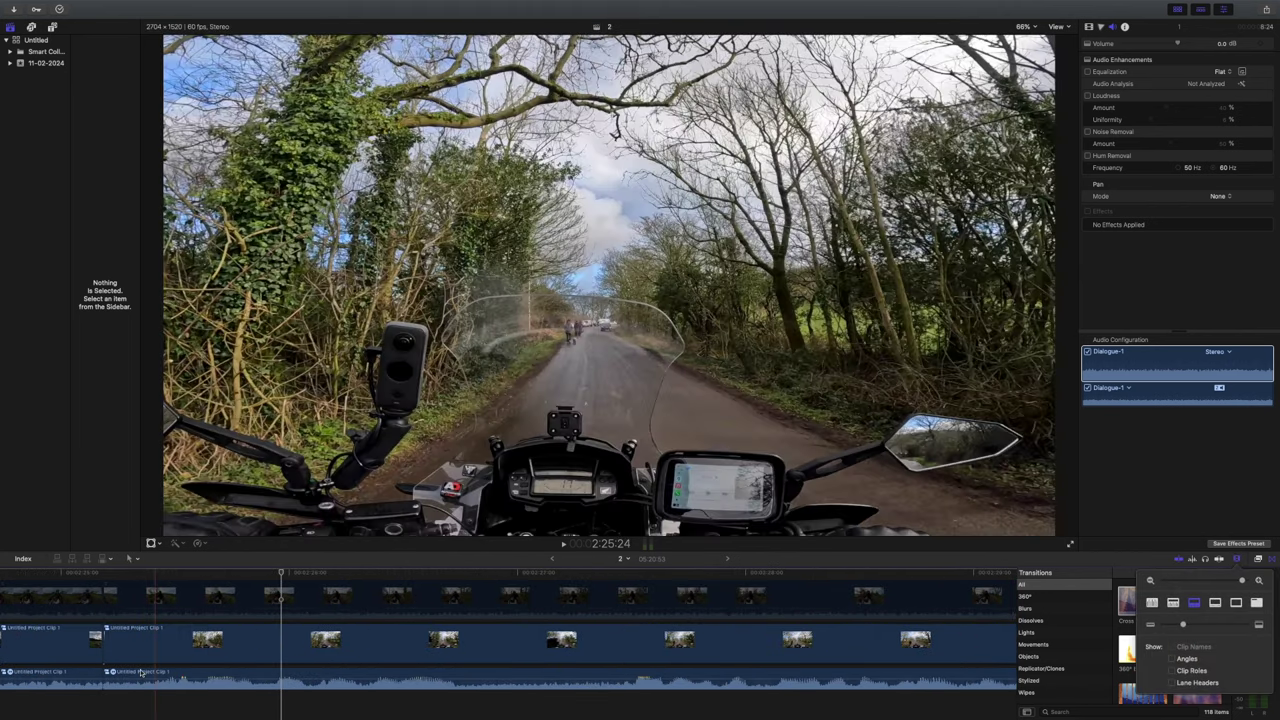
pyautogui.click(1258, 581)
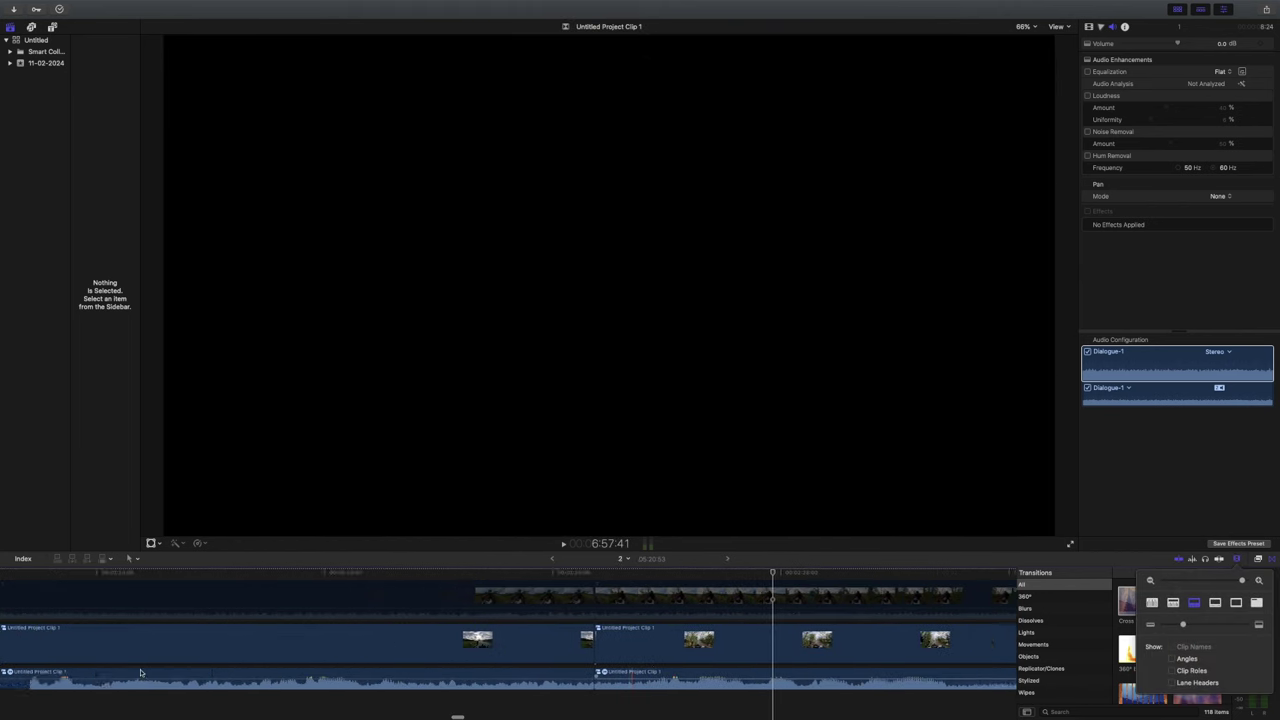
pyautogui.click(1150, 581)
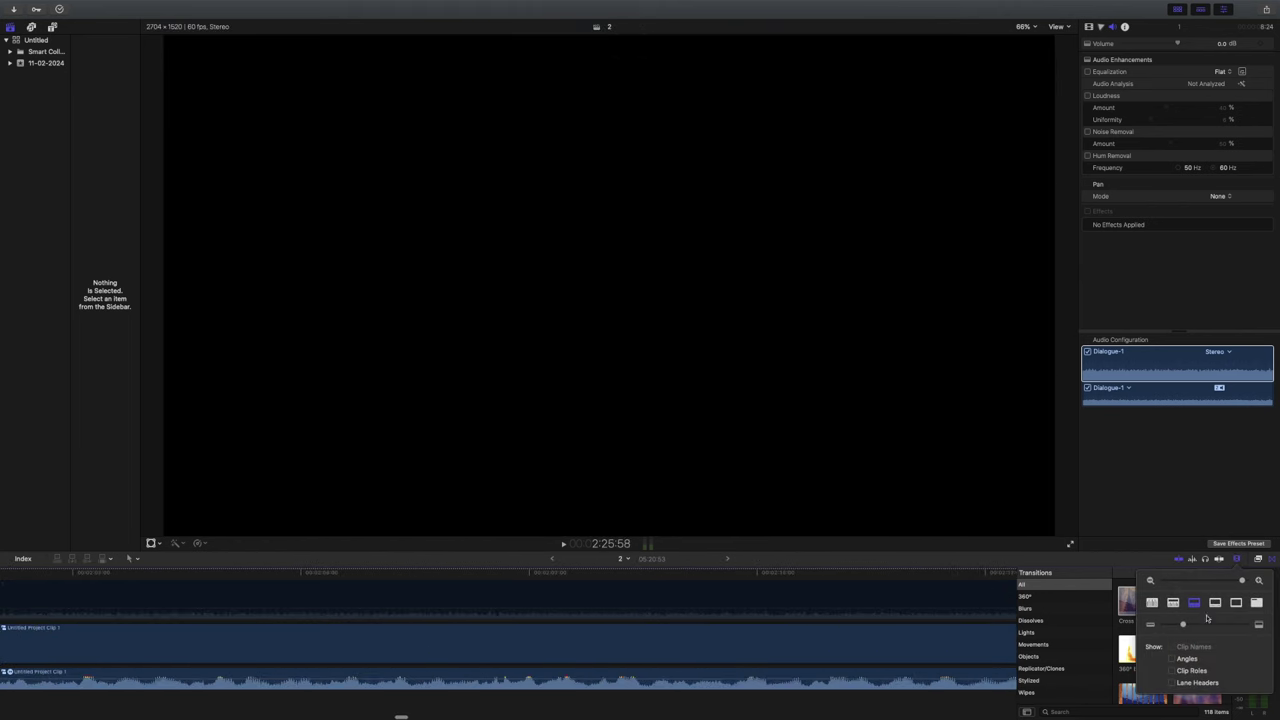
pyautogui.click(1150, 581)
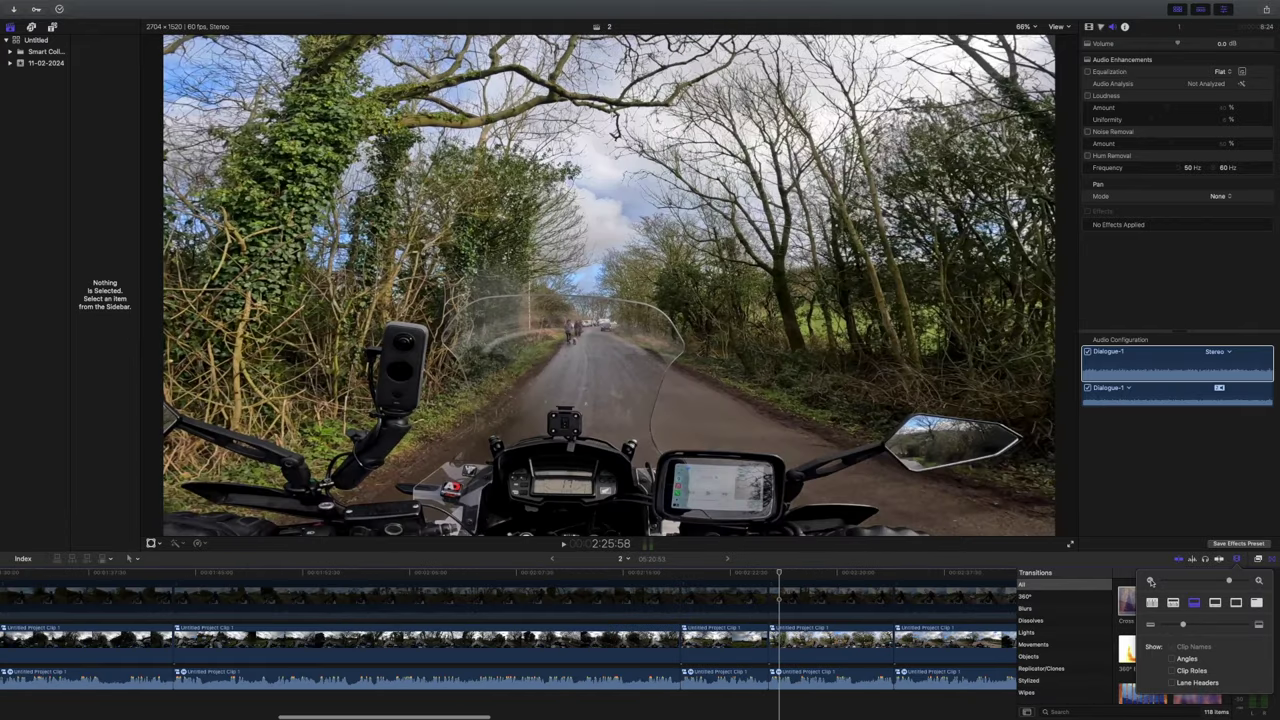
pyautogui.hscroll(-10, 382, 700)
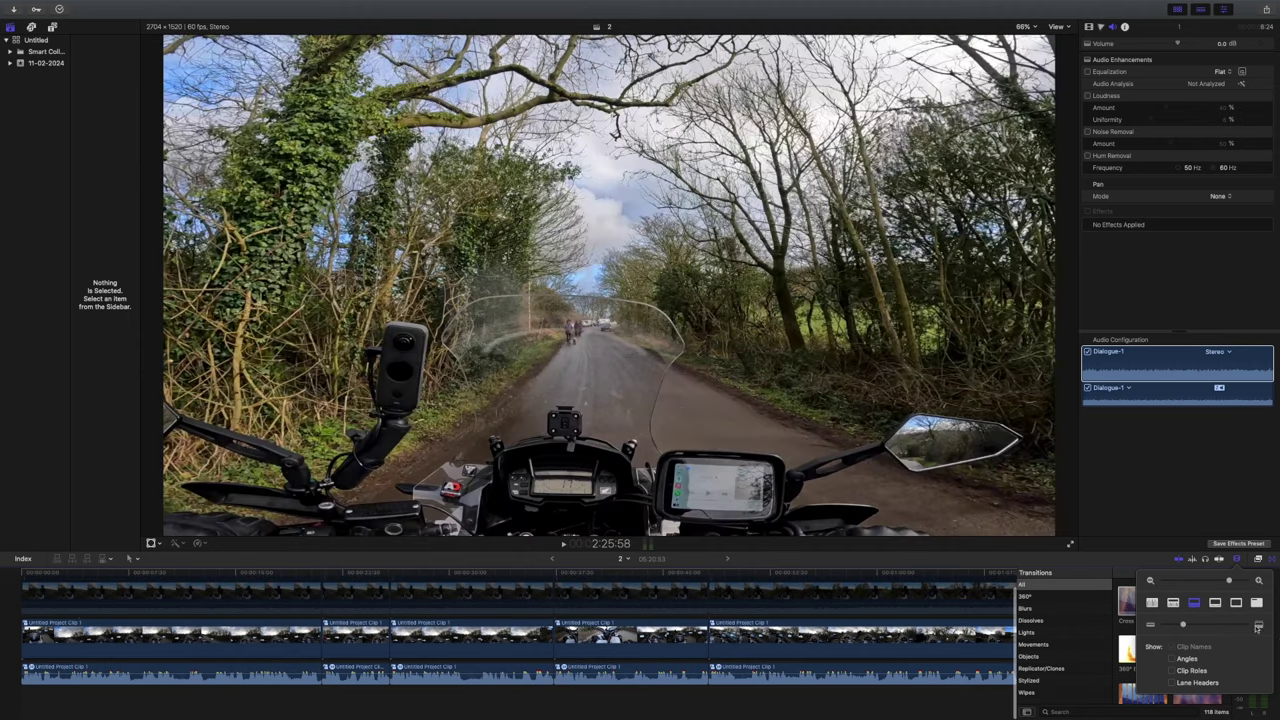
# Step: Deselect the clips and select the Cross Dissolve and detached audio near 24 seconds
pyautogui.click(1127, 604)
pyautogui.click(371, 700)
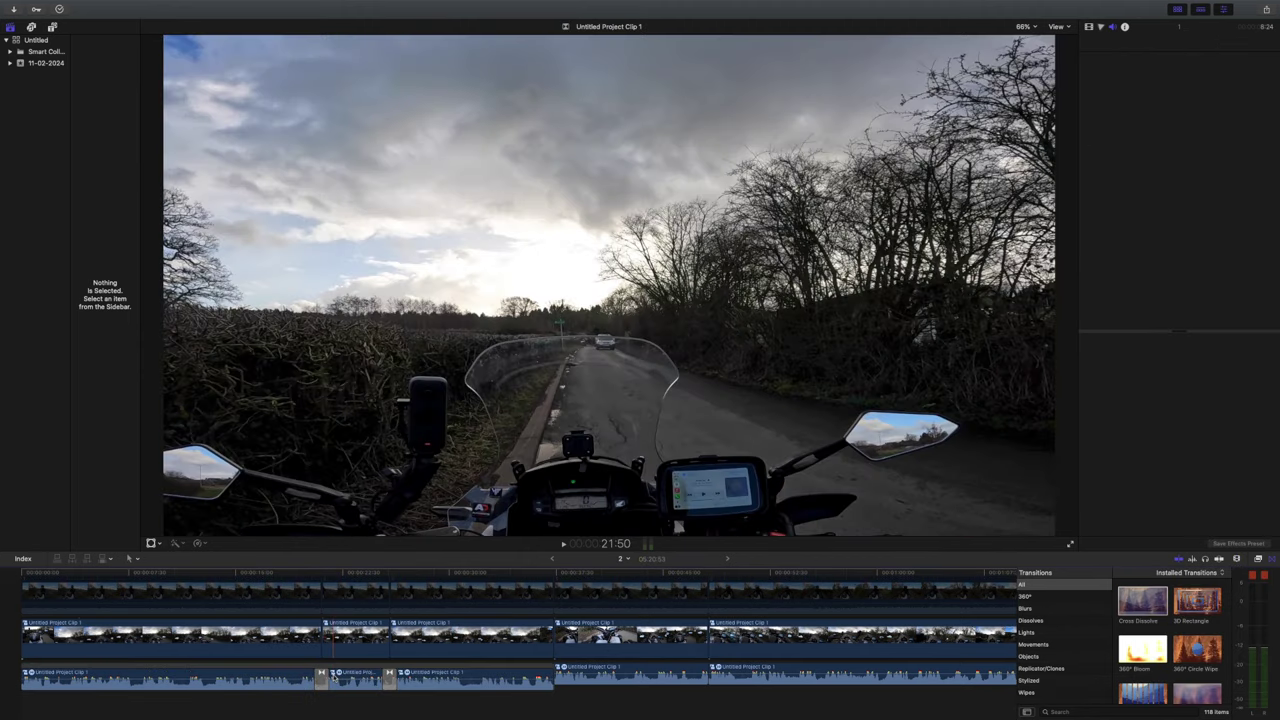
pyautogui.click(318, 678)
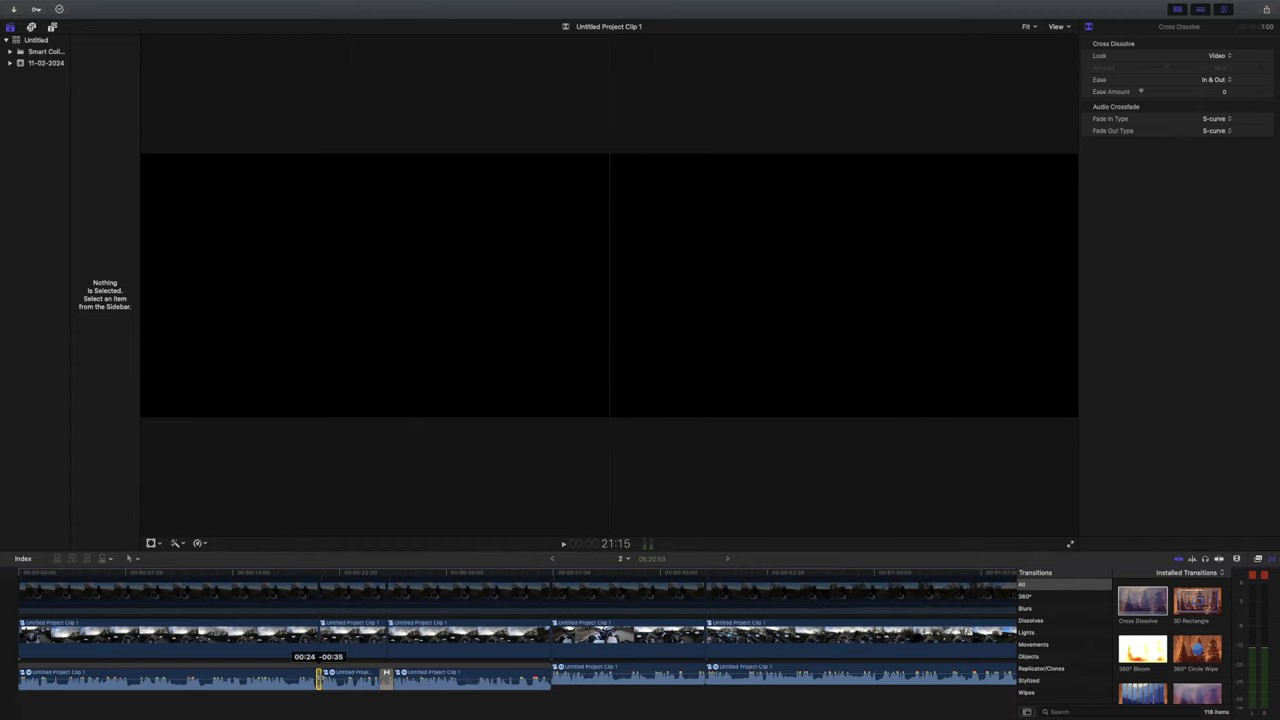
pyautogui.click(386, 678)
pyautogui.click(318, 680)
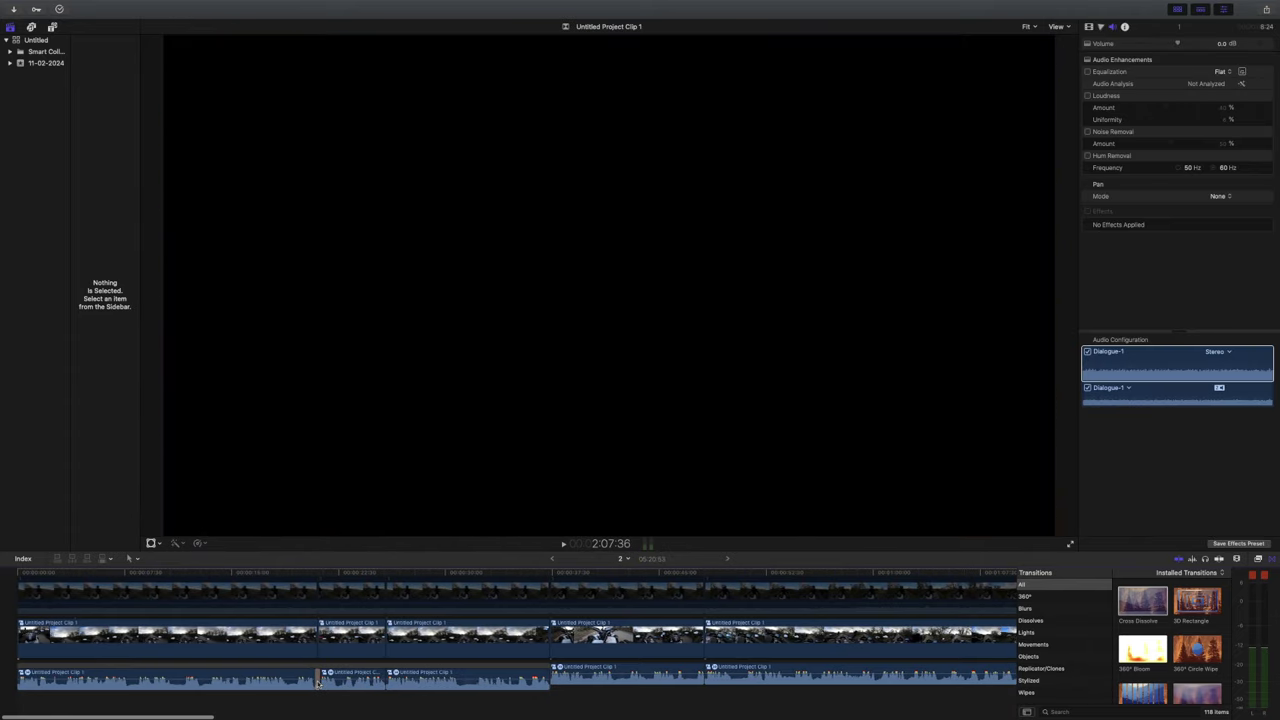
pyautogui.click(319, 681)
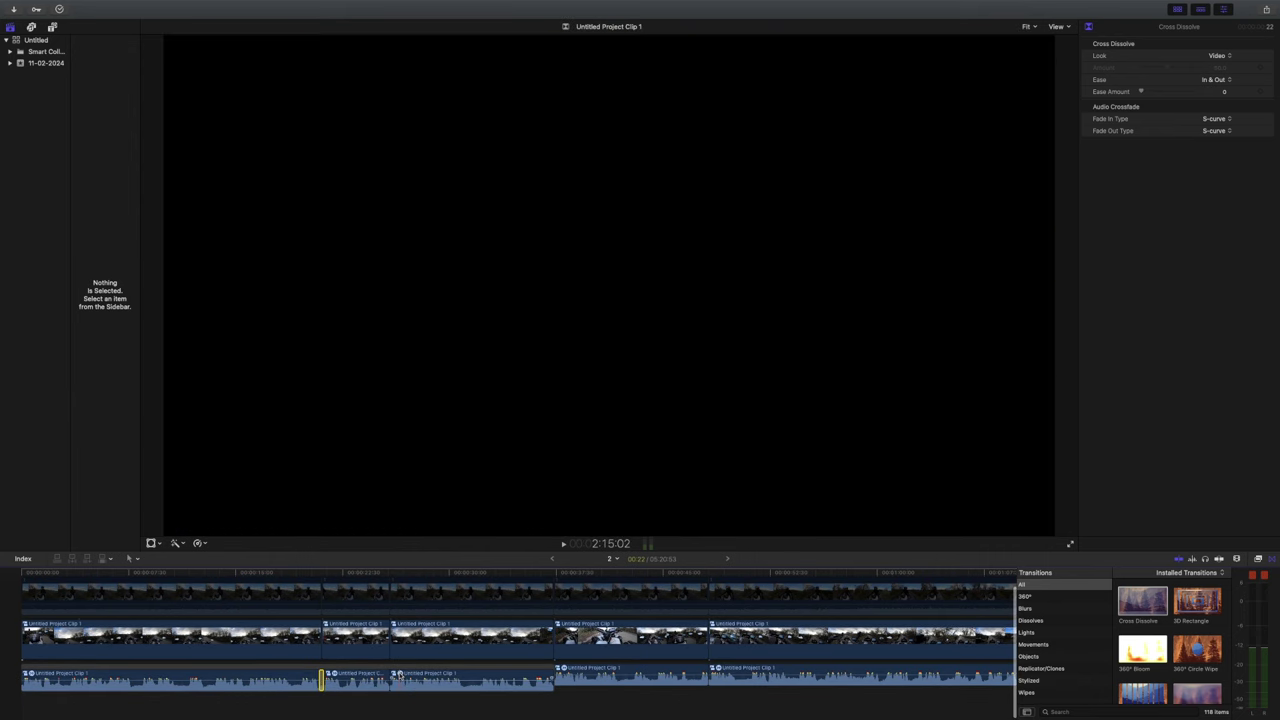
pyautogui.click(398, 676)
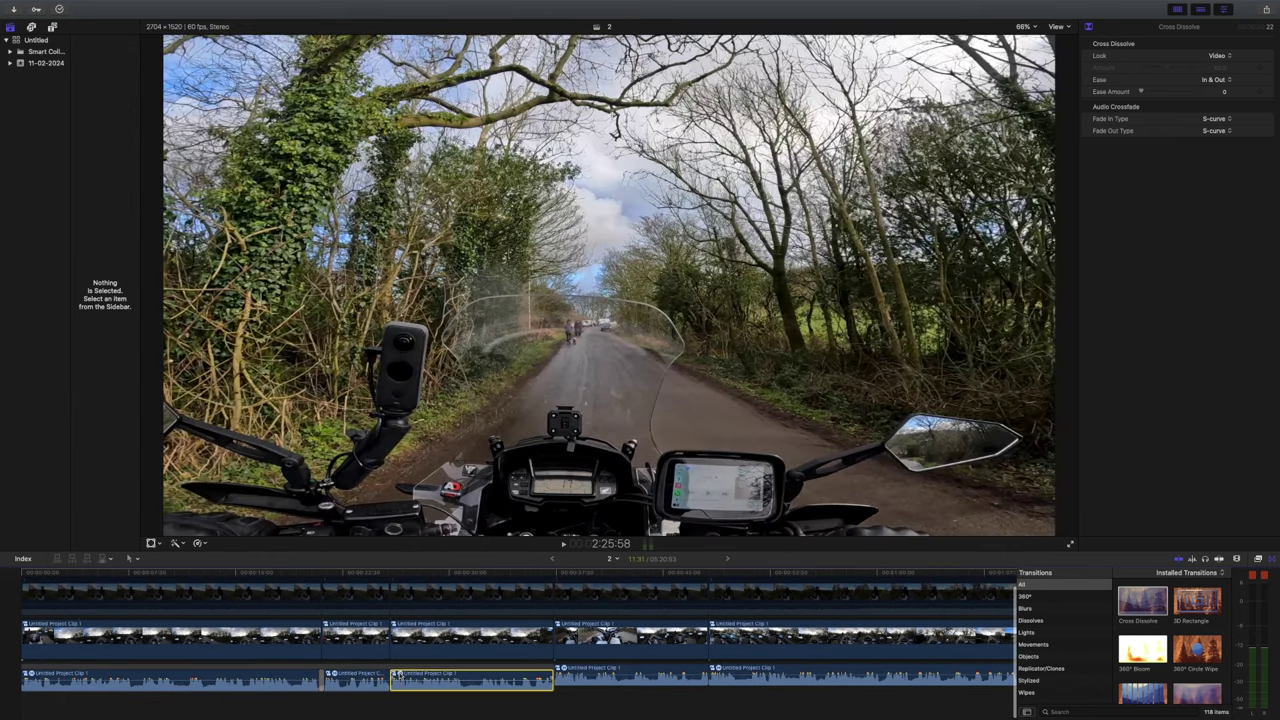
pyautogui.click(737, 674)
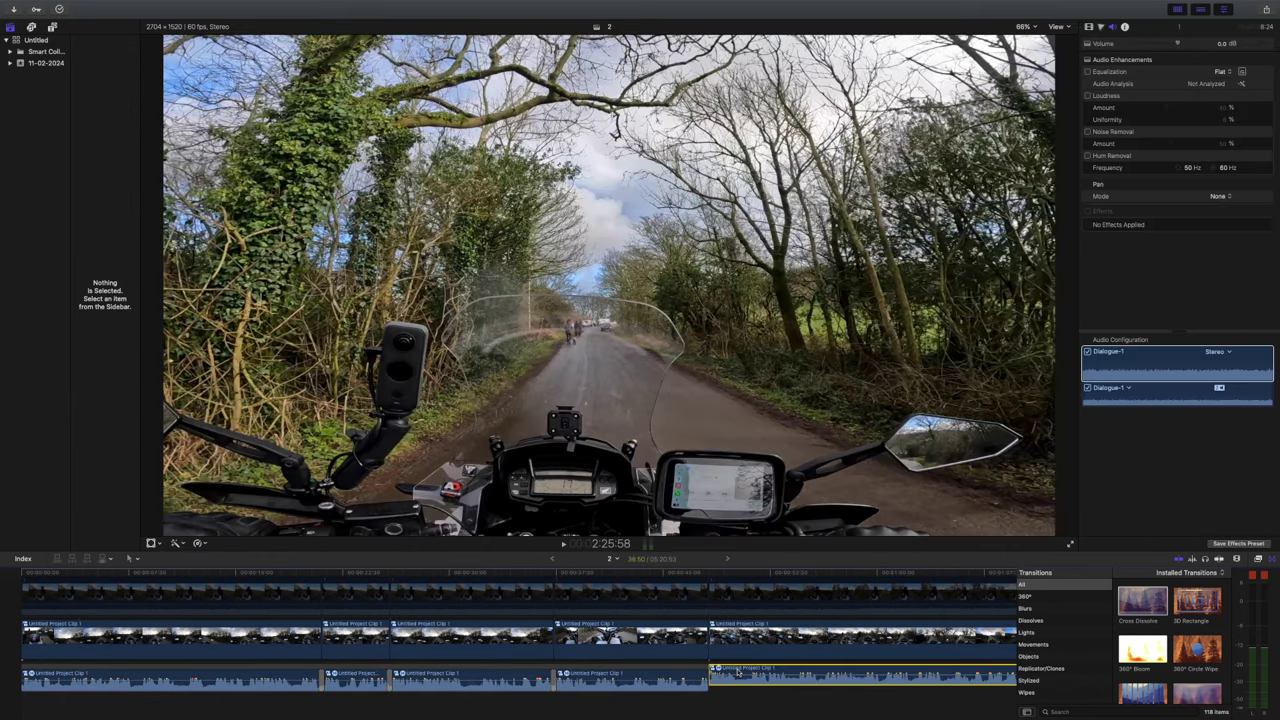
pyautogui.hscroll(5, 870, 671)
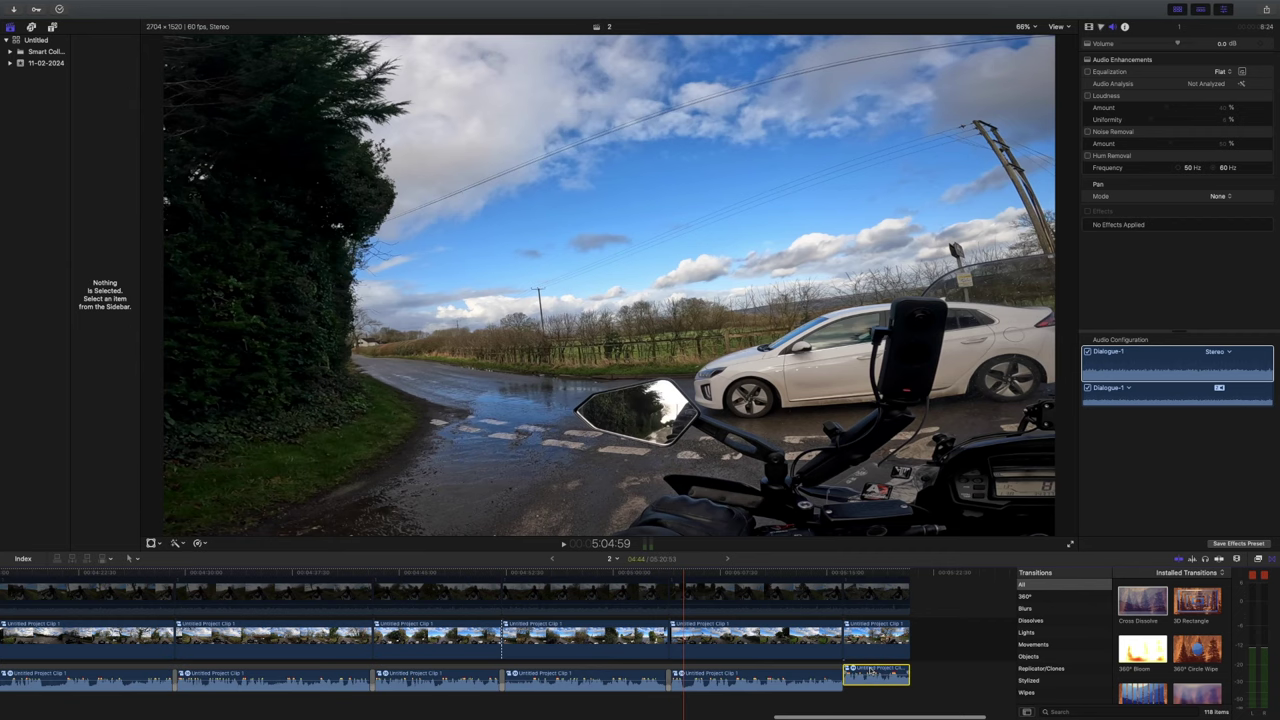
pyautogui.hscroll(-4, 870, 671)
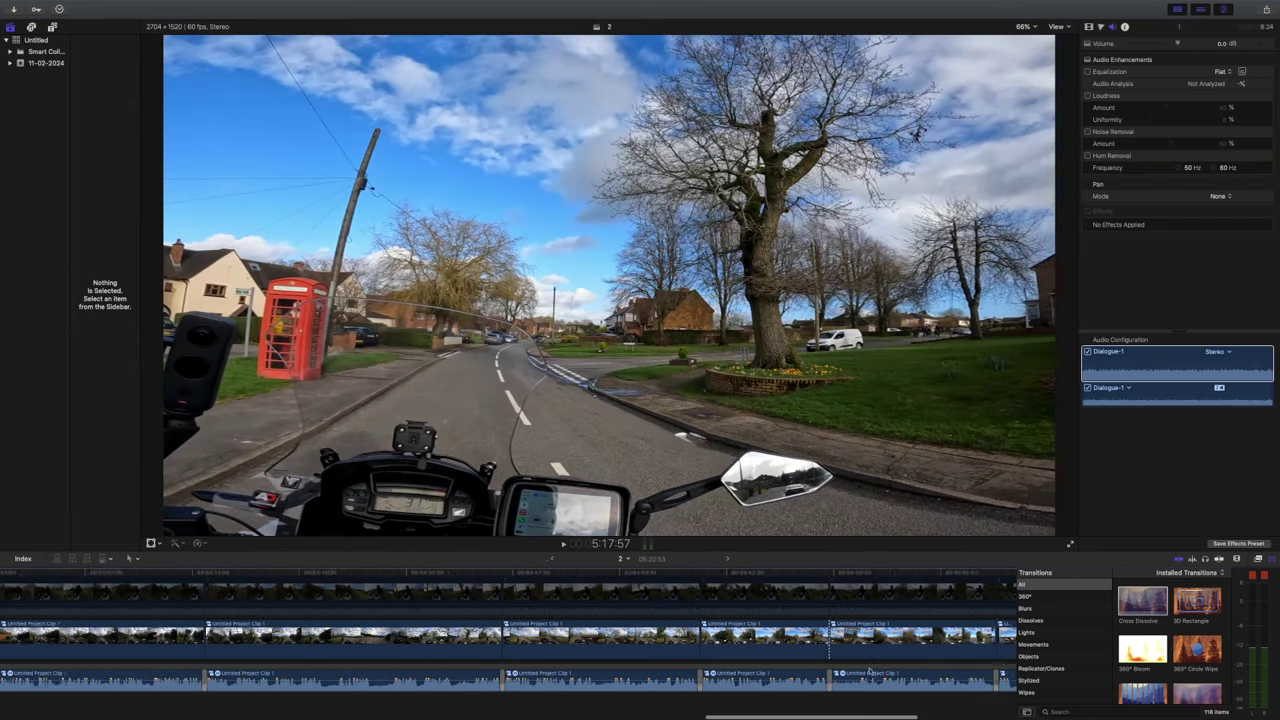
pyautogui.hscroll(-4, 869, 671)
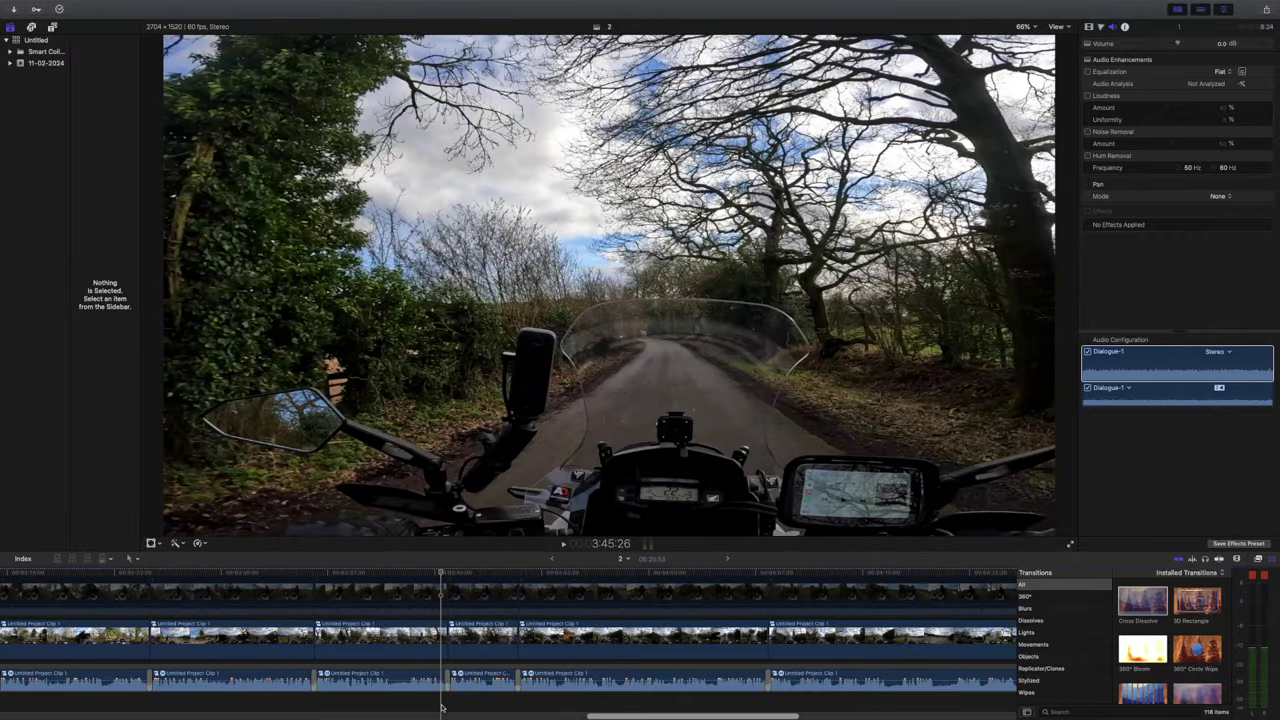
pyautogui.press('space')
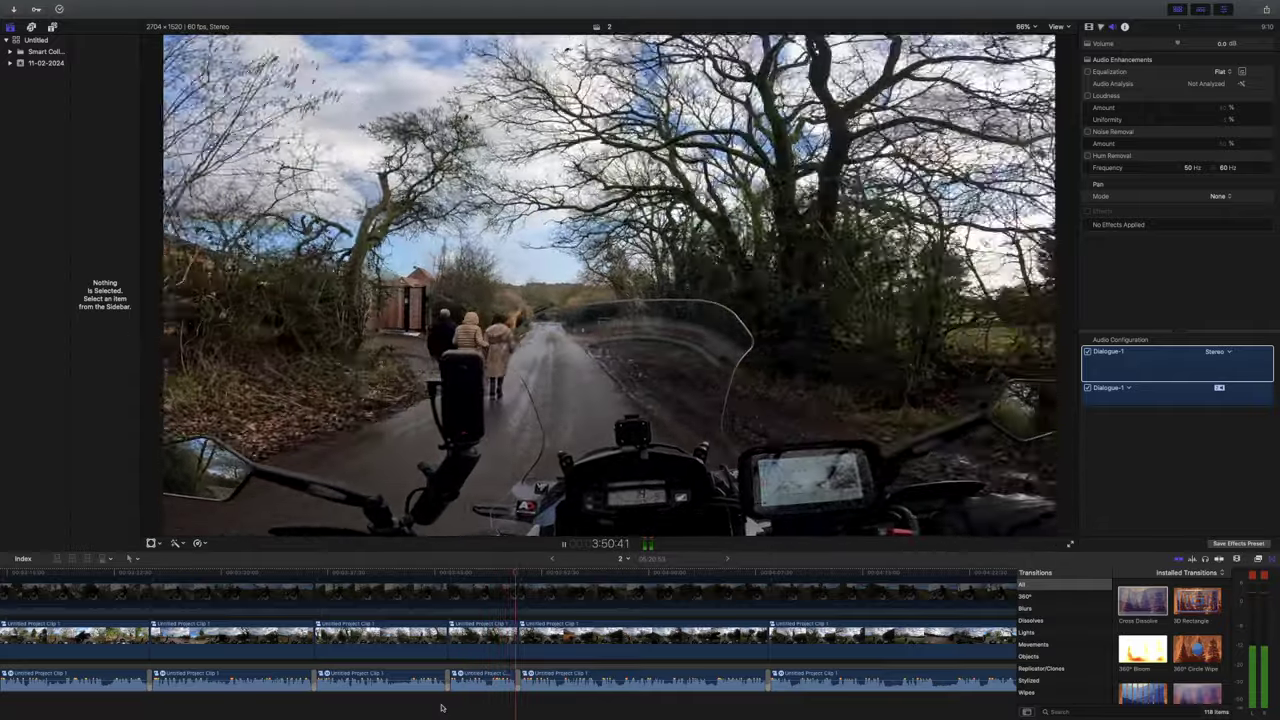
pyautogui.press('space')
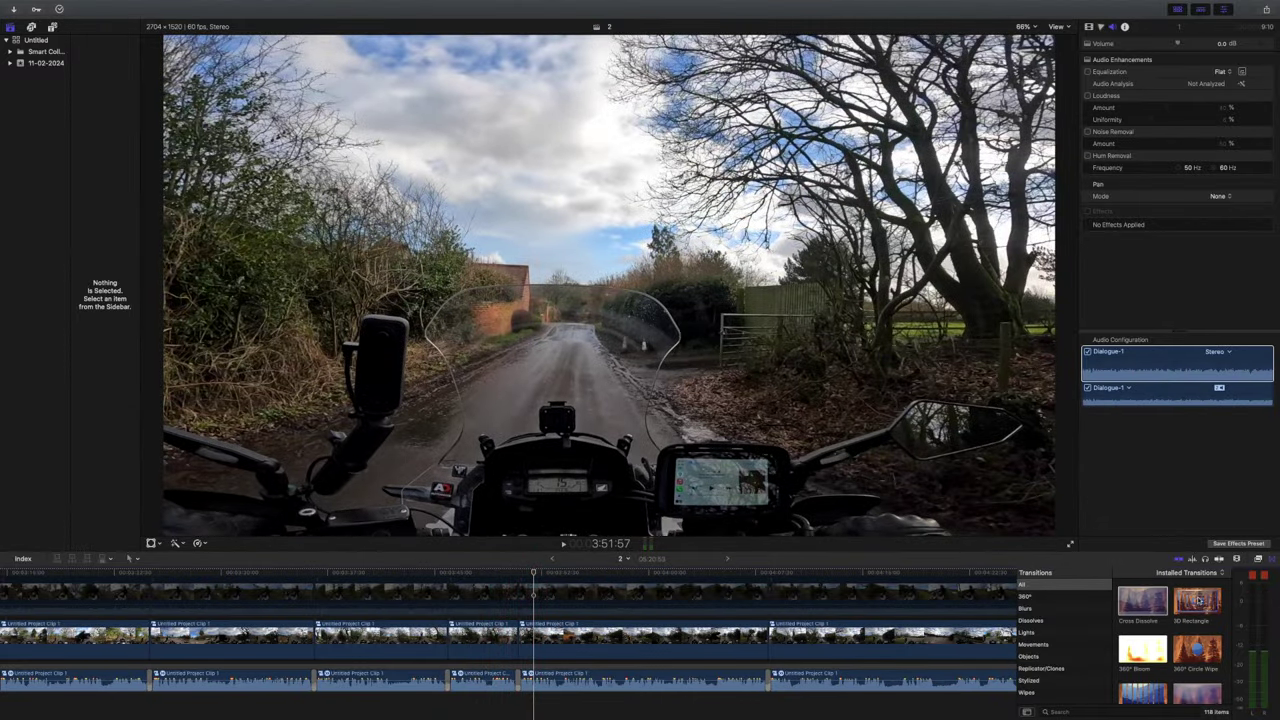
pyautogui.click(1238, 560)
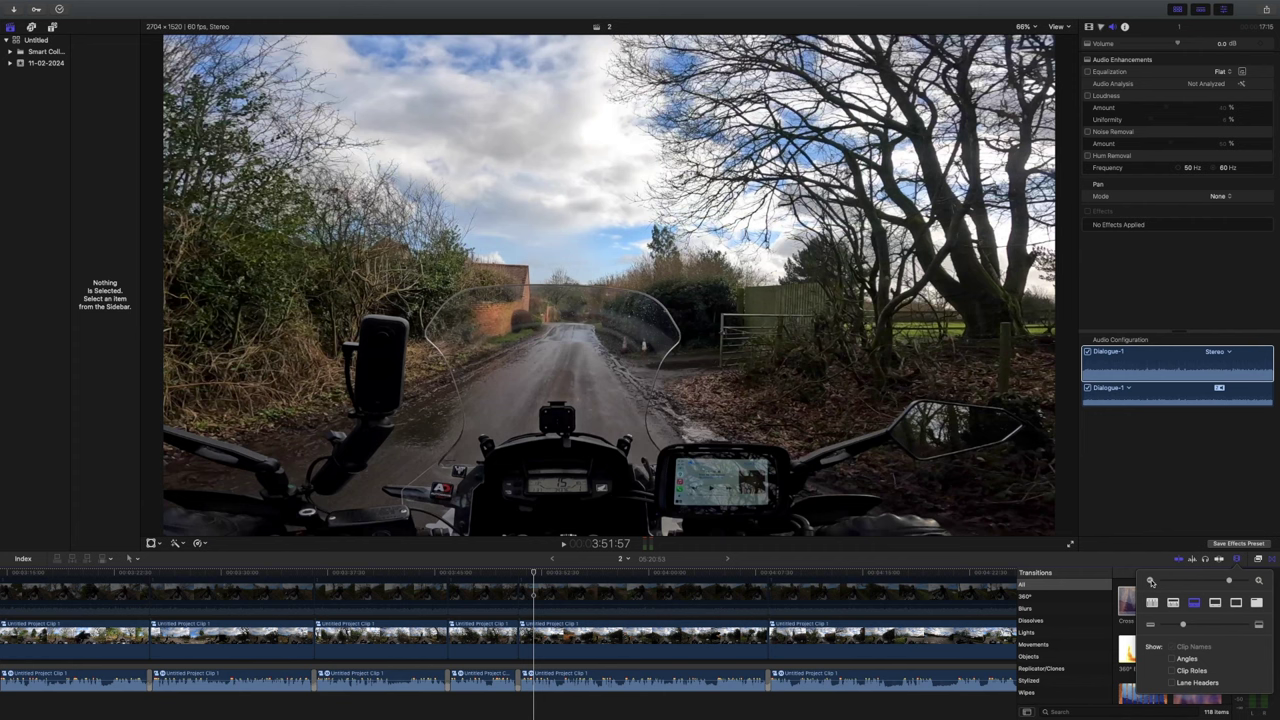
pyautogui.click(1151, 581)
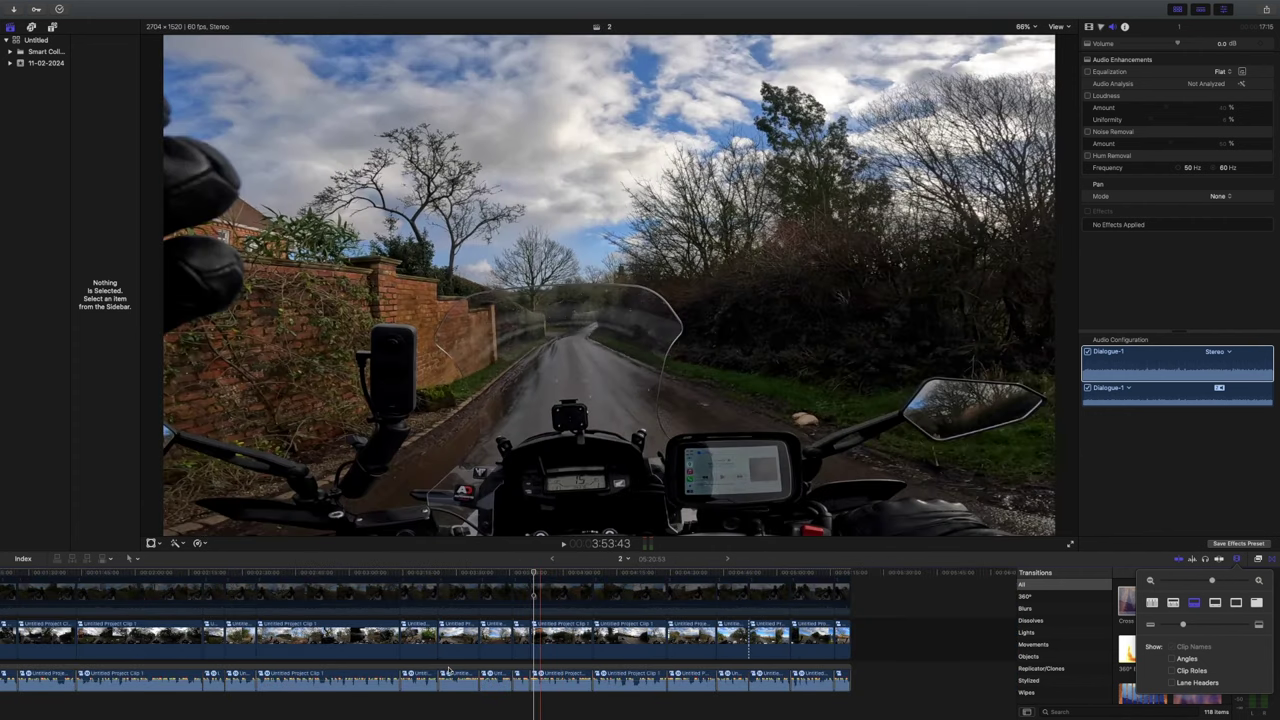
pyautogui.hotkey('shift', 'z')
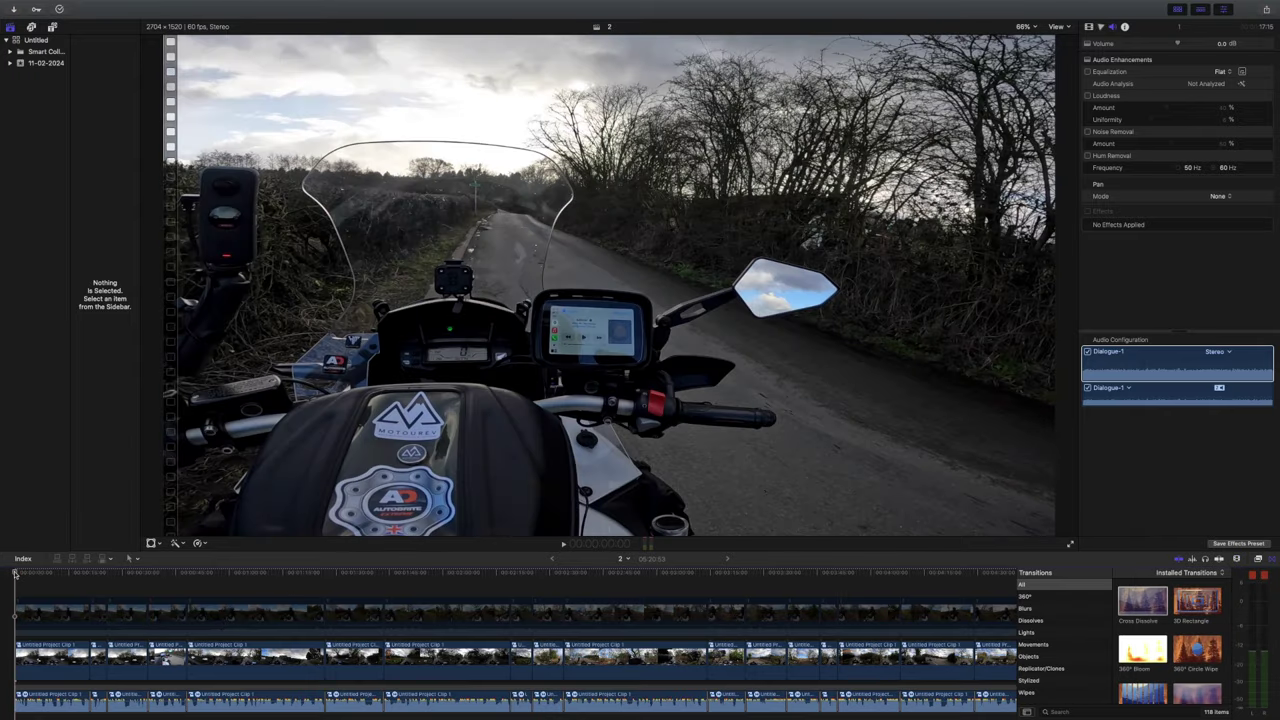
pyautogui.press('space')
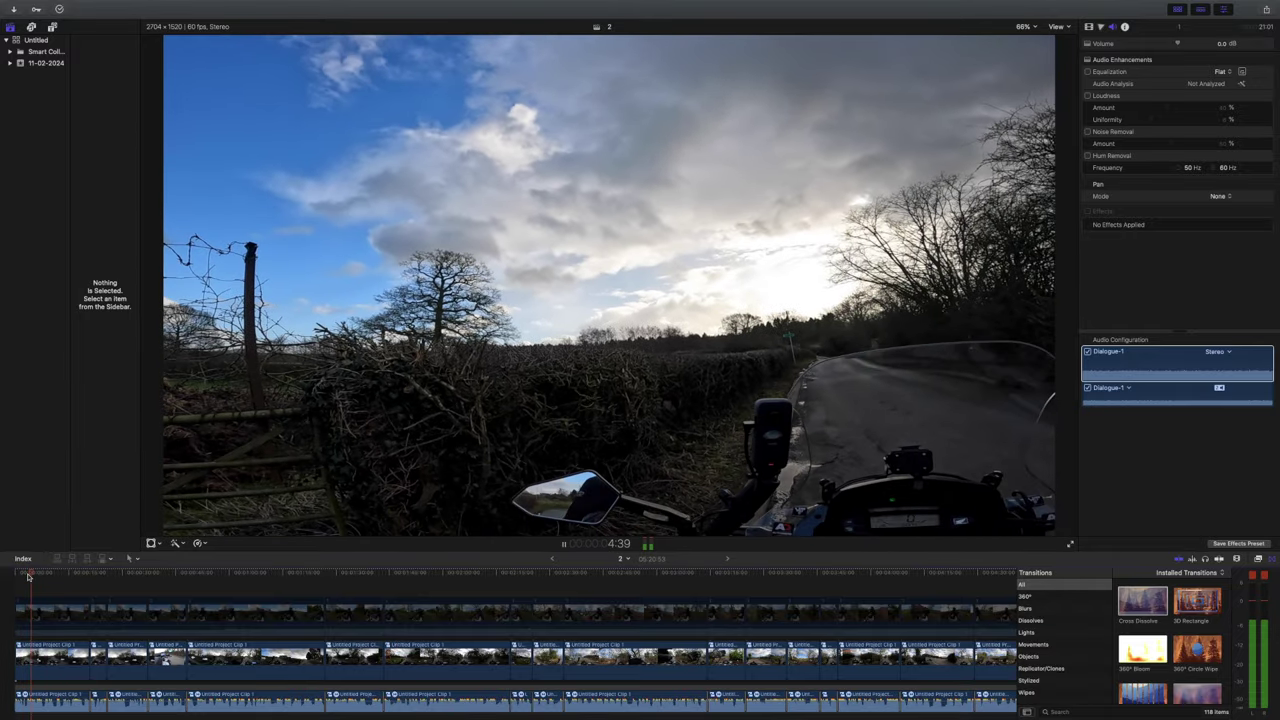
pyautogui.press('space')
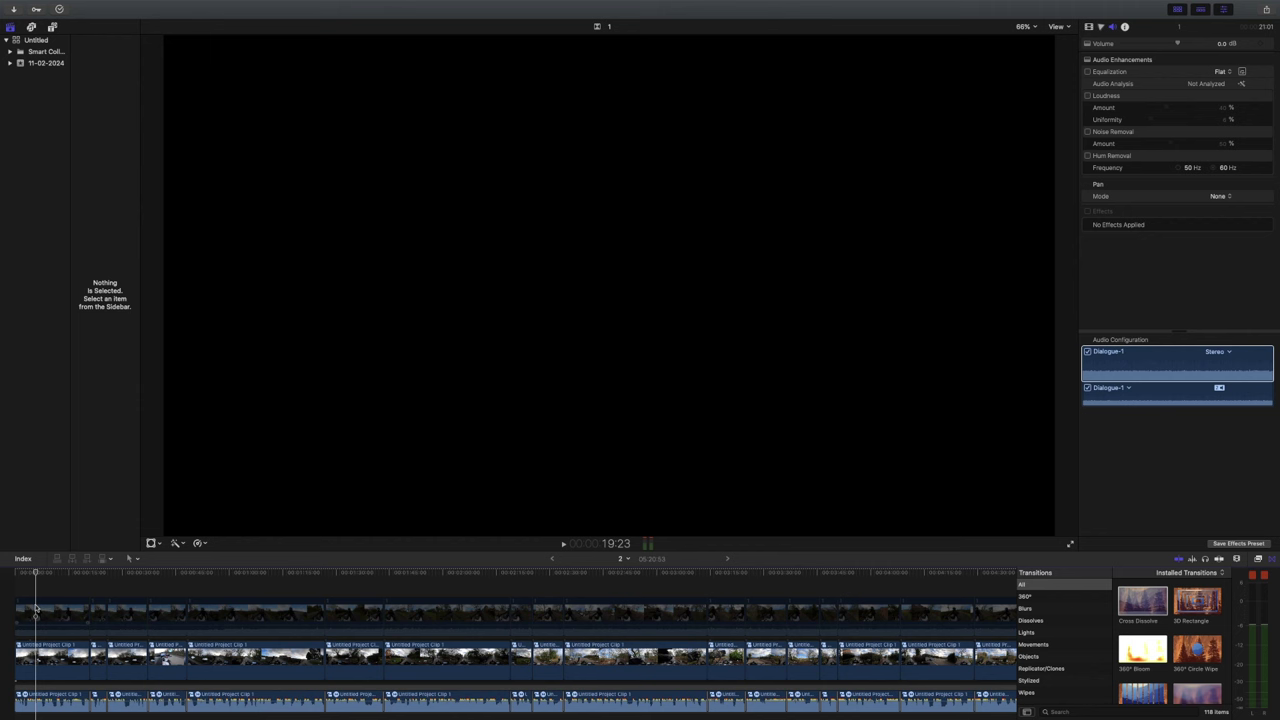
# Step: Enable the first upper-lane rider clip, lower its volume, and play the edit to review
pyautogui.click(51, 607)
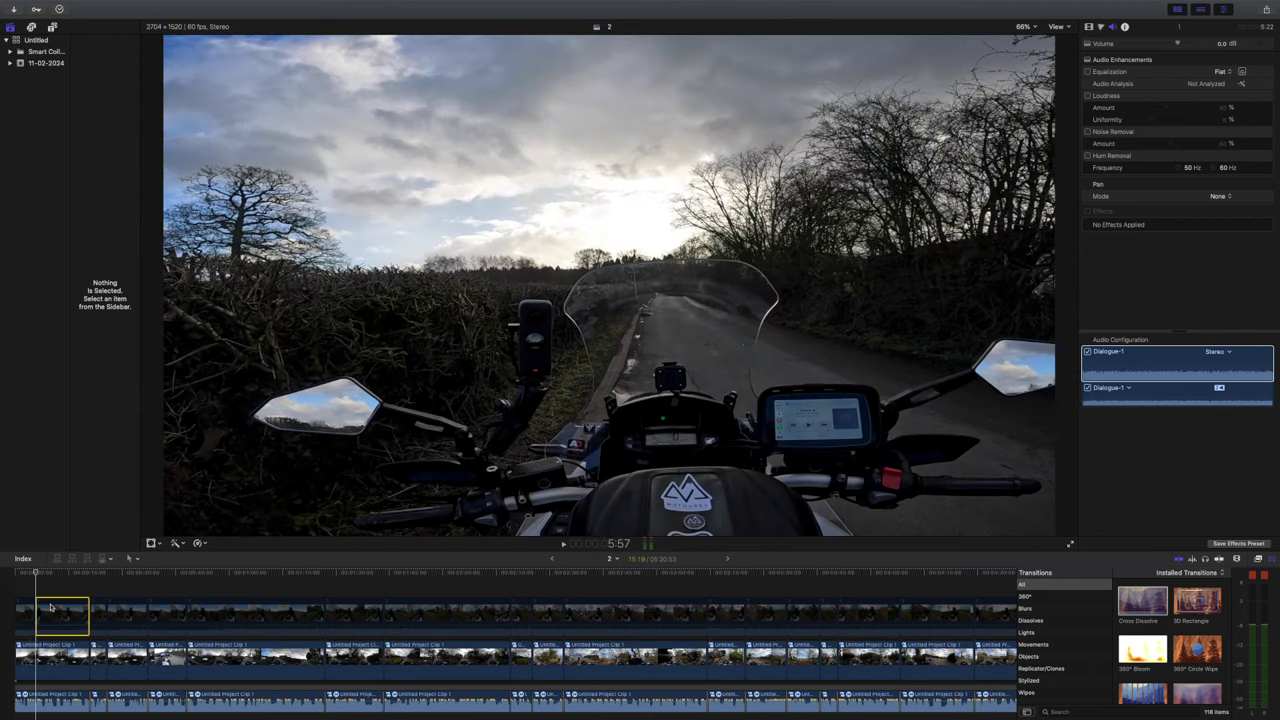
pyautogui.rightClick(51, 607)
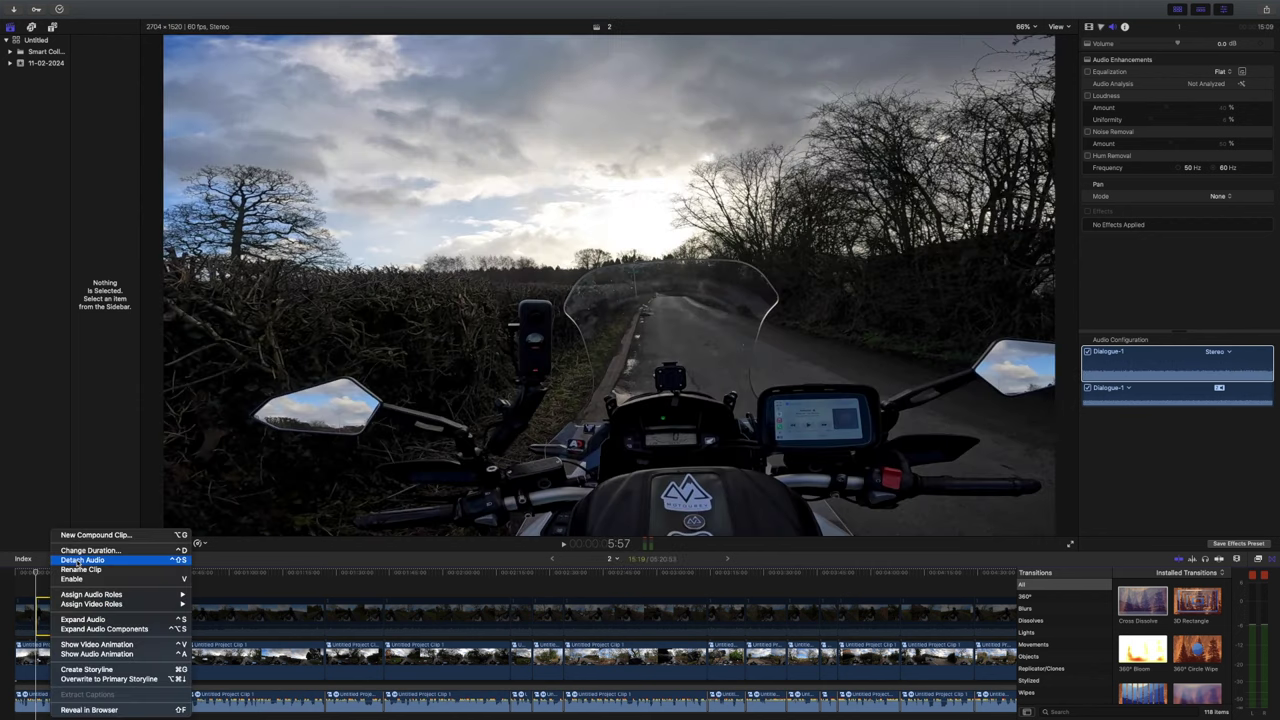
pyautogui.click(80, 578)
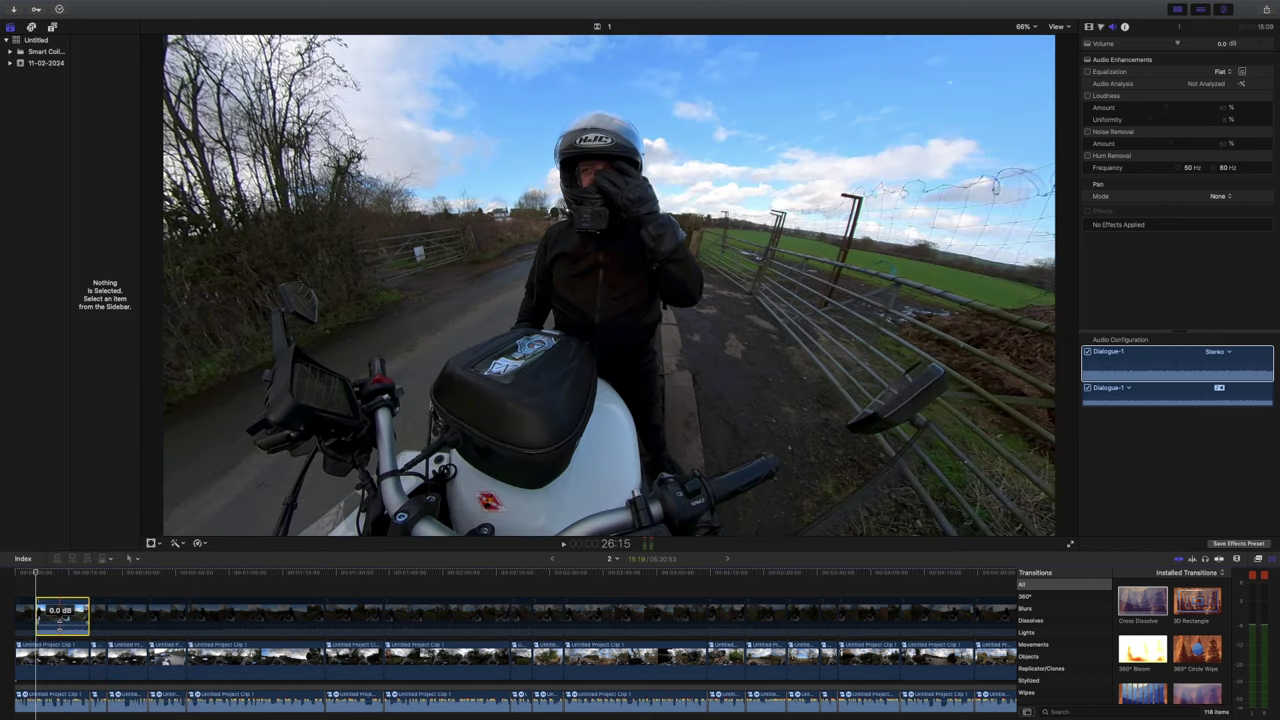
pyautogui.click(59, 621)
pyautogui.press('space')
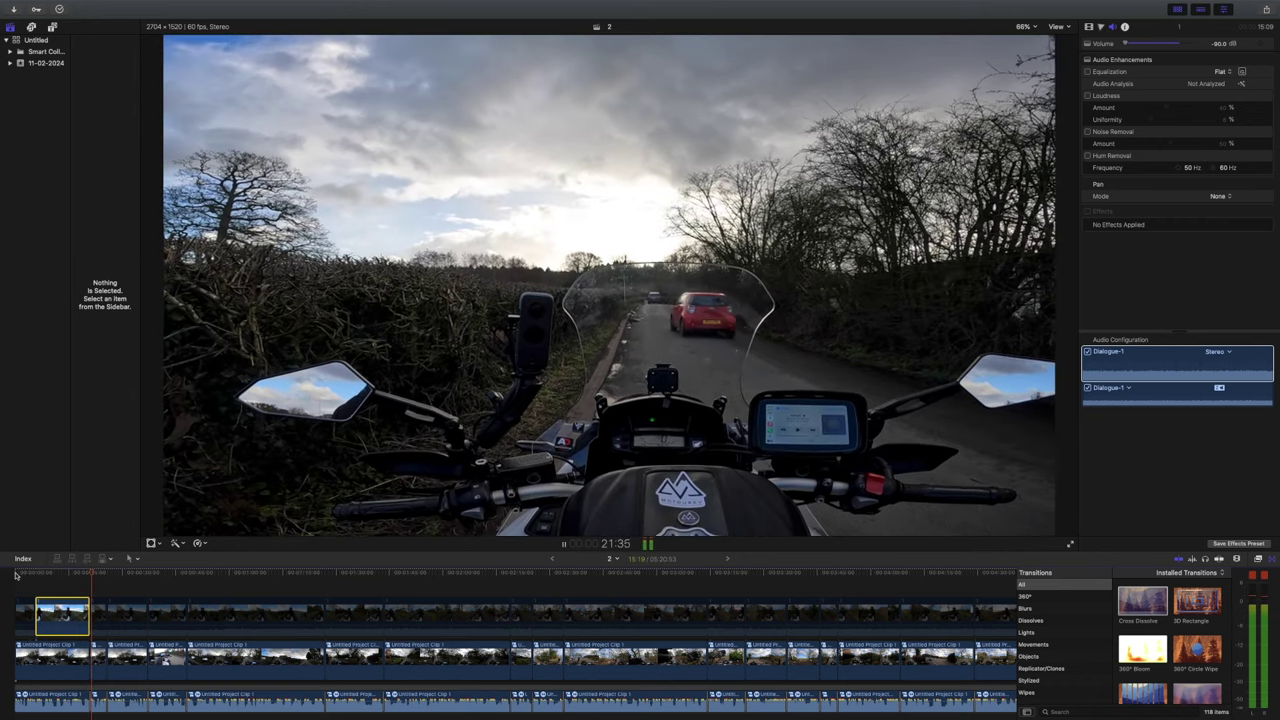
pyautogui.press('space')
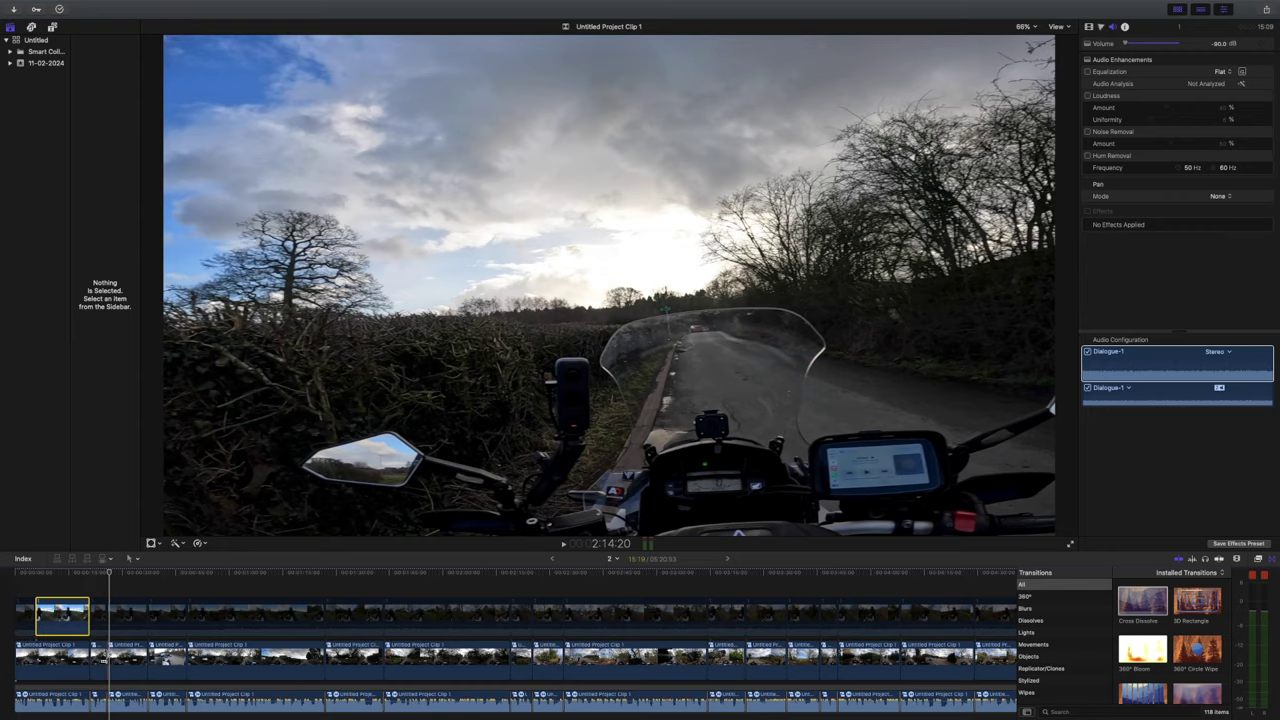
# Step: Enable the second rider-facing clip on the upper lane from its shortcut menu
pyautogui.click(130, 615)
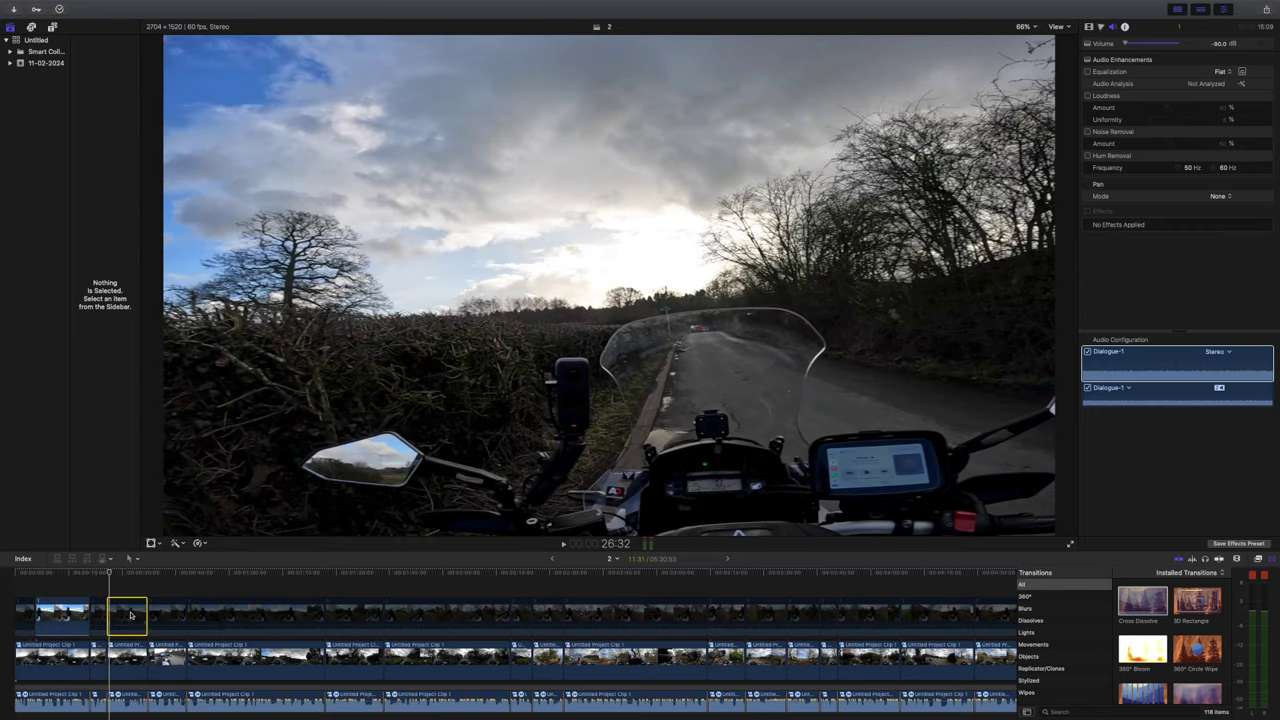
pyautogui.rightClick(130, 615)
pyautogui.click(152, 580)
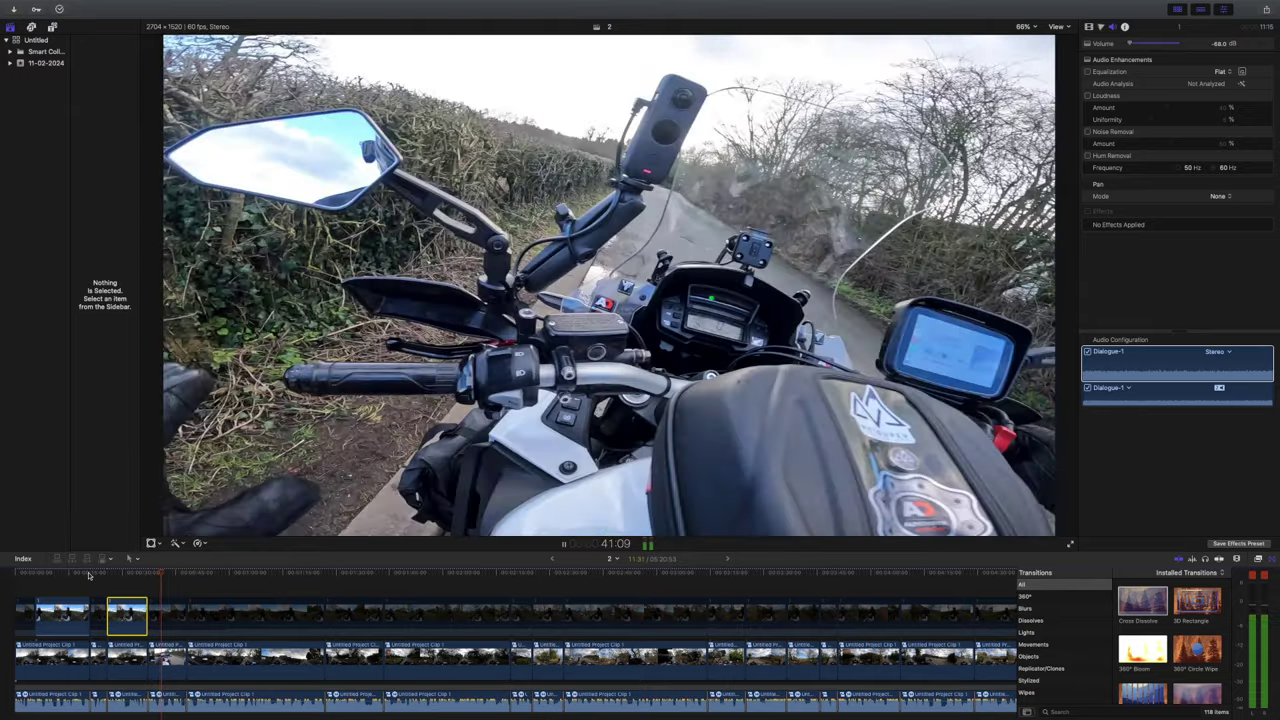
# Step: Enable the next three disabled rider-facing clips on the upper lane
pyautogui.click(217, 615)
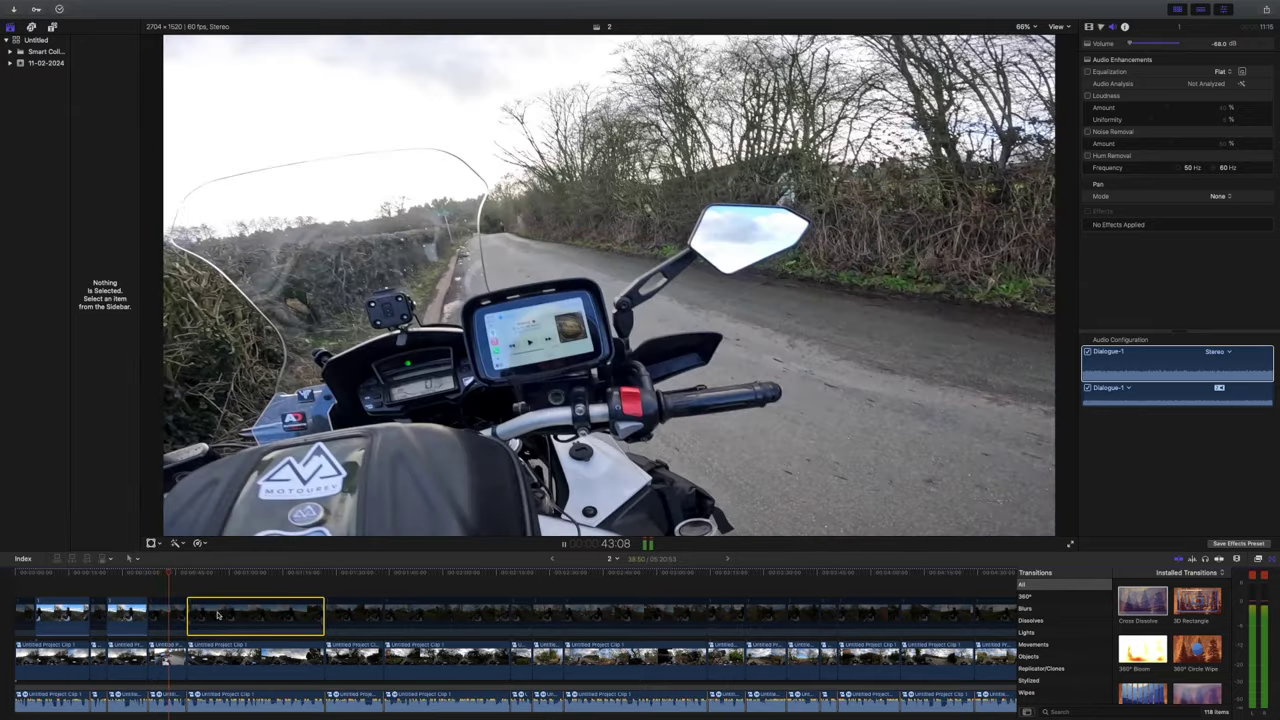
pyautogui.rightClick(217, 615)
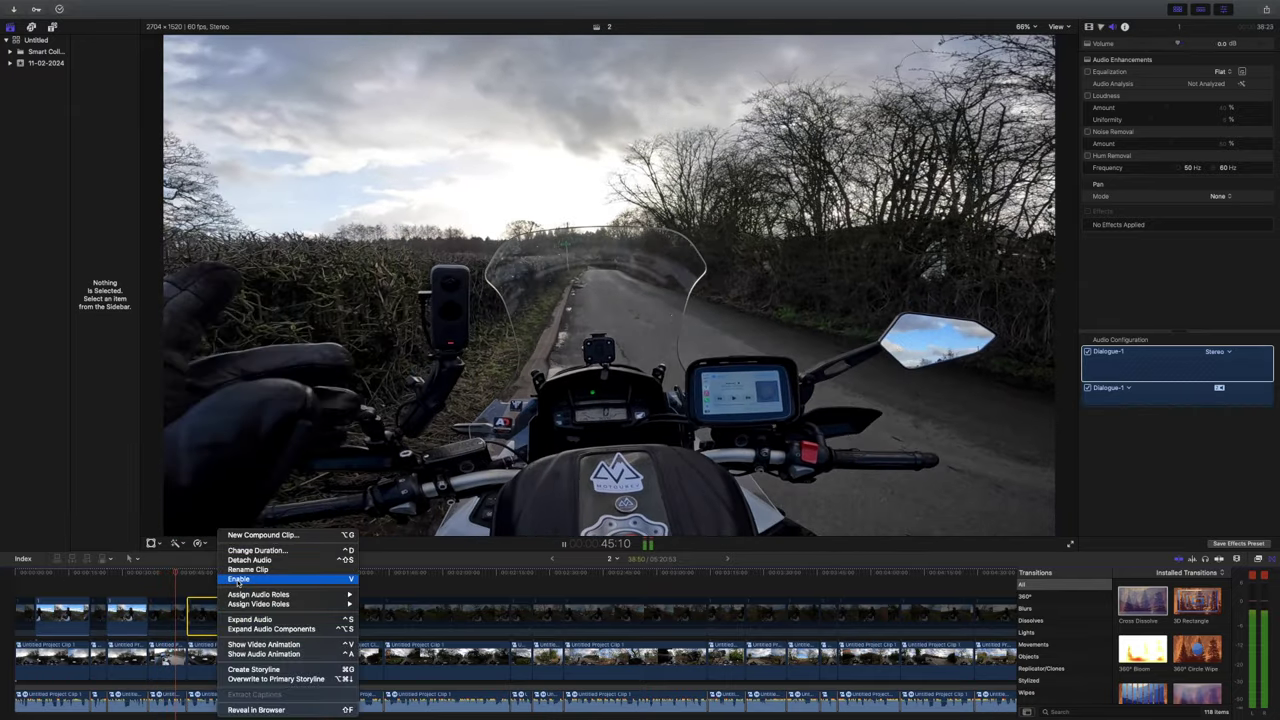
pyautogui.click(238, 579)
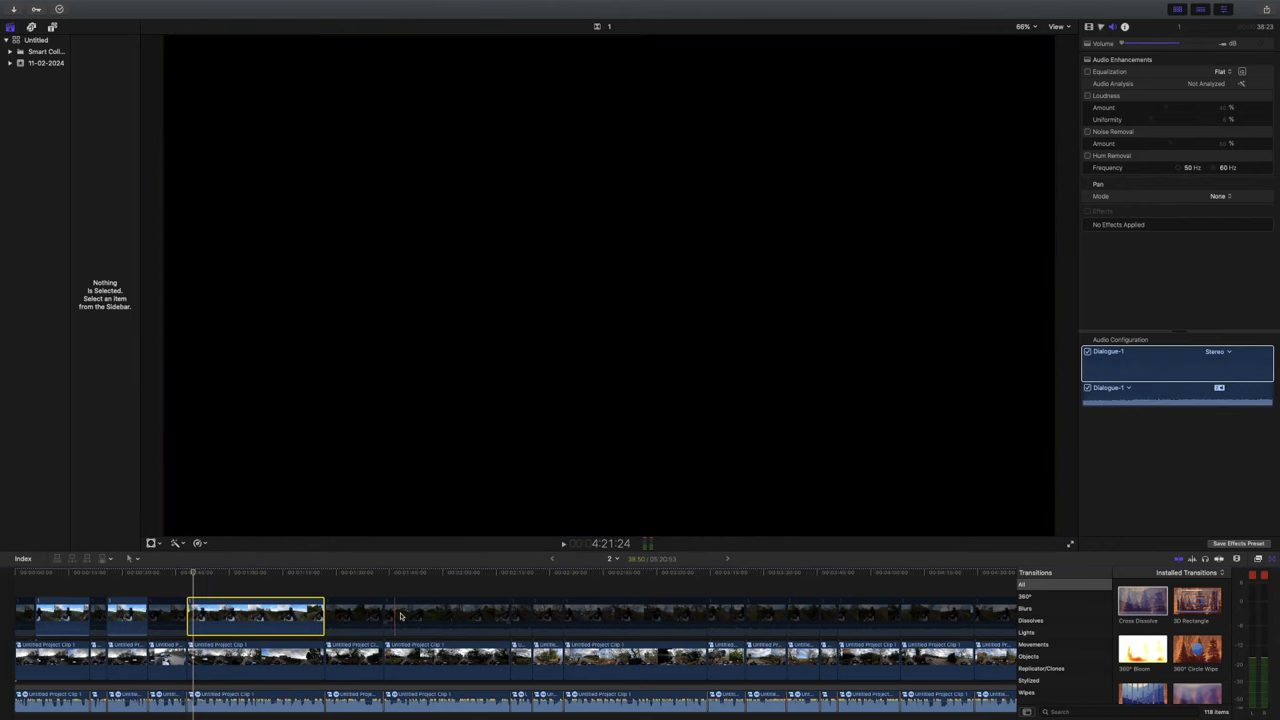
pyautogui.click(405, 615)
pyautogui.rightClick(405, 615)
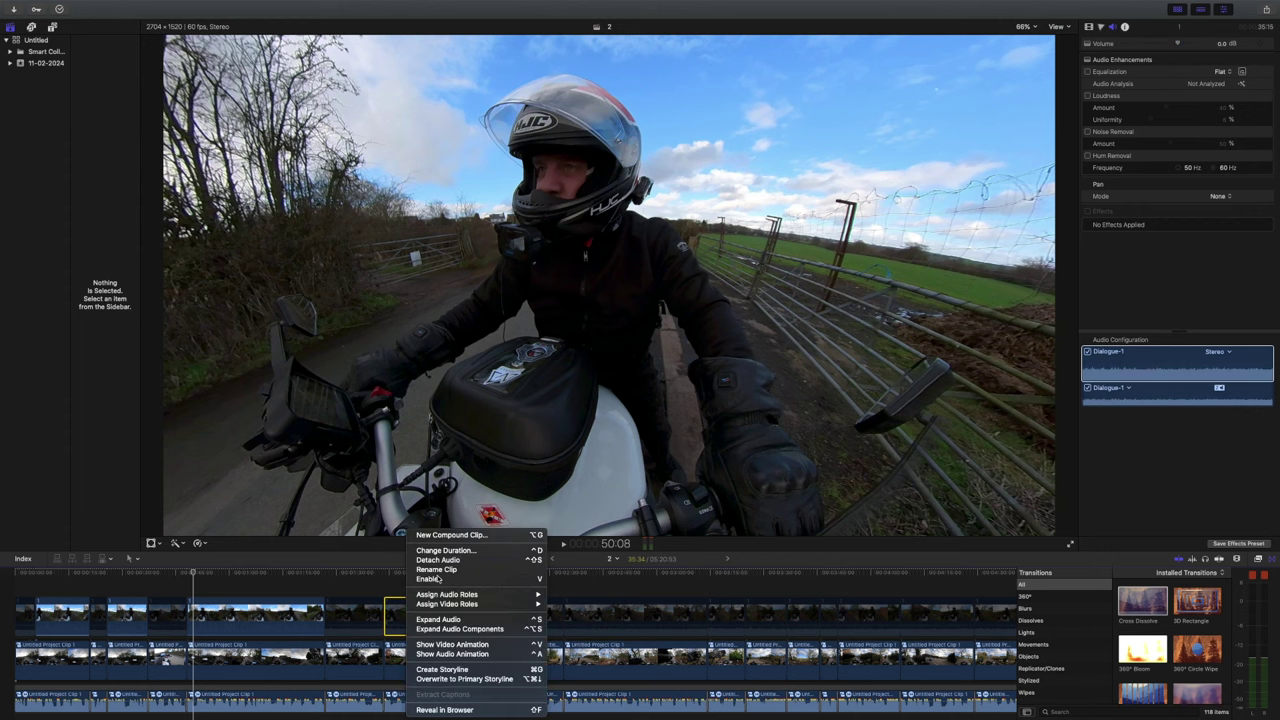
pyautogui.click(430, 581)
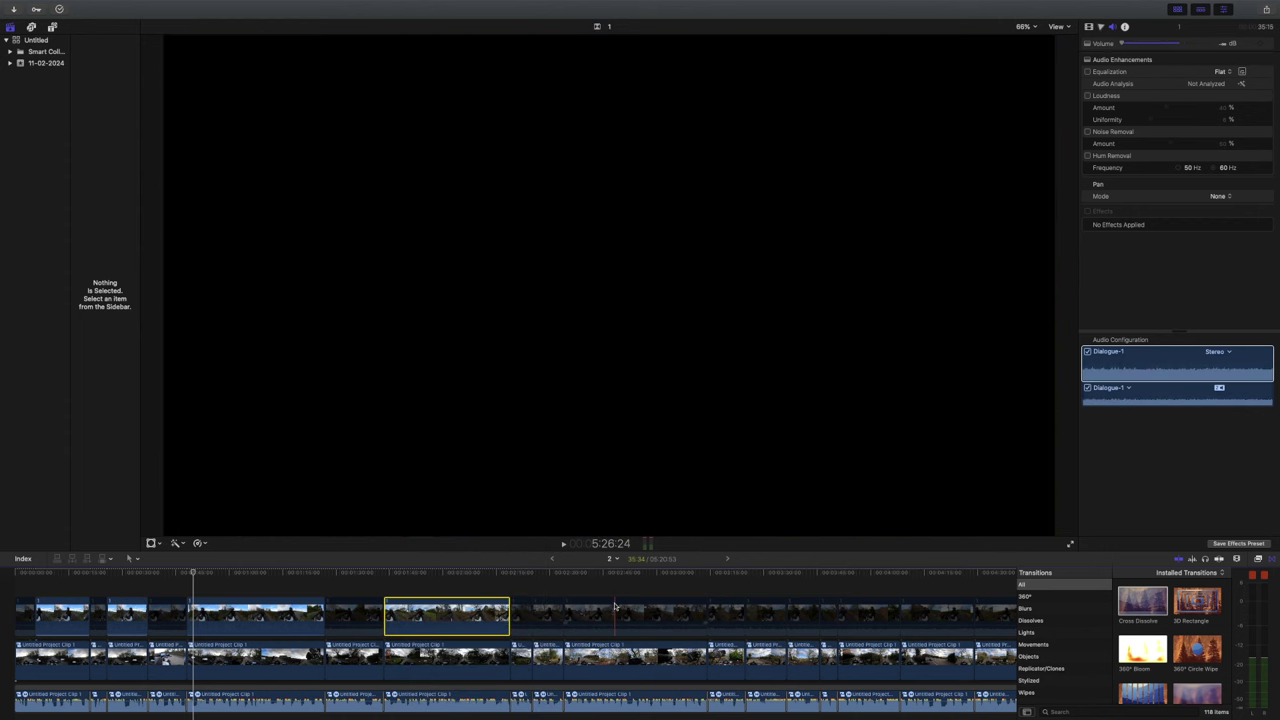
pyautogui.click(550, 615)
pyautogui.rightClick(550, 615)
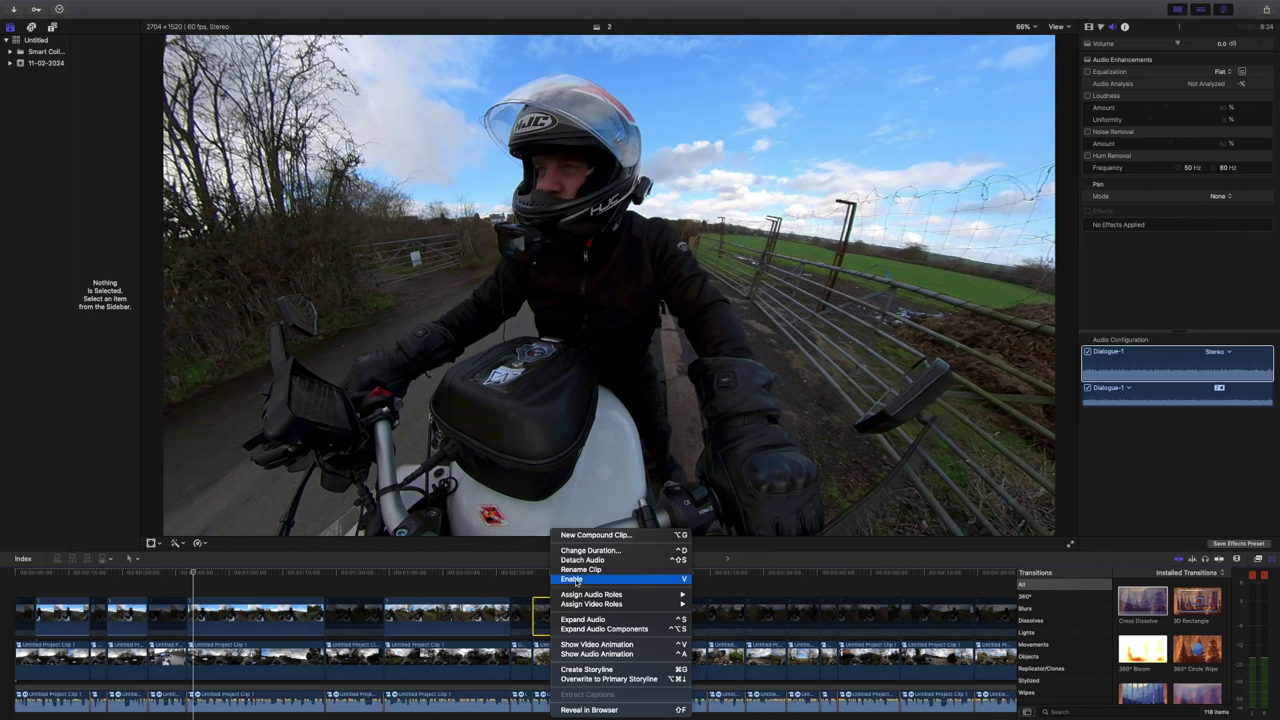
pyautogui.click(575, 581)
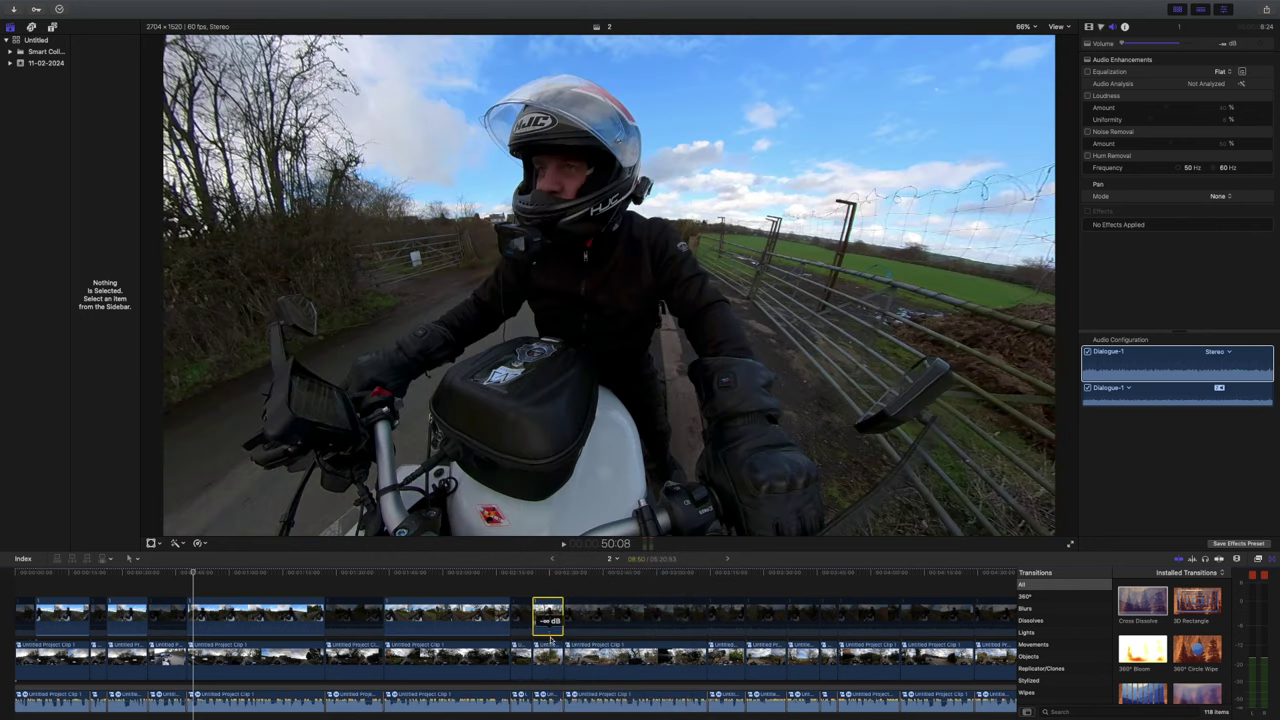
# Step: Select the following rider clips and drag one's volume line down to mute it
pyautogui.hscroll(2, 648, 605)
pyautogui.hscroll(2, 648, 605)
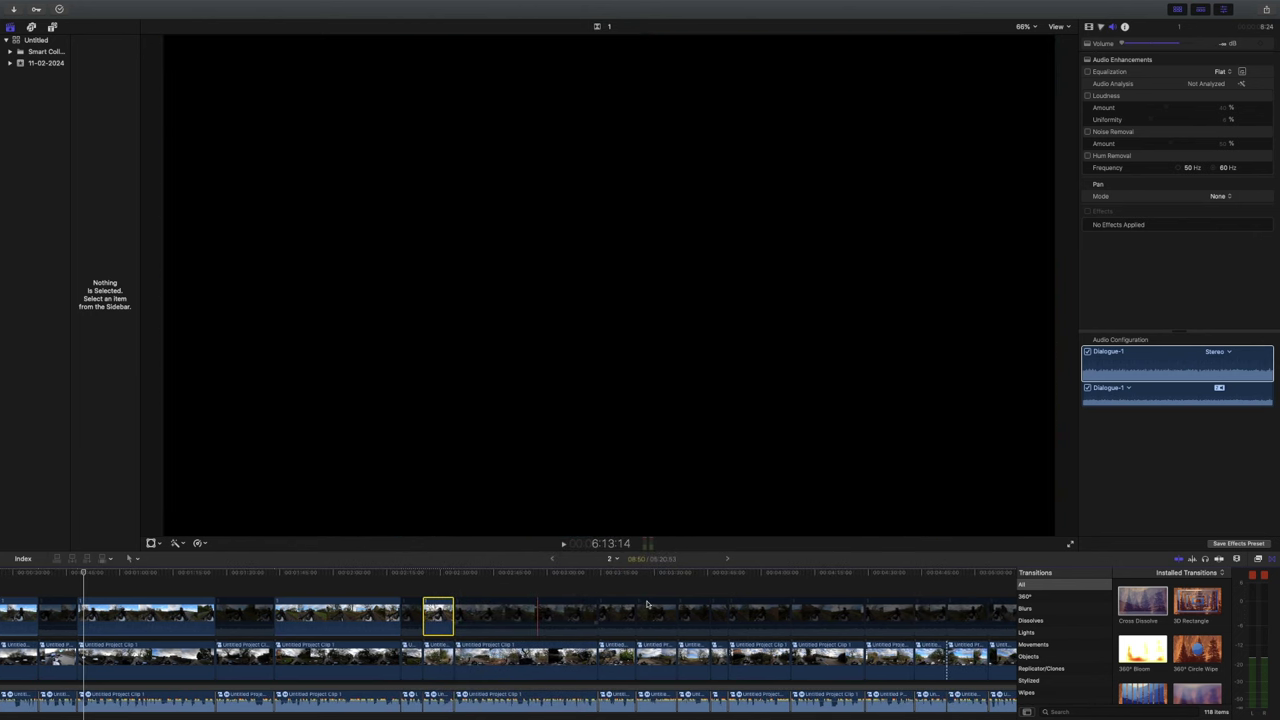
pyautogui.click(613, 617)
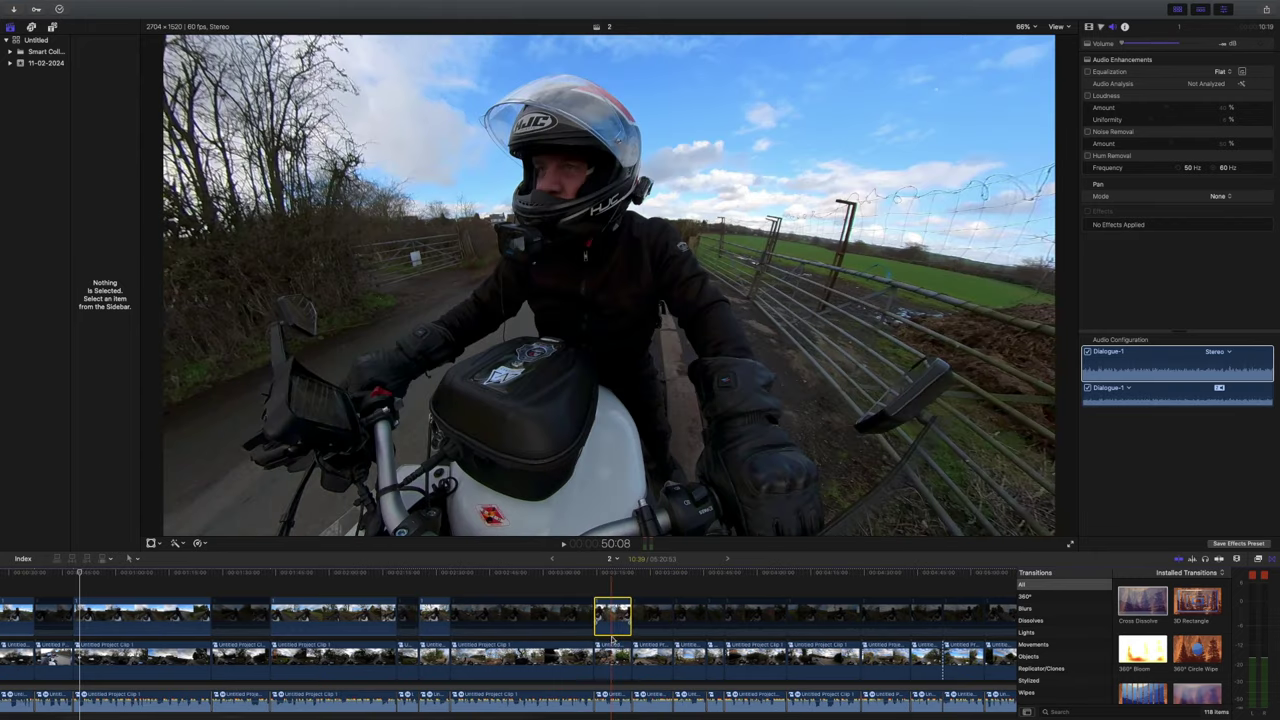
pyautogui.click(688, 620)
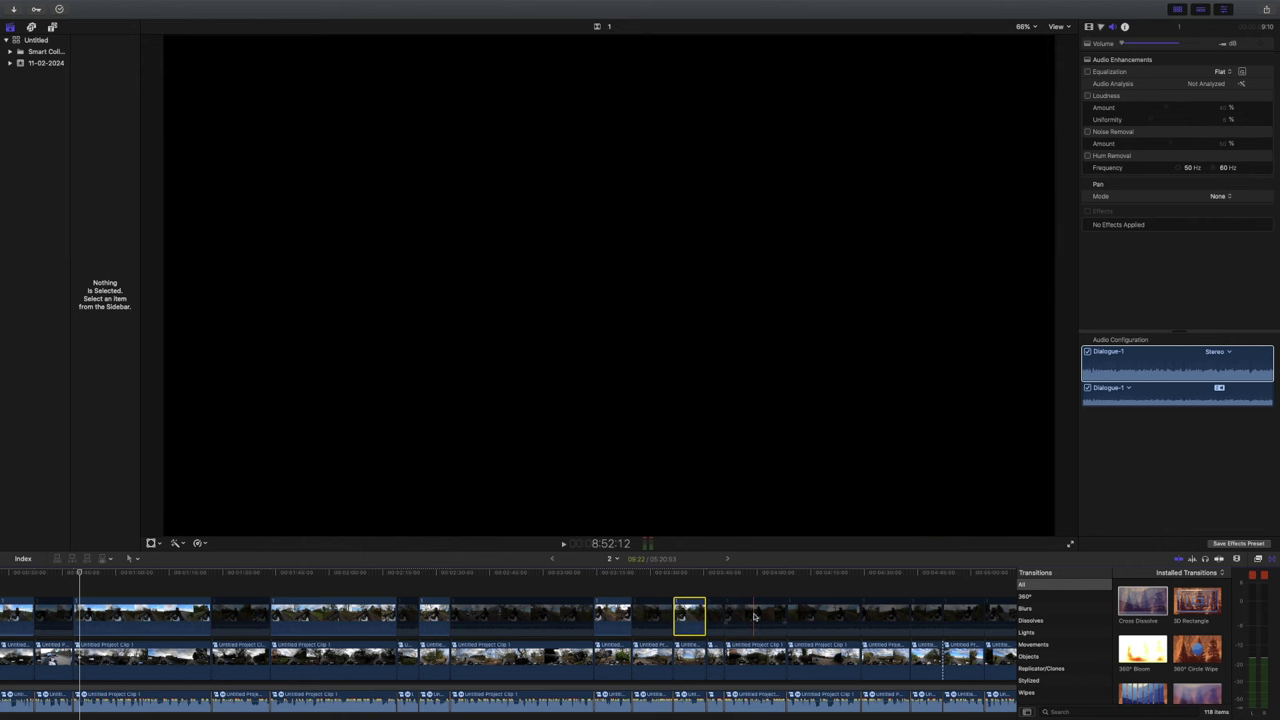
pyautogui.click(754, 617)
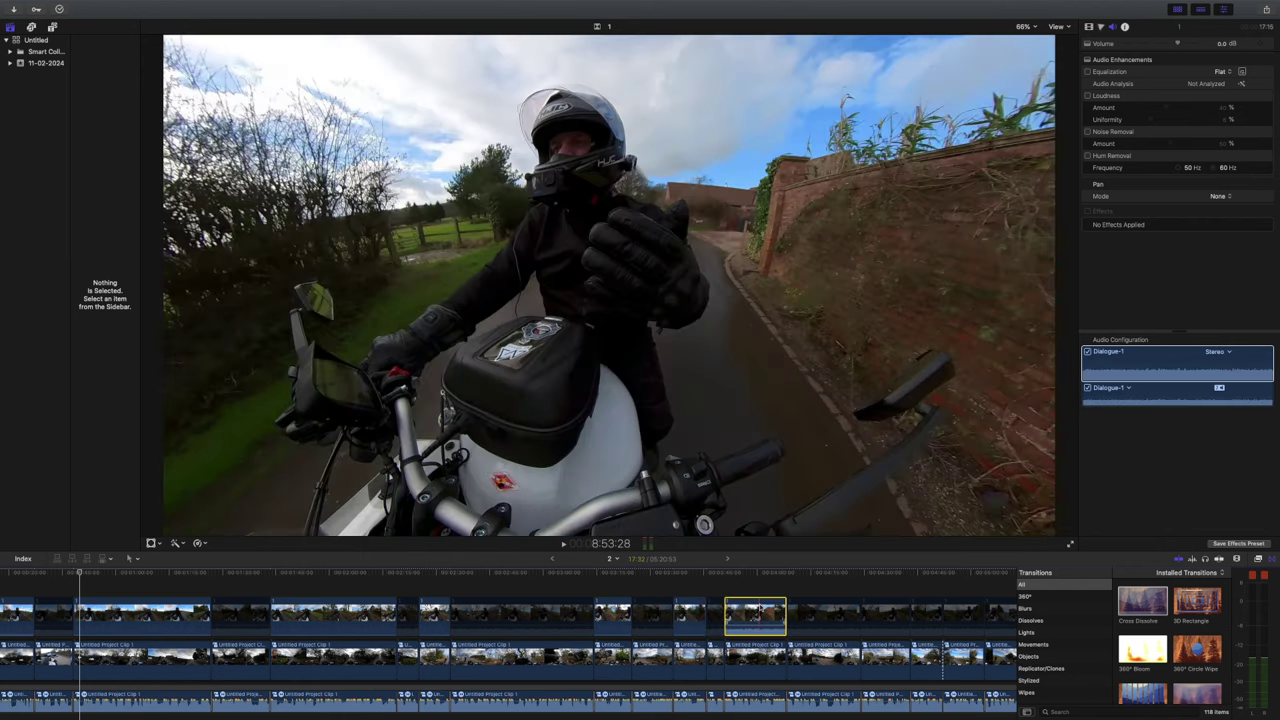
pyautogui.moveTo(755, 619); pyautogui.dragTo(754, 630)
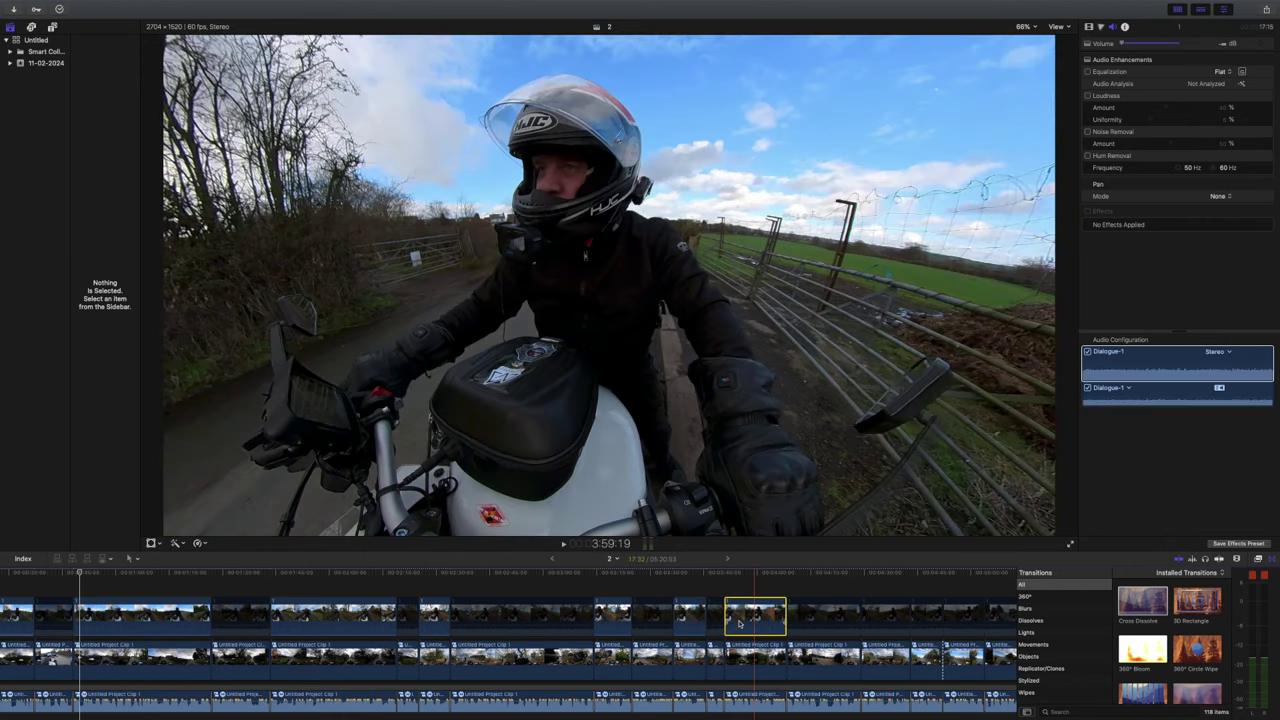
# Step: Select the last three rider-facing clips at the end of the upper lane
pyautogui.hscroll(5, 700, 620)
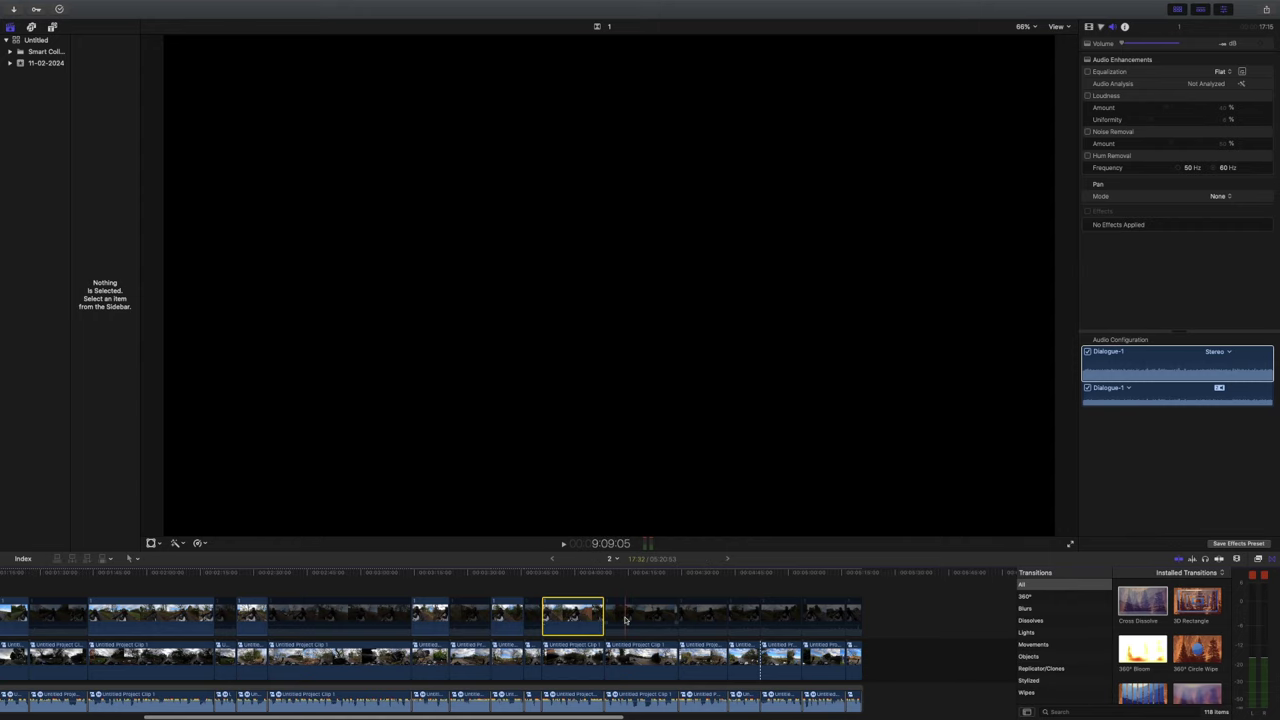
pyautogui.click(700, 615)
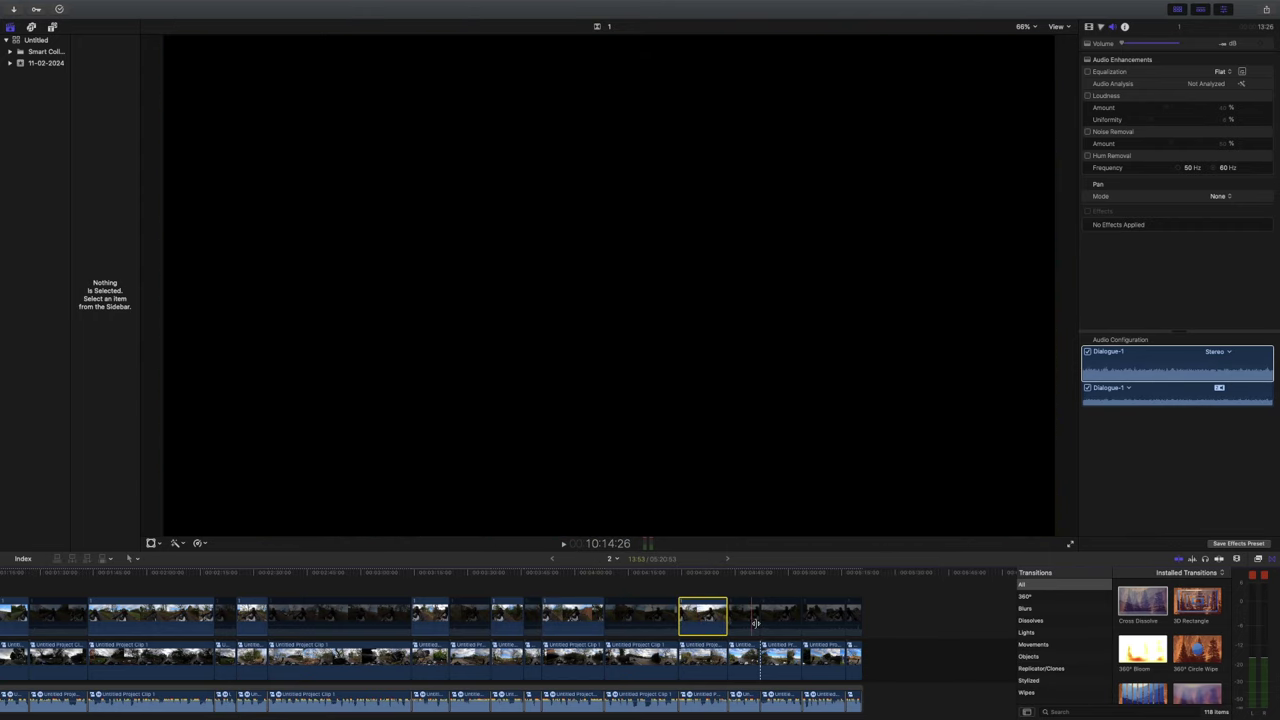
pyautogui.click(778, 617)
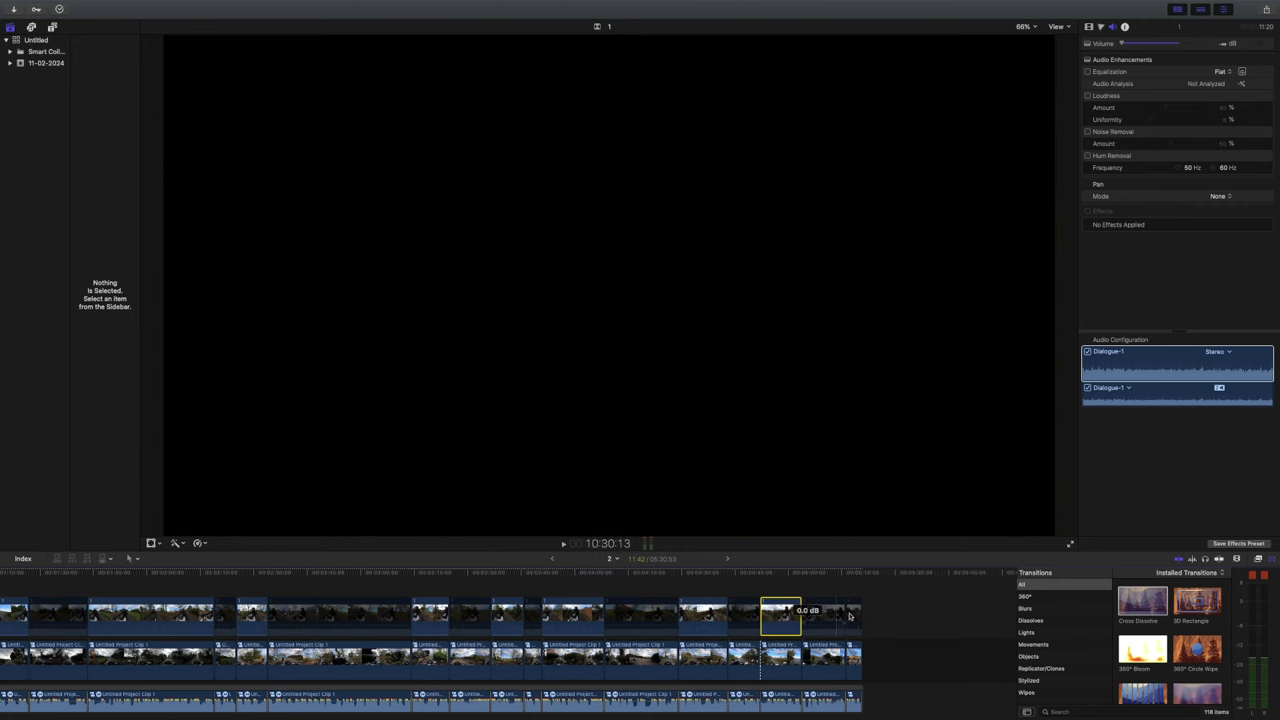
pyautogui.click(852, 615)
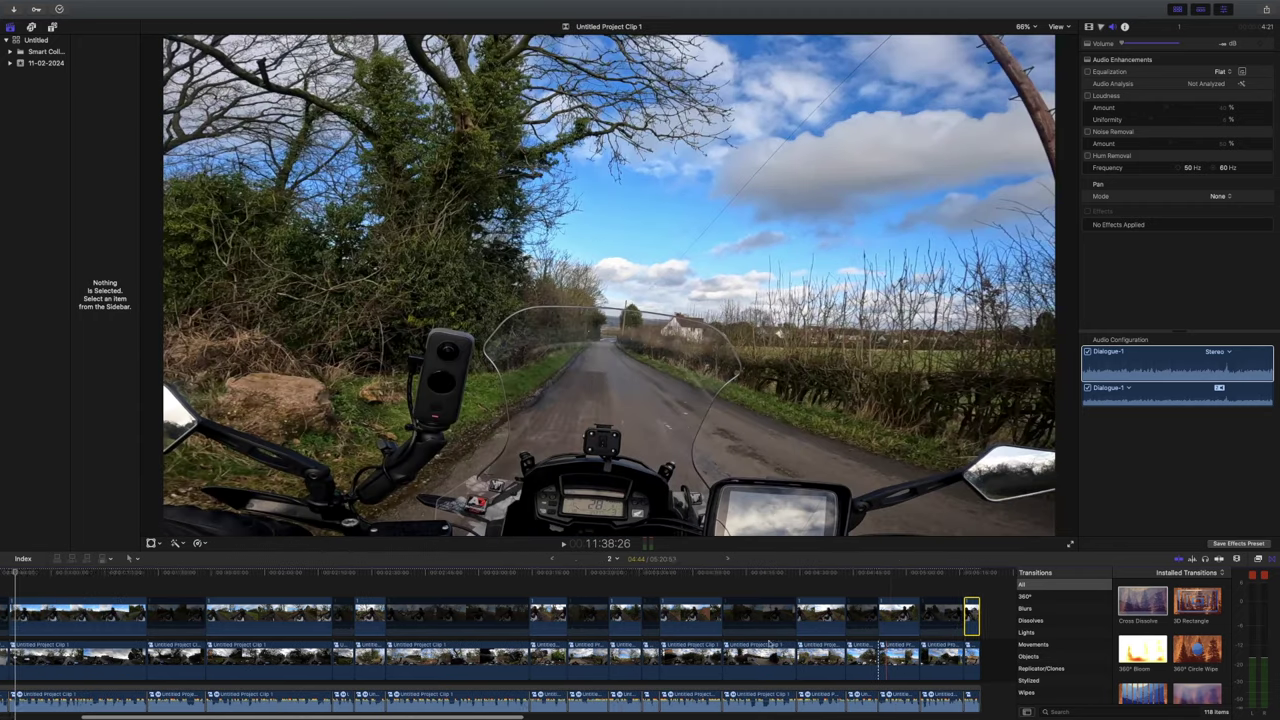
# Step: Scroll through the timeline to check the end of the edit around 5:20
pyautogui.scroll(5, 769, 644)
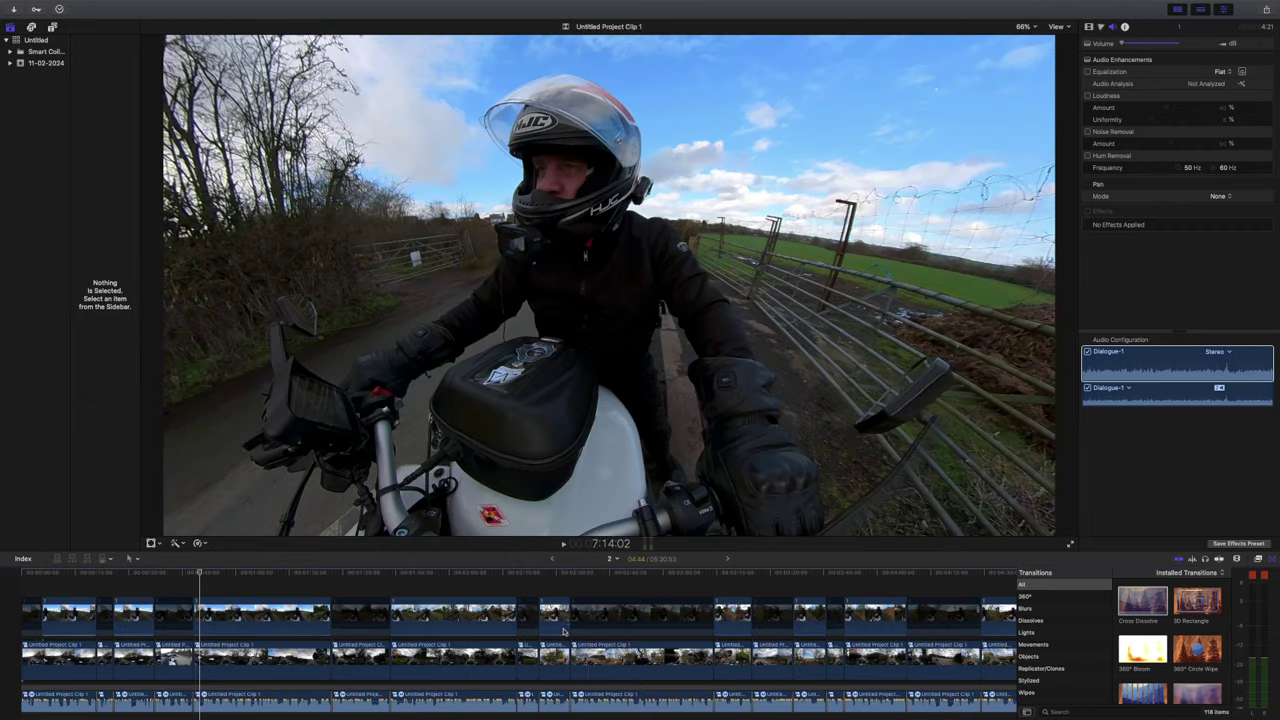
pyautogui.hscroll(5, 563, 628)
pyautogui.hscroll(3, 563, 628)
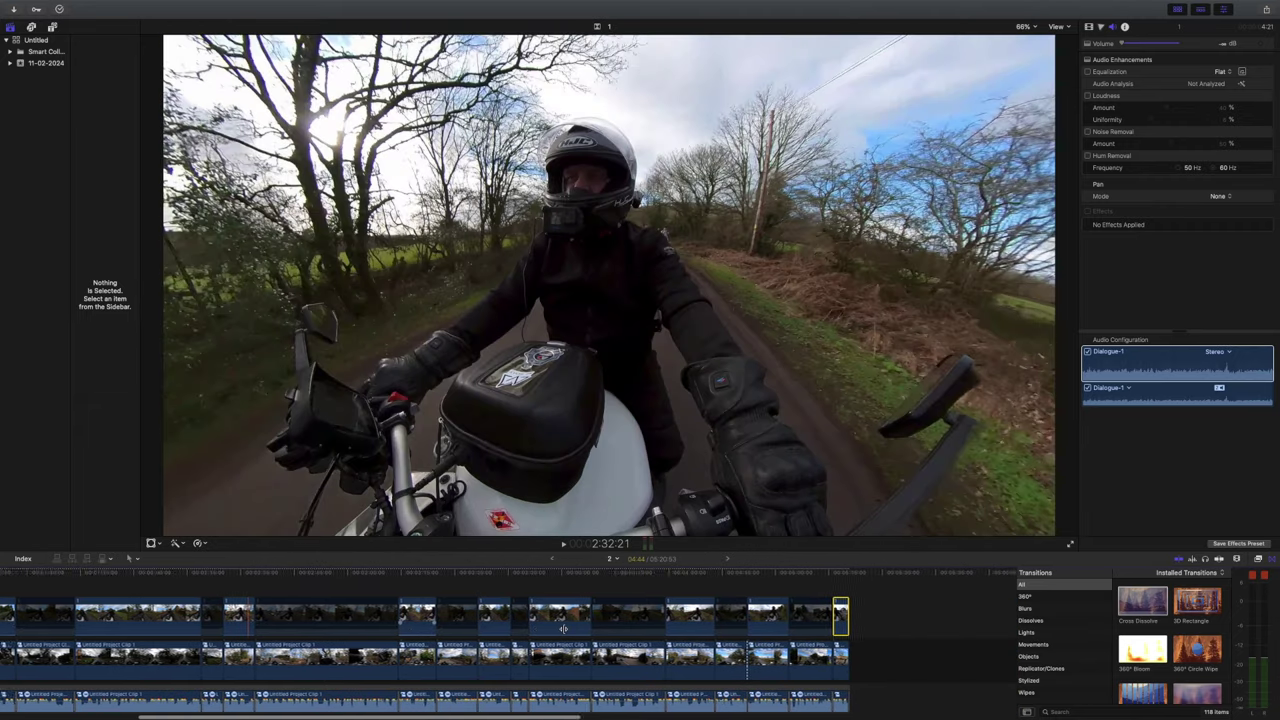
pyautogui.scroll(-1, 613, 645)
pyautogui.scroll(1, 613, 645)
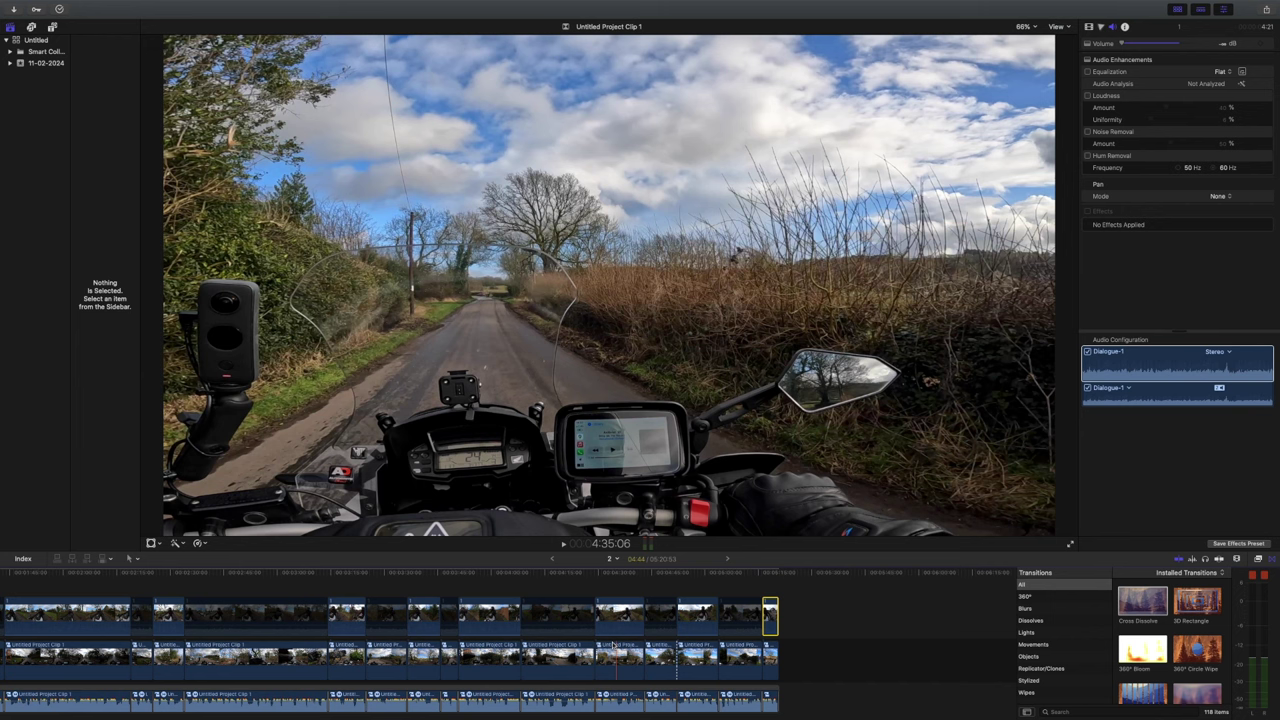
pyautogui.hscroll(1, 613, 645)
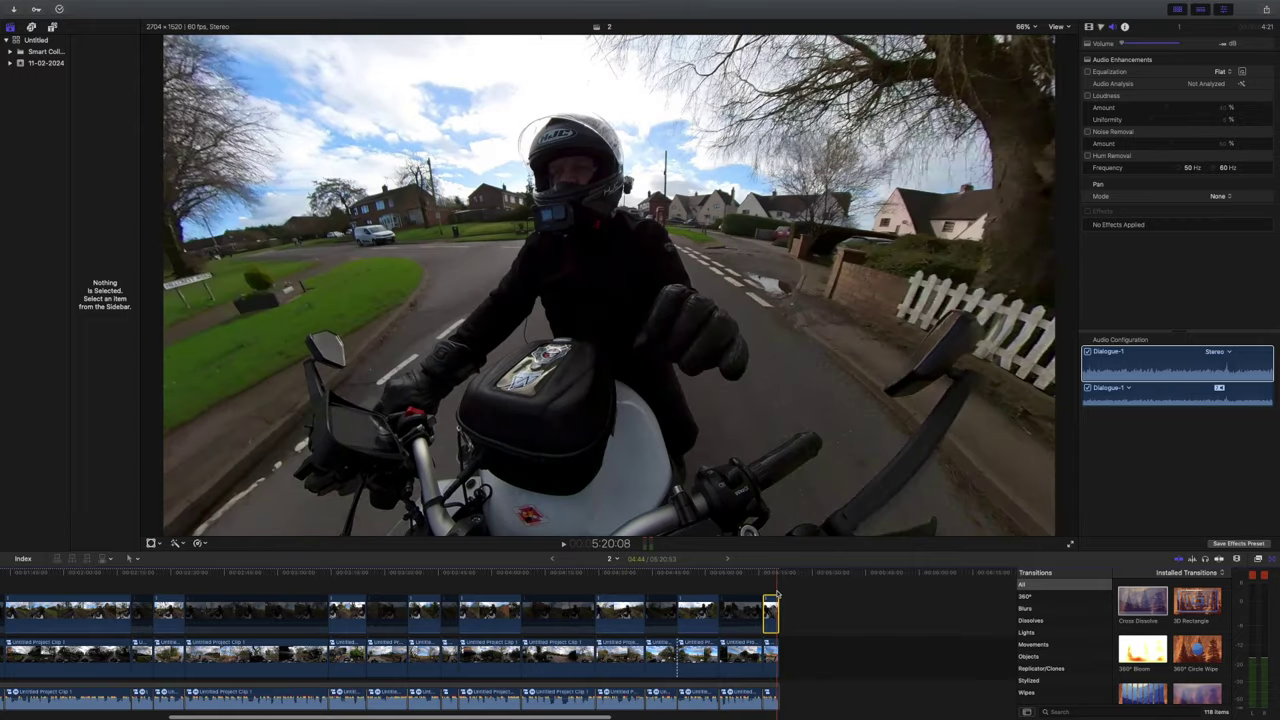
pyautogui.hscroll(-1, 750, 609)
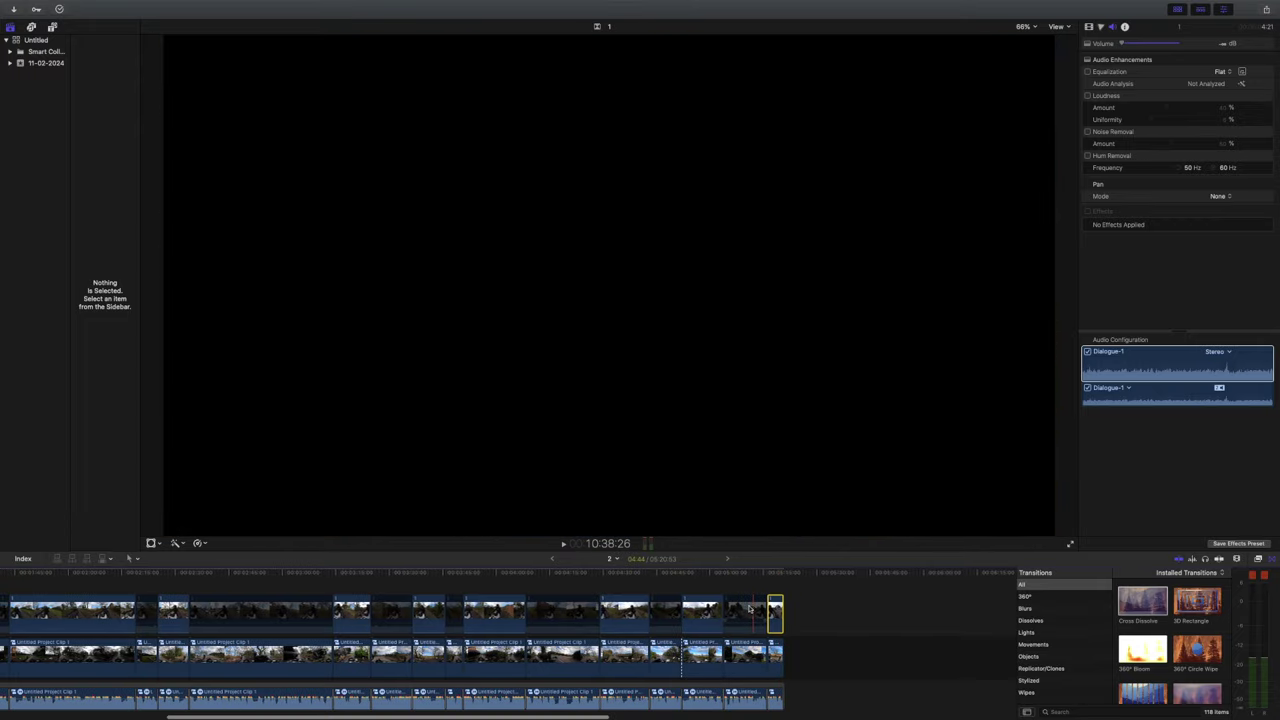